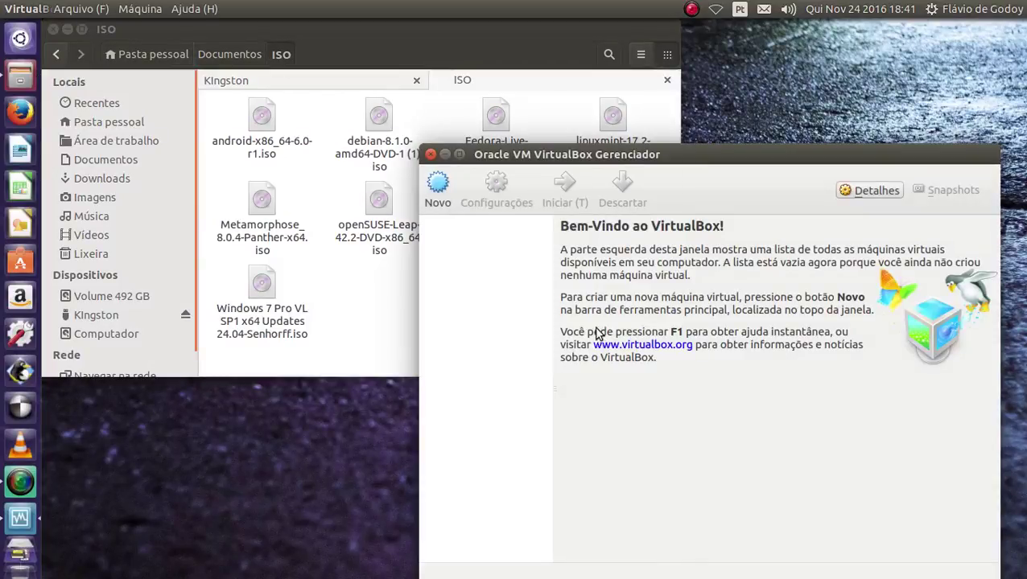
Start a new virtual machine named OpenSUSE.
{"action": "left_click", "coordinate": [447, 186]}
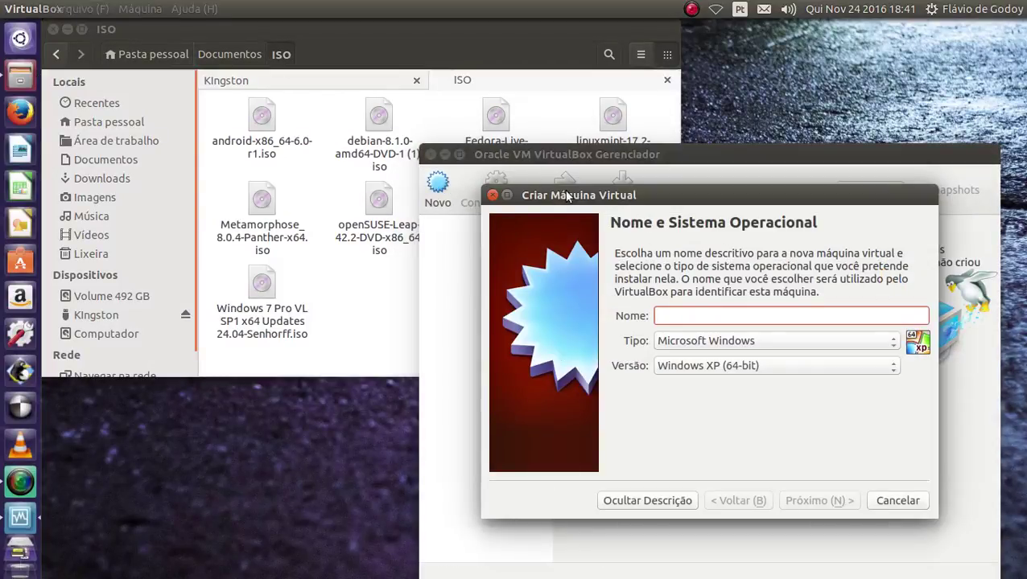
{"action": "left_click_drag", "start_coordinate": [569, 197], "coordinate": [317, 157]}
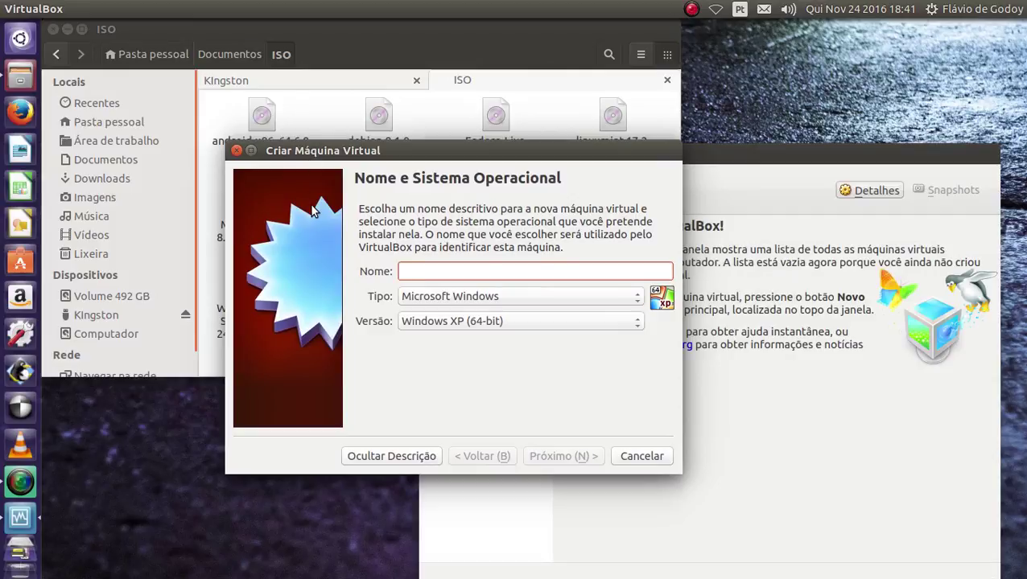
{"action": "type", "text": "OpenSUSE"}
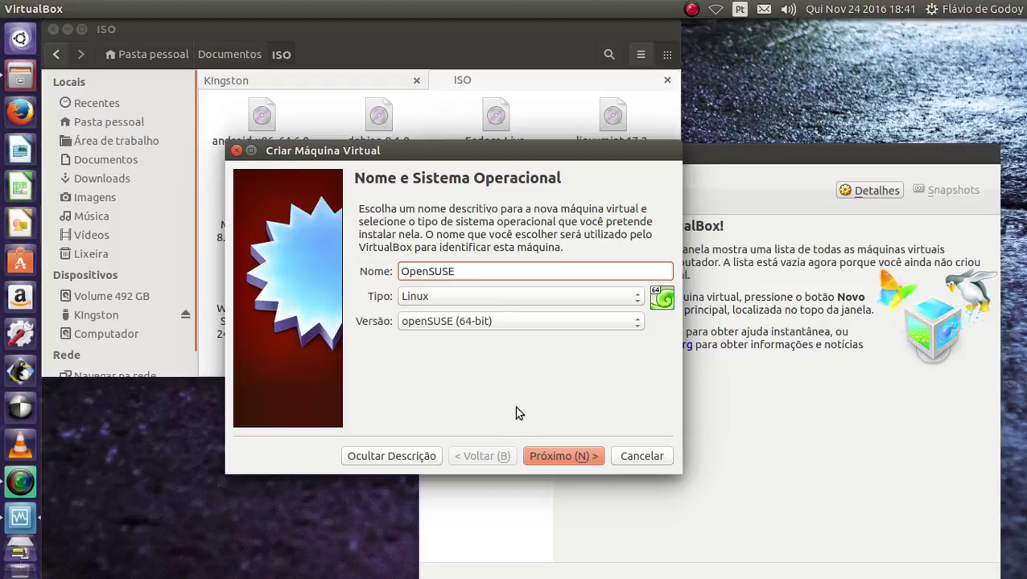
Give the machine 2400 MB of memory and choose to create a new virtual hard disk.
{"action": "left_click", "coordinate": [560, 456]}
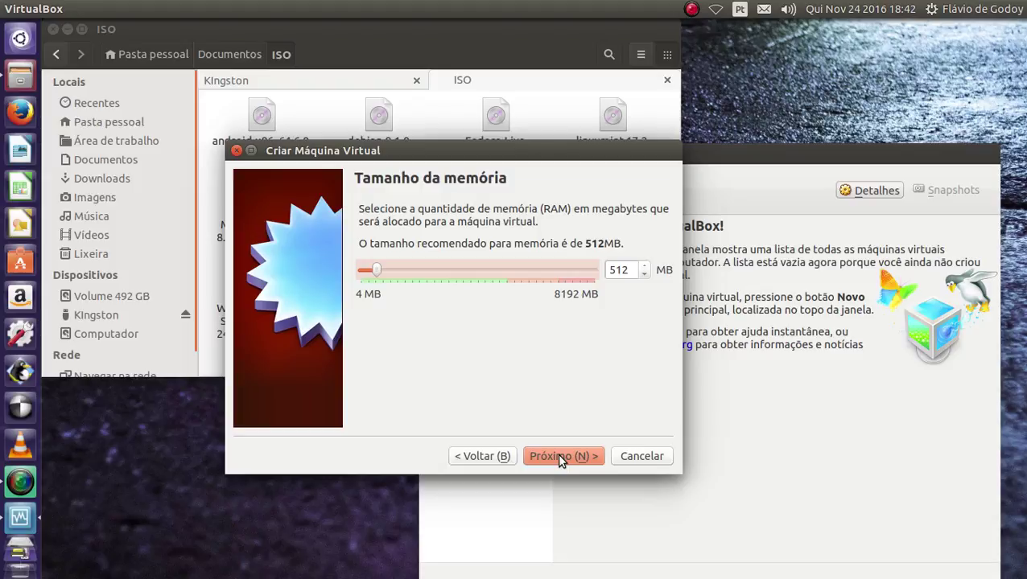
{"action": "left_click_drag", "start_coordinate": [629, 270], "coordinate": [602, 268]}
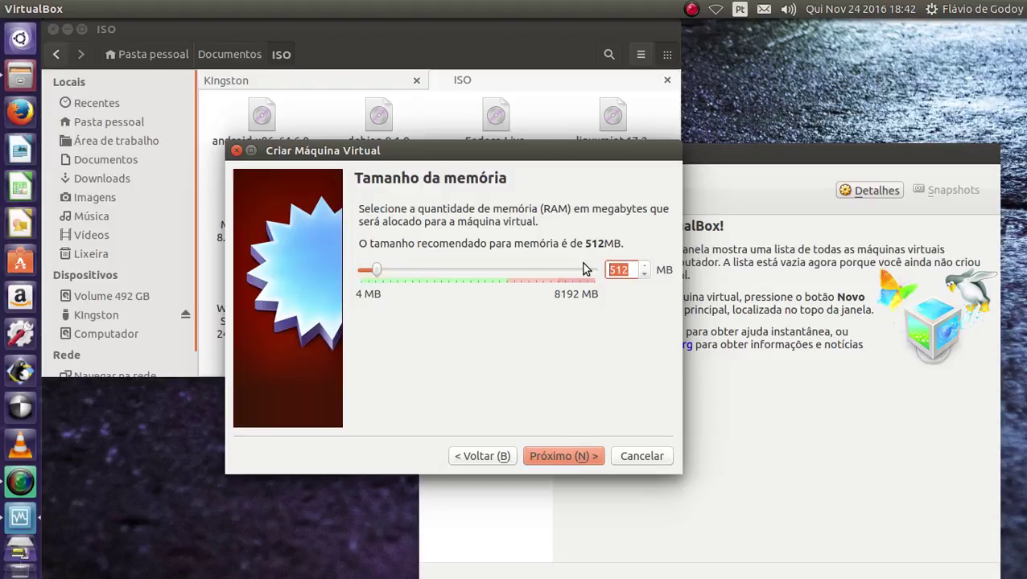
{"action": "type", "text": "2400"}
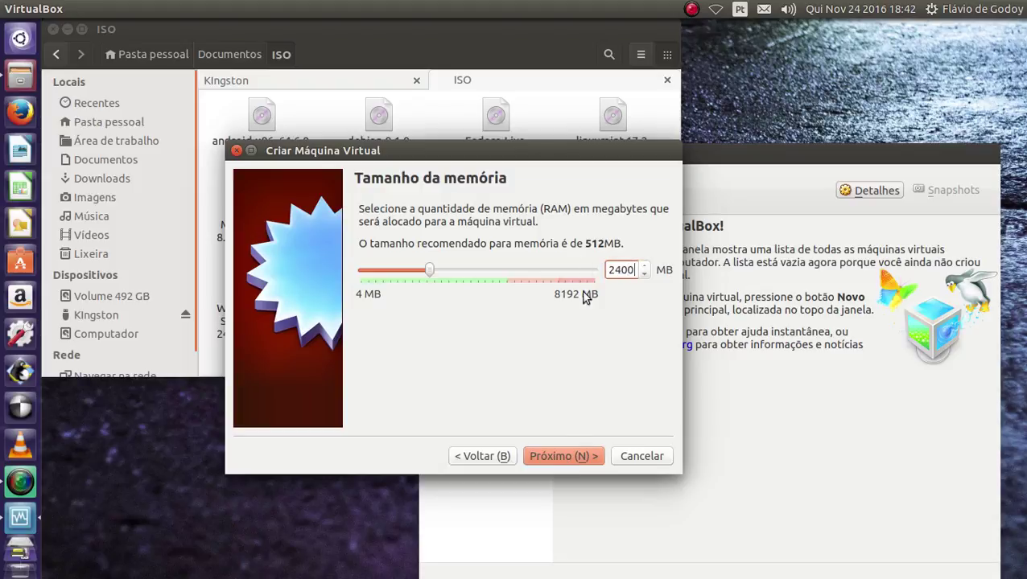
{"action": "left_click", "coordinate": [566, 456]}
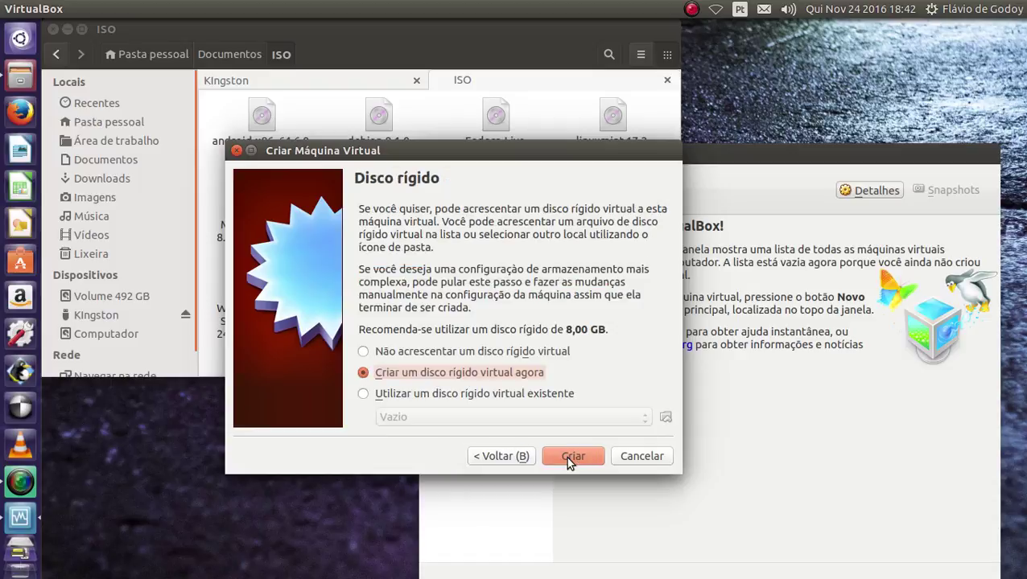
{"action": "left_click", "coordinate": [566, 456]}
Create a dynamically allocated 25 GB VDI disk, then open the OpenSUSE machine's settings.
{"action": "left_click", "coordinate": [627, 481]}
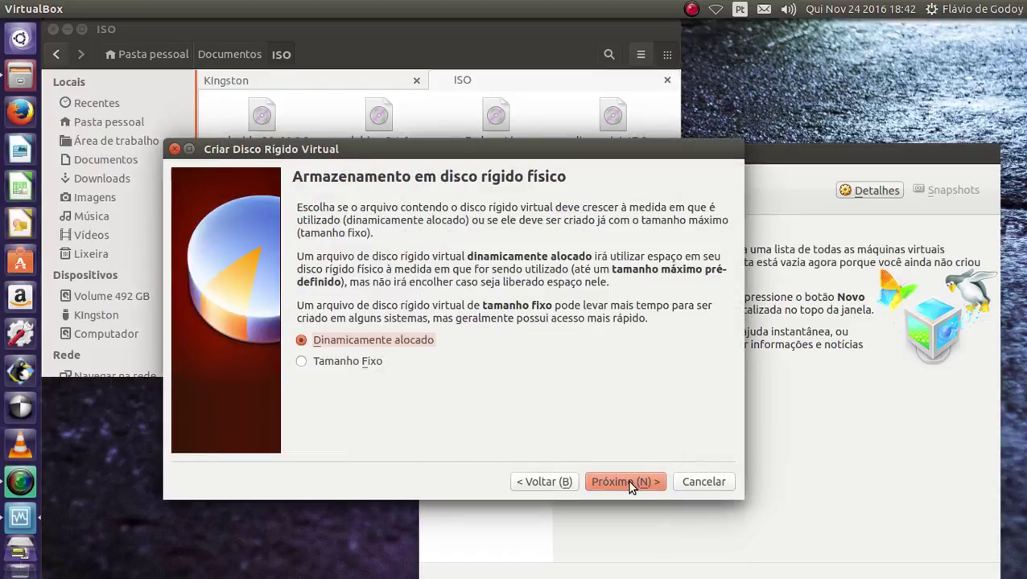
{"action": "left_click", "coordinate": [628, 481]}
{"action": "left_click", "coordinate": [678, 306]}
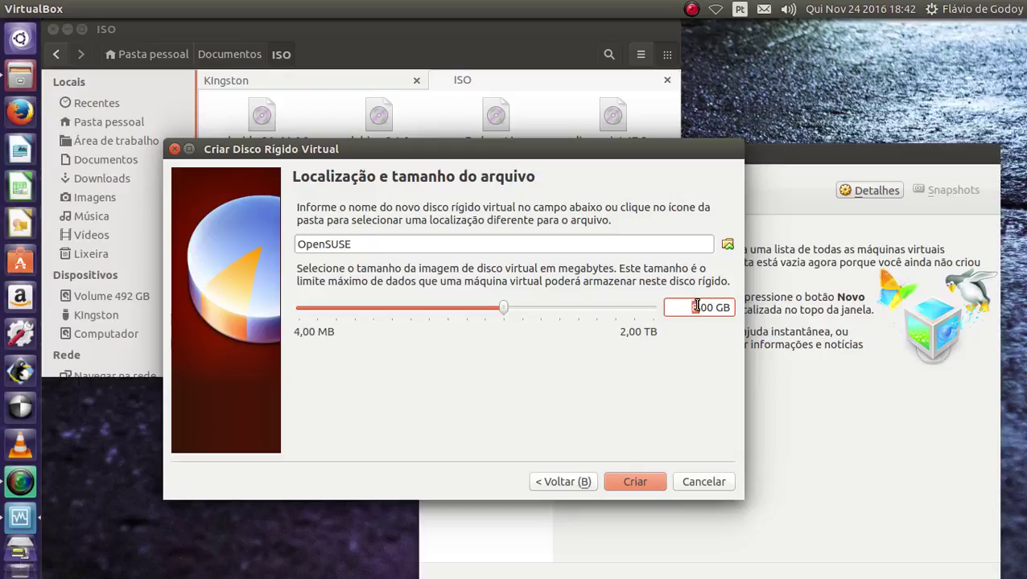
{"action": "key", "text": "BackSpace"}
{"action": "type", "text": "25"}
{"action": "left_click", "coordinate": [656, 476]}
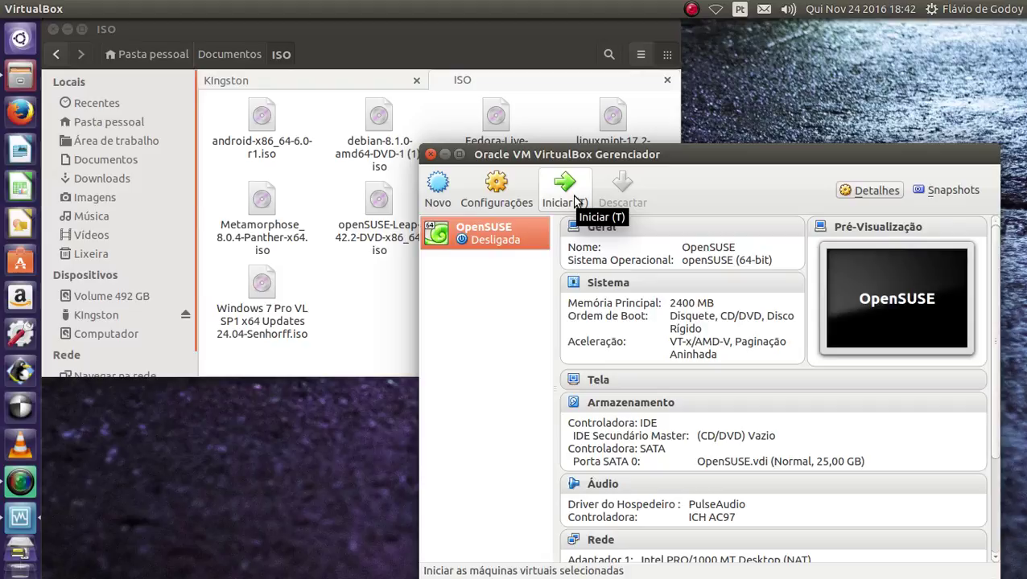
{"action": "left_click", "coordinate": [495, 187]}
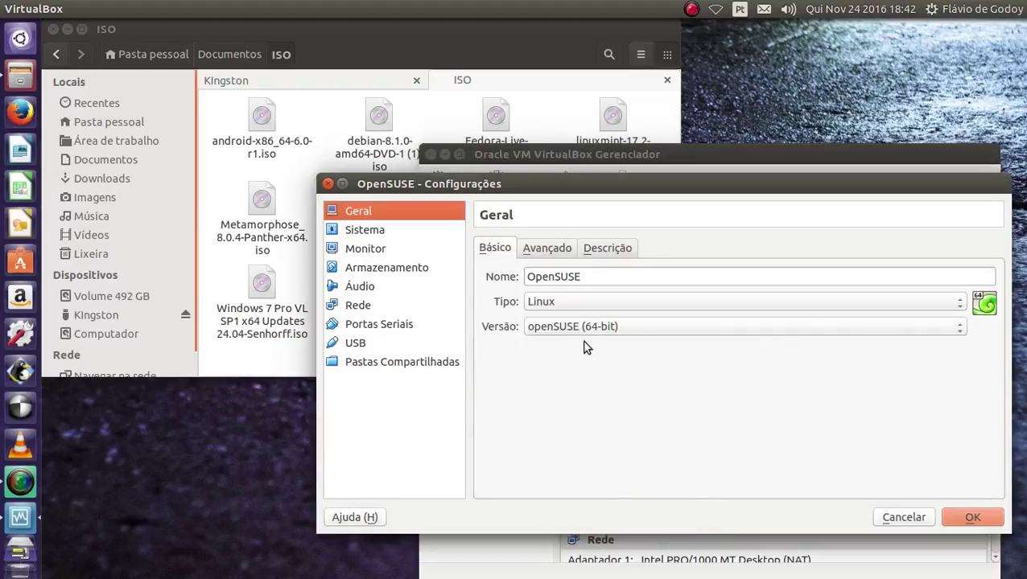
Set the shared clipboard and drag-and-drop to Bi-direcional in the advanced general settings.
{"action": "left_click", "coordinate": [561, 253]}
{"action": "left_click", "coordinate": [676, 302]}
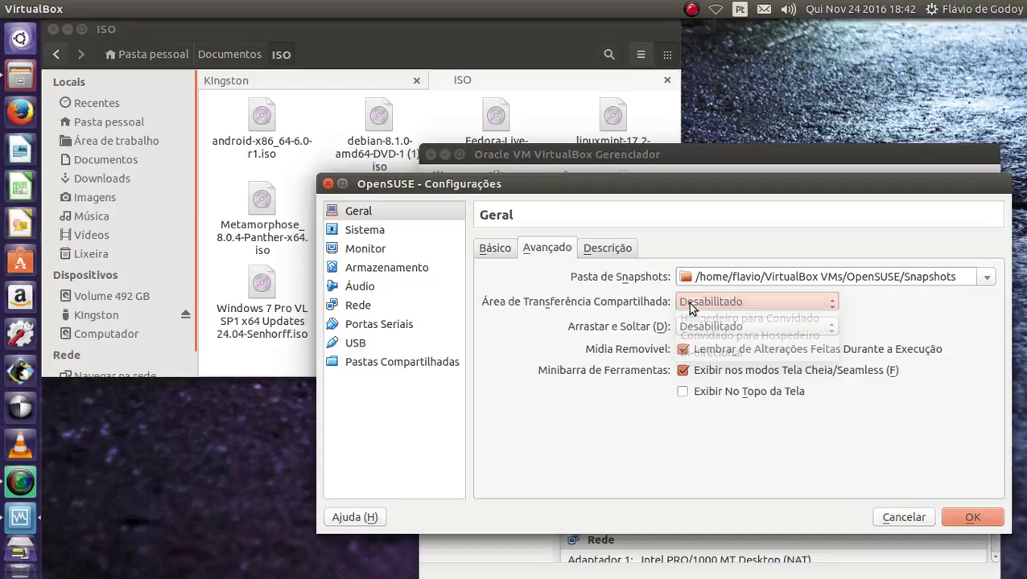
{"action": "left_click", "coordinate": [708, 354]}
{"action": "left_click", "coordinate": [697, 328]}
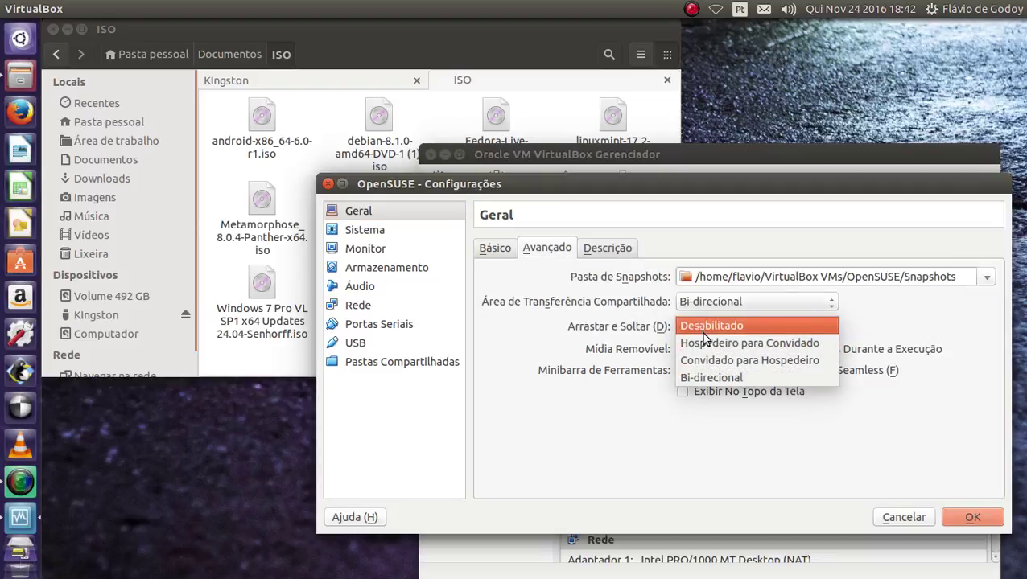
{"action": "left_click", "coordinate": [701, 376]}
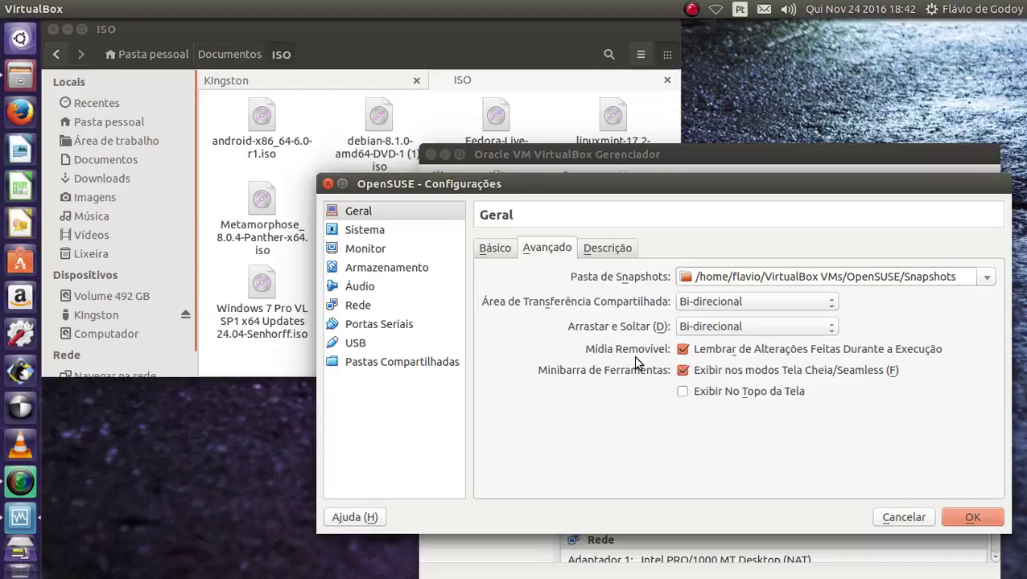
Review the system, processor and acceleration settings, then enable 3D acceleration for the display.
{"action": "left_click", "coordinate": [350, 230]}
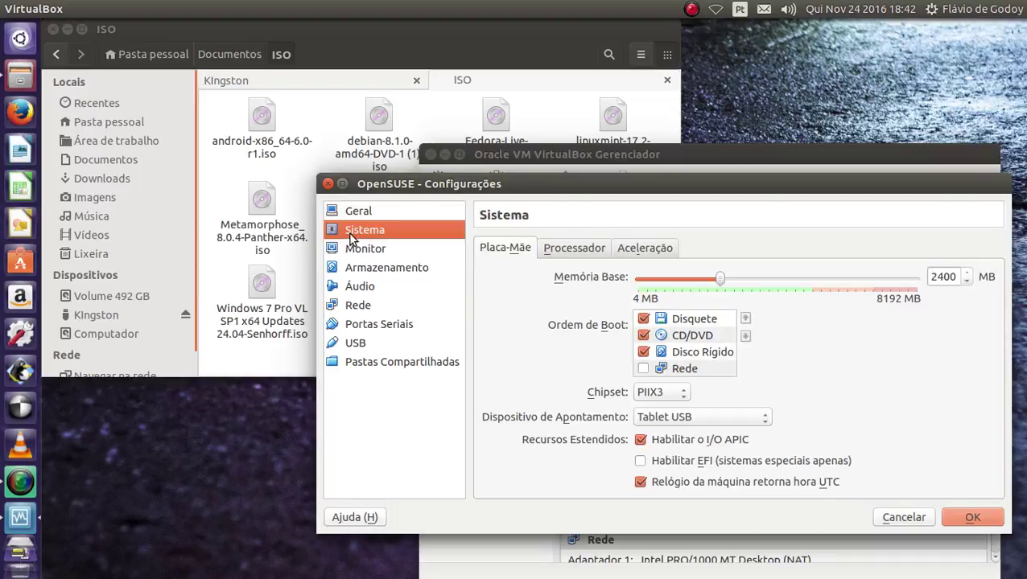
{"action": "left_click", "coordinate": [580, 252]}
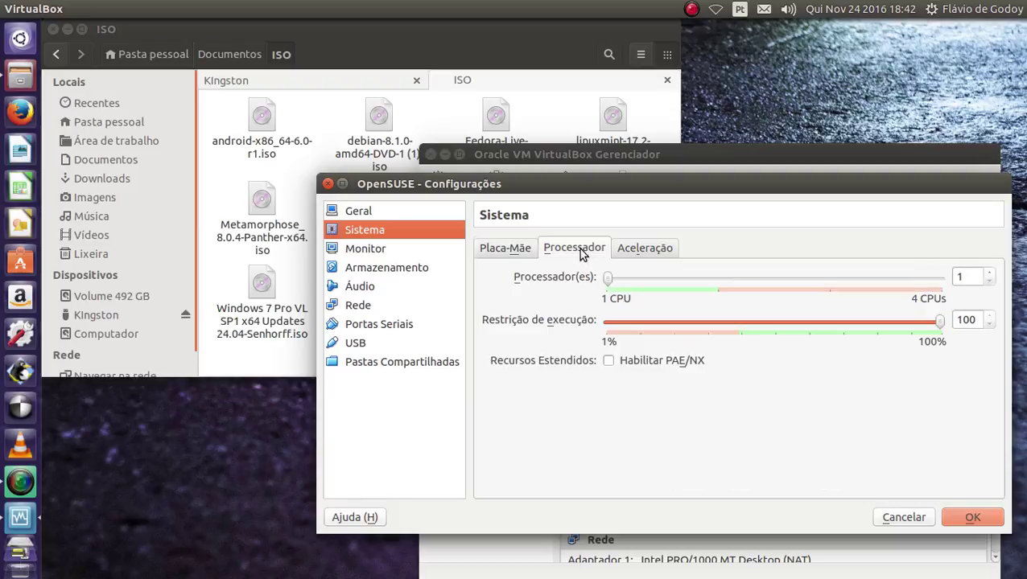
{"action": "left_click", "coordinate": [654, 250]}
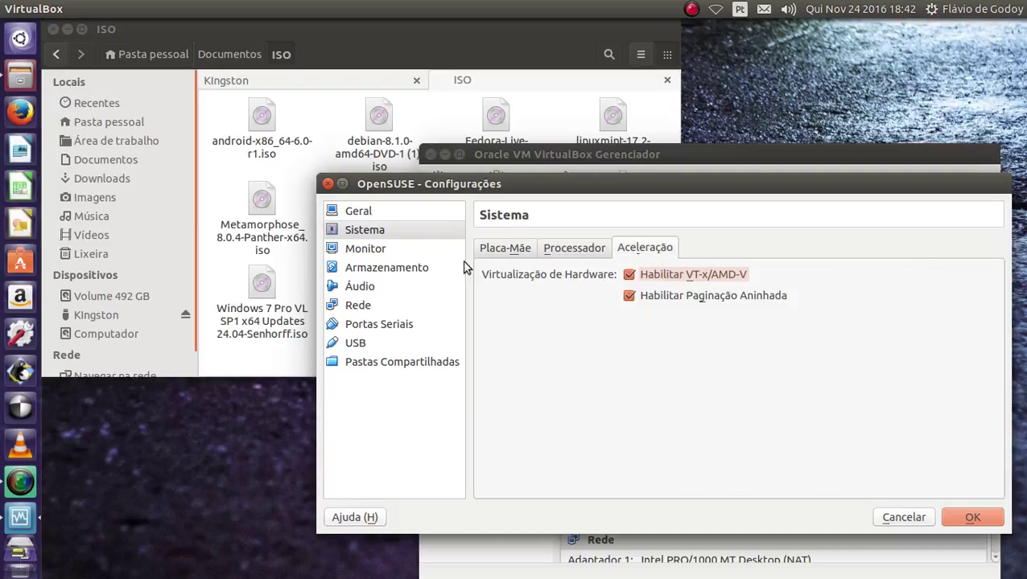
{"action": "left_click", "coordinate": [380, 251]}
{"action": "left_click", "coordinate": [632, 361]}
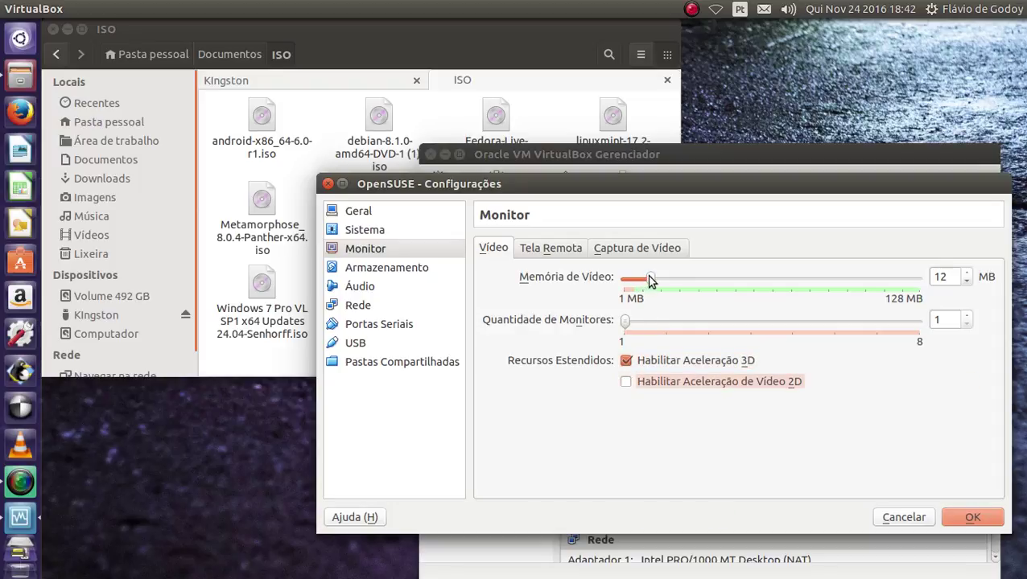
Set video memory to 128 MB, toggling remote display and video capture on and back off.
{"action": "left_click_drag", "start_coordinate": [650, 279], "coordinate": [944, 277]}
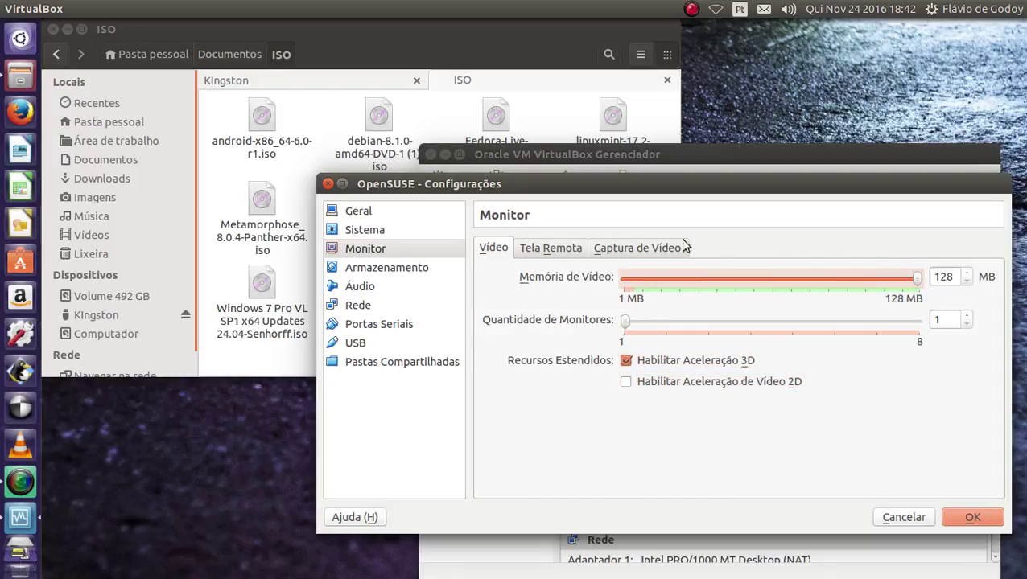
{"action": "left_click", "coordinate": [549, 256]}
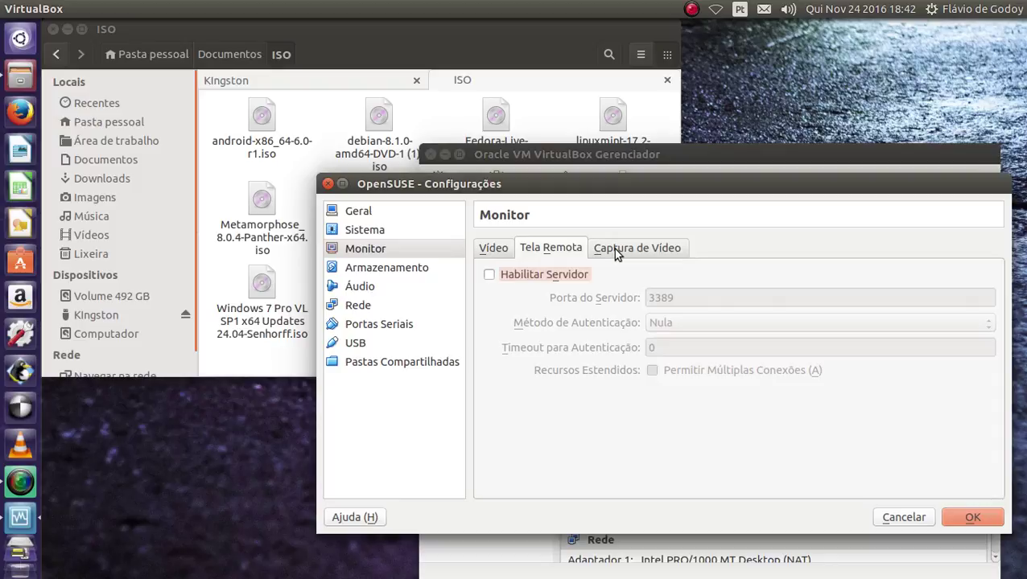
{"action": "left_click", "coordinate": [575, 275]}
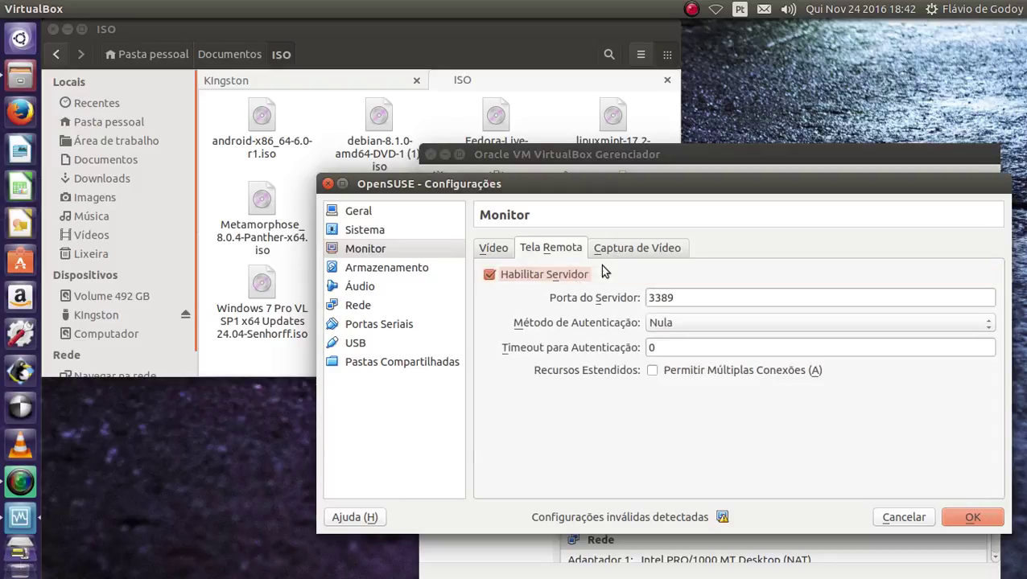
{"action": "left_click", "coordinate": [552, 282]}
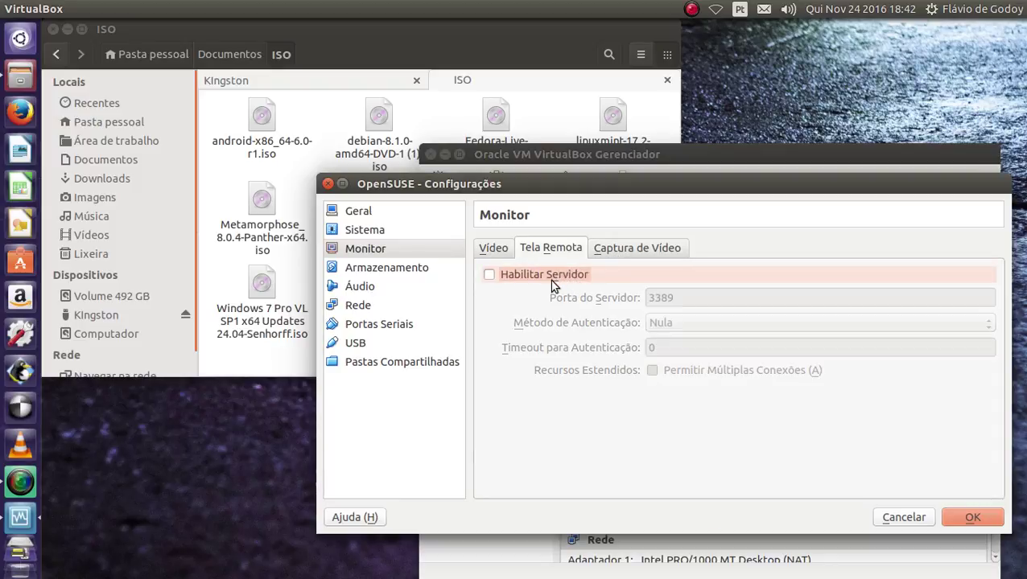
{"action": "left_click", "coordinate": [663, 247]}
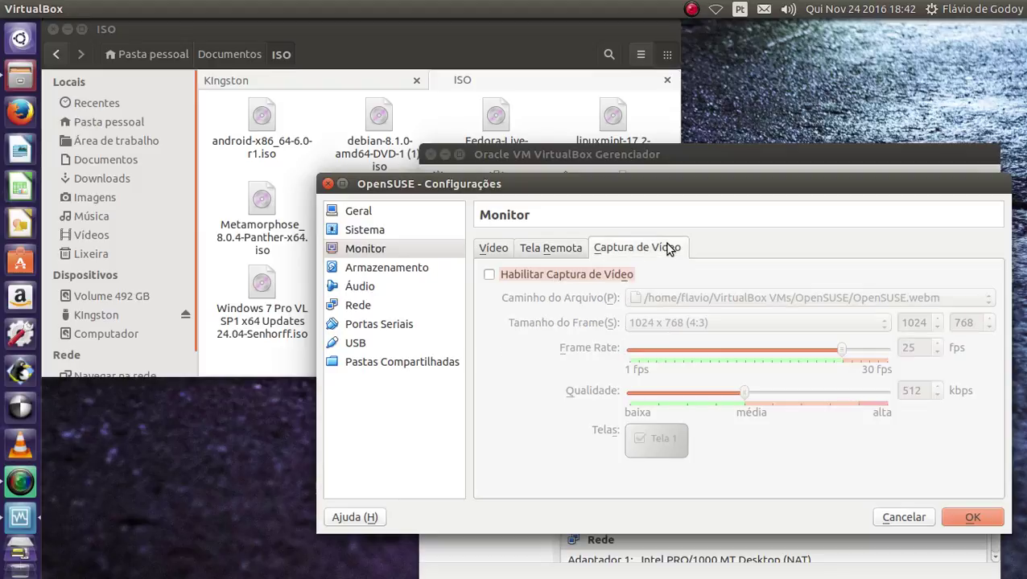
{"action": "left_click", "coordinate": [600, 282]}
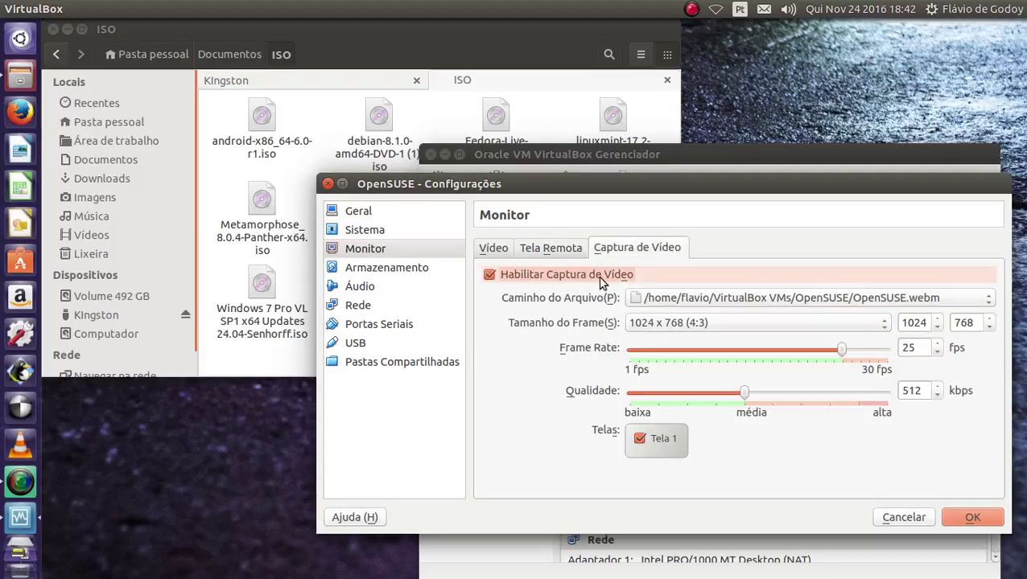
{"action": "left_click", "coordinate": [599, 280]}
{"action": "left_click", "coordinate": [358, 272]}
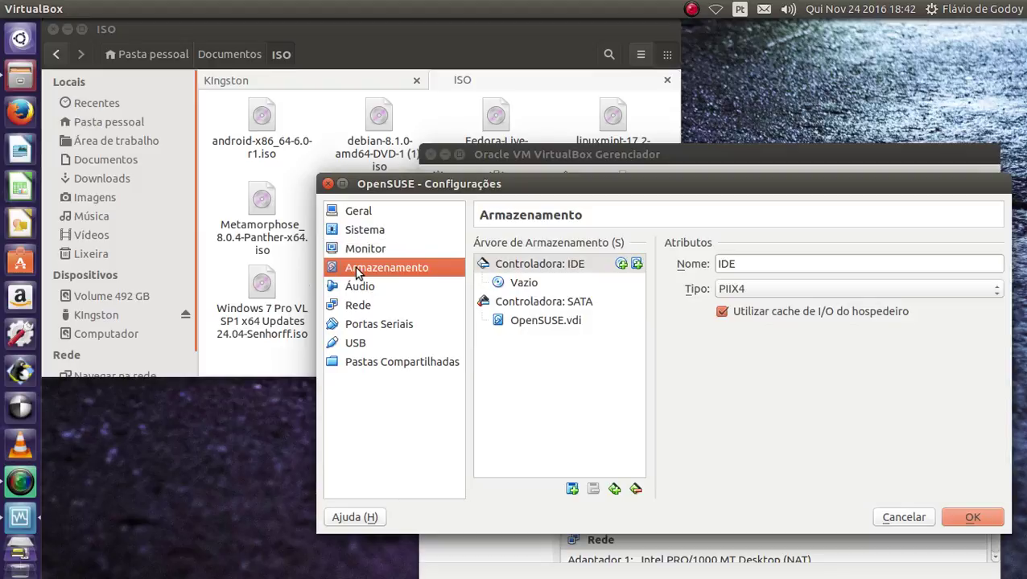
Attach openSUSE-Leap-42.2-DVD-x86_64.iso as an optical drive on the IDE controller.
{"action": "left_click", "coordinate": [621, 264]}
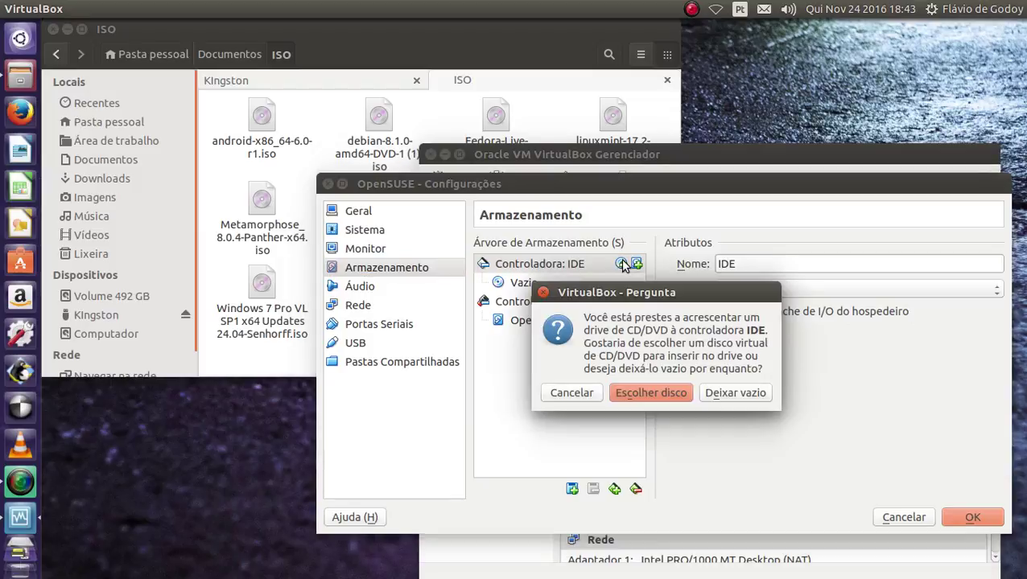
{"action": "left_click", "coordinate": [636, 391]}
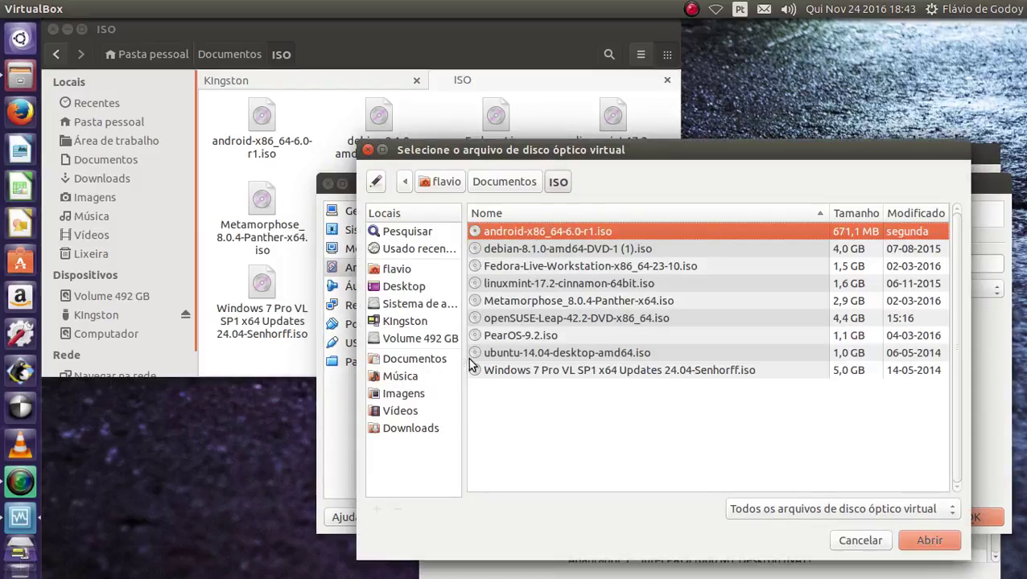
{"action": "left_click", "coordinate": [503, 322]}
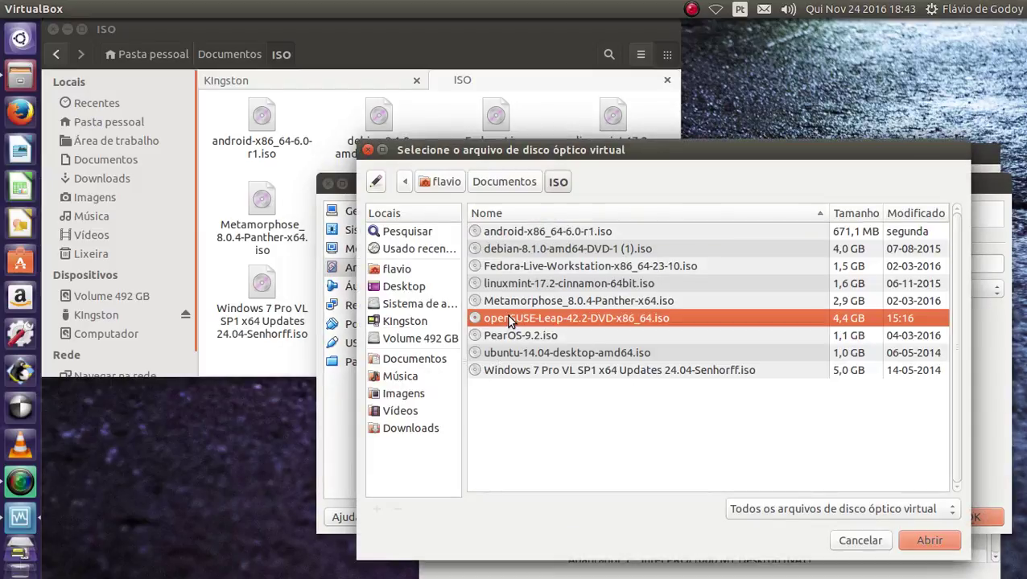
{"action": "left_click", "coordinate": [928, 541]}
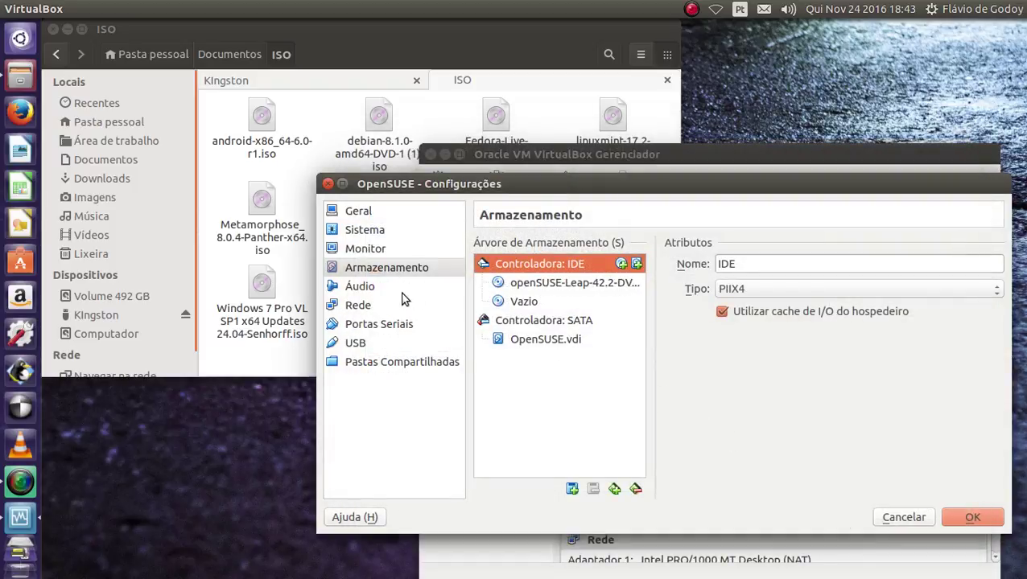
Review the audio, network, serial port and USB settings.
{"action": "left_click", "coordinate": [376, 292]}
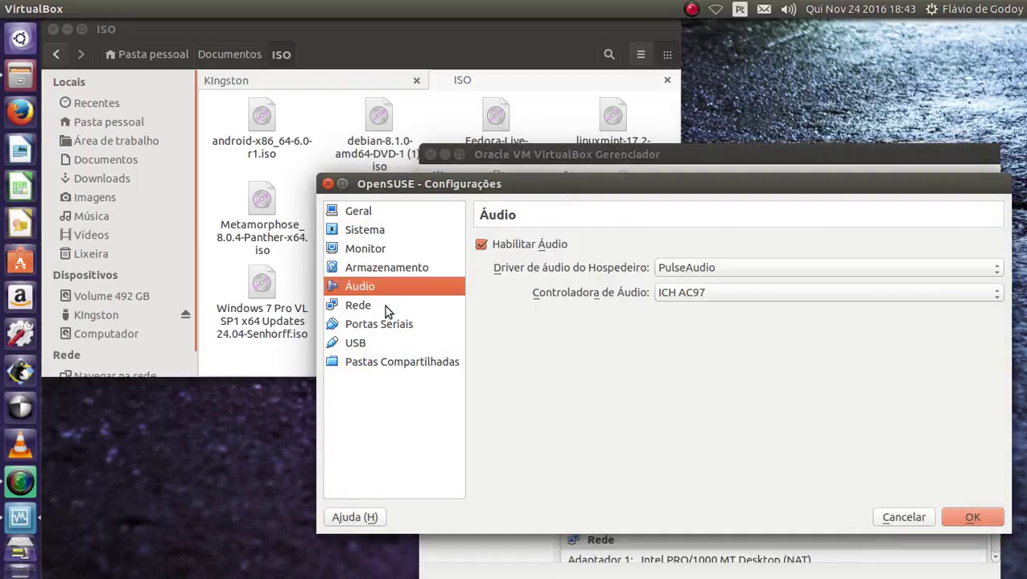
{"action": "left_click", "coordinate": [386, 307]}
{"action": "left_click", "coordinate": [397, 323]}
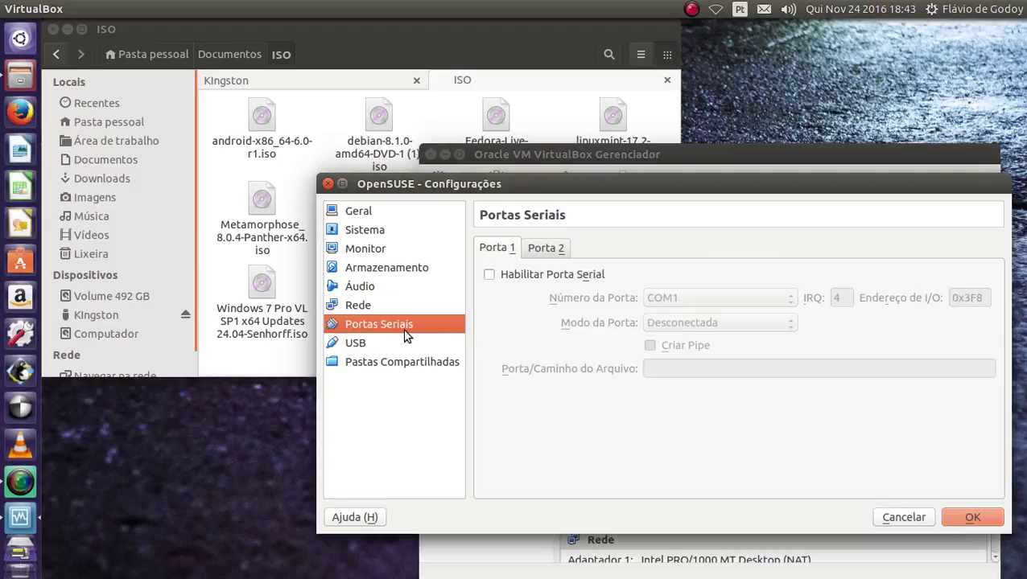
{"action": "left_click", "coordinate": [406, 344]}
Add a USB device filter and an auto-mounted shared folder for the Kingston drive.
{"action": "left_click", "coordinate": [994, 308]}
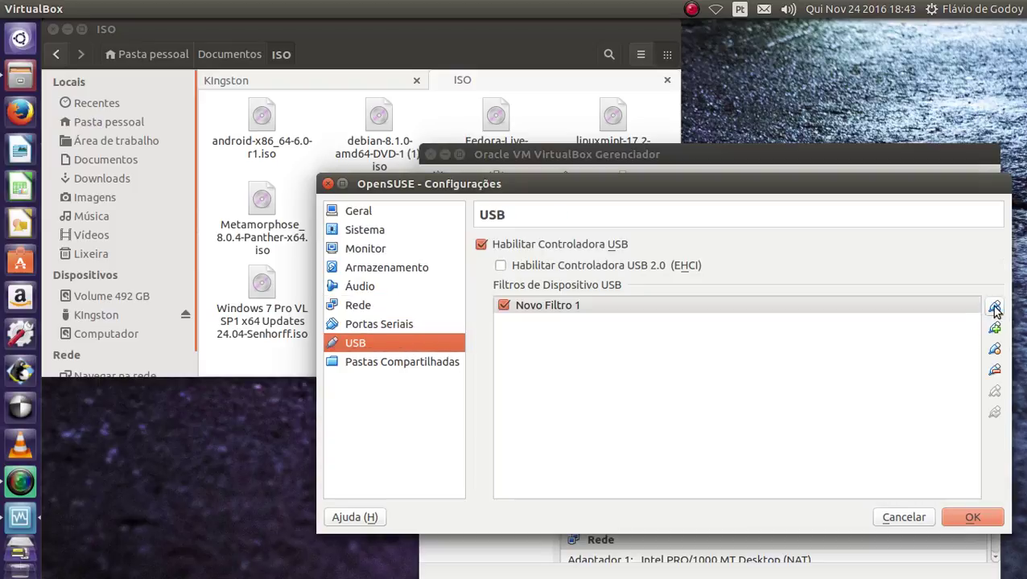
{"action": "left_click", "coordinate": [437, 362]}
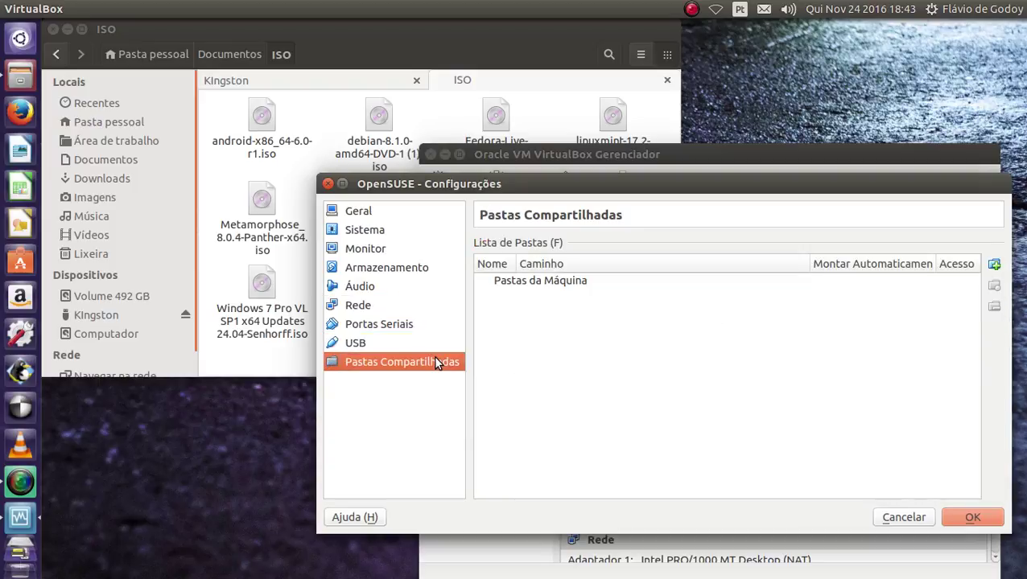
{"action": "left_click", "coordinate": [523, 283]}
{"action": "left_click", "coordinate": [995, 264]}
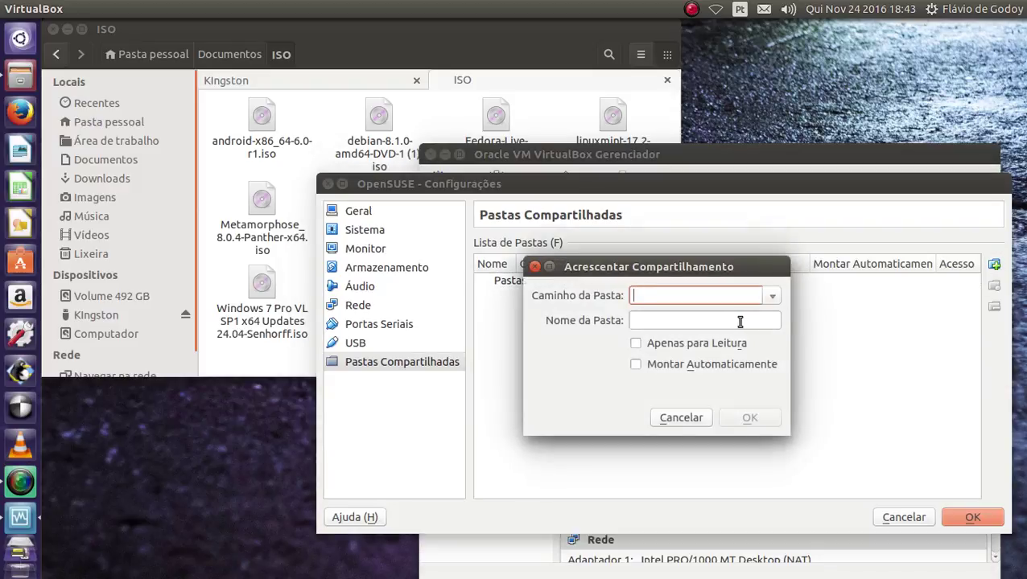
{"action": "left_click", "coordinate": [772, 297]}
{"action": "left_click", "coordinate": [755, 315]}
{"action": "left_click", "coordinate": [772, 297]}
{"action": "left_click", "coordinate": [751, 314]}
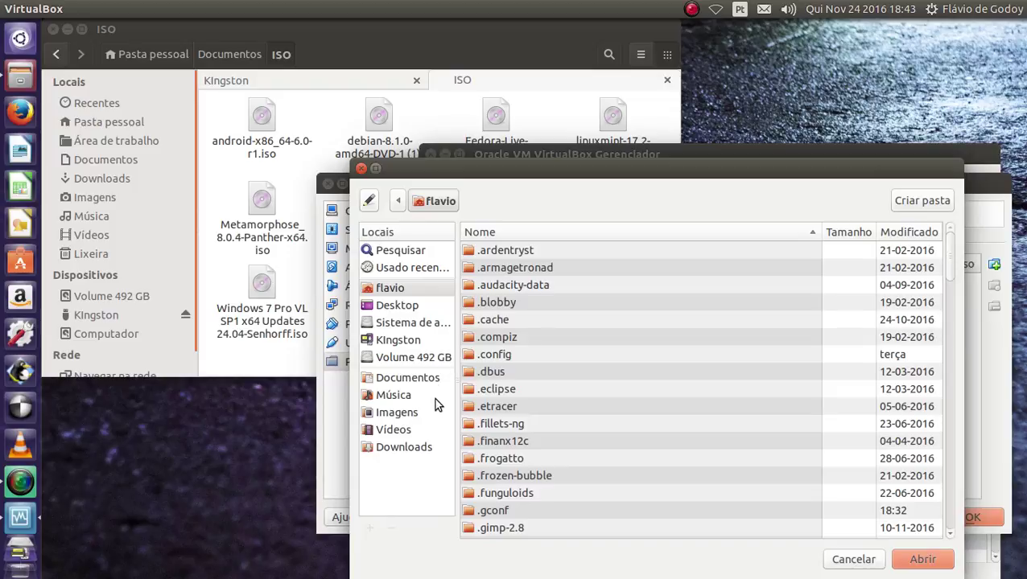
{"action": "left_click", "coordinate": [406, 344]}
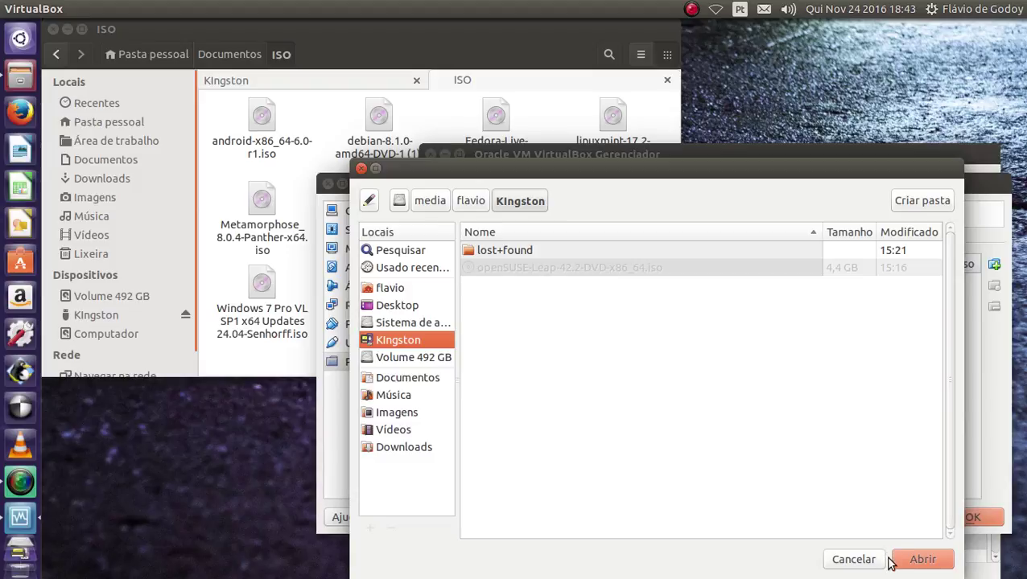
{"action": "left_click", "coordinate": [914, 563]}
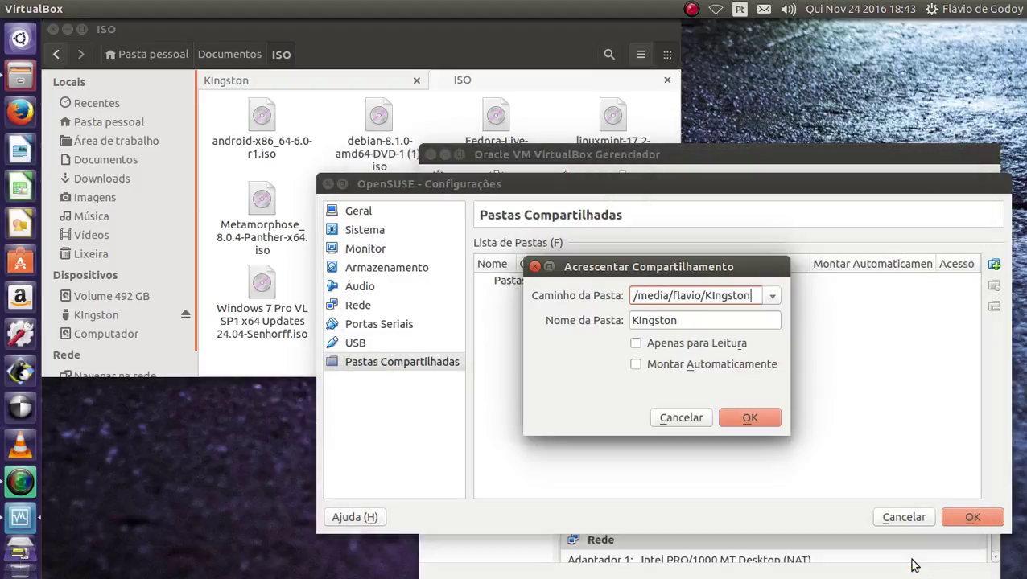
{"action": "left_click", "coordinate": [710, 368]}
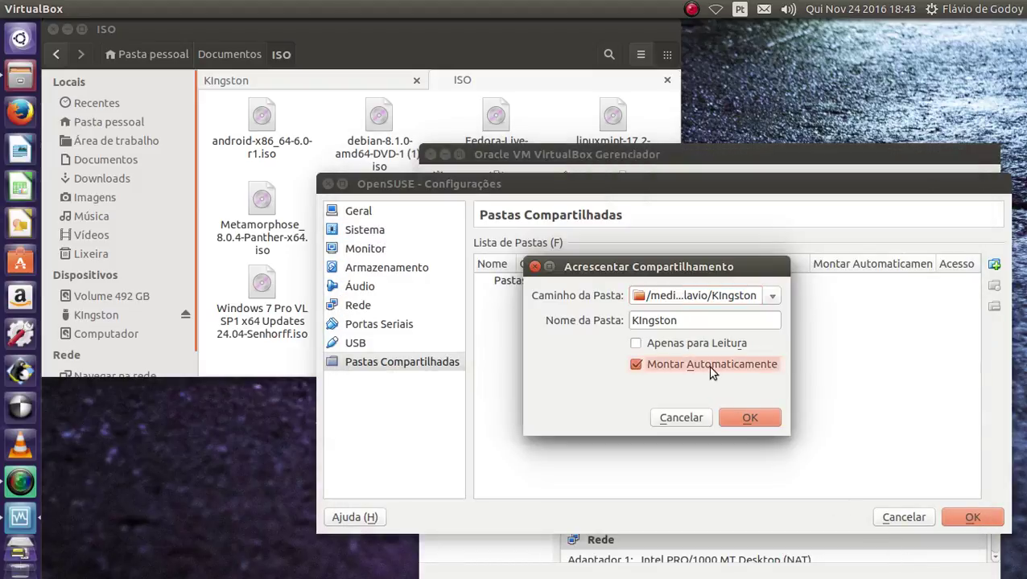
{"action": "left_click", "coordinate": [750, 416]}
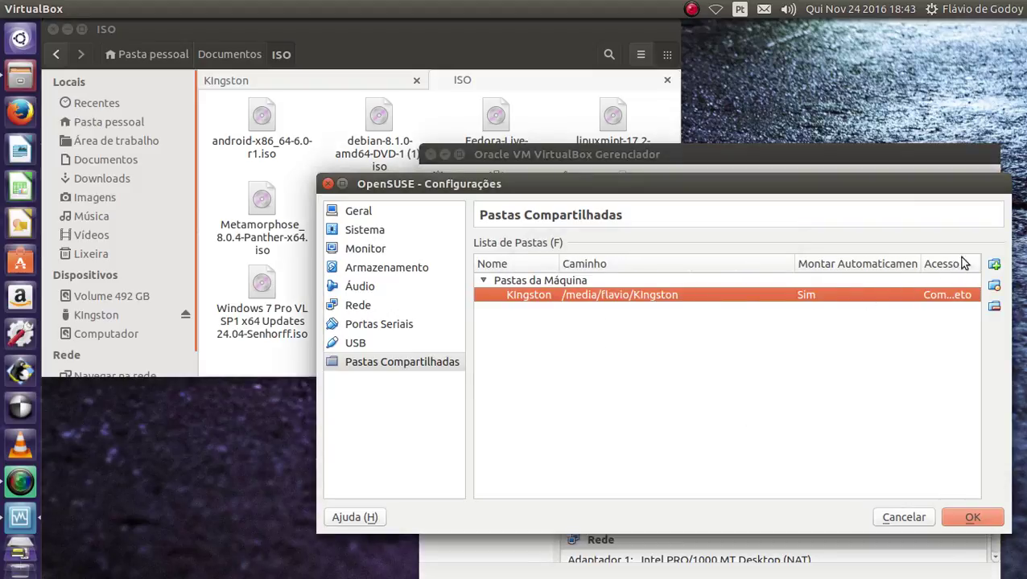
Add an auto-mounted shared folder for the home folder and save the settings.
{"action": "left_click", "coordinate": [993, 264]}
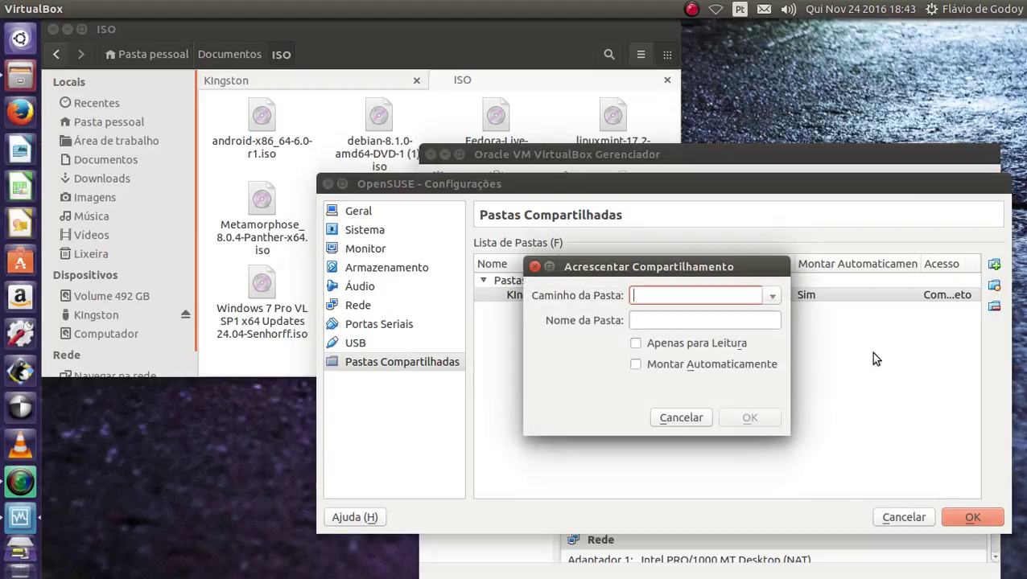
{"action": "left_click", "coordinate": [772, 295]}
{"action": "left_click", "coordinate": [760, 312]}
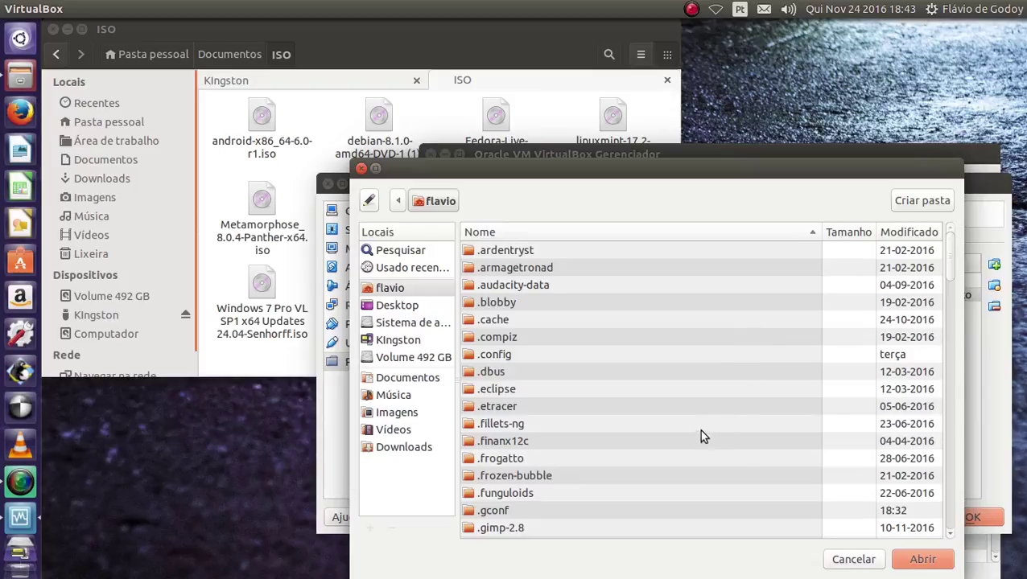
{"action": "left_click", "coordinate": [918, 558]}
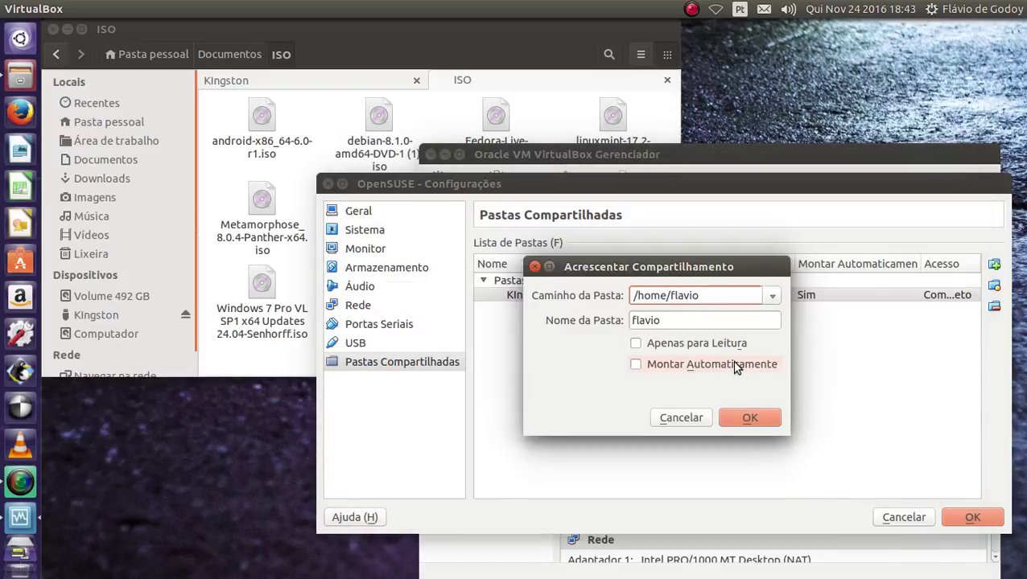
{"action": "left_click", "coordinate": [738, 365]}
{"action": "left_click", "coordinate": [749, 418]}
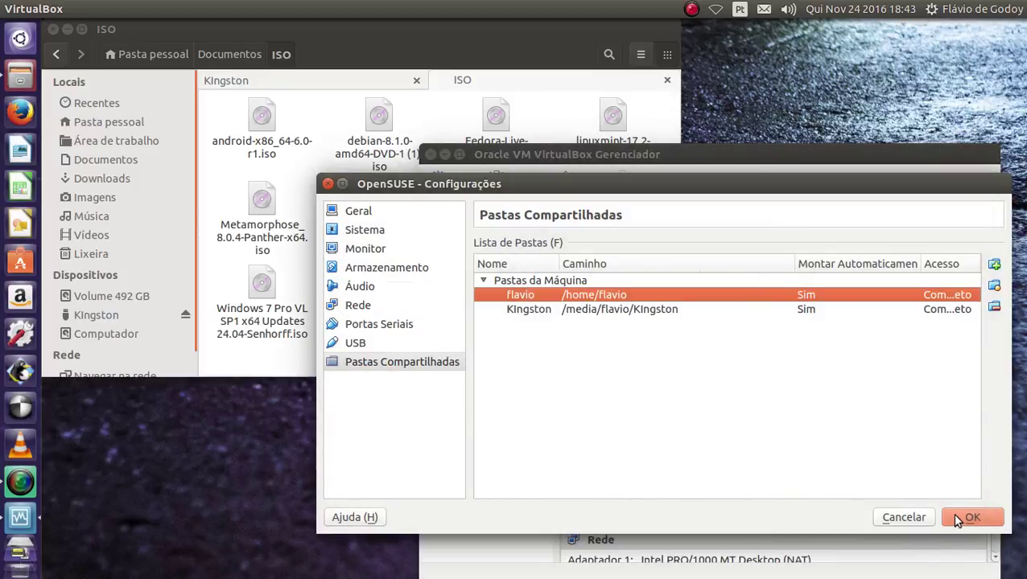
{"action": "left_click", "coordinate": [957, 518]}
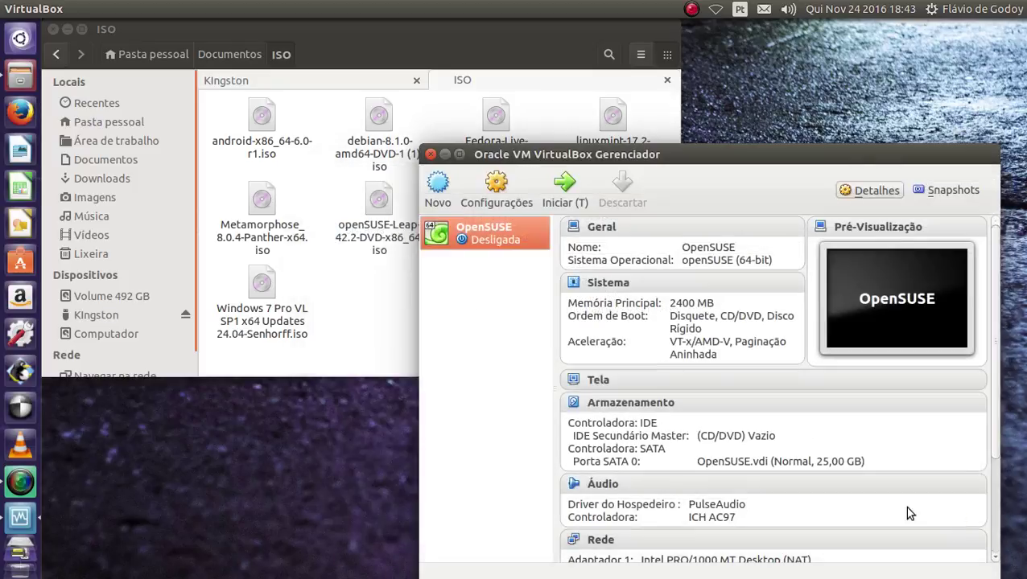
Permanently delete the openSUSE ISO from the Kingston drive.
{"action": "left_click", "coordinate": [297, 82]}
{"action": "left_click", "coordinate": [315, 136]}
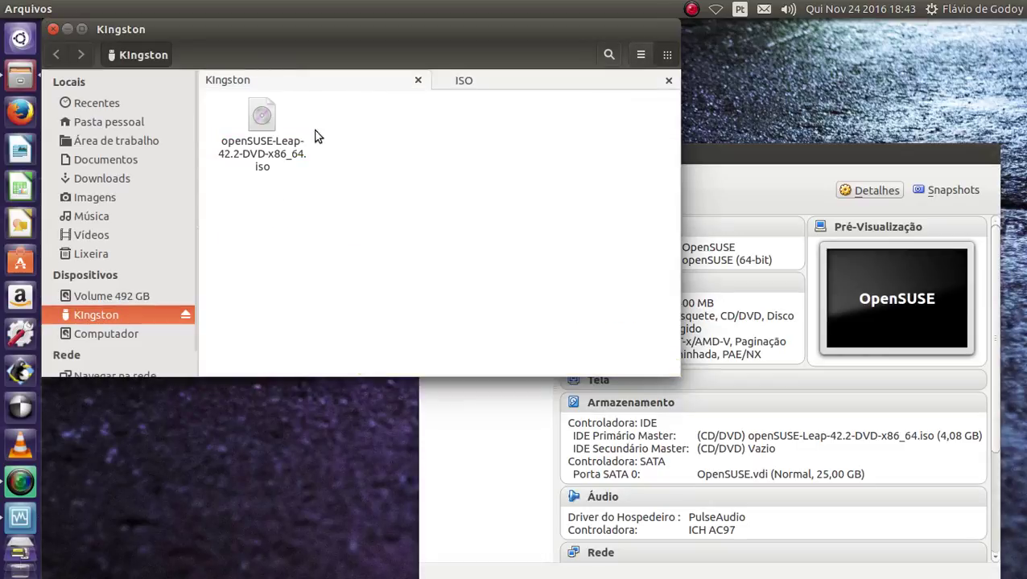
{"action": "right_click", "coordinate": [273, 126]}
{"action": "left_click", "coordinate": [320, 312]}
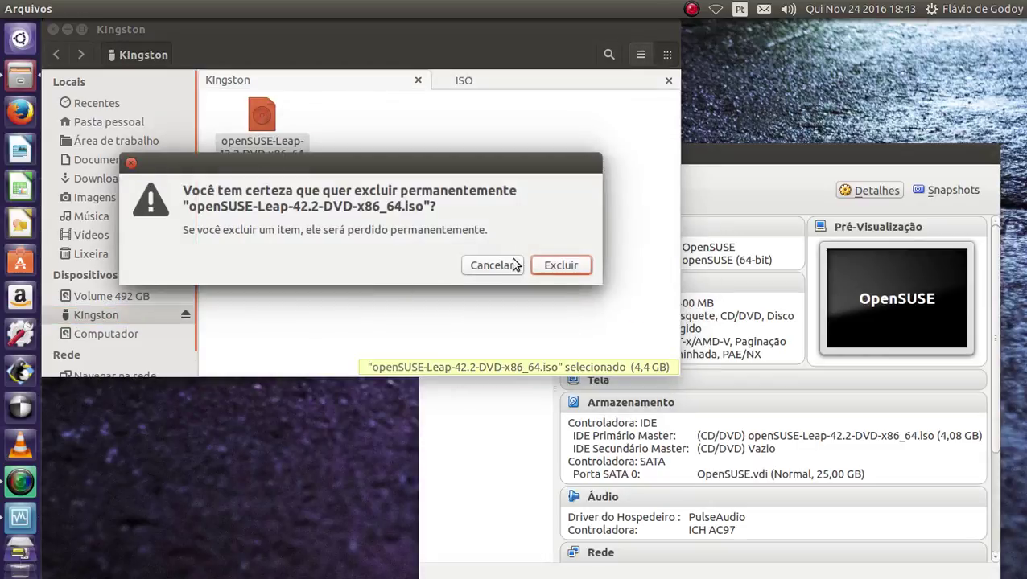
{"action": "left_click", "coordinate": [564, 265]}
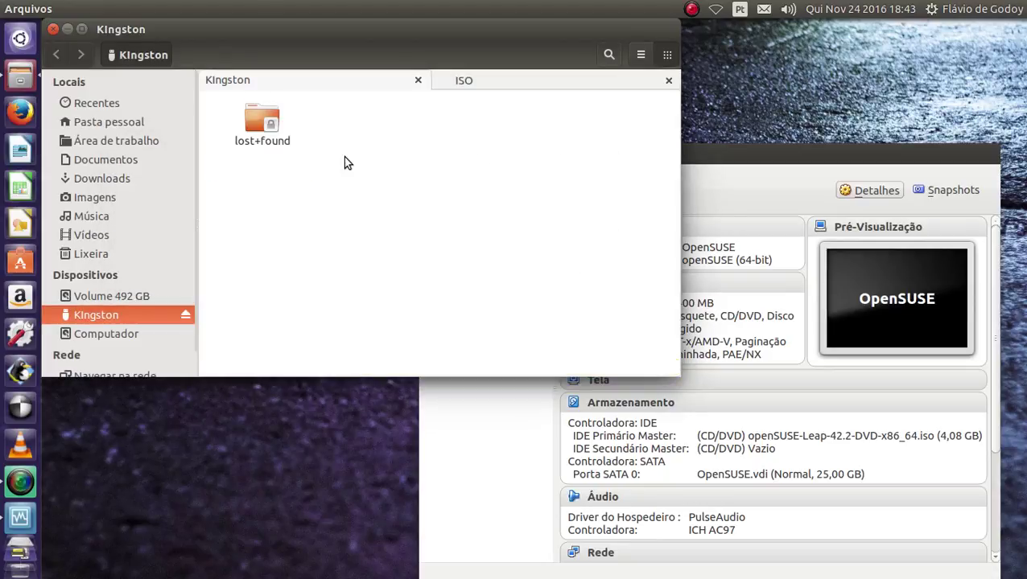
Dismiss the lost+found permission error, close Files and reposition the VirtualBox Manager.
{"action": "double_click", "coordinate": [268, 143]}
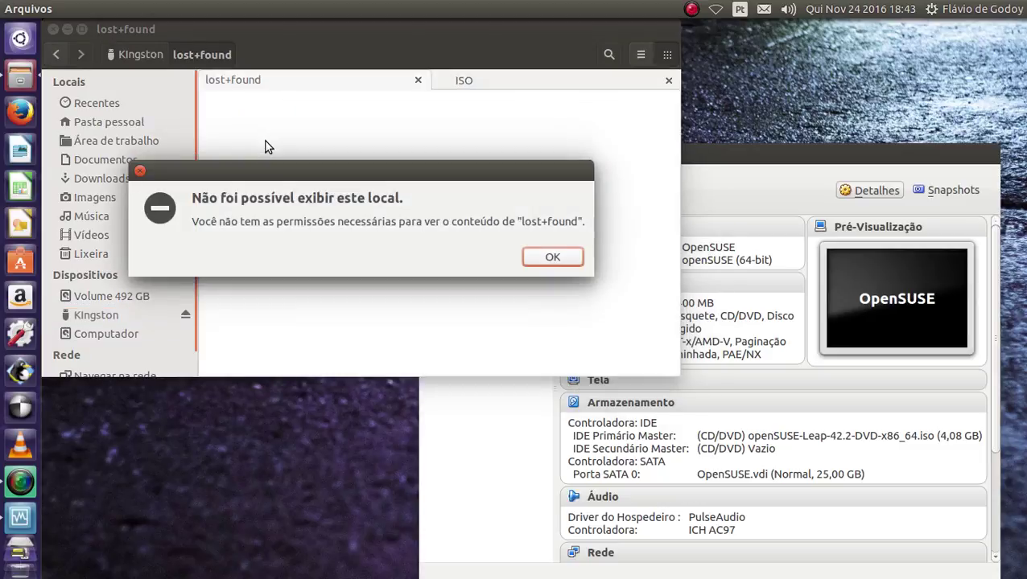
{"action": "left_click", "coordinate": [564, 259]}
{"action": "left_click", "coordinate": [55, 54]}
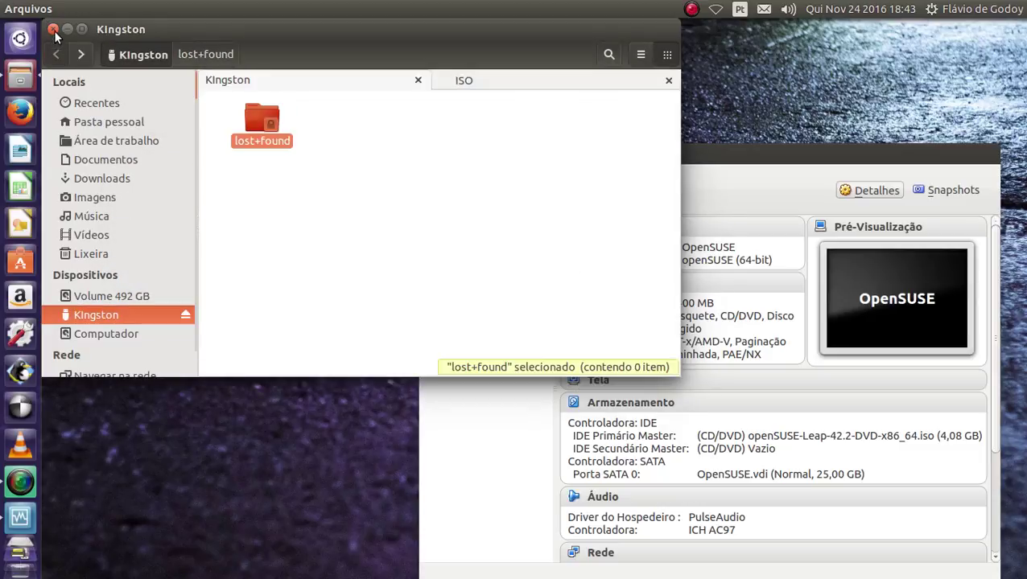
{"action": "left_click", "coordinate": [53, 29]}
{"action": "left_click_drag", "start_coordinate": [554, 153], "coordinate": [292, 72]}
Start the OpenSUSE VM maximized and highlight Installation in the boot menu.
{"action": "left_click", "coordinate": [316, 117]}
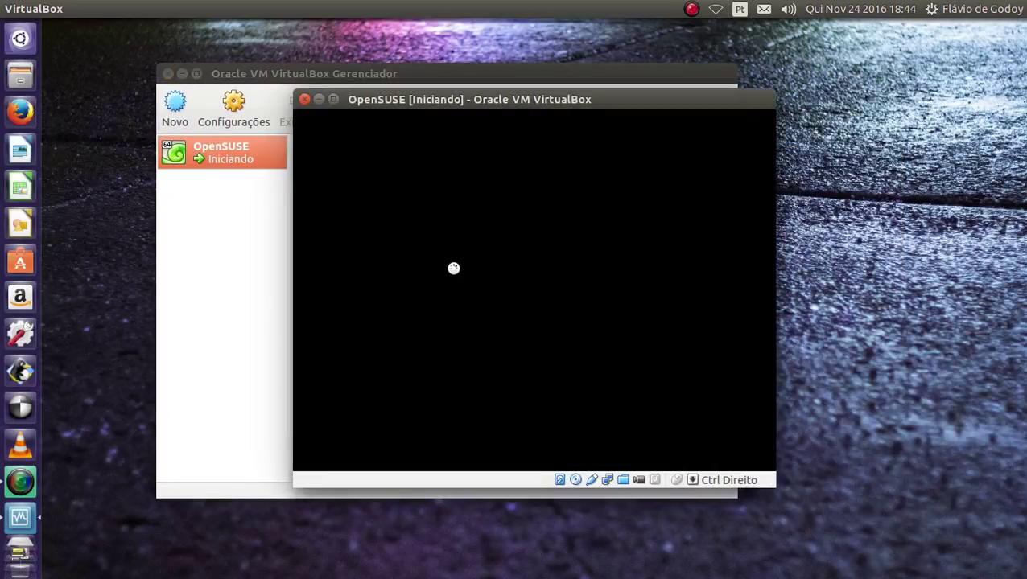
{"action": "left_click", "coordinate": [181, 74]}
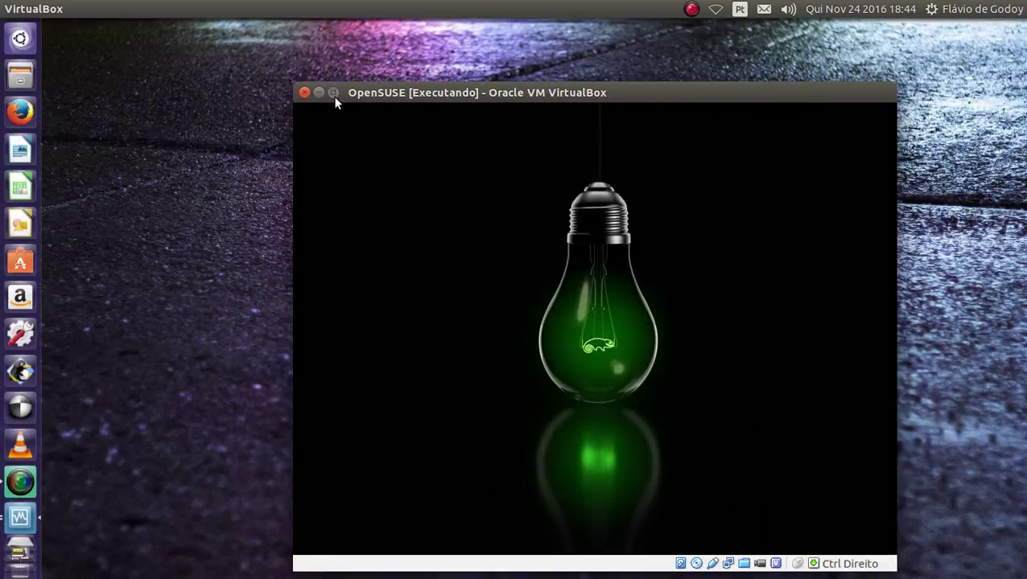
{"action": "left_click", "coordinate": [333, 94]}
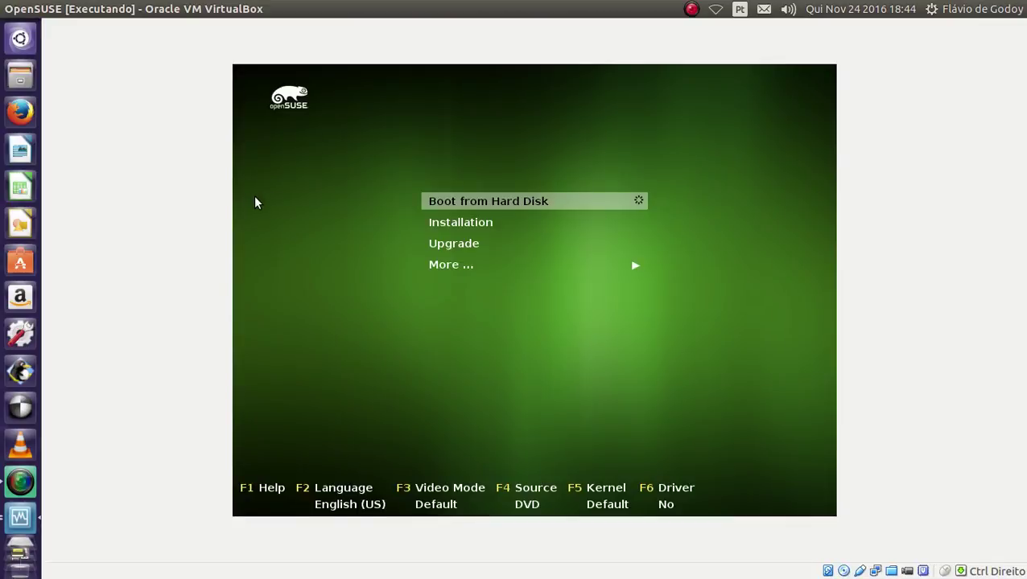
{"action": "key", "text": "Down"}
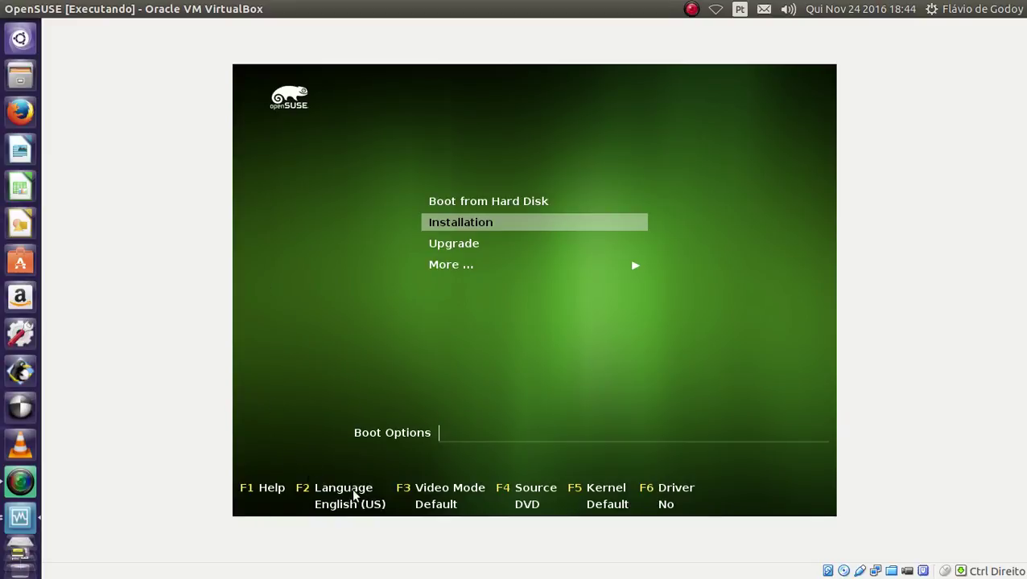
Choose Português (Brasil) as the boot menu language, then move down to Mais...
{"action": "left_click", "coordinate": [298, 502]}
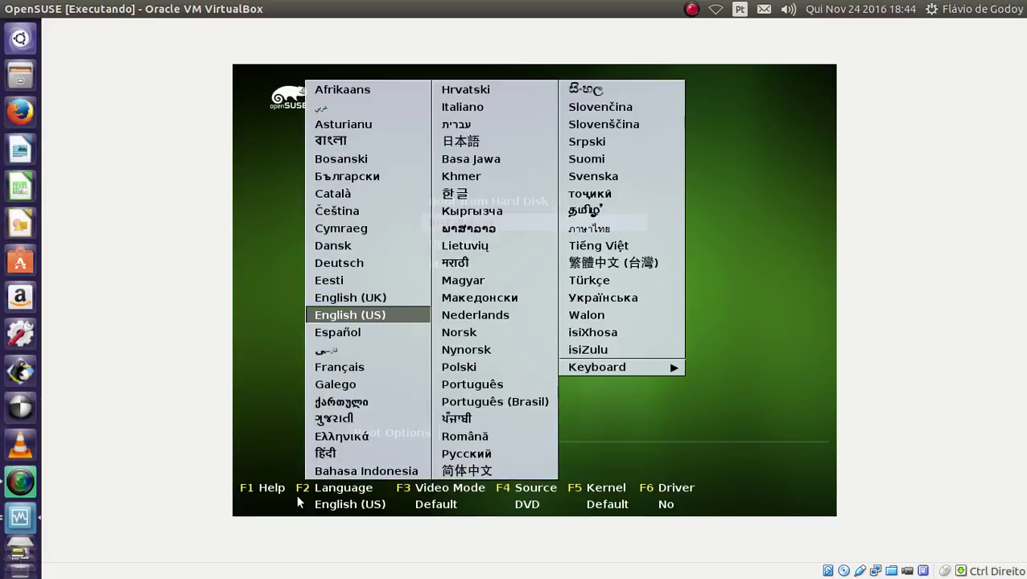
{"action": "key", "text": "Right"}
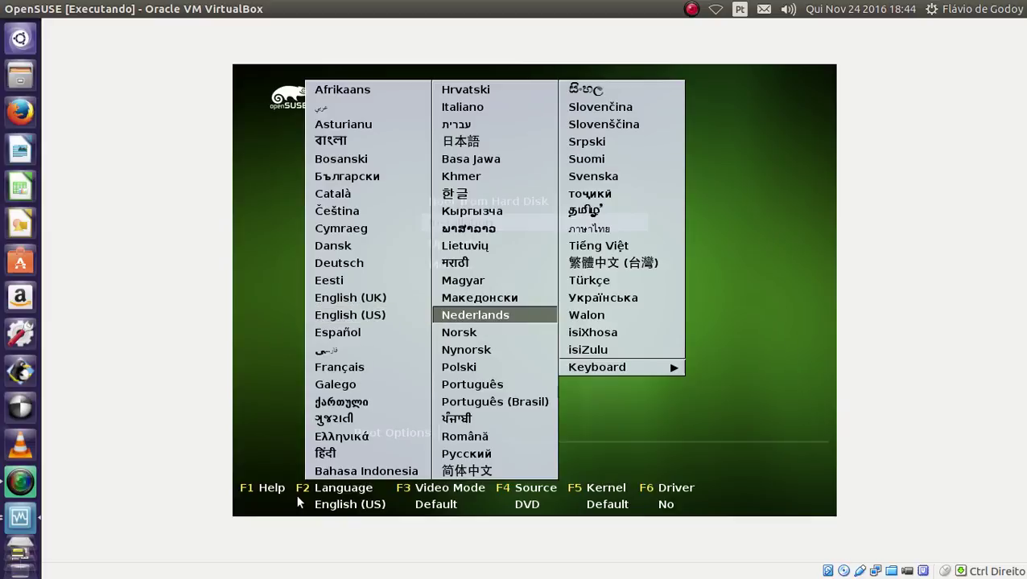
{"action": "key", "text": "Down"}
{"action": "key", "text": "Down"}
{"action": "key", "text": "Down"}
{"action": "key", "text": "Down"}
{"action": "key", "text": "Down"}
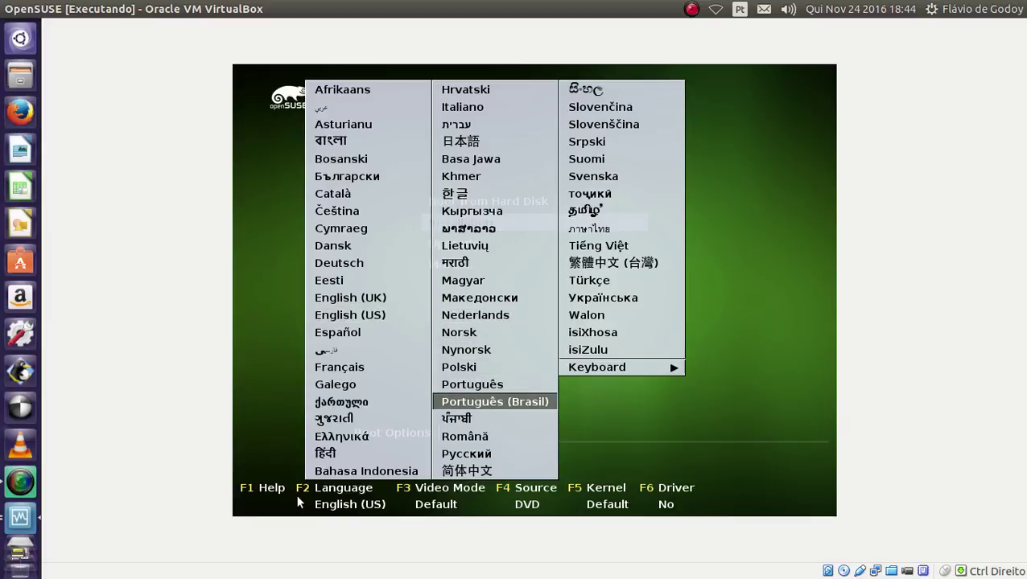
{"action": "key", "text": "Return"}
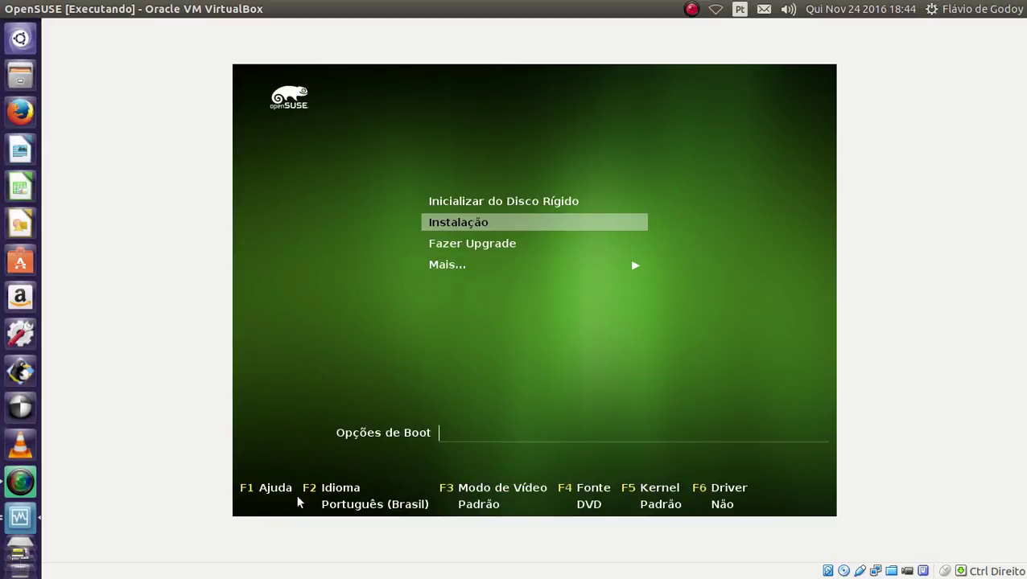
{"action": "key", "text": "Down"}
{"action": "key", "text": "Down"}
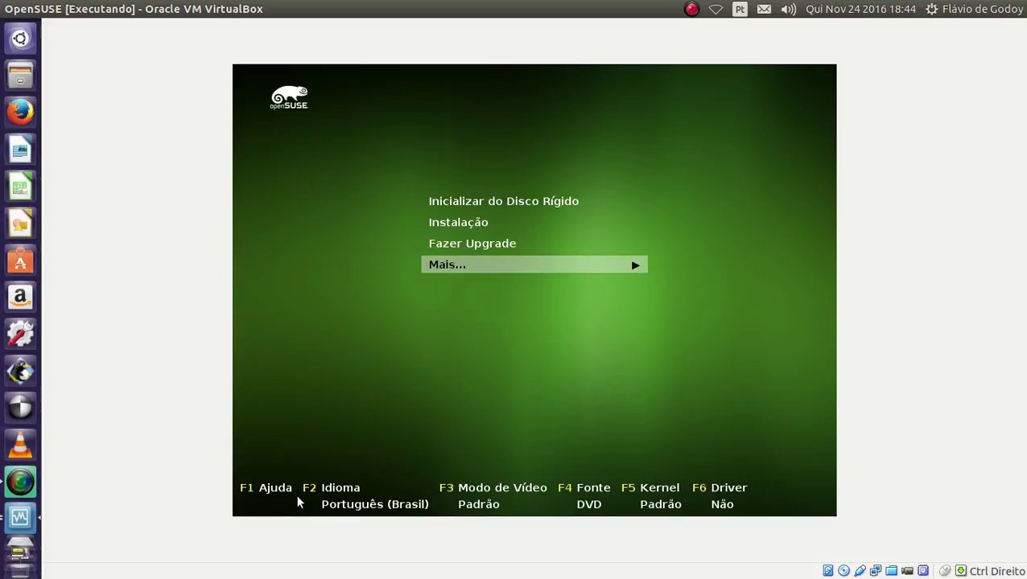
{"action": "key", "text": "Return"}
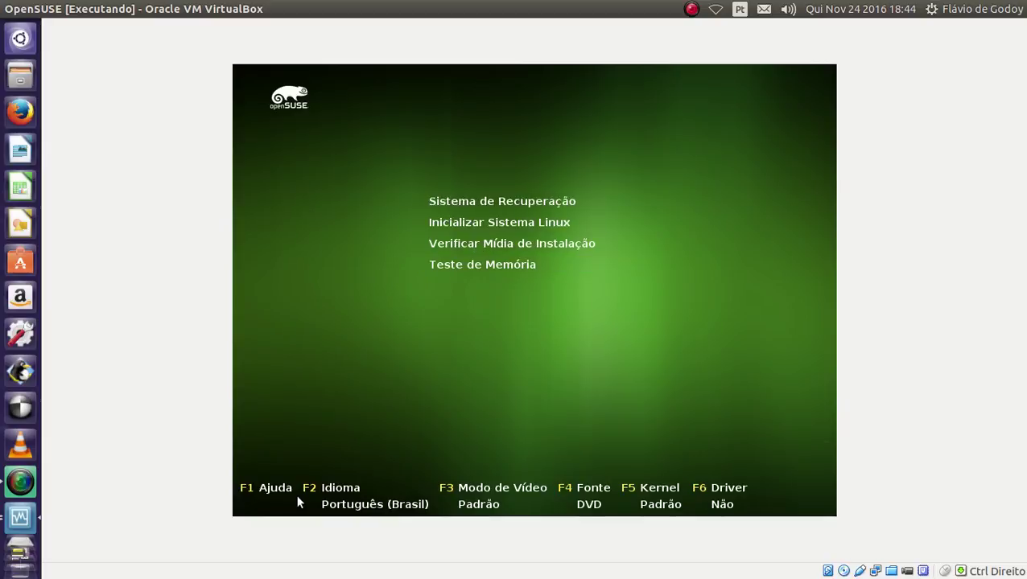
{"action": "key", "text": "Down"}
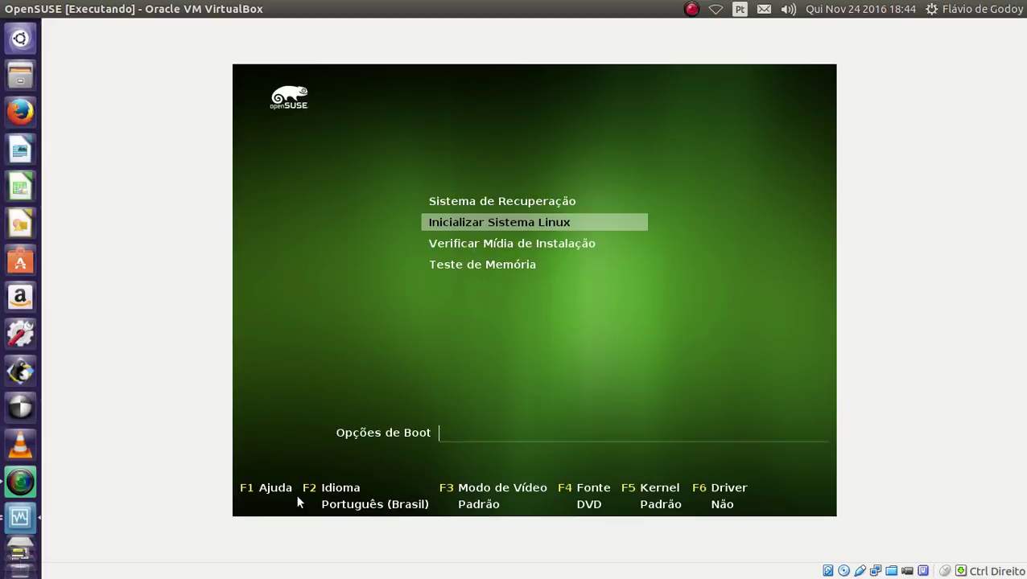
{"action": "key", "text": "Down"}
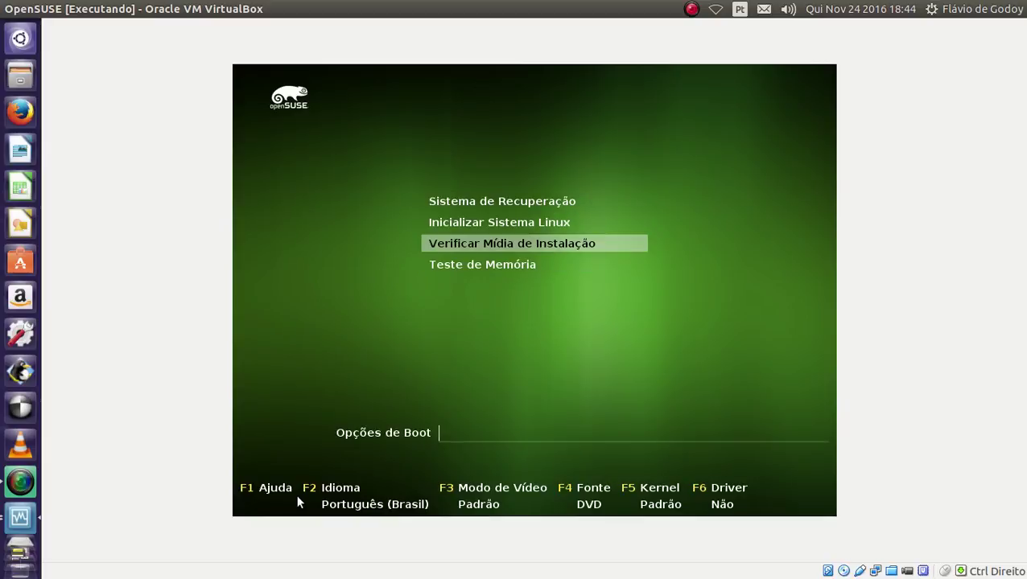
{"action": "key", "text": "Up"}
{"action": "key", "text": "Up"}
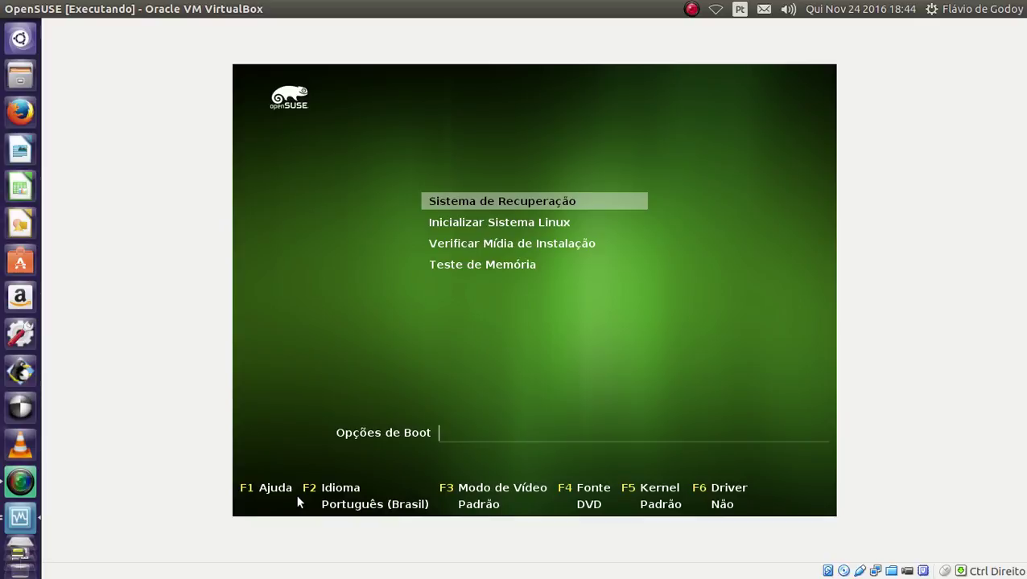
{"action": "key", "text": "Escape"}
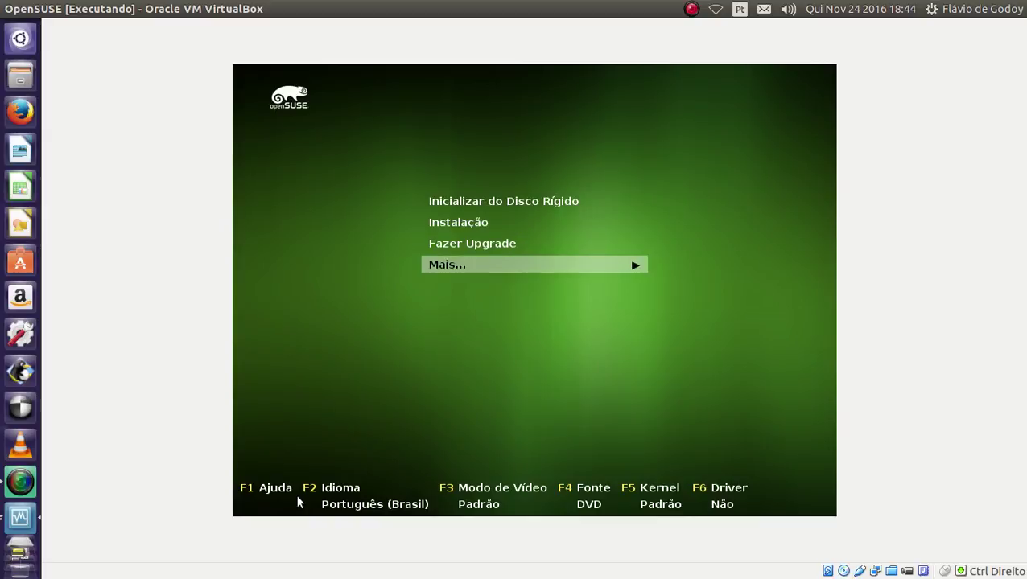
{"action": "key", "text": "Up"}
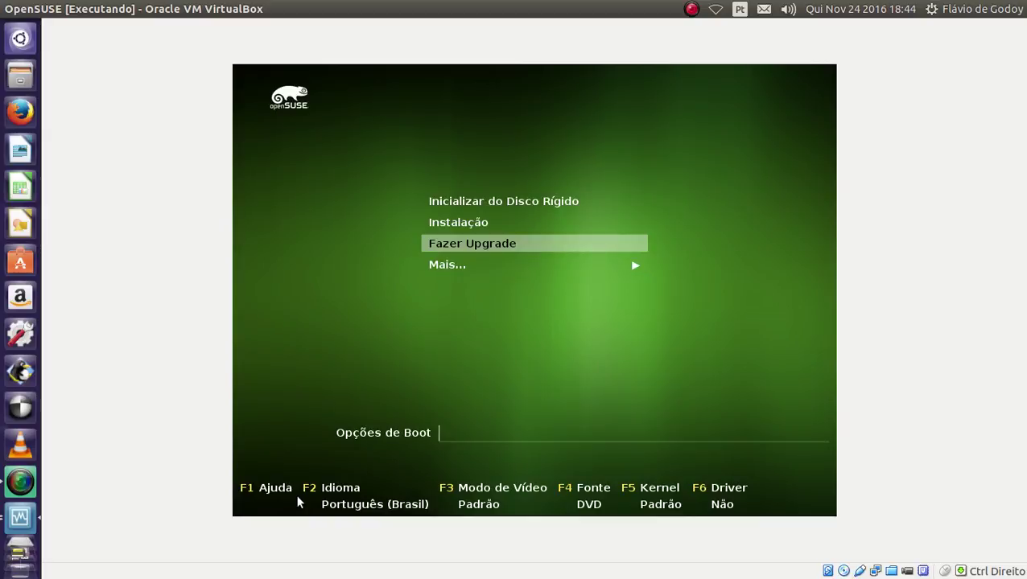
Select Instalação in the boot menu to launch the openSUSE installer.
{"action": "key", "text": "Up"}
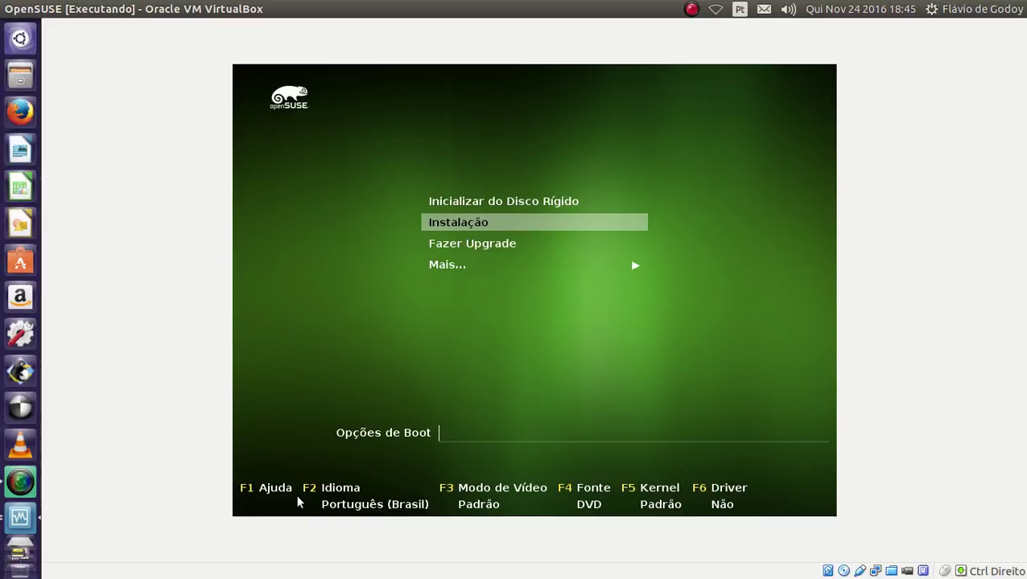
{"action": "key", "text": "Return"}
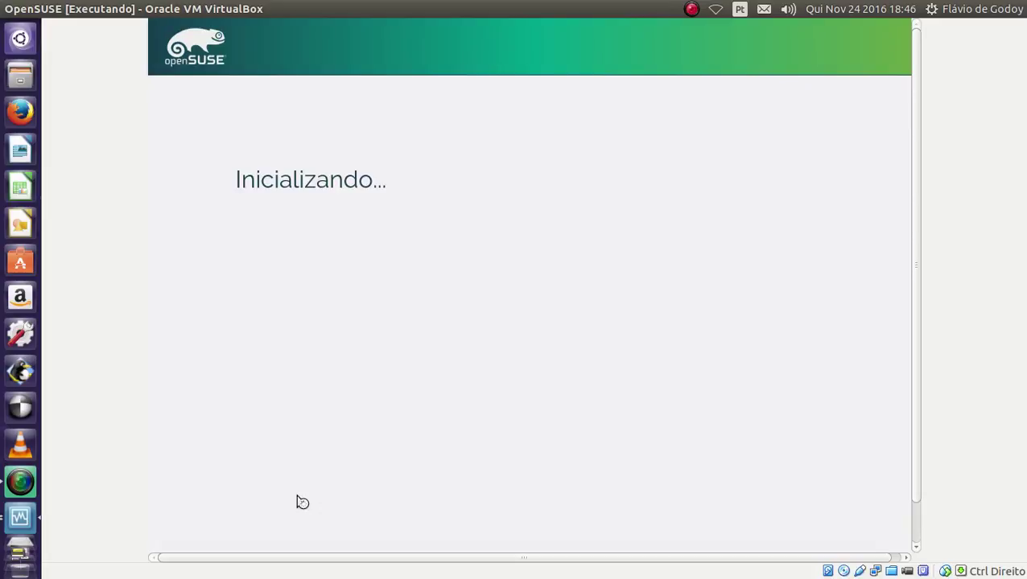
Close the VirtualBox Manager and scroll the VM view down to the Brazilian Portuguese licence page.
{"action": "left_click", "coordinate": [20, 517]}
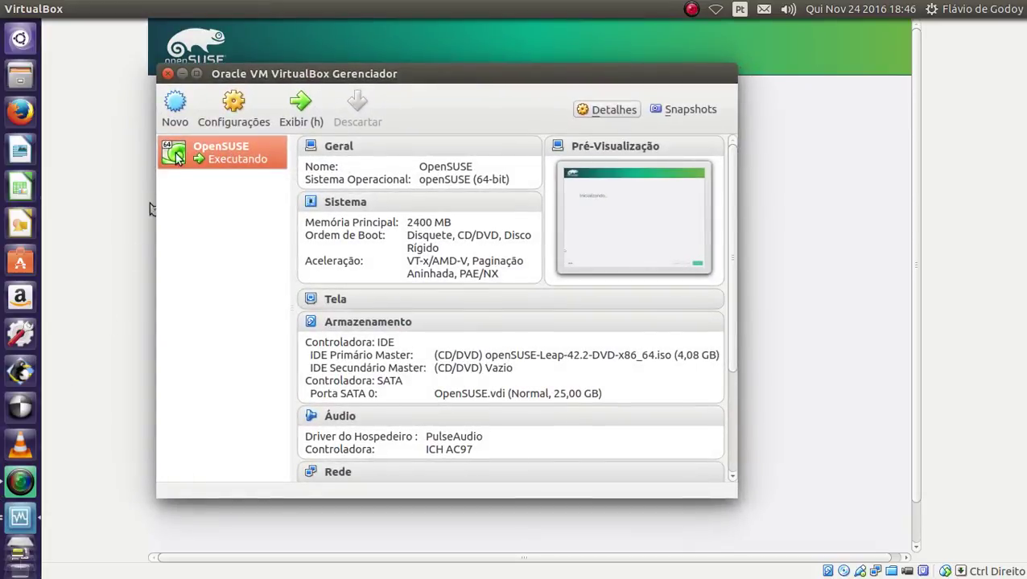
{"action": "left_click", "coordinate": [168, 74]}
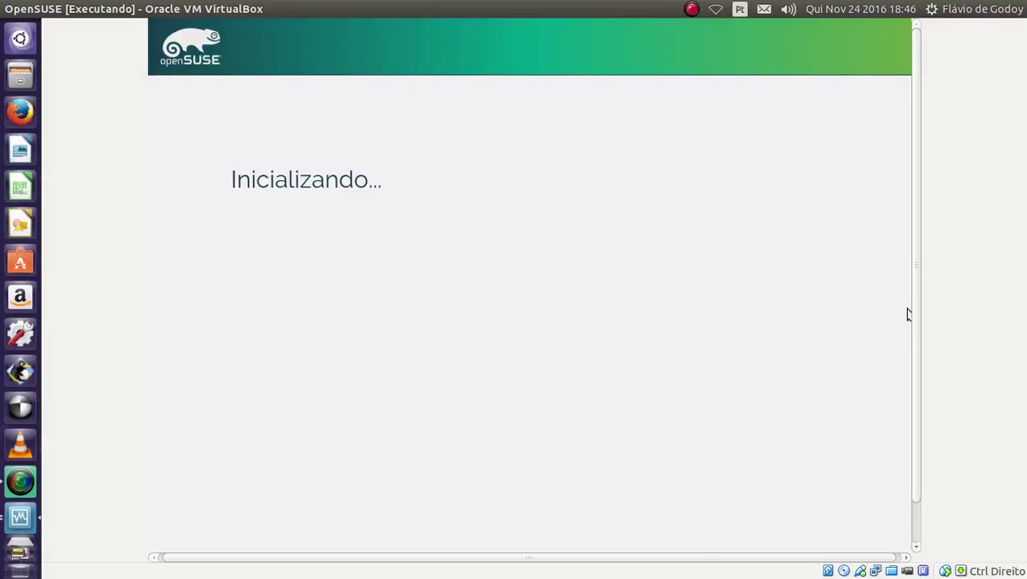
{"action": "scroll", "coordinate": [917, 354], "scroll_direction": "down", "scroll_amount": 1}
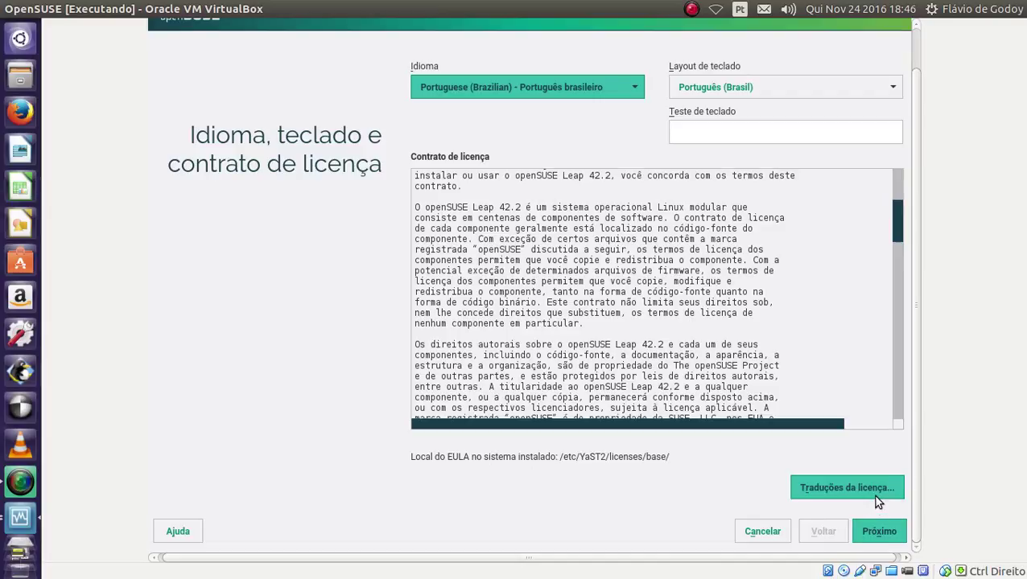
Accept the Brazilian Portuguese language, keyboard and licence settings and continue.
{"action": "left_click", "coordinate": [878, 534]}
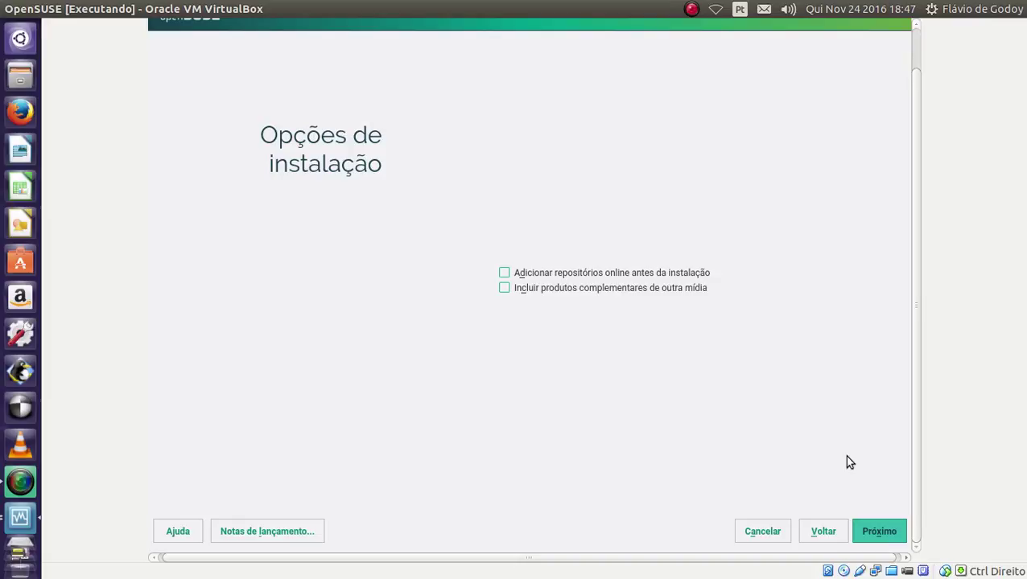
Skip the extra installation sources, review the suggested partitioning, and accept it.
{"action": "left_click", "coordinate": [874, 532]}
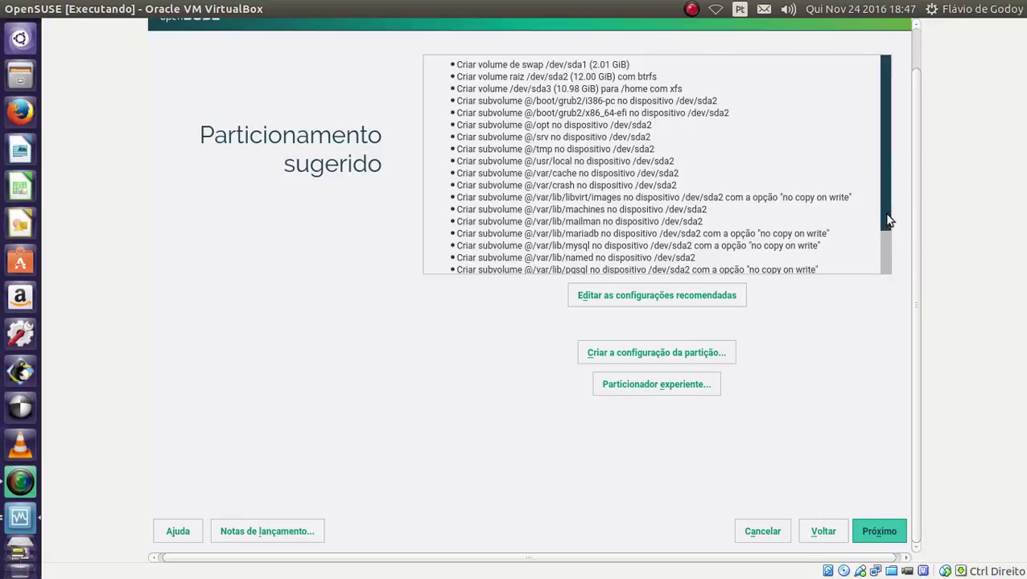
{"action": "left_click_drag", "start_coordinate": [888, 211], "coordinate": [877, 181]}
{"action": "scroll", "coordinate": [917, 193], "scroll_direction": "up", "scroll_amount": 2}
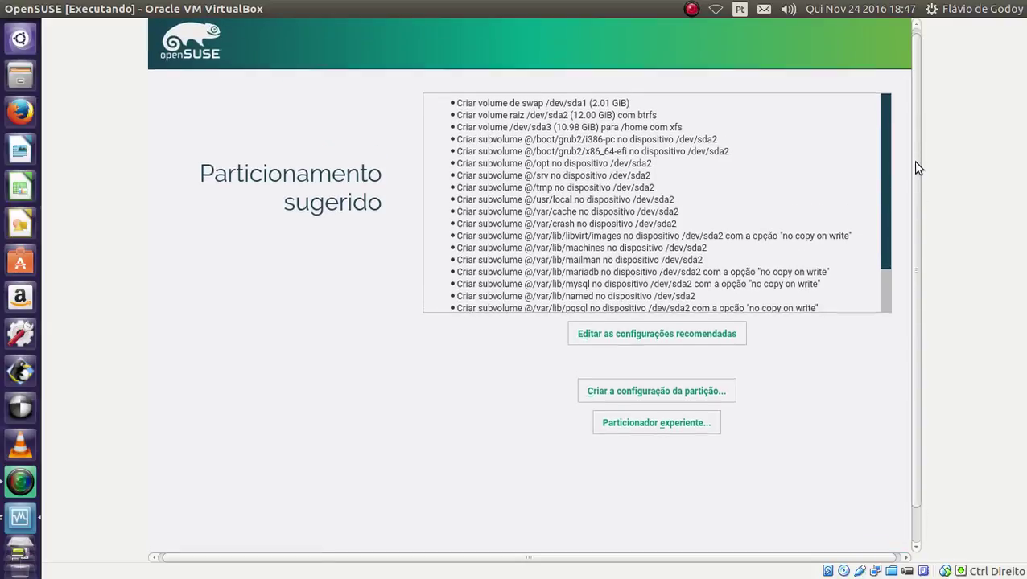
{"action": "scroll", "coordinate": [915, 165], "scroll_direction": "down", "scroll_amount": 2}
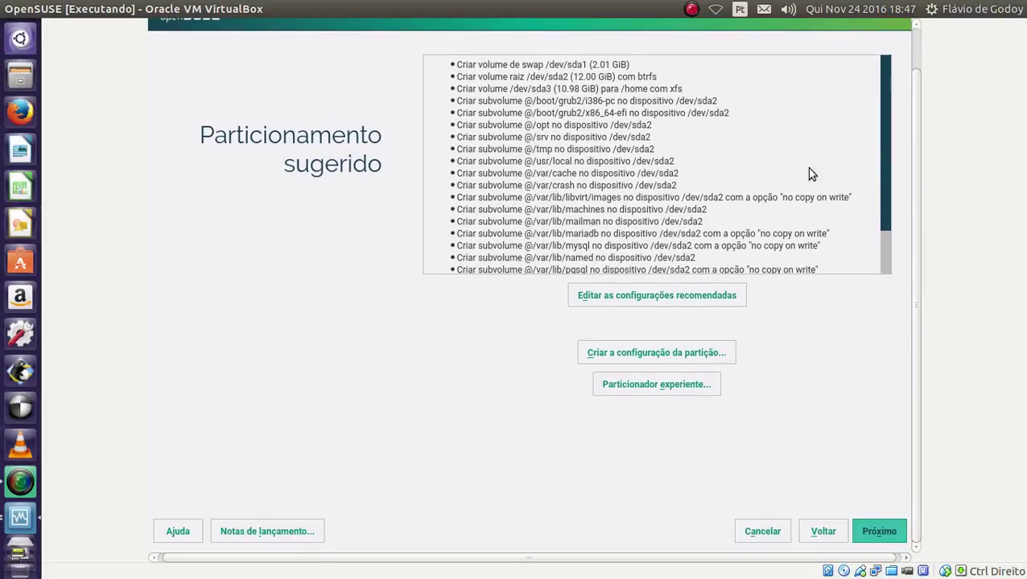
{"action": "left_click_drag", "start_coordinate": [885, 148], "coordinate": [886, 243]}
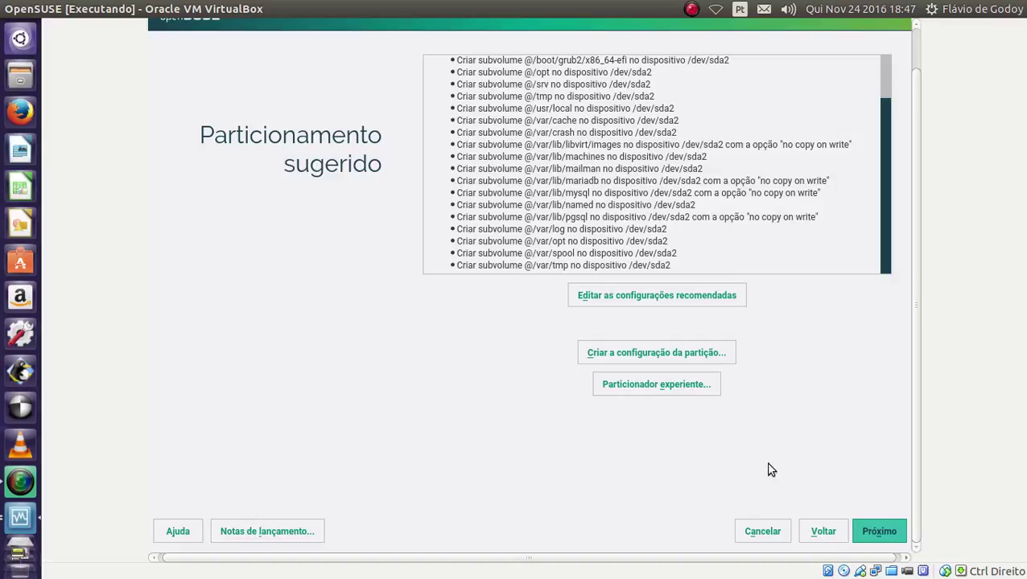
{"action": "left_click", "coordinate": [880, 531]}
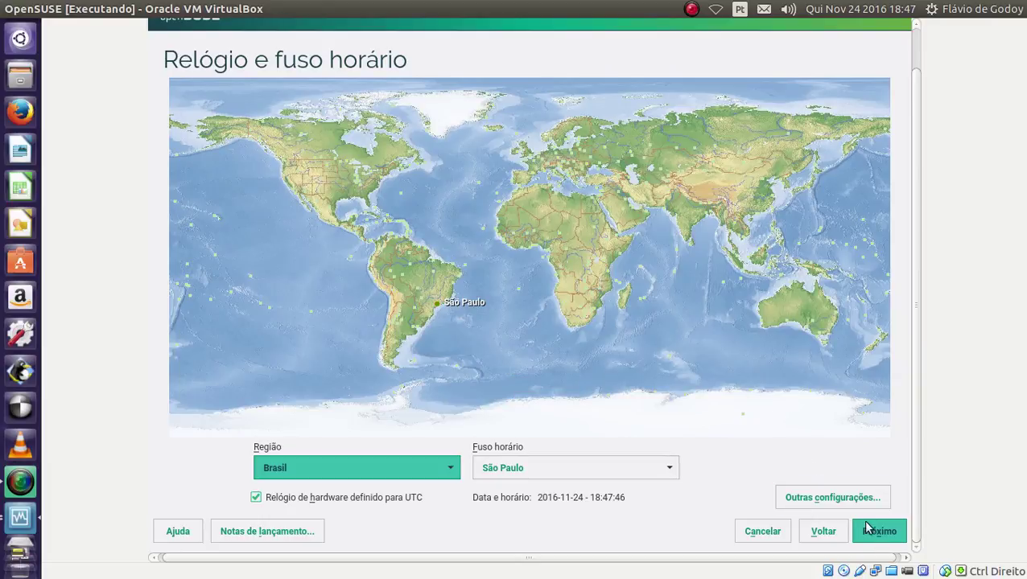
Keep NTP sync via 0.opensuse.pool.ntp.org despite the failed test, then confirm the São Paulo time zone.
{"action": "left_click", "coordinate": [843, 496]}
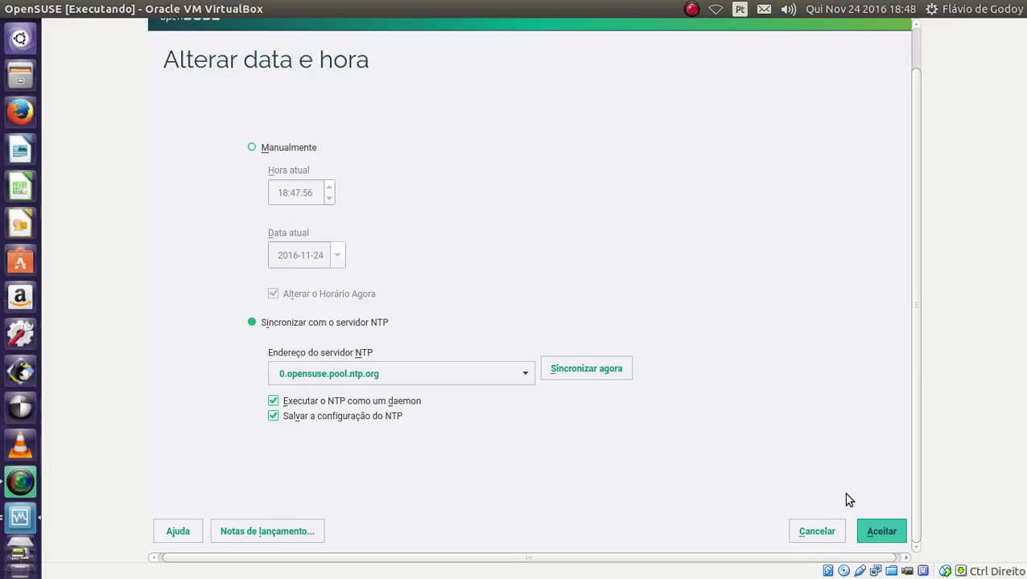
{"action": "left_click", "coordinate": [881, 533]}
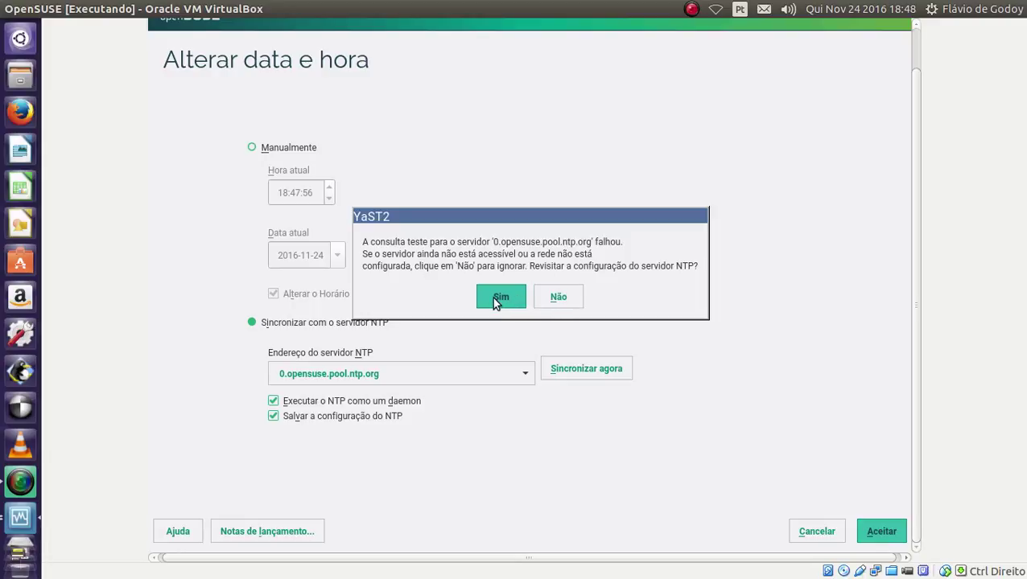
{"action": "left_click", "coordinate": [546, 299]}
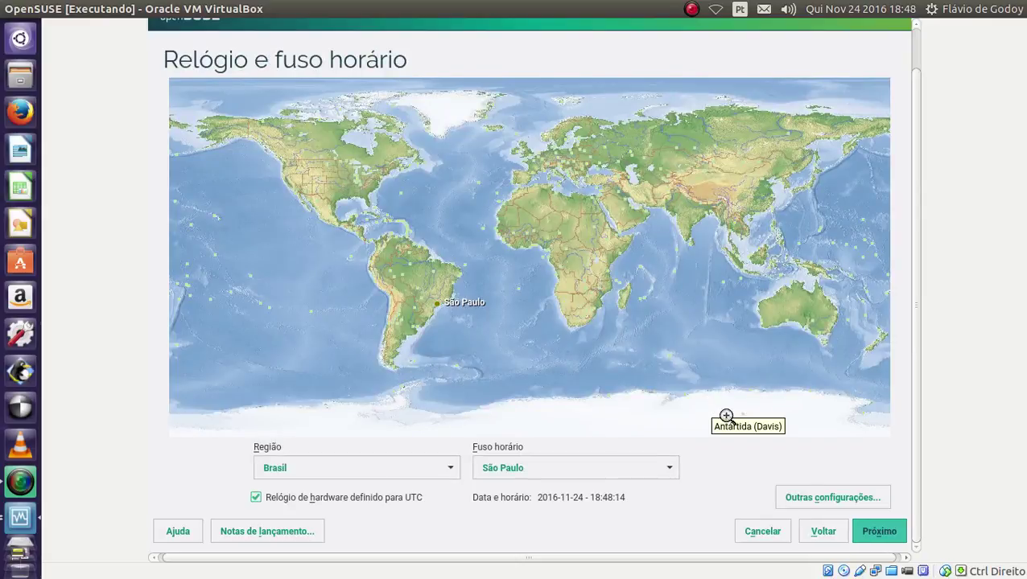
{"action": "left_click", "coordinate": [877, 534]}
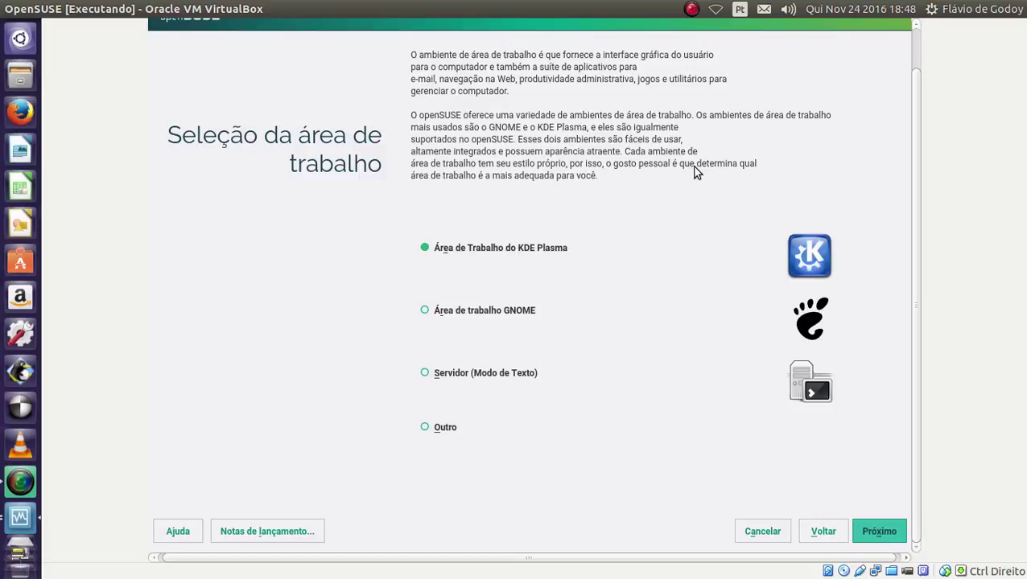
Compare the server and KDE Plasma options, then settle on the GNOME desktop.
{"action": "left_click", "coordinate": [485, 318]}
{"action": "left_click", "coordinate": [472, 380]}
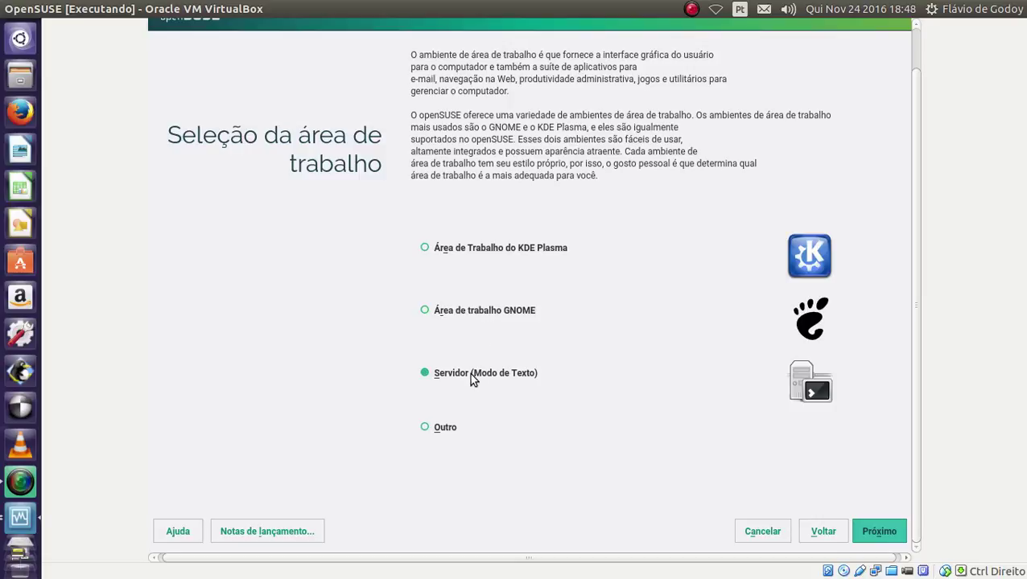
{"action": "left_click", "coordinate": [444, 426]}
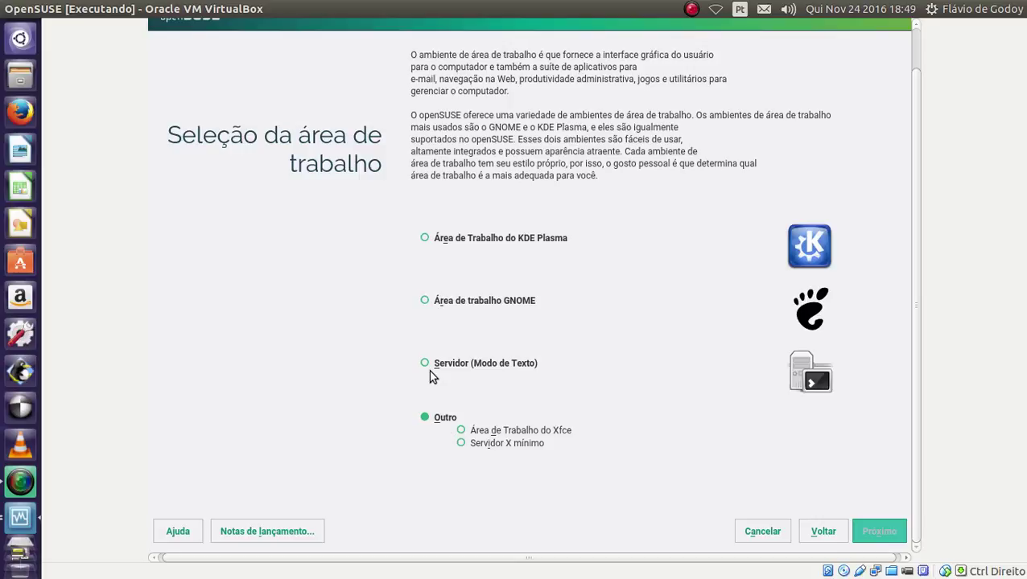
{"action": "left_click", "coordinate": [439, 240]}
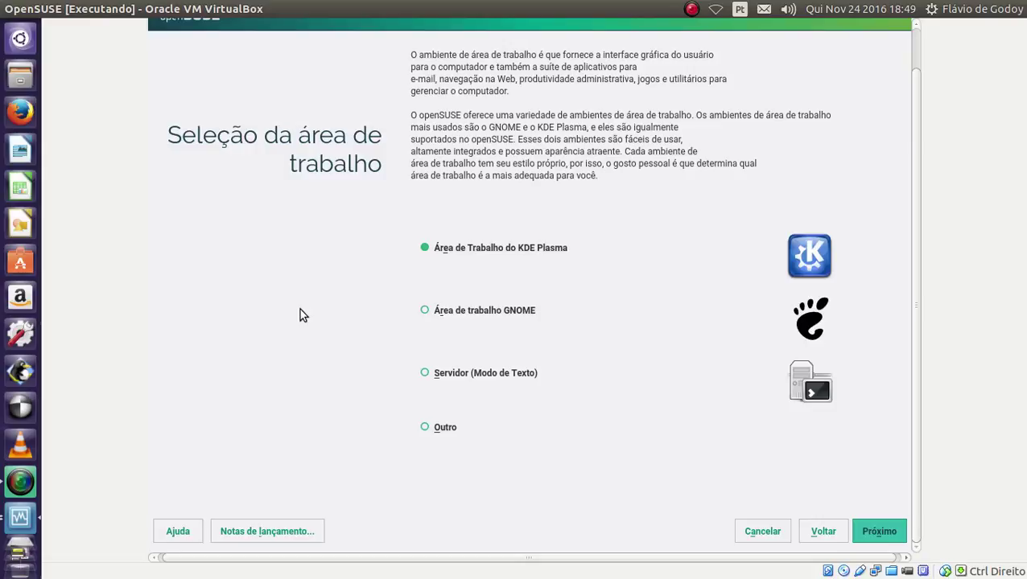
{"action": "left_click", "coordinate": [480, 312]}
Enter the local user's full name and a matching password, then submit the account.
{"action": "left_click", "coordinate": [879, 531]}
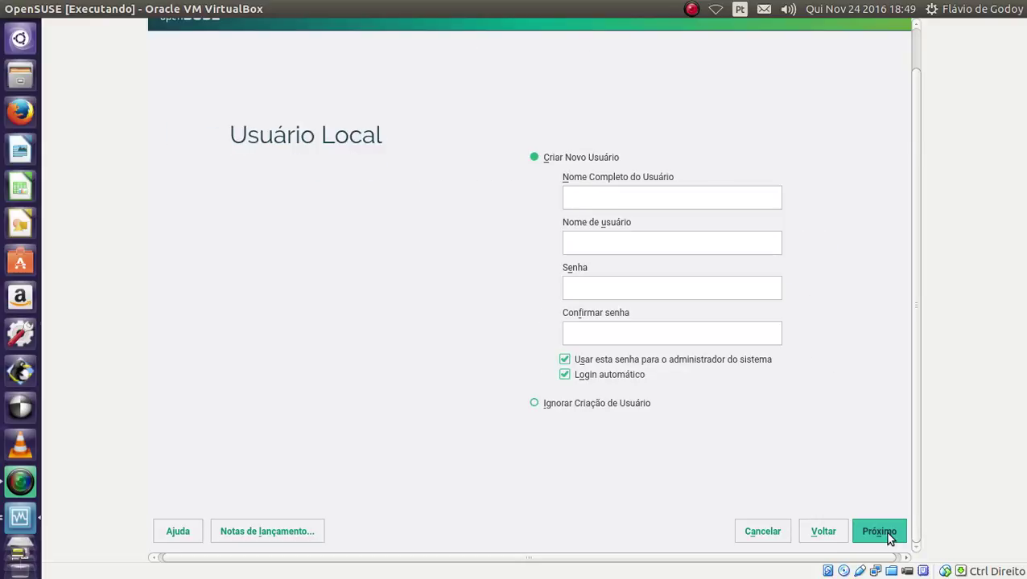
{"action": "type", "text": "Flávio de Godoy"}
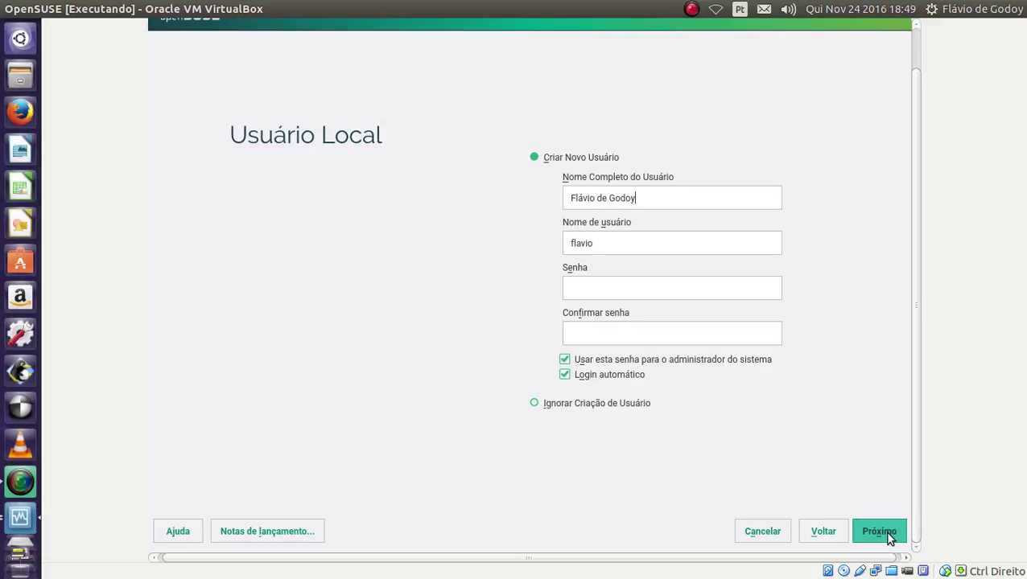
{"action": "key", "text": "Tab"}
{"action": "key", "text": "Tab"}
{"action": "type", "text": "••••••••••••••••"}
{"action": "key", "text": "Tab"}
{"action": "type", "text": "••••••••••••••"}
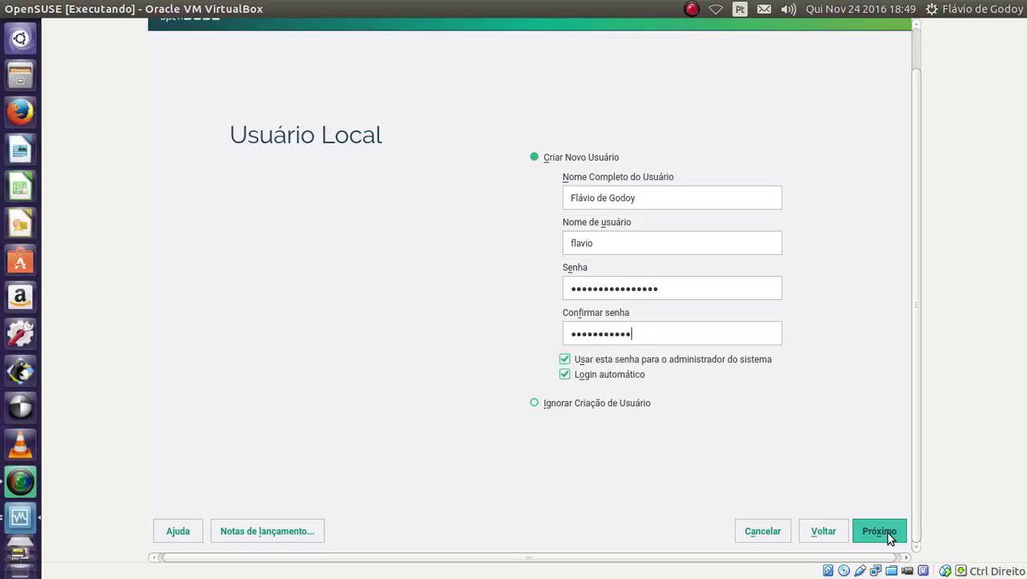
{"action": "type", "text": "••"}
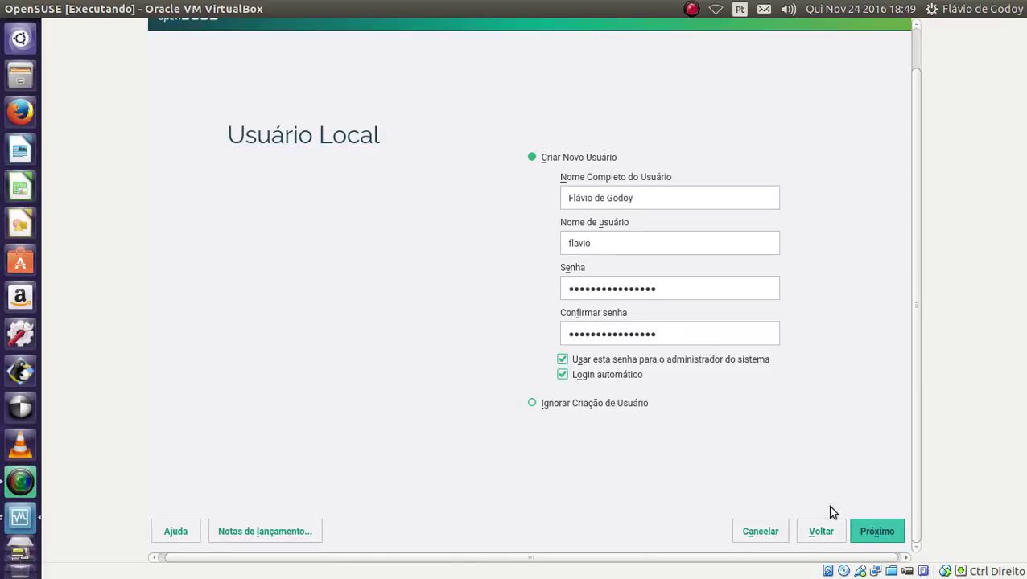
{"action": "left_click", "coordinate": [875, 535]}
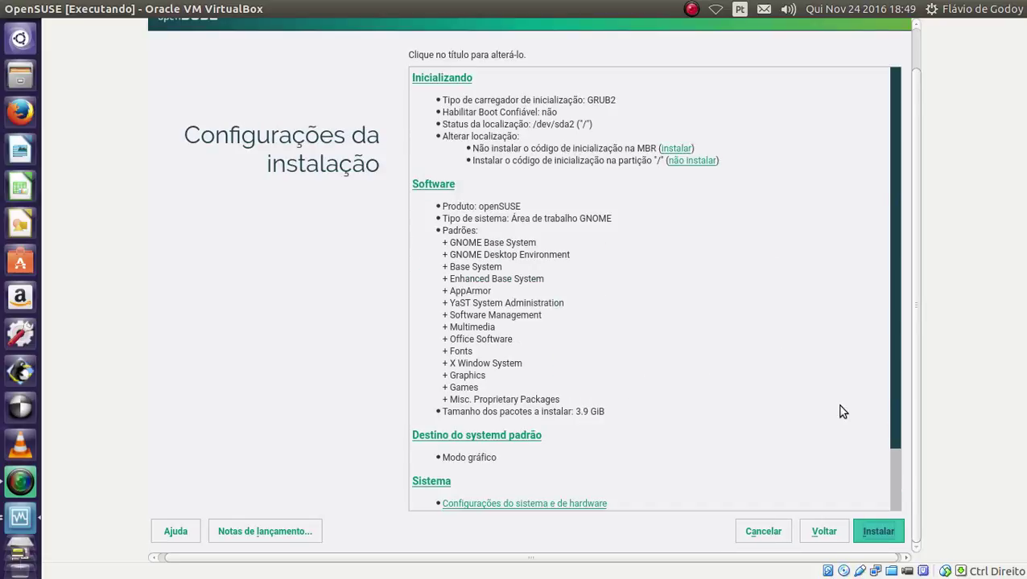
Scroll through the installation summary to check the boot loader, software, systemd and firewall proposals.
{"action": "scroll", "coordinate": [842, 411], "scroll_direction": "down", "scroll_amount": 3}
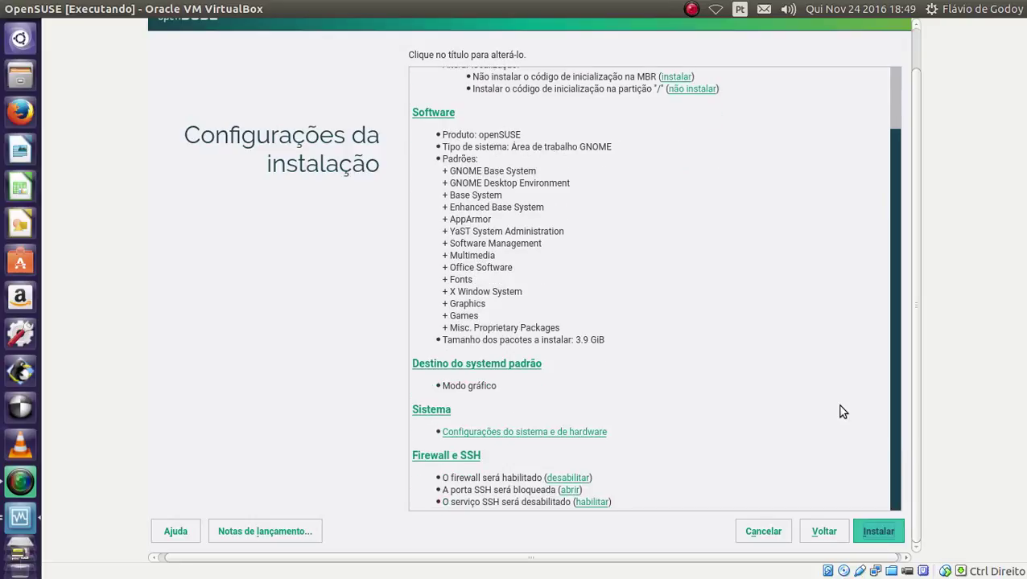
{"action": "scroll", "coordinate": [843, 412], "scroll_direction": "up", "scroll_amount": 3}
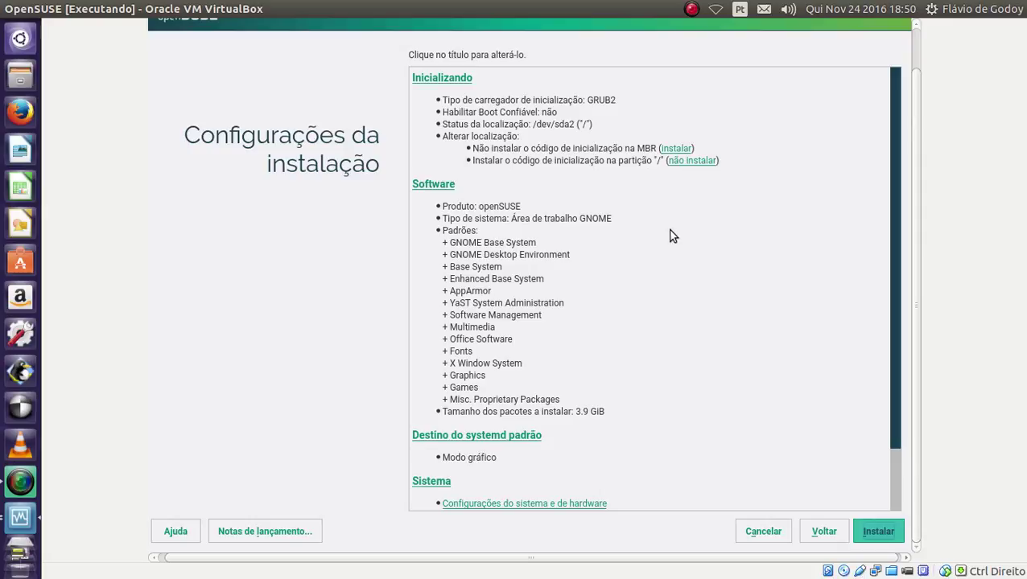
{"action": "scroll", "coordinate": [673, 235], "scroll_direction": "down", "scroll_amount": 3}
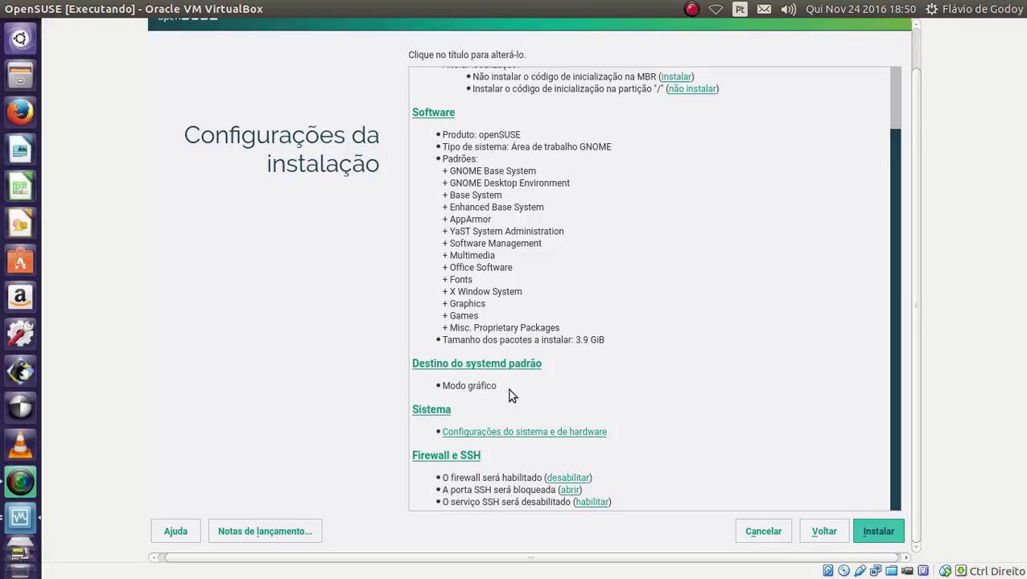
{"action": "left_click", "coordinate": [508, 432]}
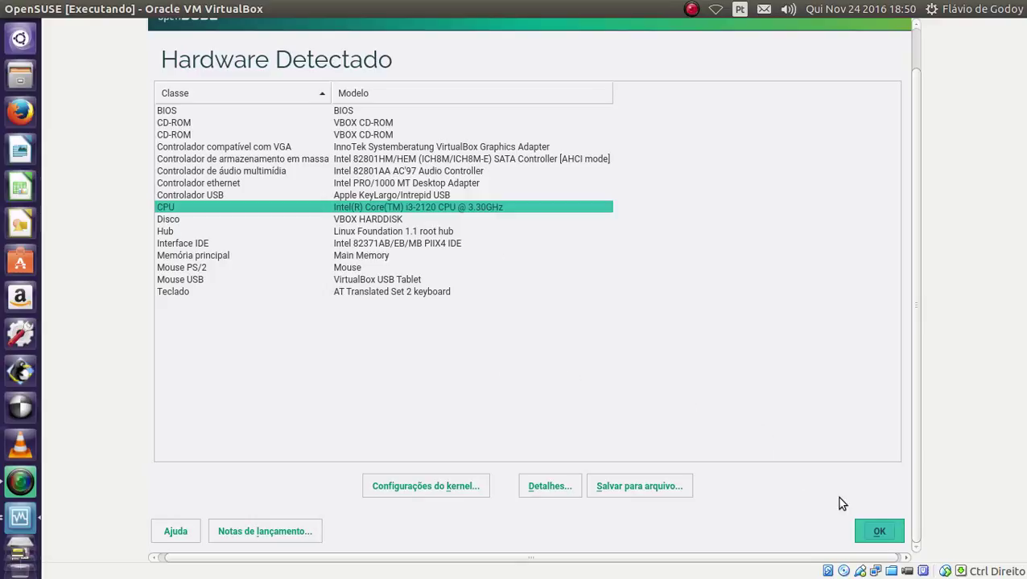
{"action": "left_click", "coordinate": [867, 535]}
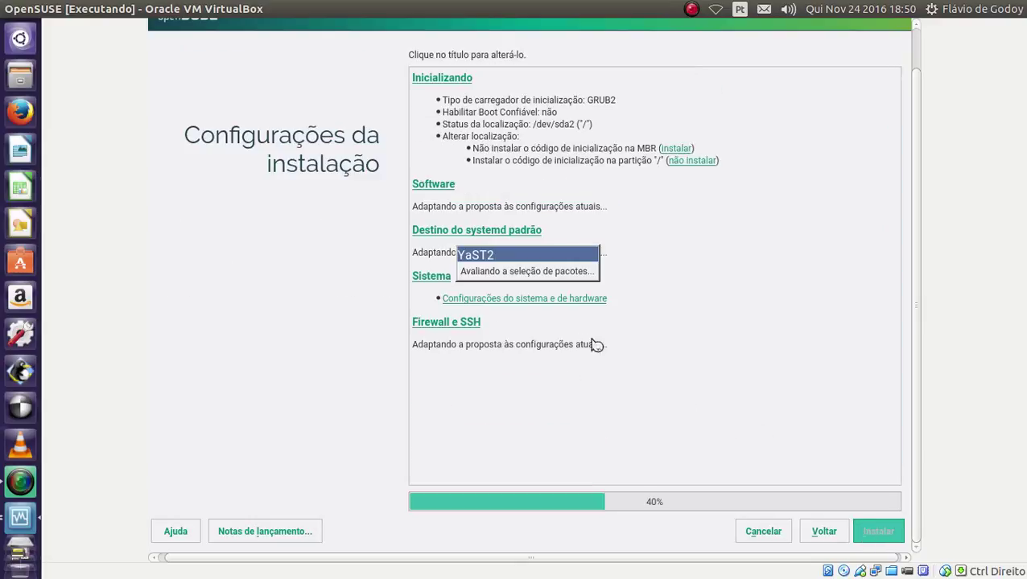
{"action": "scroll", "coordinate": [626, 390], "scroll_direction": "down", "scroll_amount": 2}
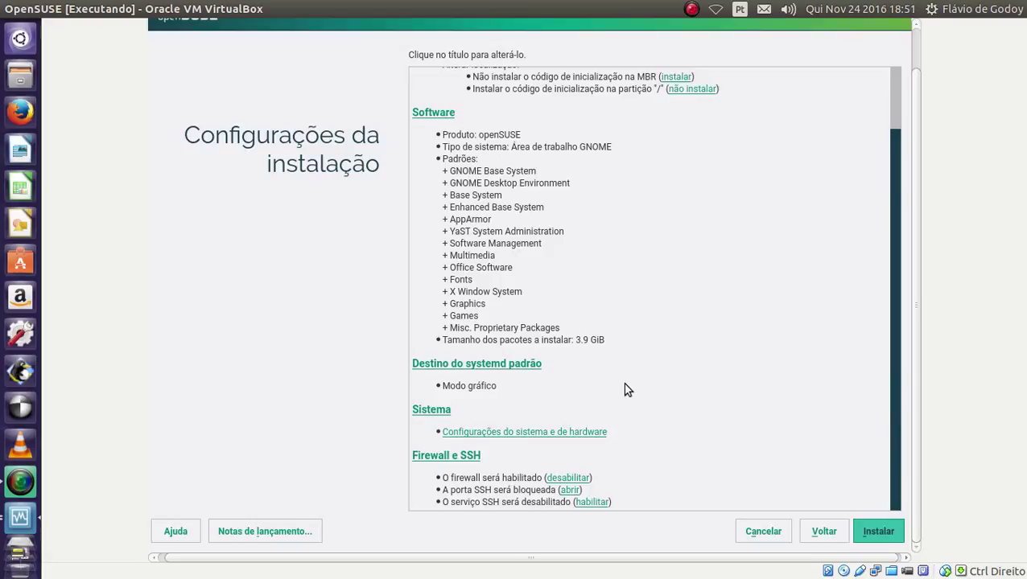
Launch the openSUSE installation from the settings summary page.
{"action": "left_click", "coordinate": [876, 534]}
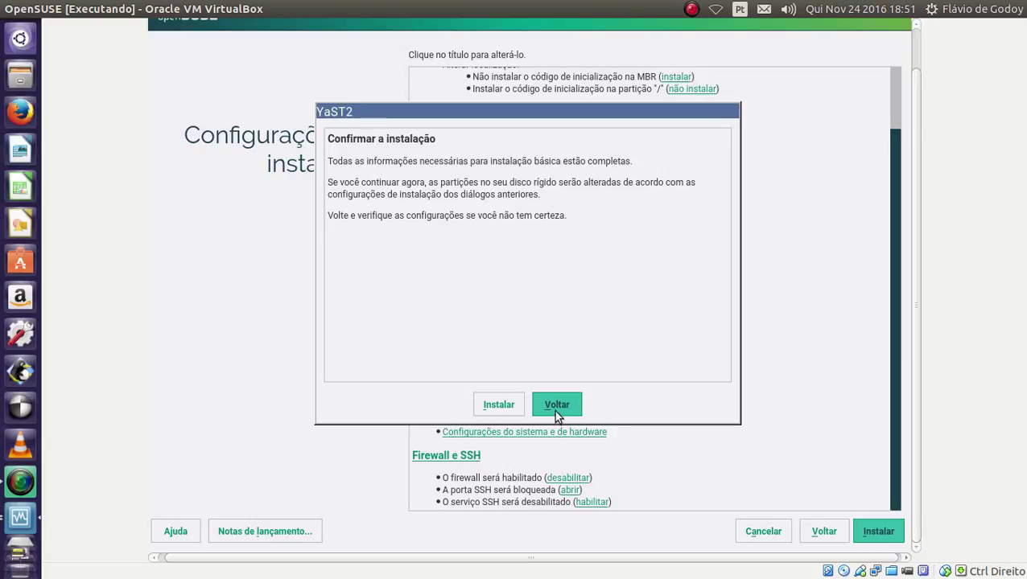
Confirm the installation in the YaST2 dialog so package installation begins.
{"action": "left_click", "coordinate": [499, 405]}
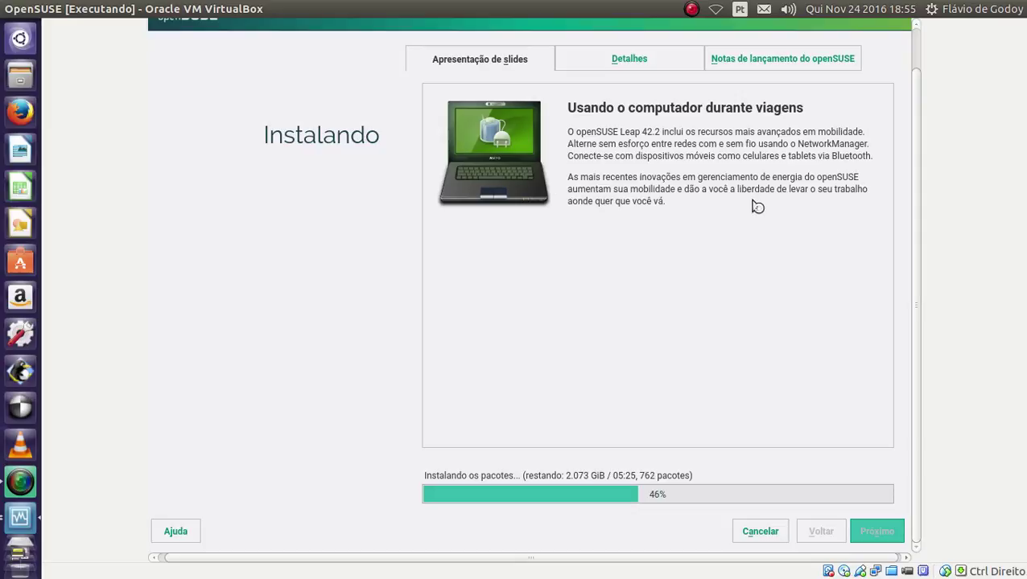
{"action": "scroll", "coordinate": [769, 140], "scroll_direction": "up", "scroll_amount": 1}
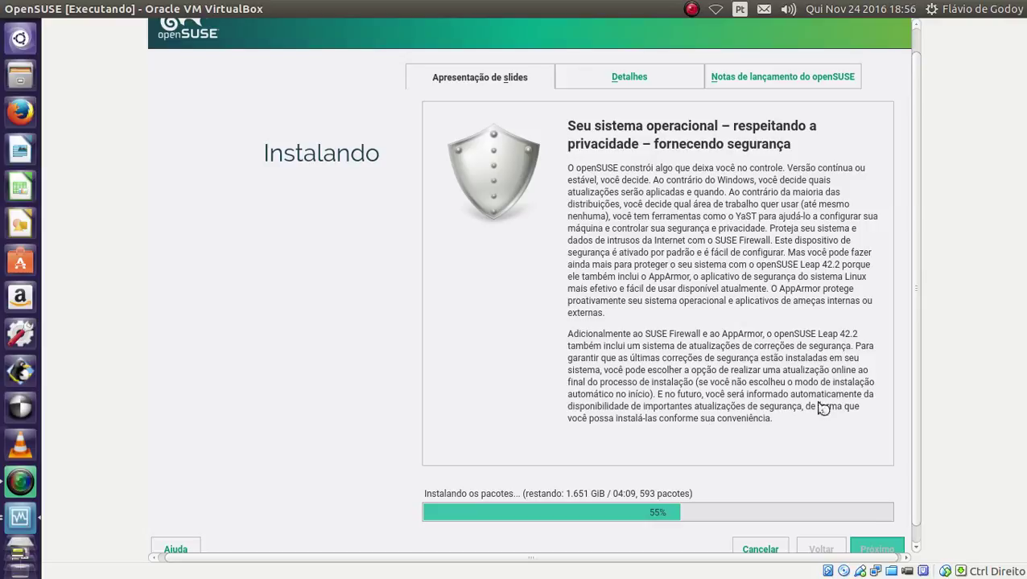
{"action": "scroll", "coordinate": [917, 402], "scroll_direction": "up", "scroll_amount": 1}
{"action": "scroll", "coordinate": [921, 405], "scroll_direction": "up", "scroll_amount": 3}
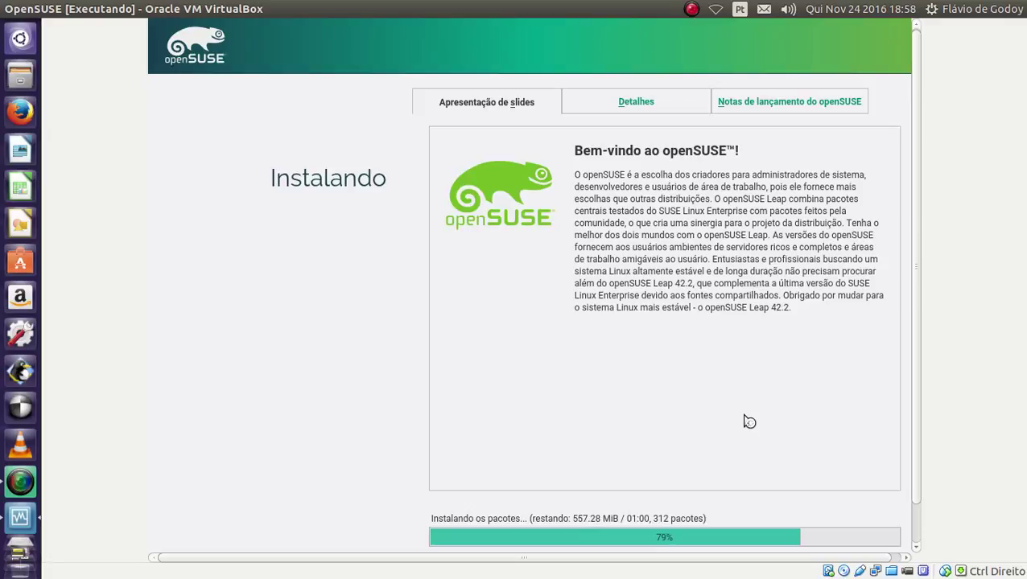
Show the package installation details, then switch to the openSUSE release notes.
{"action": "left_click", "coordinate": [626, 99]}
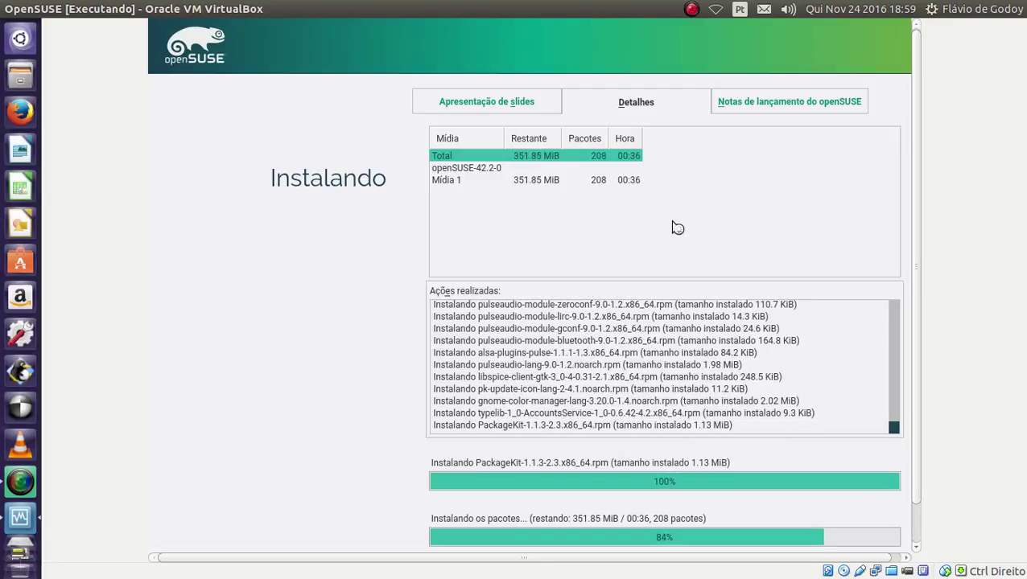
{"action": "left_click", "coordinate": [789, 104]}
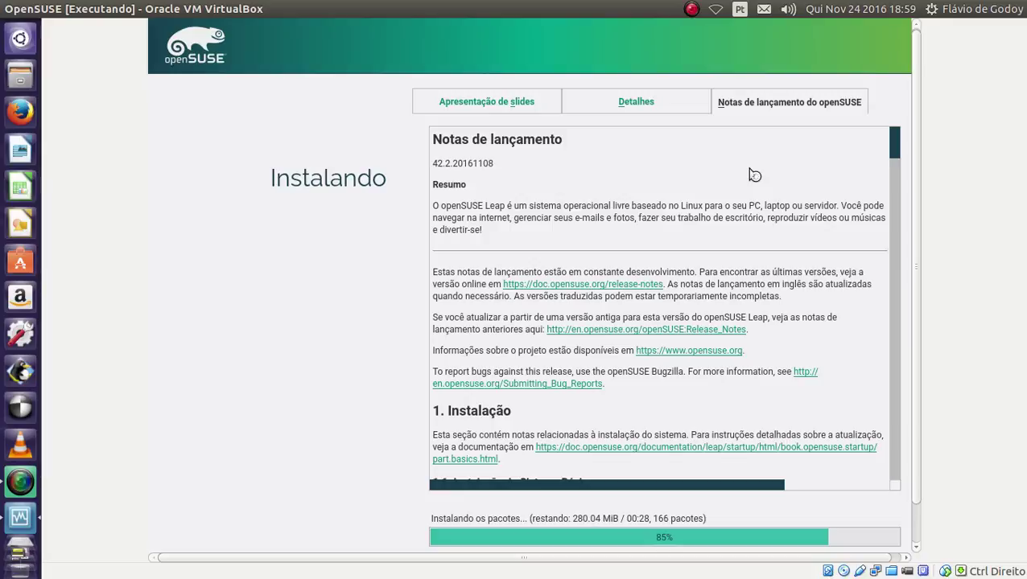
{"action": "scroll", "coordinate": [666, 354], "scroll_direction": "down", "scroll_amount": 6}
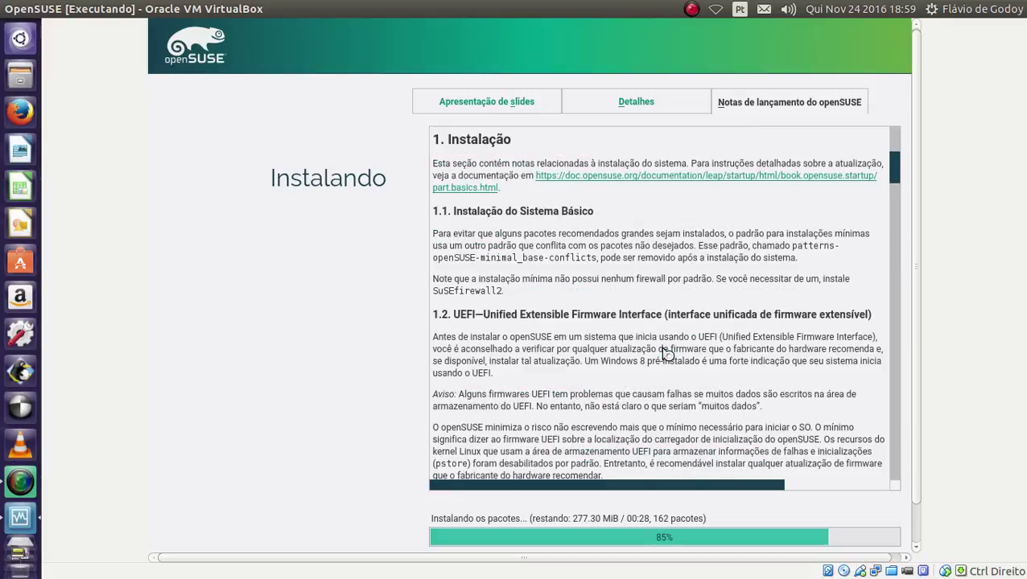
{"action": "scroll", "coordinate": [665, 354], "scroll_direction": "up", "scroll_amount": 2}
{"action": "scroll", "coordinate": [666, 354], "scroll_direction": "up", "scroll_amount": 3}
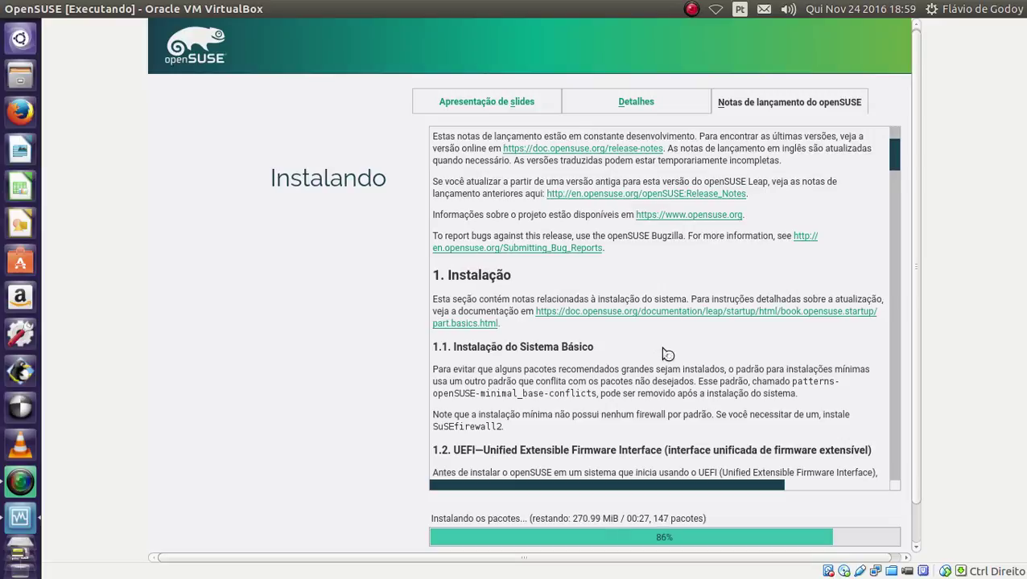
{"action": "scroll", "coordinate": [667, 354], "scroll_direction": "down", "scroll_amount": 1}
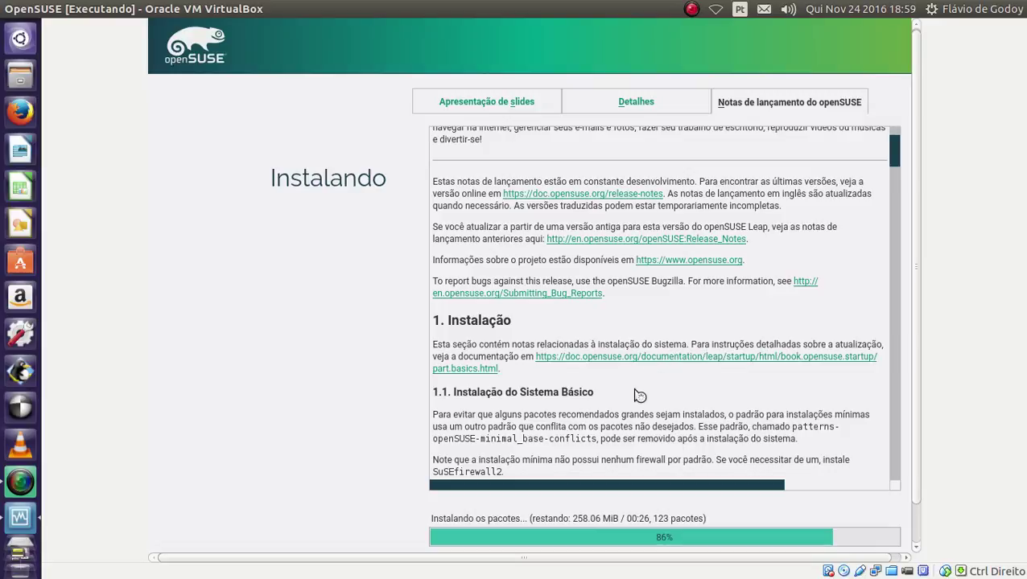
{"action": "scroll", "coordinate": [638, 395], "scroll_direction": "down", "scroll_amount": 7}
{"action": "scroll", "coordinate": [638, 396], "scroll_direction": "up", "scroll_amount": 2}
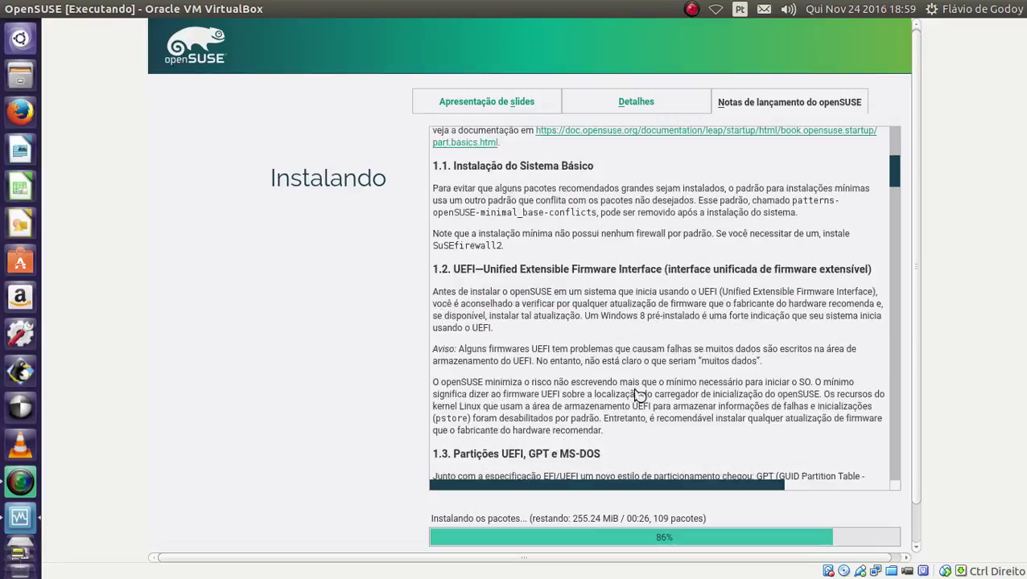
{"action": "scroll", "coordinate": [638, 395], "scroll_direction": "up", "scroll_amount": 3}
{"action": "scroll", "coordinate": [638, 395], "scroll_direction": "down", "scroll_amount": 1}
{"action": "scroll", "coordinate": [638, 395], "scroll_direction": "down", "scroll_amount": 1}
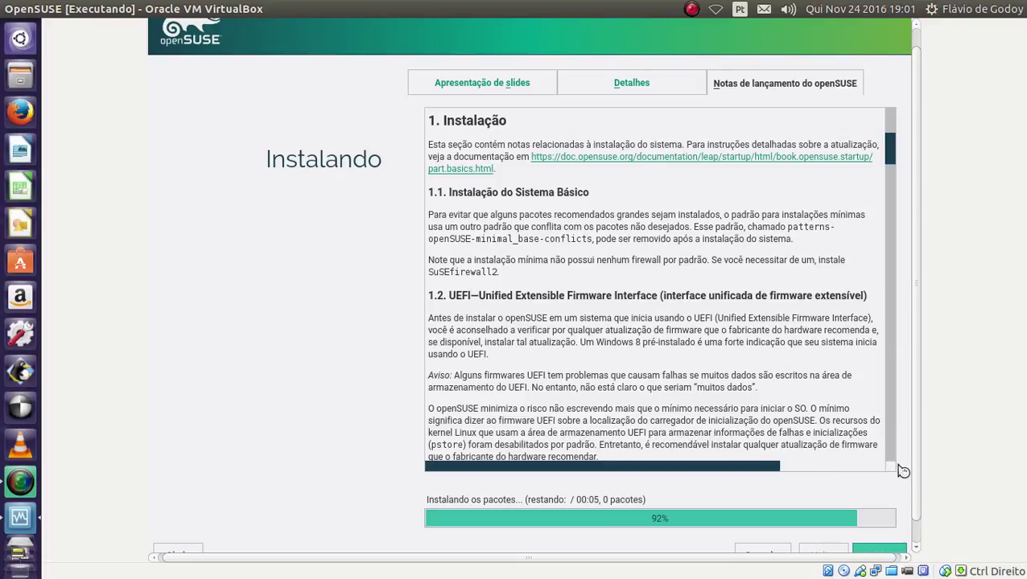
{"action": "scroll", "coordinate": [917, 478], "scroll_direction": "down", "scroll_amount": 1}
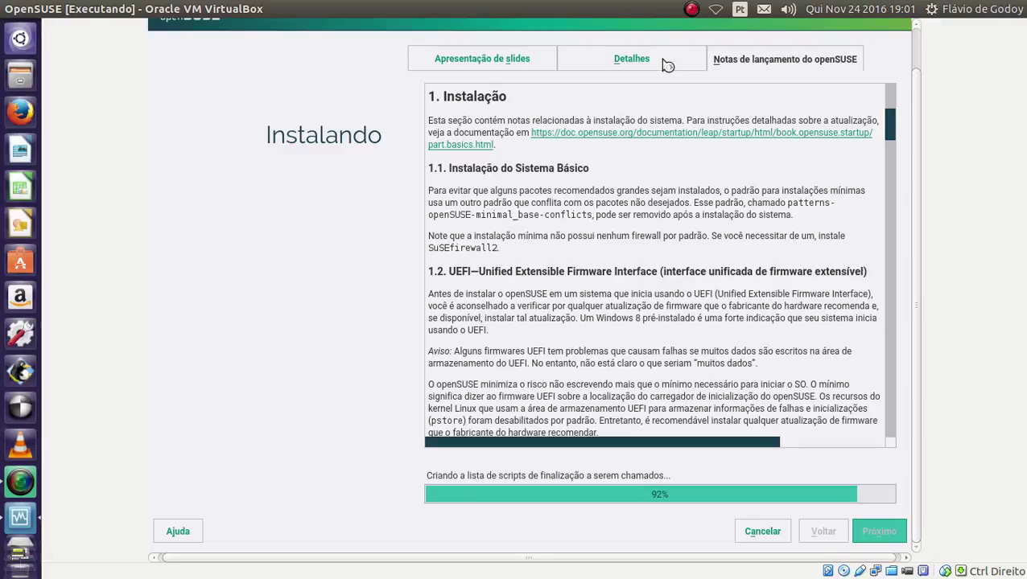
From the Detalhes log, ignore the three unreachable oss and non-oss installation sources.
{"action": "left_click", "coordinate": [667, 66]}
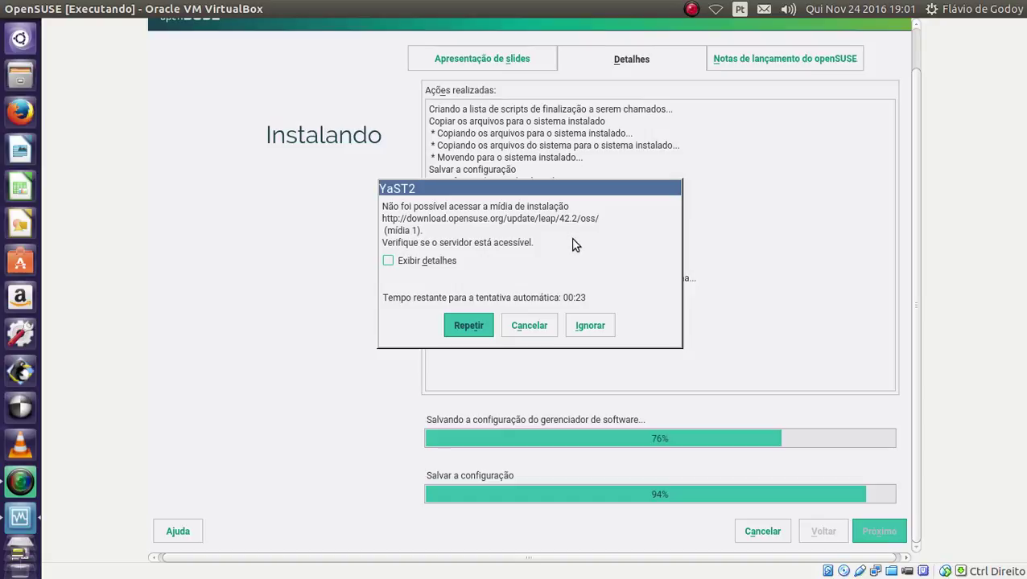
{"action": "left_click", "coordinate": [590, 326]}
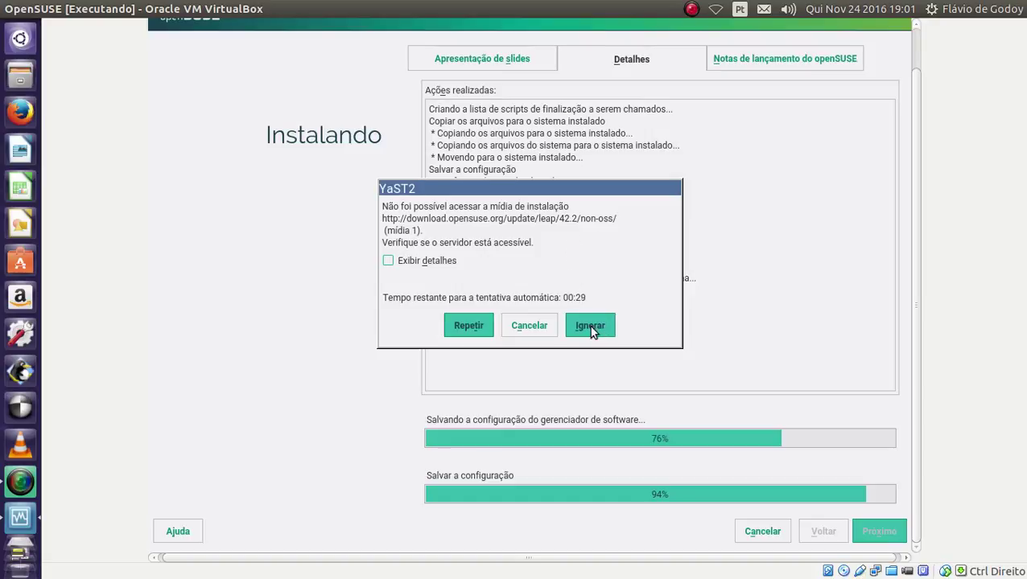
{"action": "left_click", "coordinate": [589, 326]}
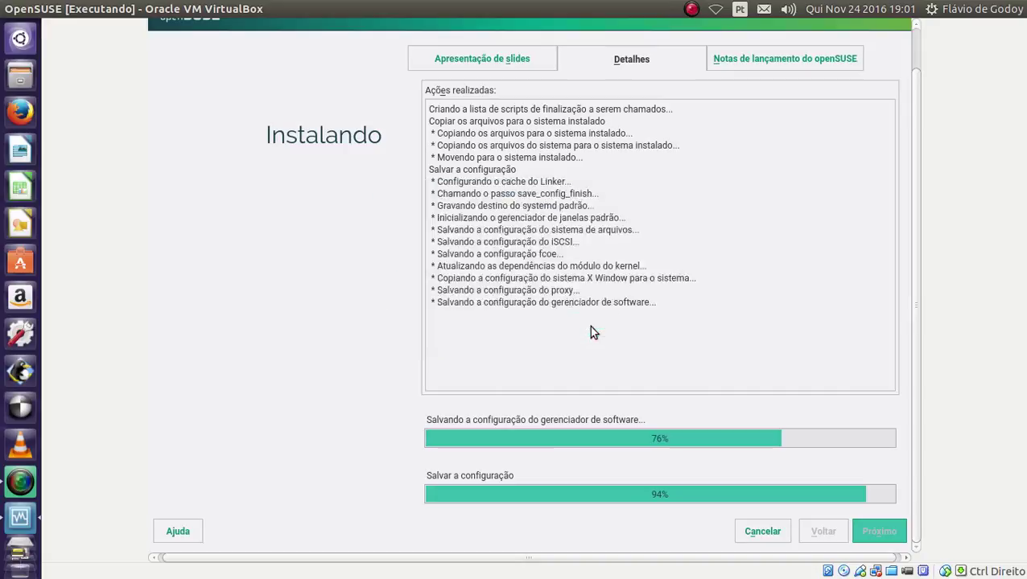
{"action": "left_click", "coordinate": [590, 326]}
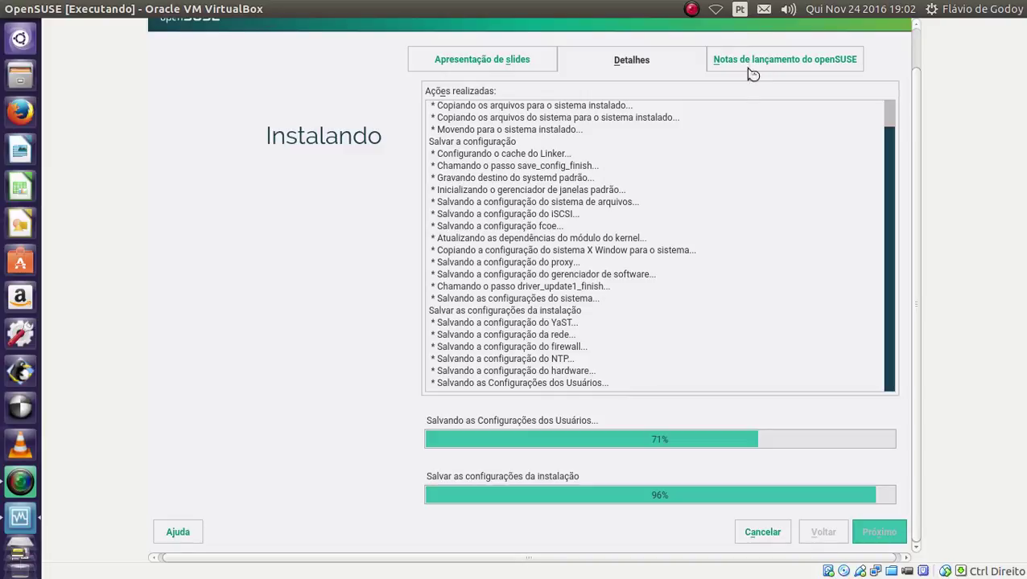
Return to the 'Notas de lançamento do openSUSE' tab and scroll it back to the top.
{"action": "left_click", "coordinate": [751, 68]}
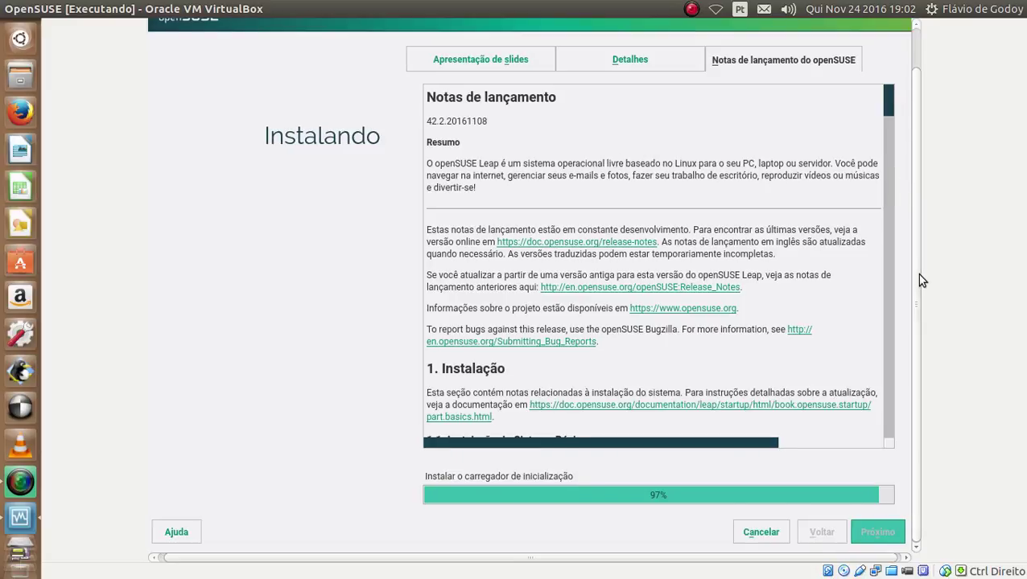
{"action": "left_click_drag", "start_coordinate": [919, 274], "coordinate": [937, 410]}
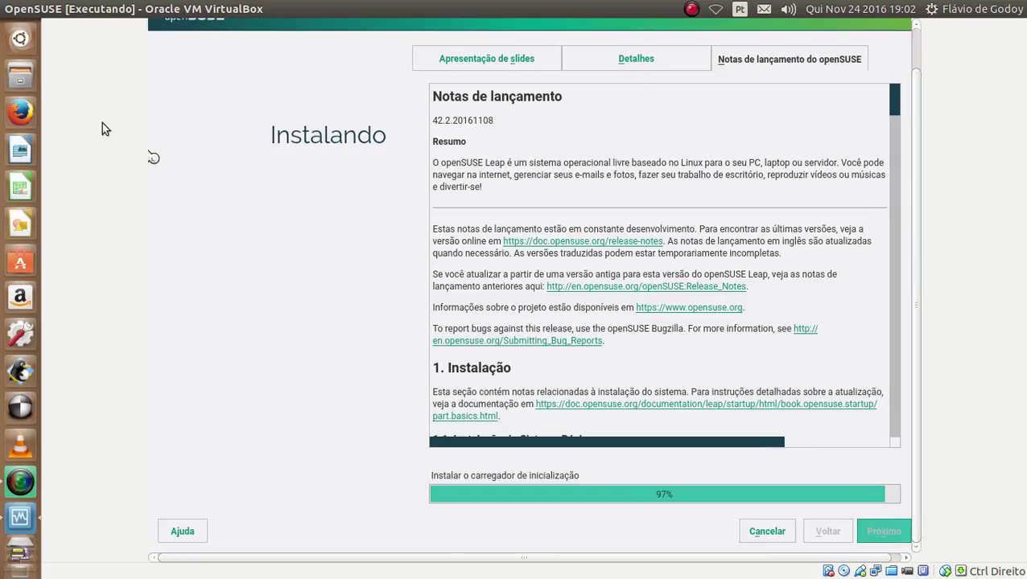
{"action": "right_click", "coordinate": [20, 44]}
Launch Monitor do sistema, view its Recursos usage graphs, then minimize it.
{"action": "left_click", "coordinate": [89, 57]}
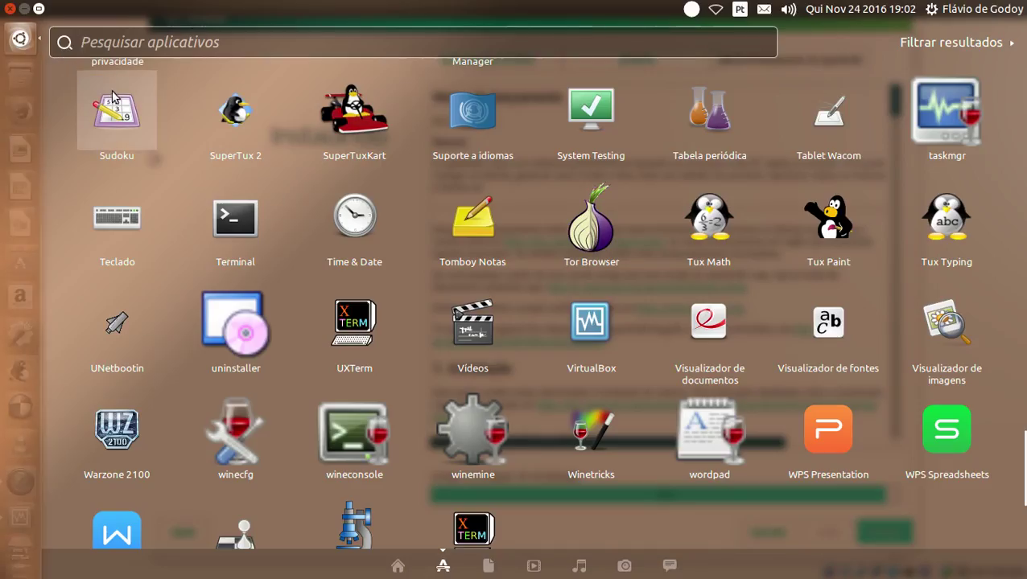
{"action": "scroll", "coordinate": [350, 229], "scroll_direction": "down", "scroll_amount": 2}
{"action": "scroll", "coordinate": [405, 271], "scroll_direction": "up", "scroll_amount": 5}
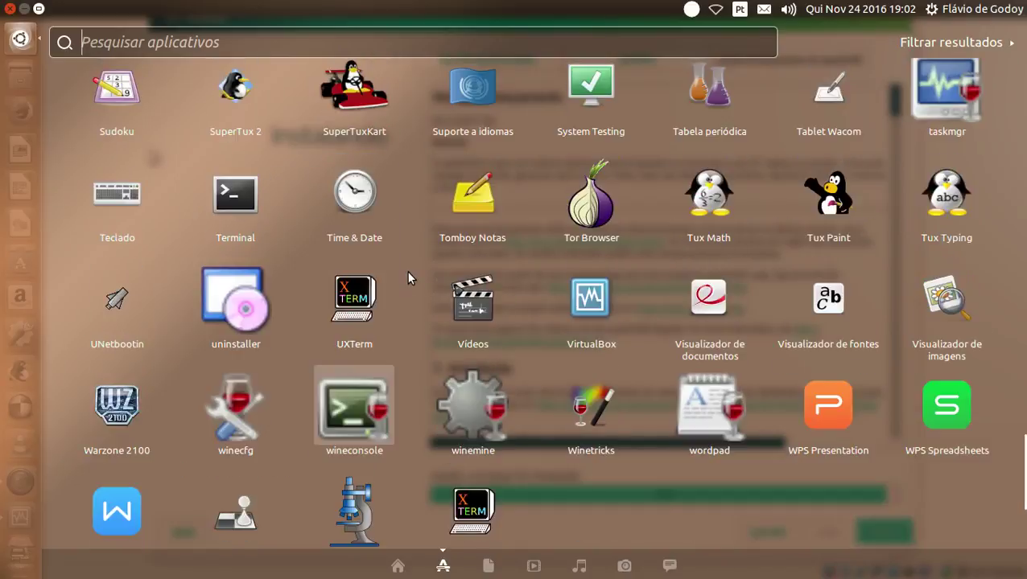
{"action": "scroll", "coordinate": [540, 317], "scroll_direction": "up", "scroll_amount": 2}
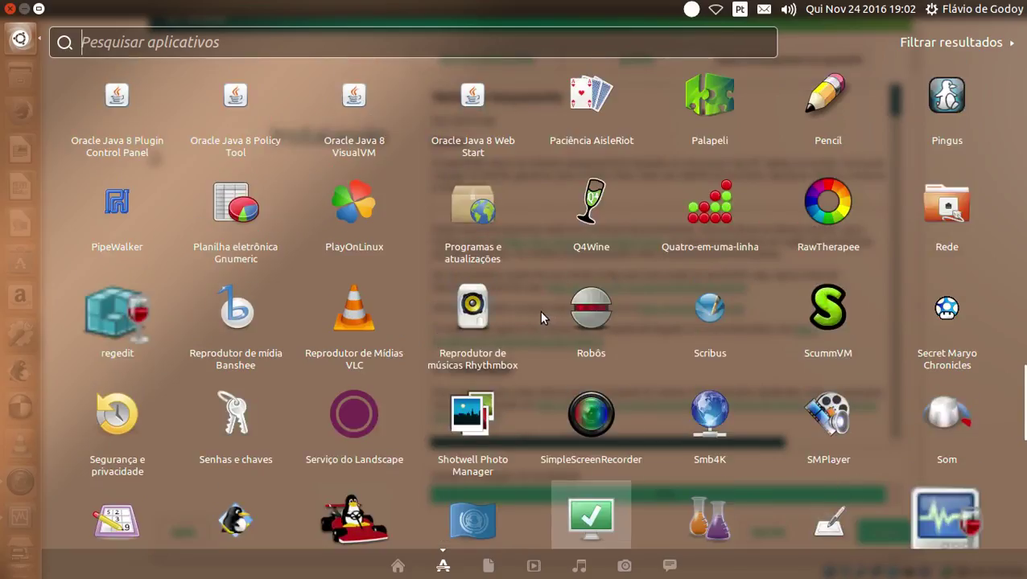
{"action": "scroll", "coordinate": [541, 317], "scroll_direction": "up", "scroll_amount": 4}
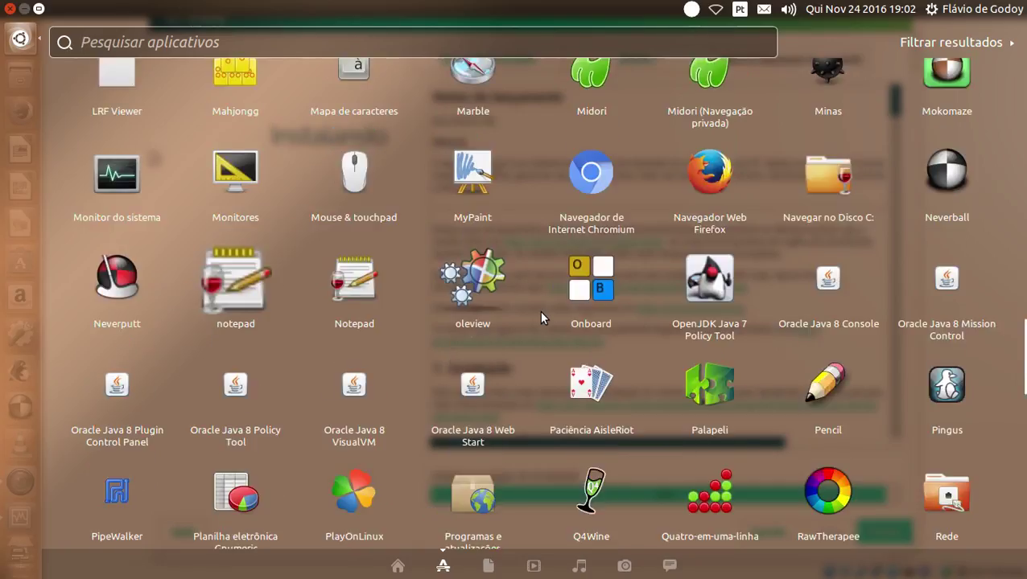
{"action": "scroll", "coordinate": [540, 317], "scroll_direction": "up", "scroll_amount": 3}
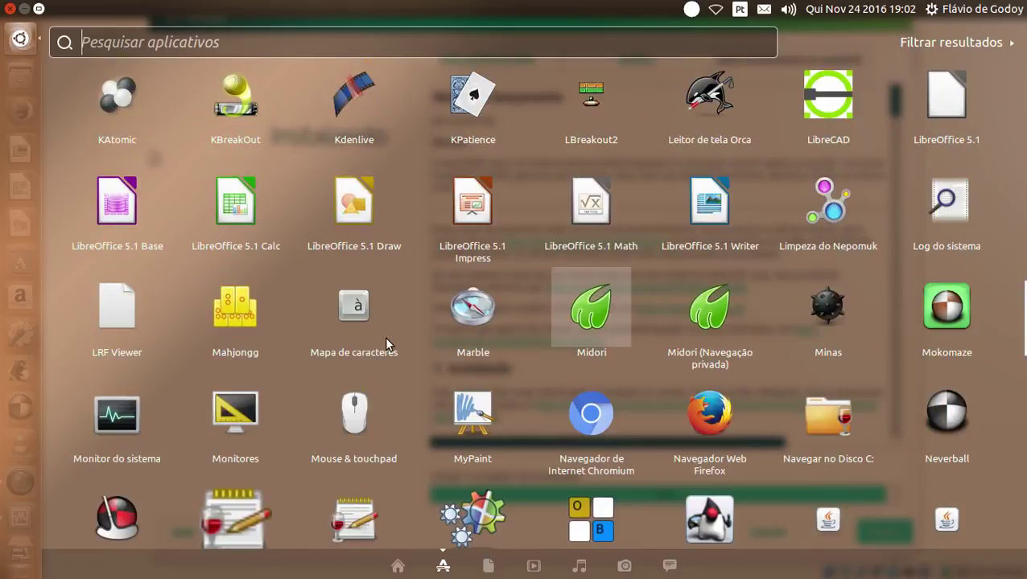
{"action": "left_click", "coordinate": [116, 429]}
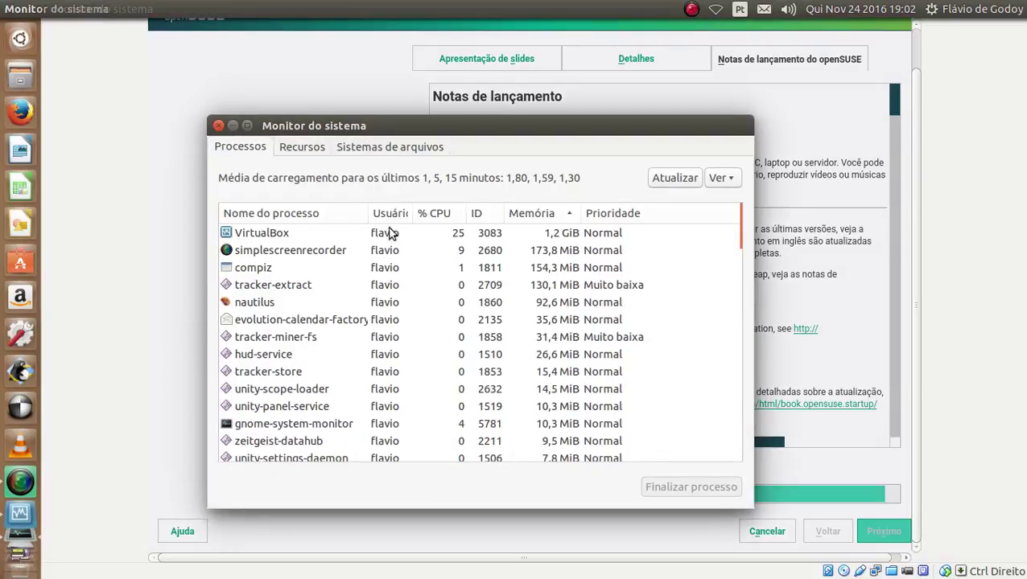
{"action": "left_click", "coordinate": [322, 153]}
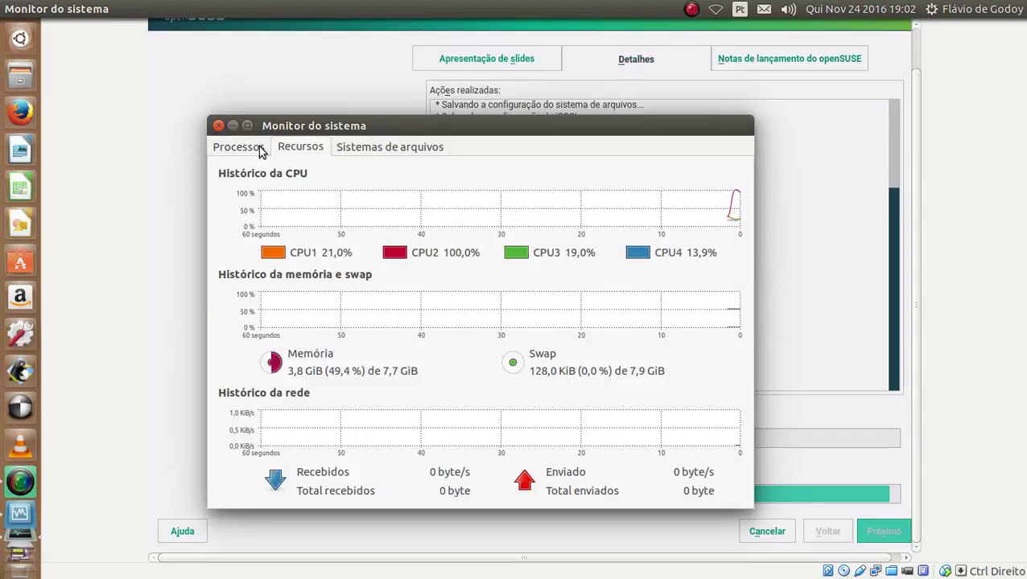
{"action": "left_click", "coordinate": [232, 126]}
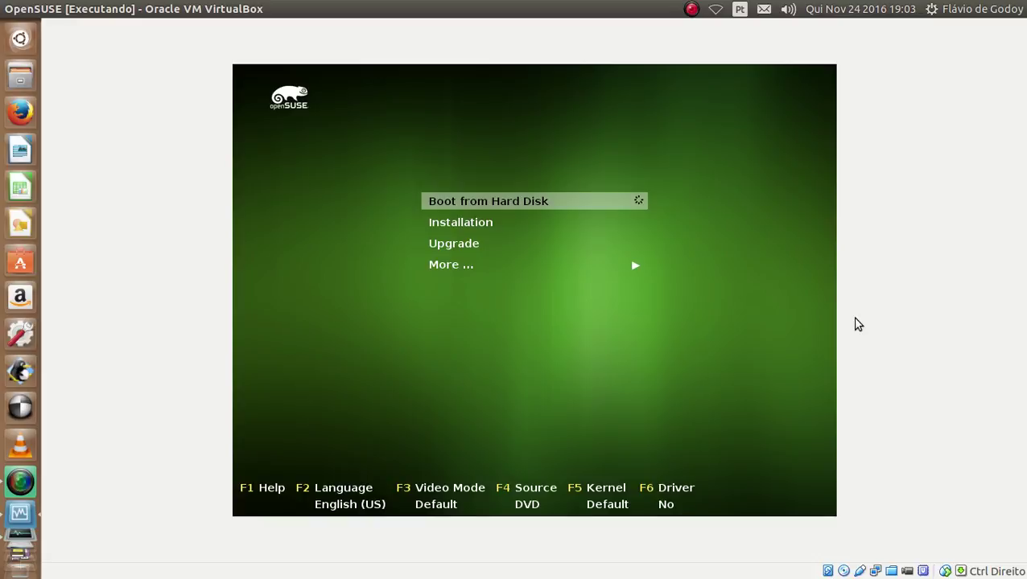
Set the boot menu language to Português (Brasil) and boot from the hard disk.
{"action": "key", "text": "F2"}
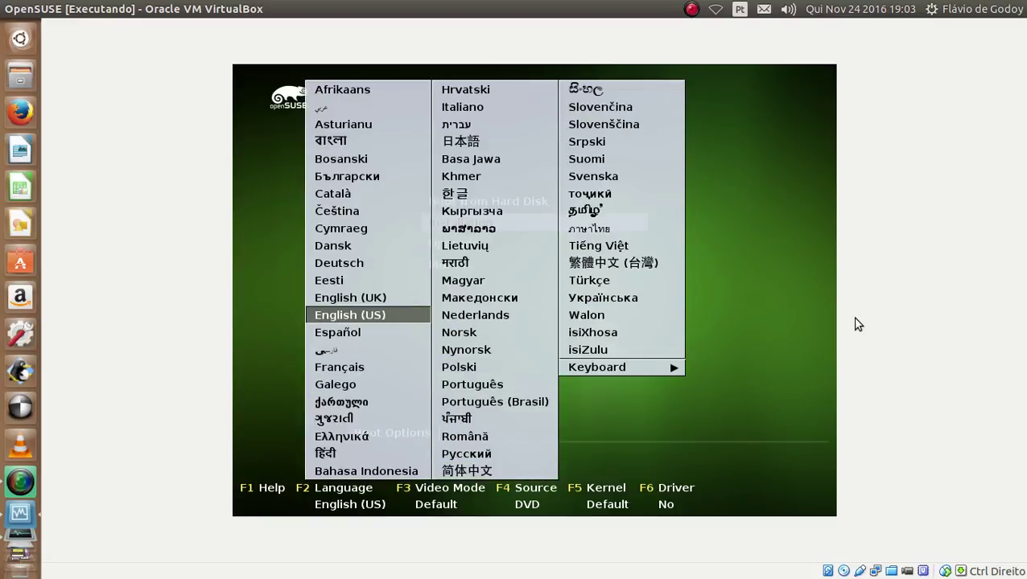
{"action": "key", "text": "Right"}
{"action": "key", "text": "Down"}
{"action": "key", "text": "Down"}
{"action": "key", "text": "Down"}
{"action": "key", "text": "Down"}
{"action": "key", "text": "Down"}
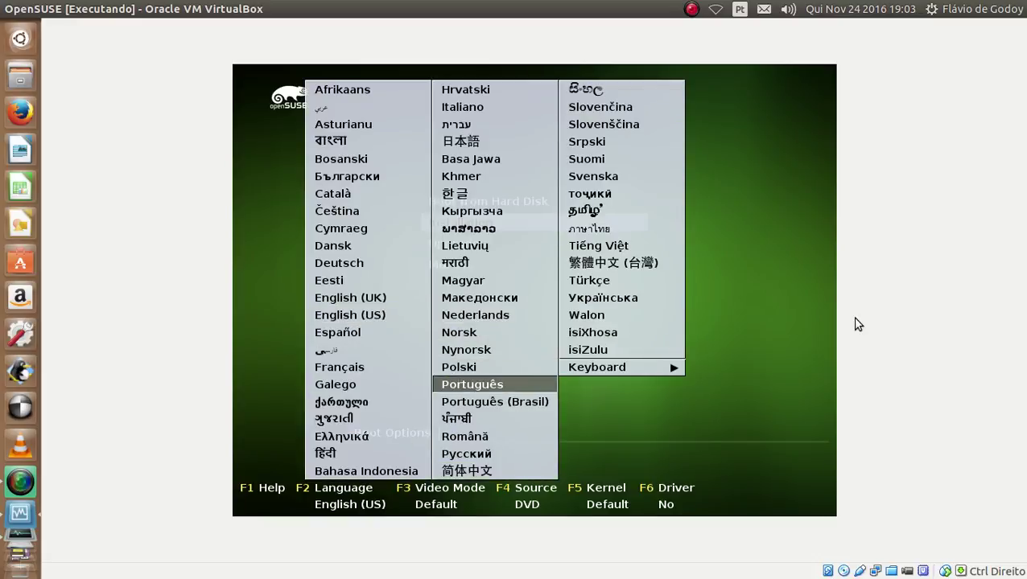
{"action": "key", "text": "Return"}
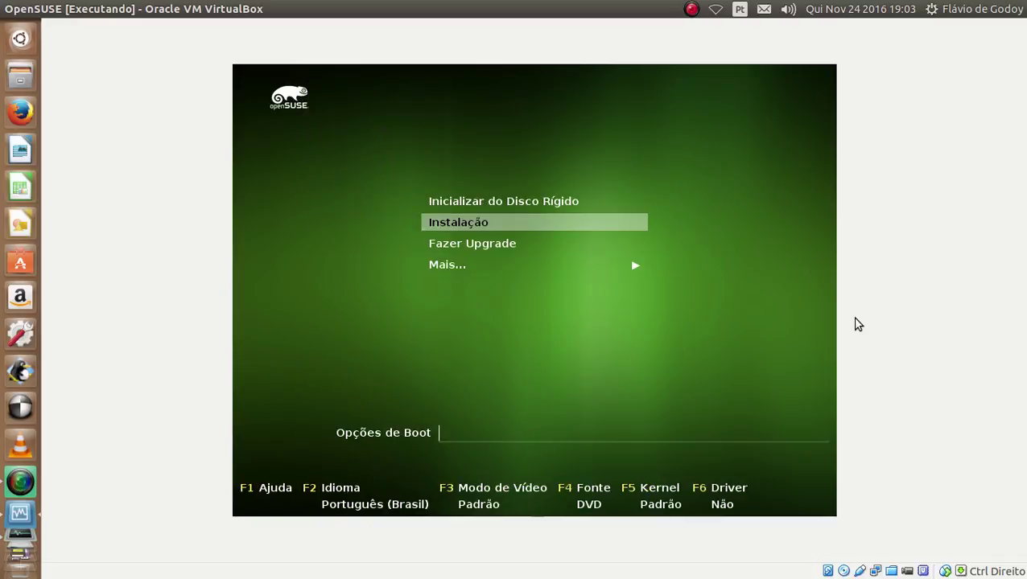
{"action": "key", "text": "Up"}
{"action": "key", "text": "Return"}
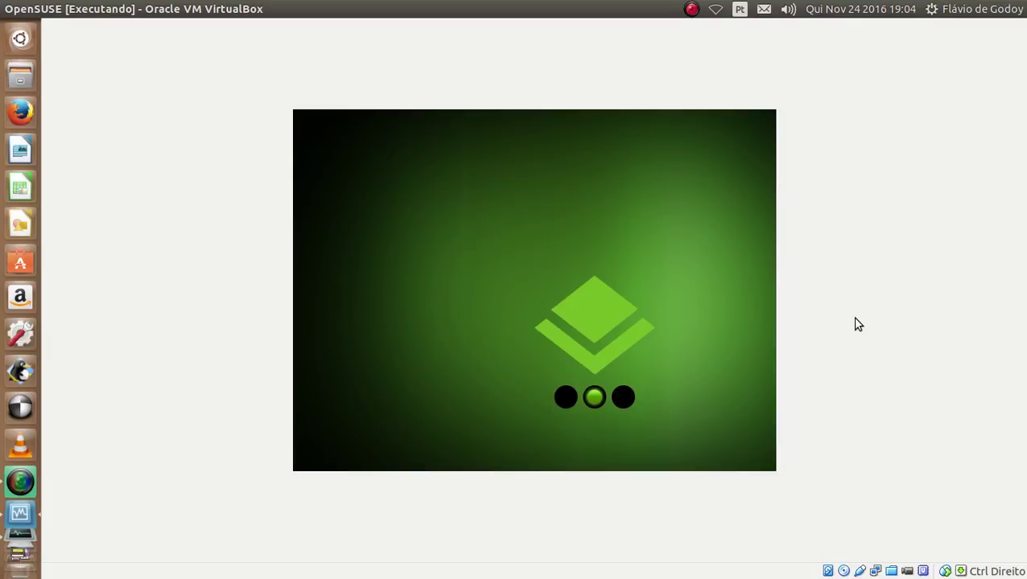
Wait while the openSUSE guest boots from its hard disk to the splash screen.
{"action": "mouse_move", "coordinate": [201, 7]}
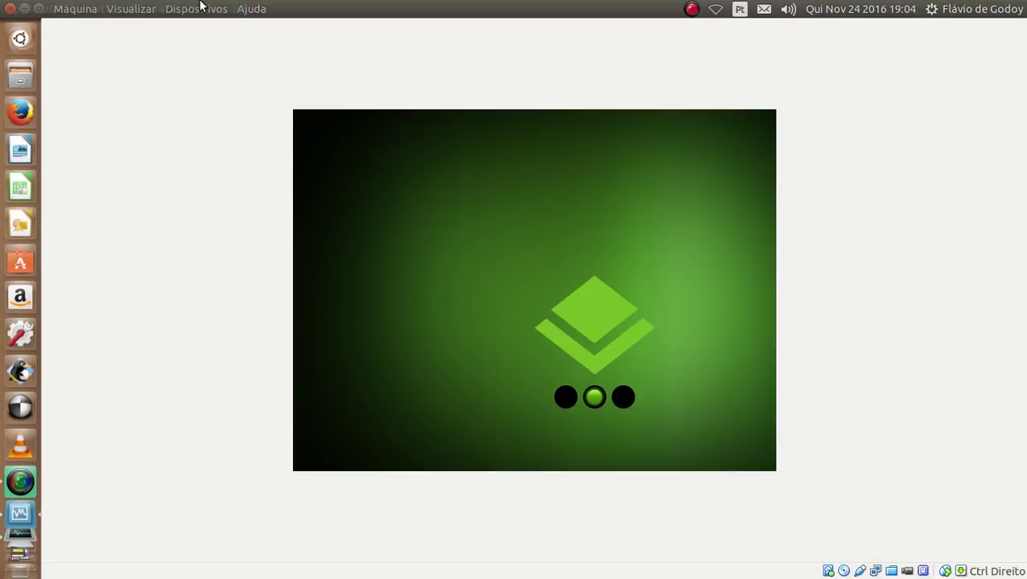
Switch the VM to fullscreen with Visualizar > Alternar para Tela Cheia, confirming Trocar.
{"action": "left_click", "coordinate": [38, 9]}
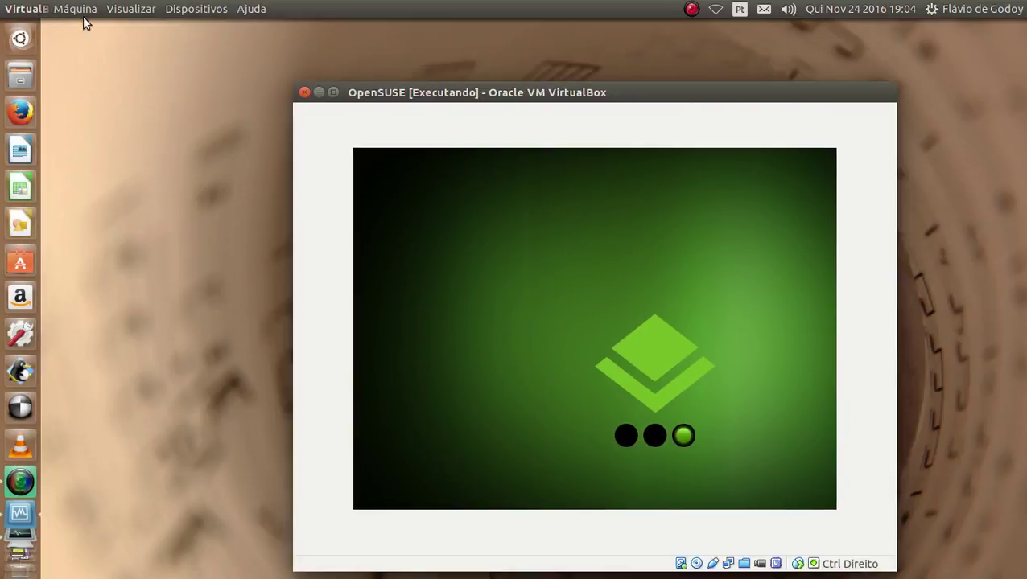
{"action": "left_click", "coordinate": [332, 92]}
{"action": "left_click", "coordinate": [130, 9]}
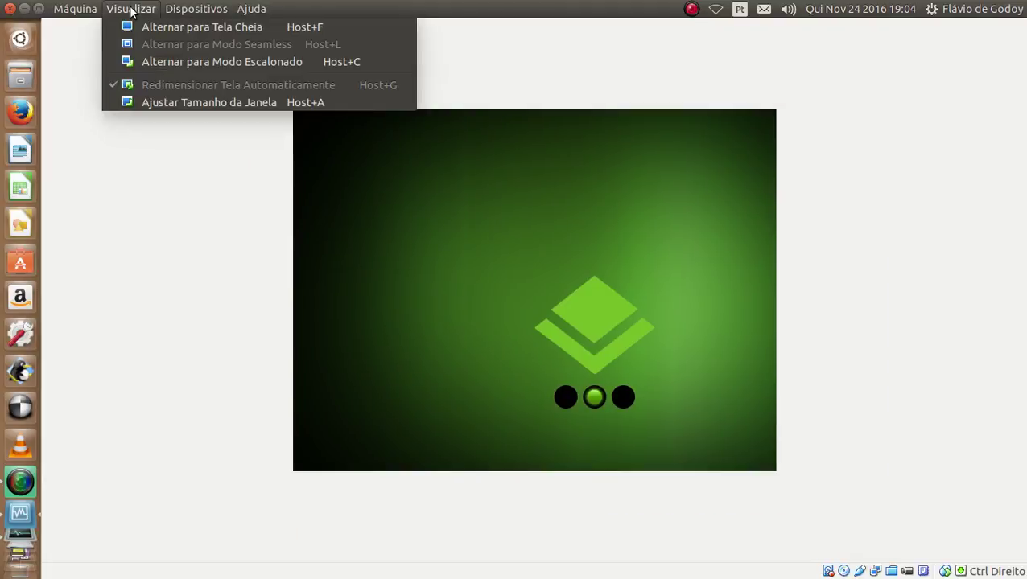
{"action": "left_click", "coordinate": [158, 27]}
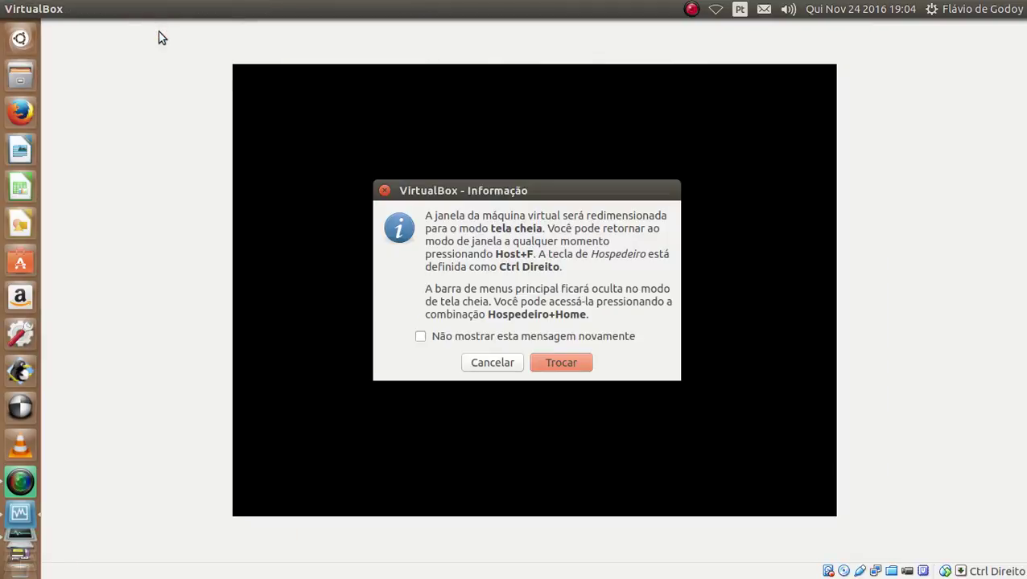
{"action": "left_click", "coordinate": [557, 362]}
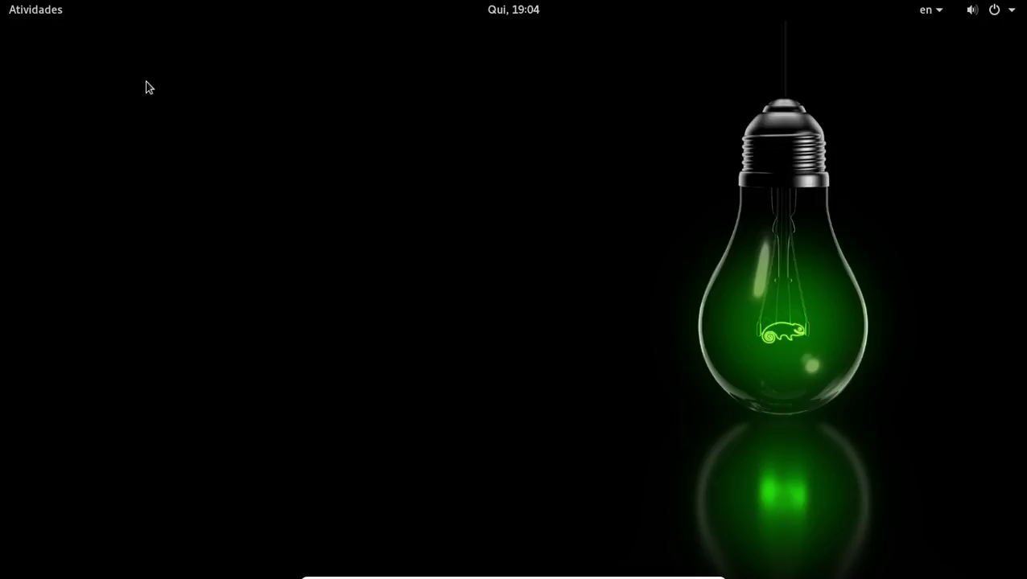
Open the 'en' keyboard layout indicator in the GNOME top bar.
{"action": "left_click", "coordinate": [942, 16]}
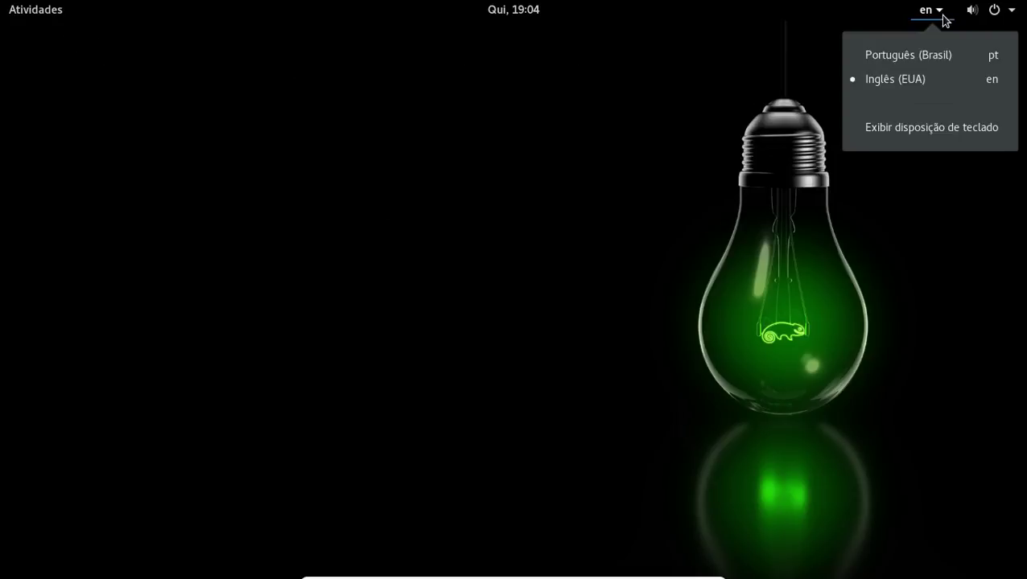
Switch the keyboard layout to Português (Brasil) and open Alterar plano de fundo.
{"action": "left_click", "coordinate": [936, 59]}
{"action": "right_click", "coordinate": [328, 178]}
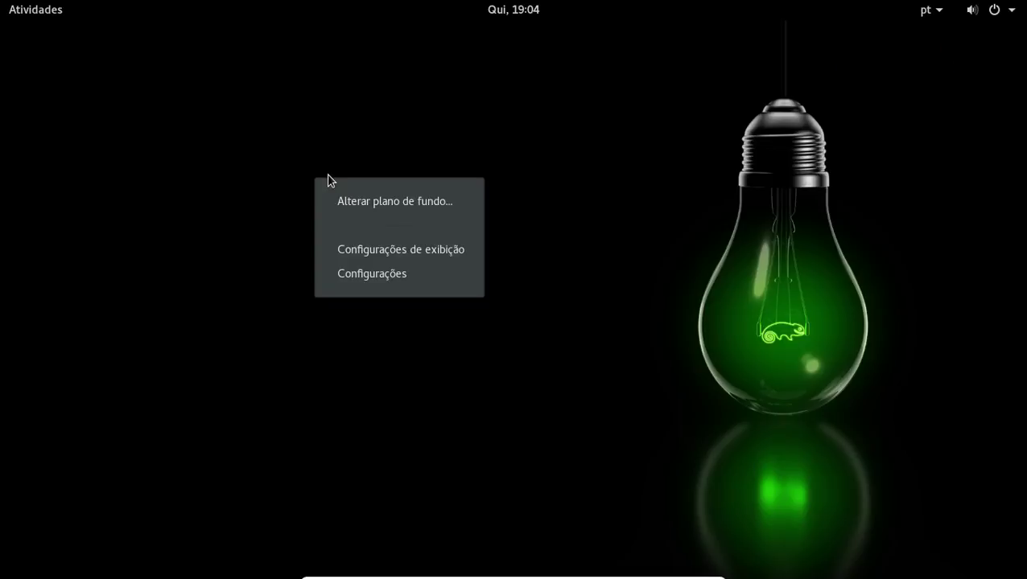
{"action": "left_click", "coordinate": [359, 208]}
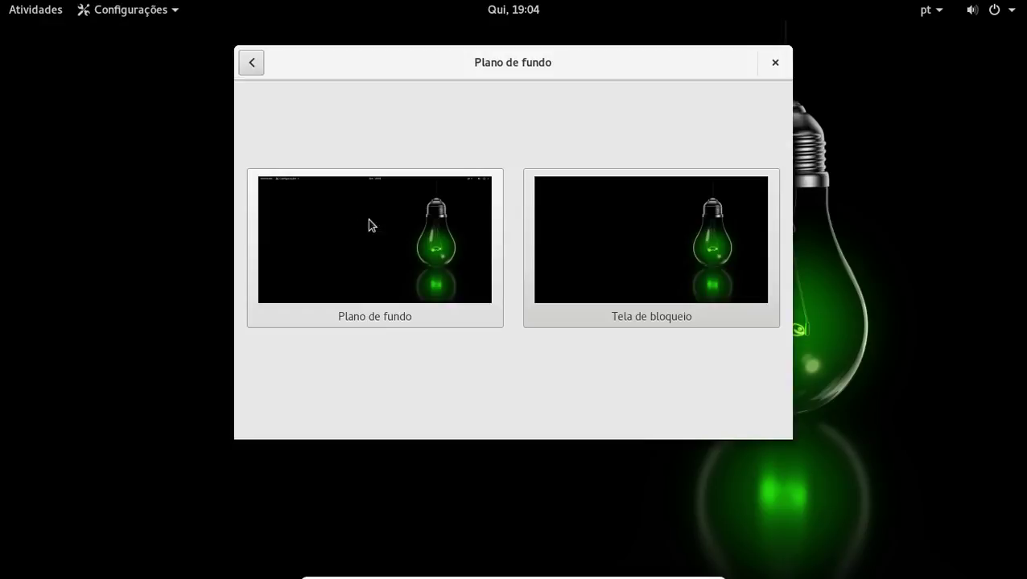
Browse the background and lock screen wallpaper choosers, cancelling both without changes.
{"action": "left_click", "coordinate": [381, 247]}
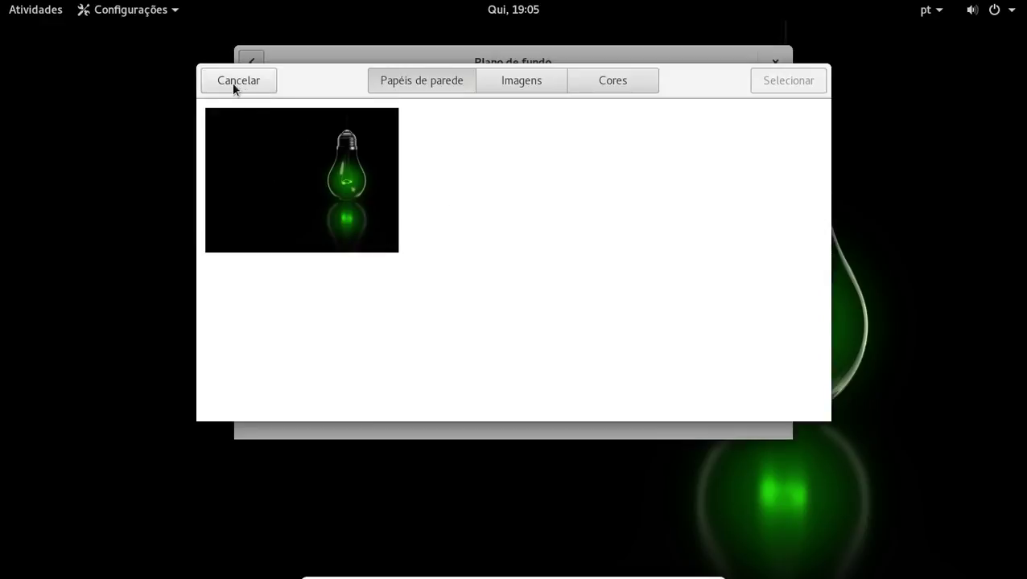
{"action": "left_click", "coordinate": [509, 90]}
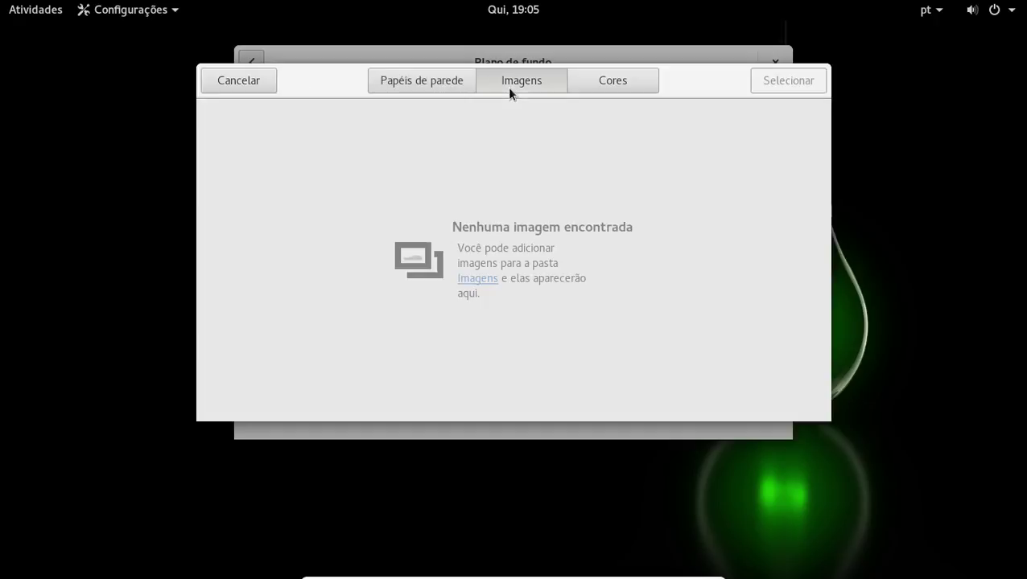
{"action": "left_click", "coordinate": [434, 84]}
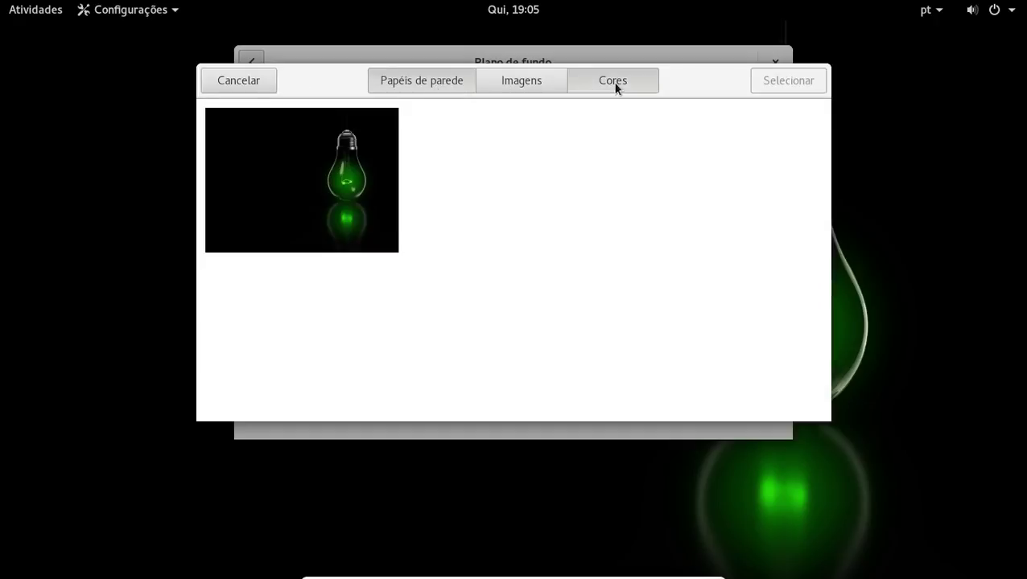
{"action": "left_click", "coordinate": [614, 84]}
{"action": "left_click", "coordinate": [520, 83]}
{"action": "left_click", "coordinate": [456, 85]}
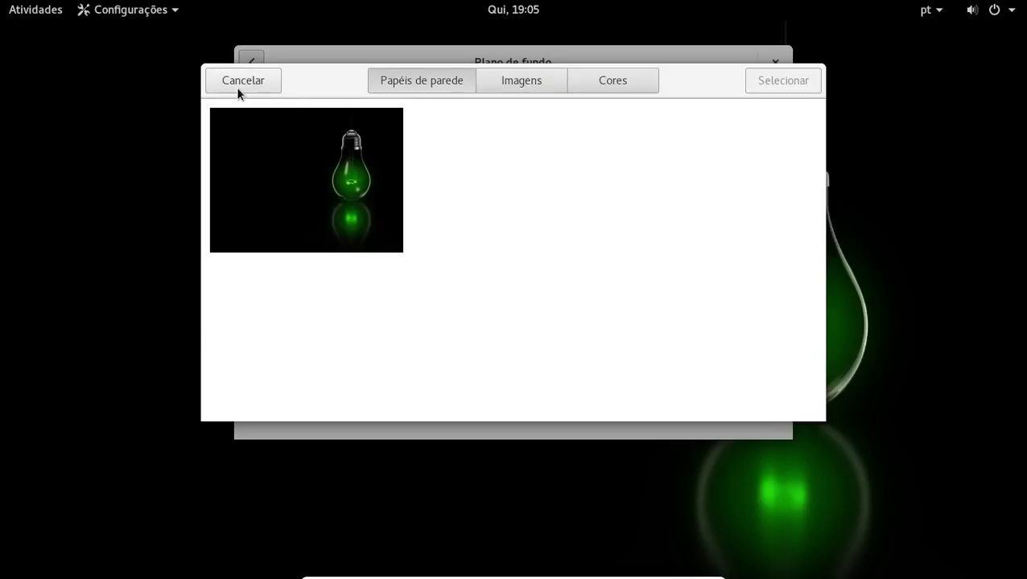
{"action": "left_click", "coordinate": [237, 86]}
{"action": "left_click", "coordinate": [689, 219]}
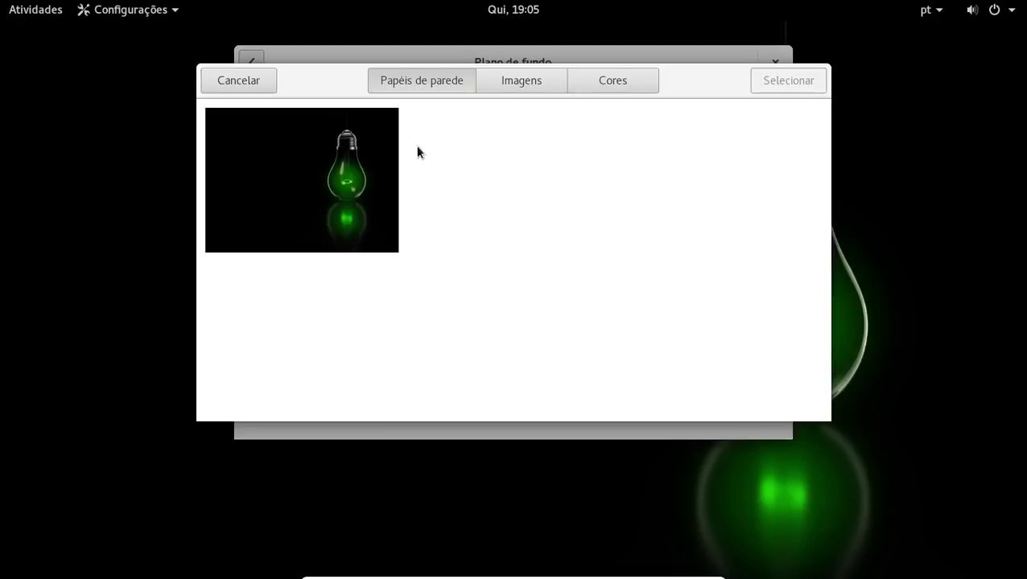
{"action": "left_click", "coordinate": [252, 80]}
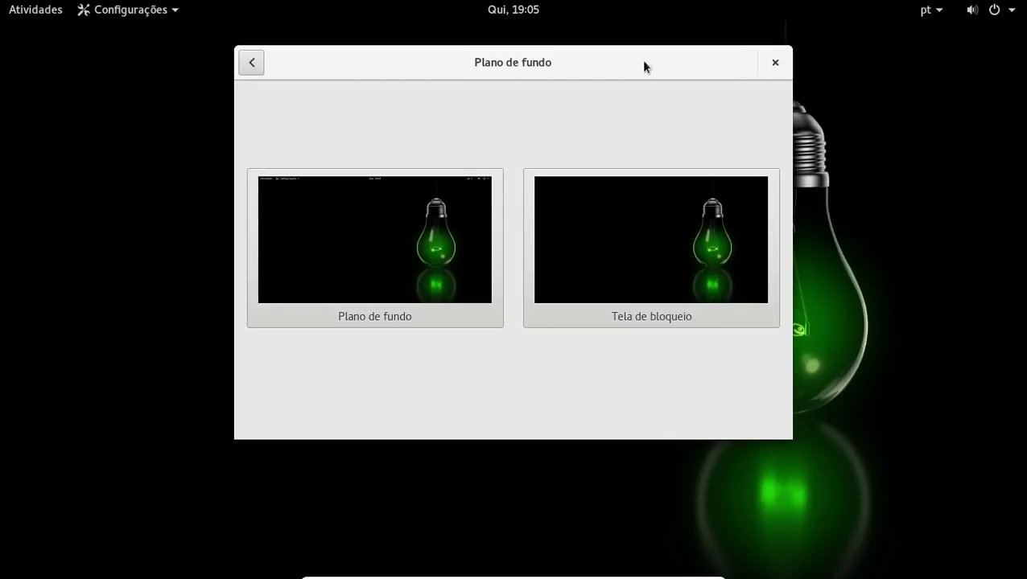
Go back to Todas configurações and launch Ferramenta de ajustes.
{"action": "left_click", "coordinate": [251, 64]}
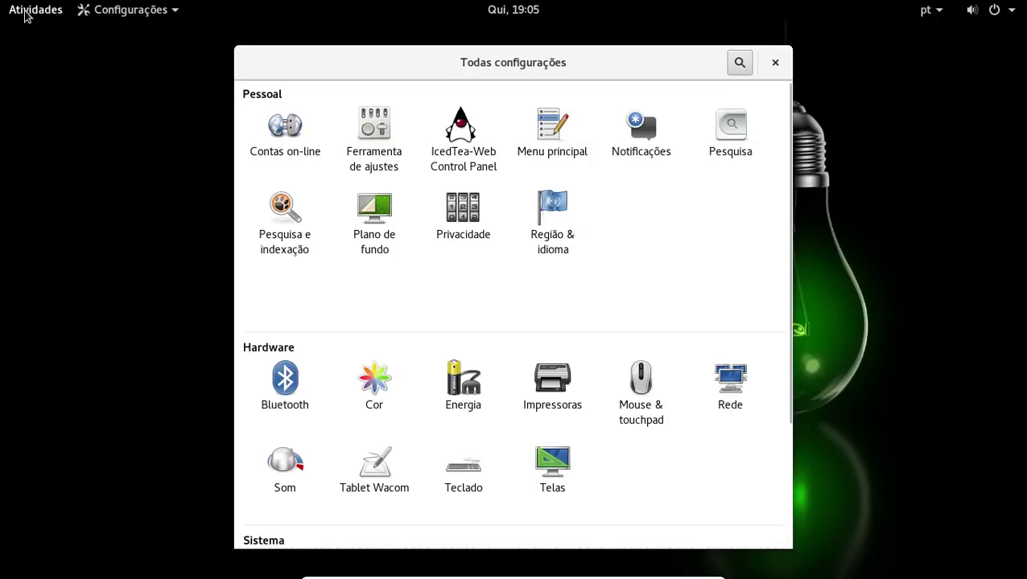
{"action": "left_click", "coordinate": [33, 9]}
{"action": "left_click", "coordinate": [25, 11]}
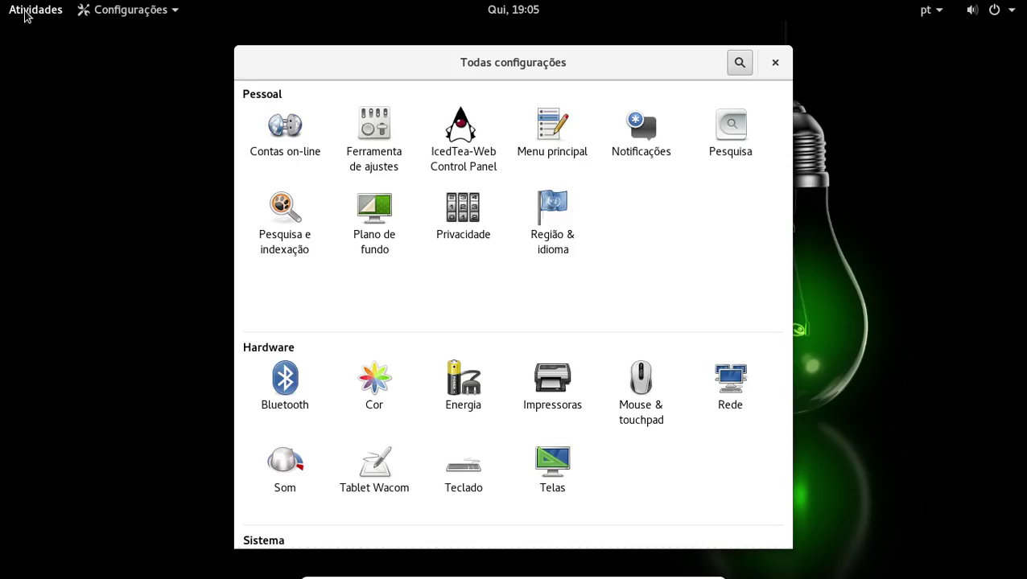
{"action": "left_click", "coordinate": [374, 129]}
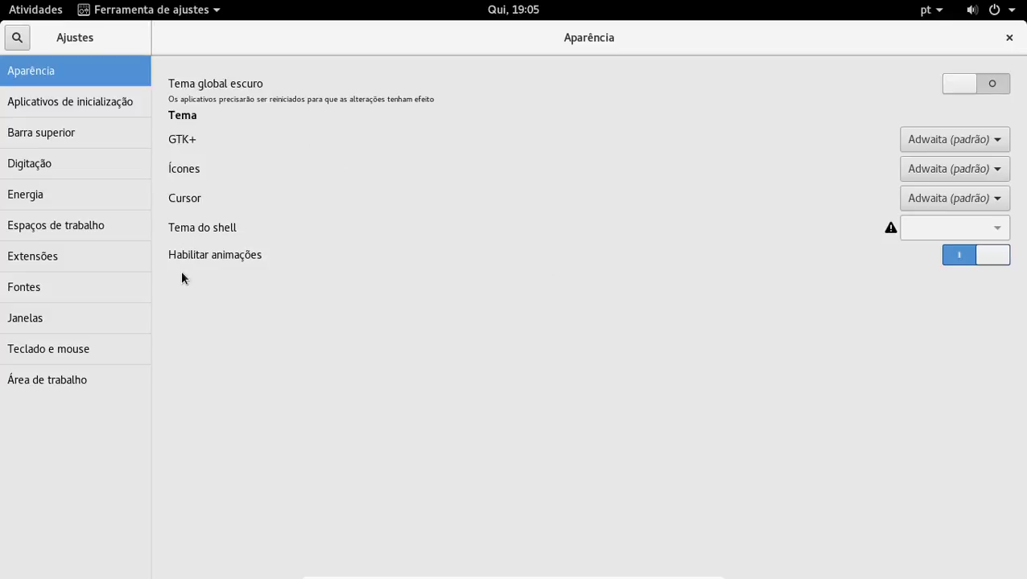
Enable Mostrar data for the top-bar clock under Barra superior.
{"action": "left_click", "coordinate": [78, 99]}
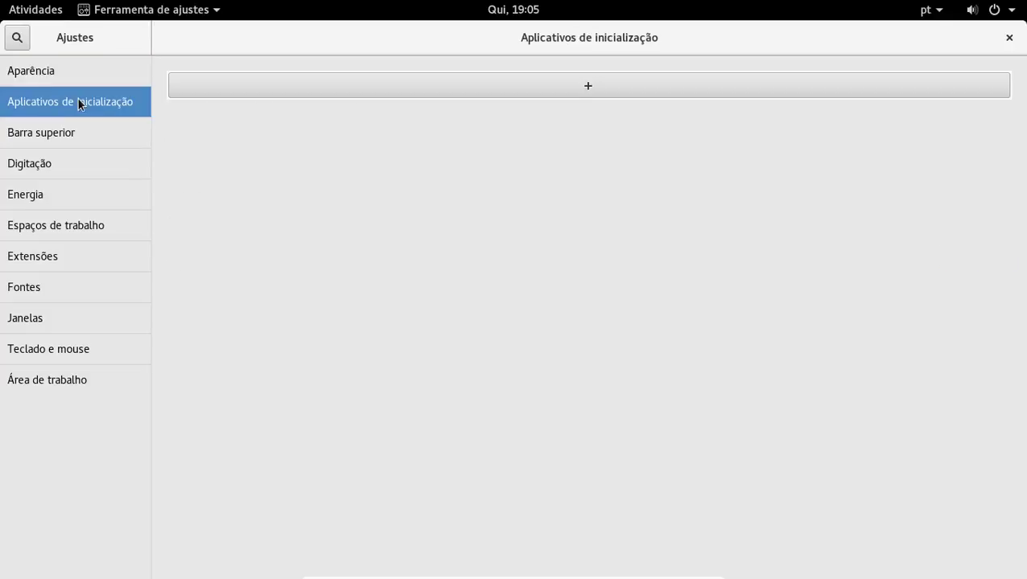
{"action": "left_click", "coordinate": [70, 133]}
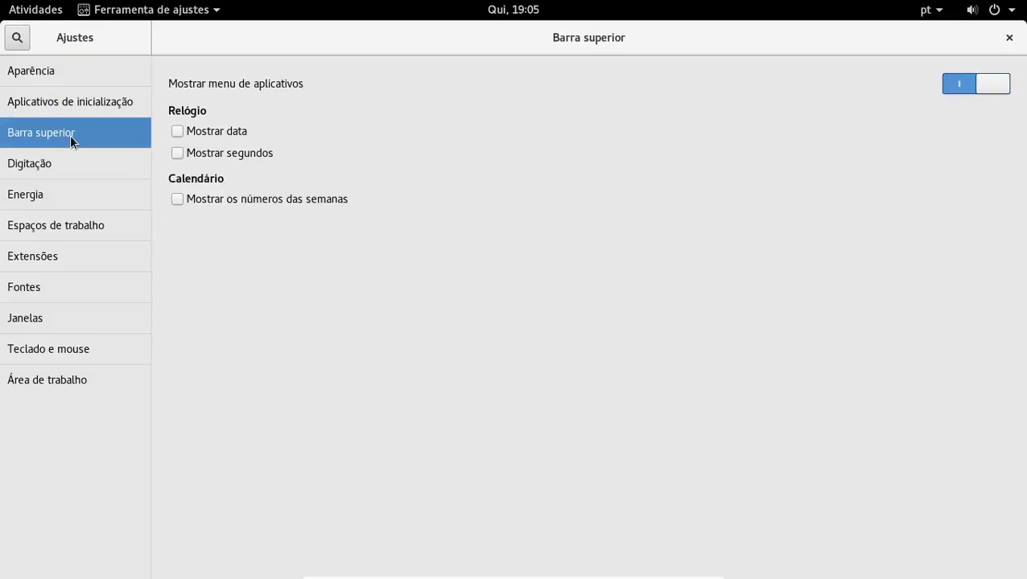
{"action": "left_click", "coordinate": [191, 134]}
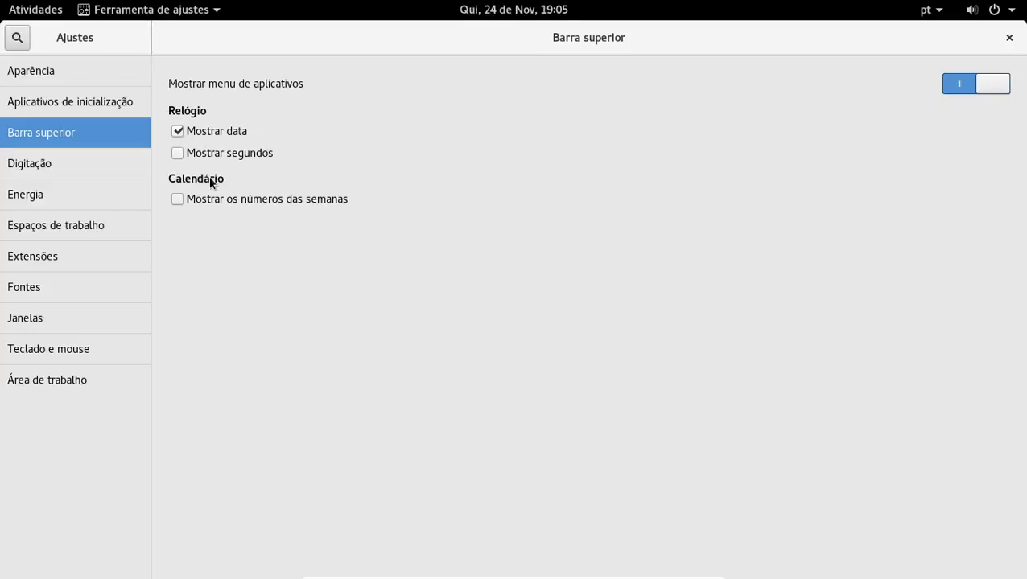
Switch on the Applications menu extension under Extensões.
{"action": "left_click", "coordinate": [46, 164]}
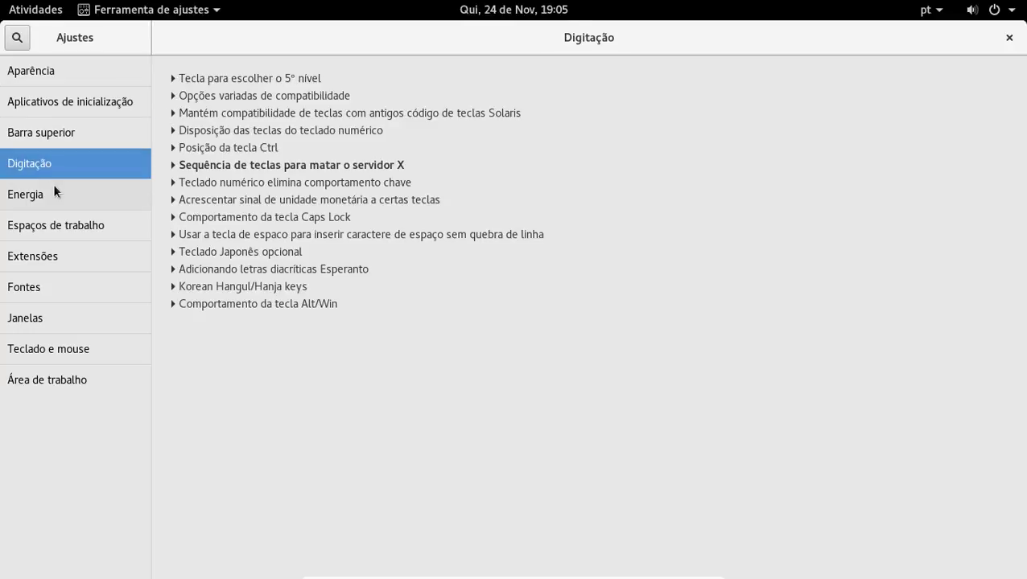
{"action": "left_click", "coordinate": [54, 187]}
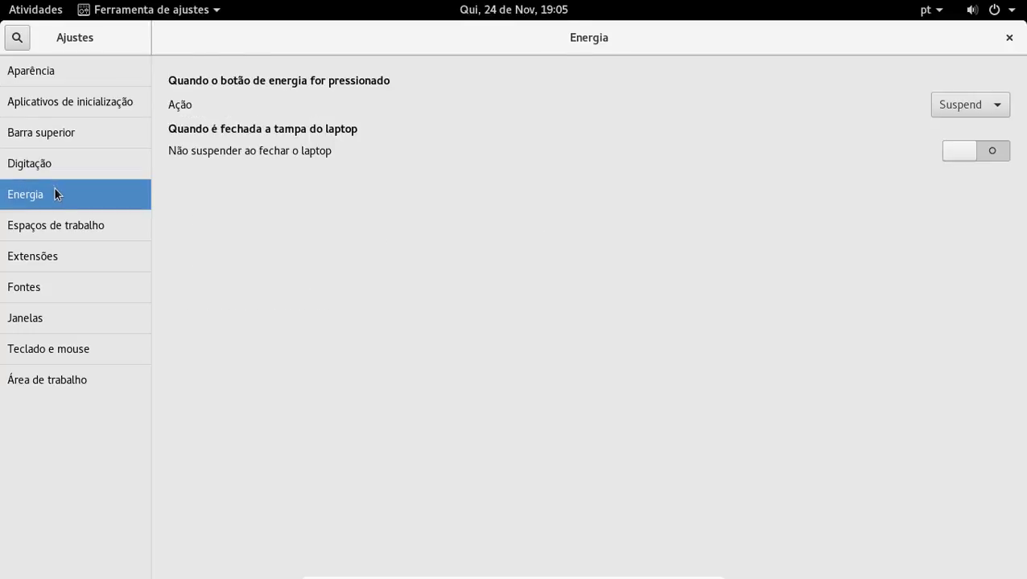
{"action": "left_click", "coordinate": [60, 235]}
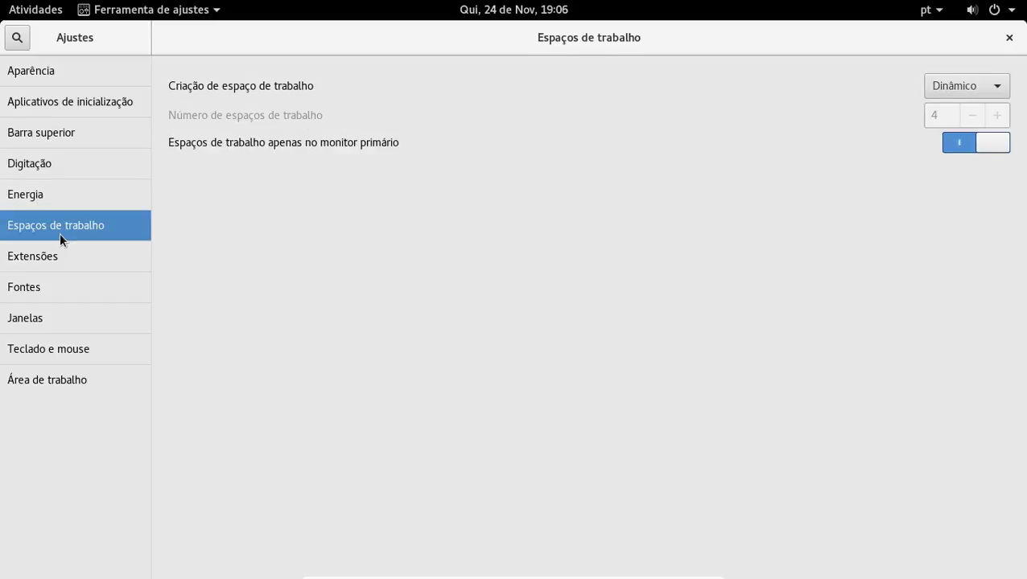
{"action": "left_click", "coordinate": [63, 255]}
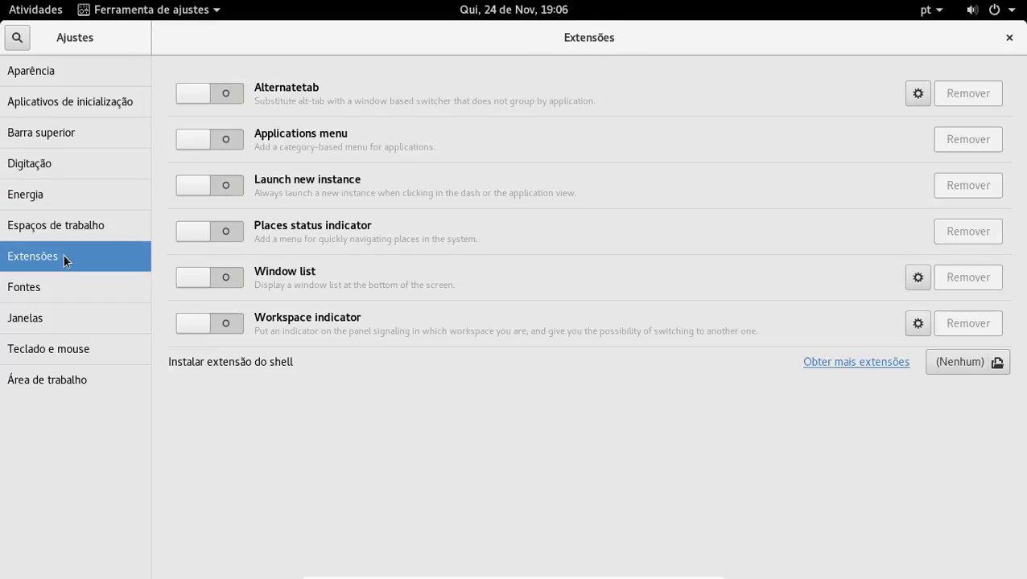
{"action": "left_click", "coordinate": [233, 142]}
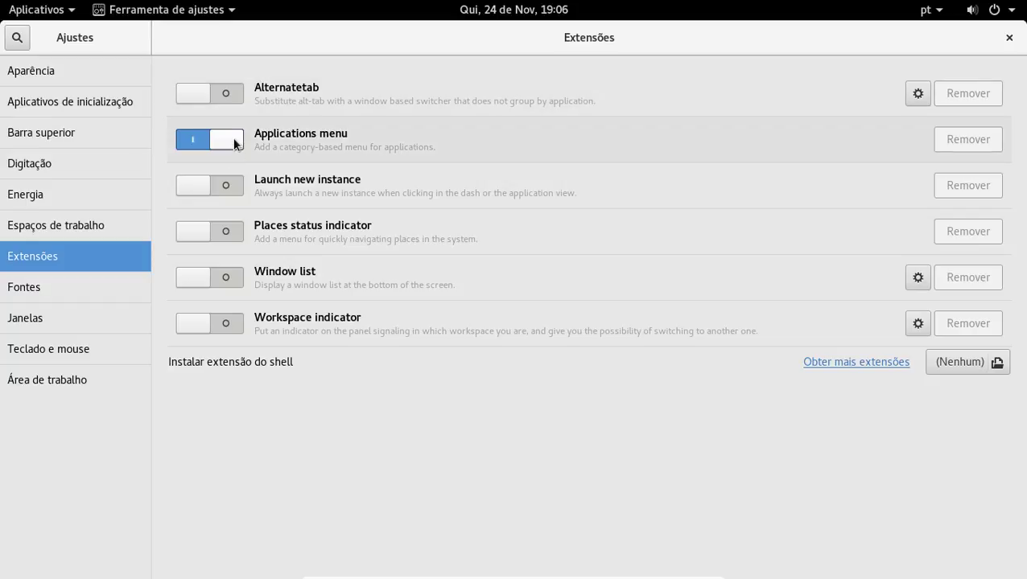
Test the new Aplicativos menu, browse the Fontes through Área de trabalho sections, then close Tweak Tool.
{"action": "left_click", "coordinate": [66, 11]}
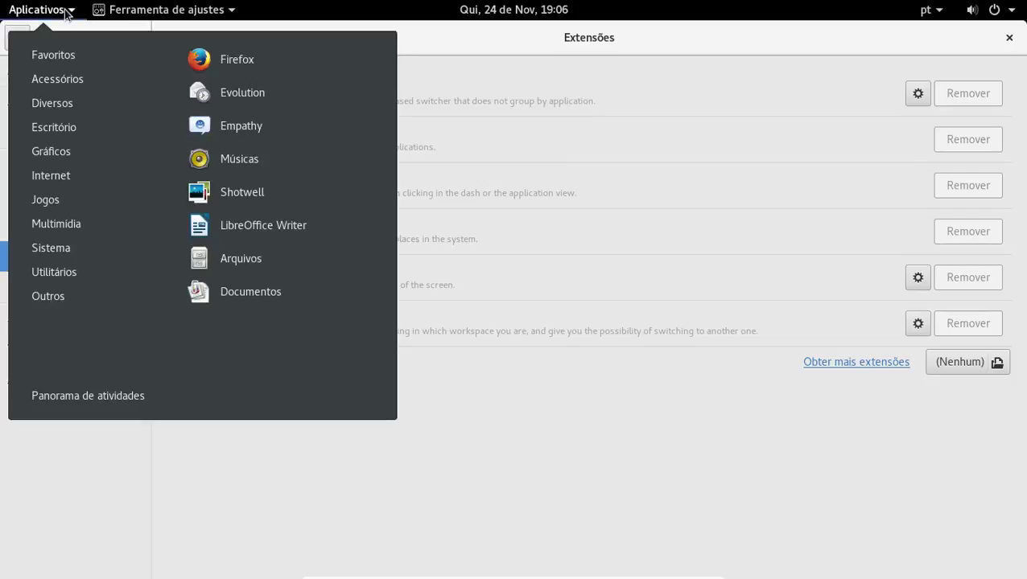
{"action": "left_click", "coordinate": [68, 12]}
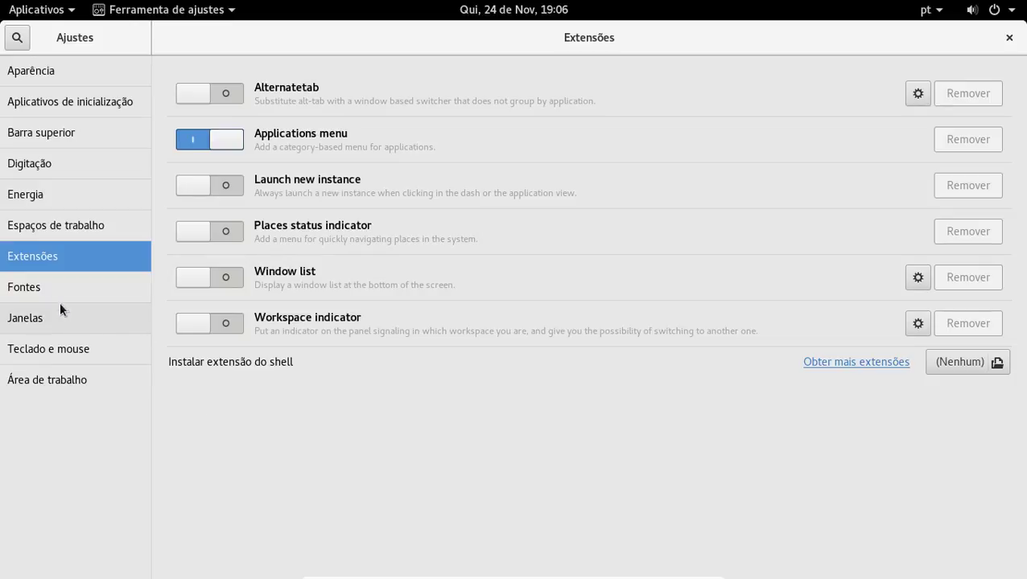
{"action": "left_click", "coordinate": [35, 287]}
{"action": "left_click", "coordinate": [34, 317]}
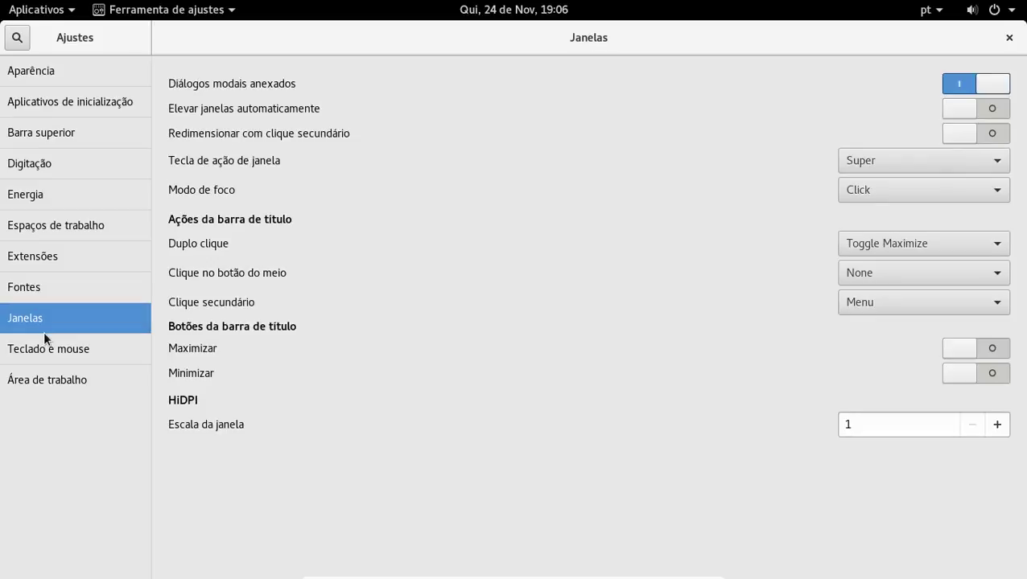
{"action": "left_click", "coordinate": [42, 348]}
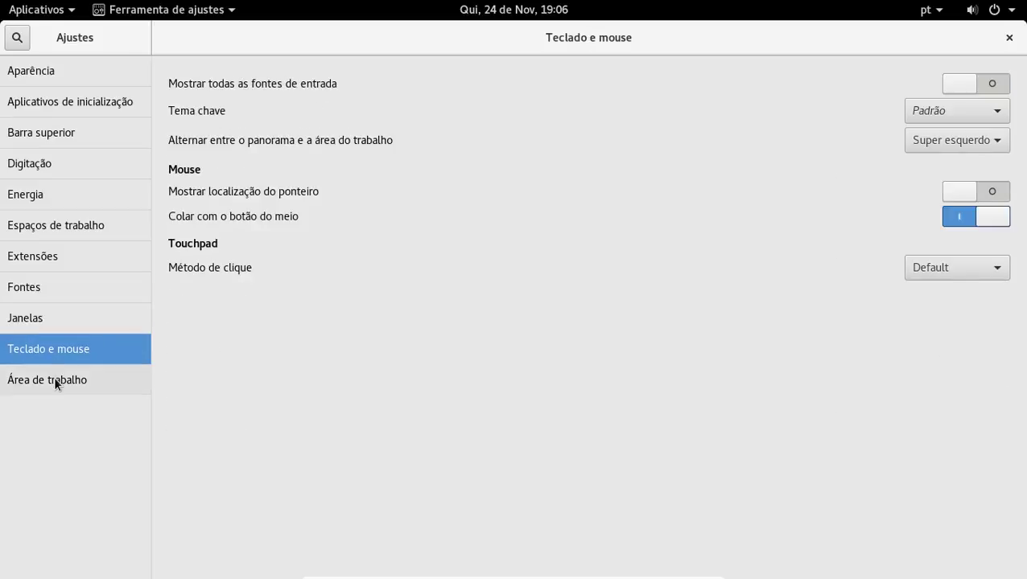
{"action": "left_click", "coordinate": [54, 382]}
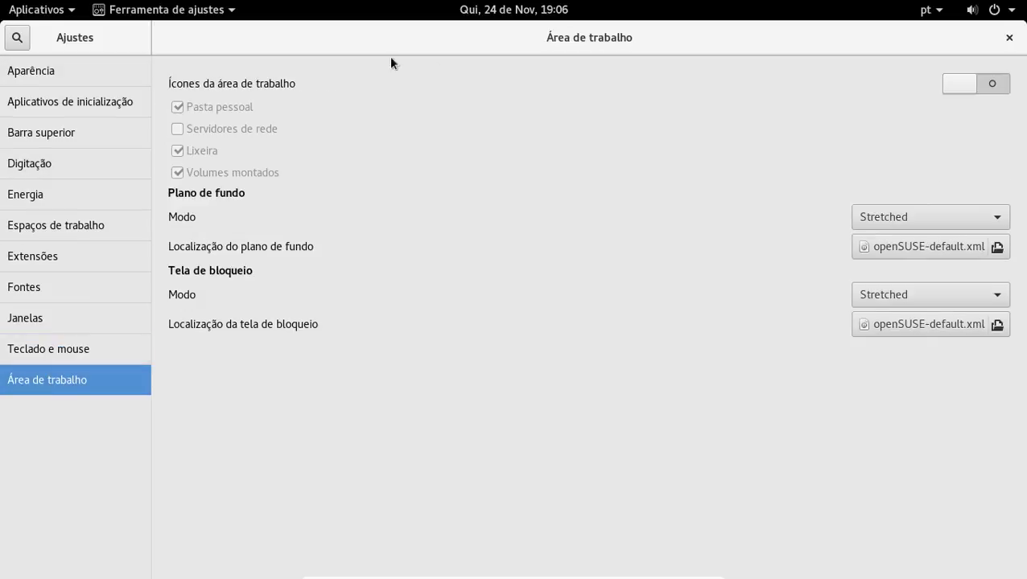
{"action": "left_click", "coordinate": [1009, 37]}
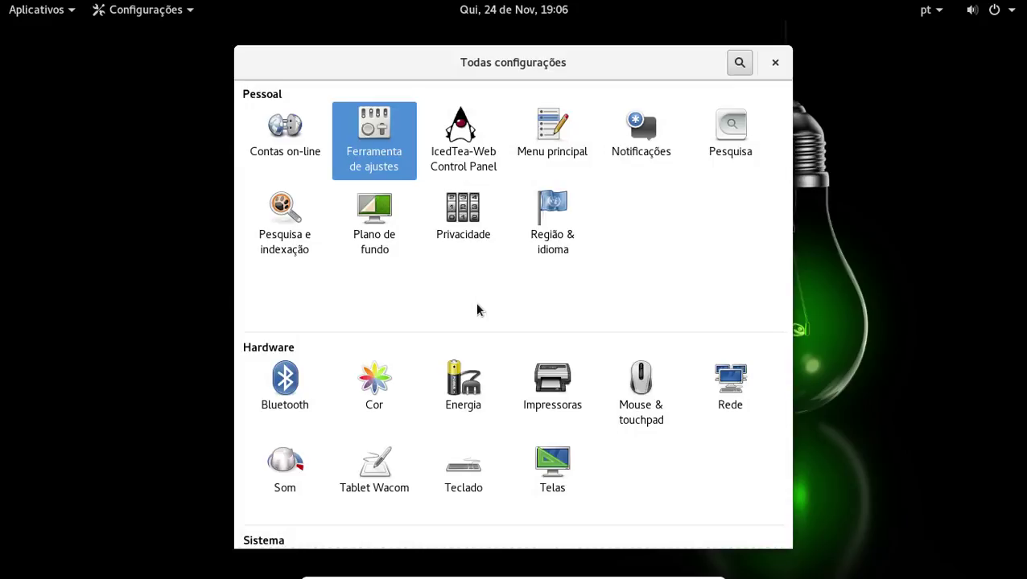
Set the mouse speed in Mouse & touchpad to maximum and go back to all settings.
{"action": "left_click", "coordinate": [634, 375]}
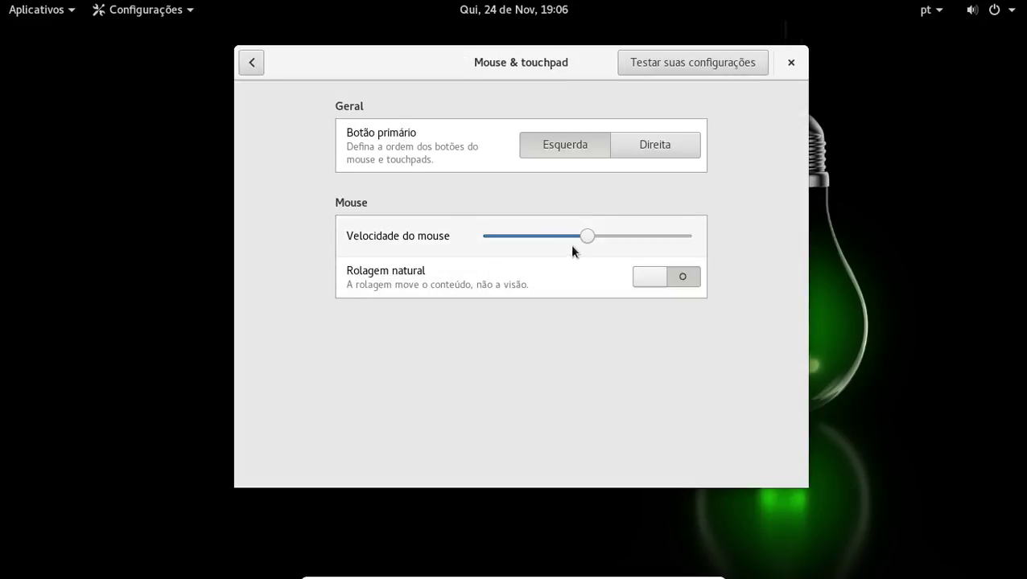
{"action": "left_click_drag", "start_coordinate": [586, 238], "coordinate": [761, 235]}
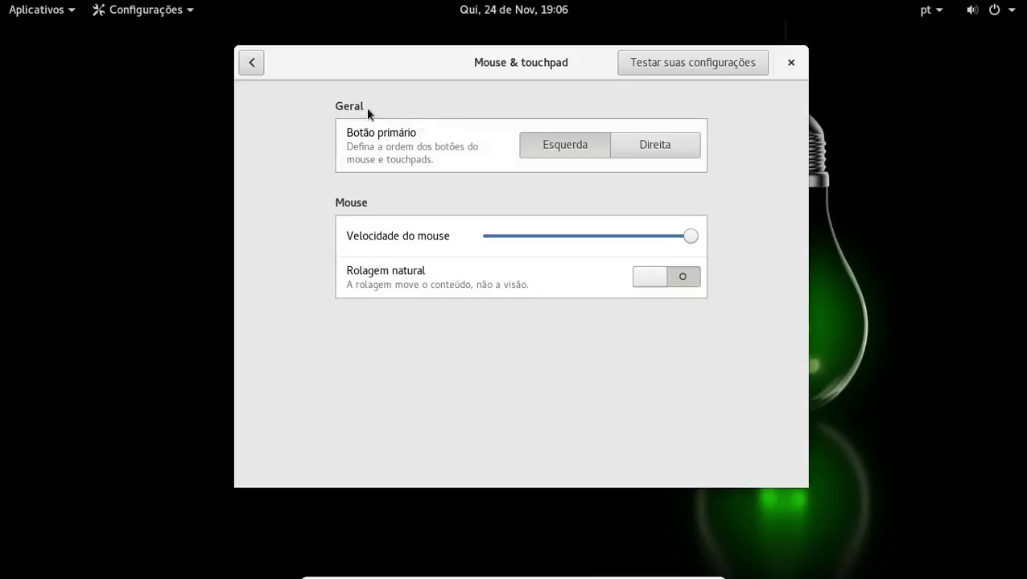
{"action": "left_click", "coordinate": [253, 63]}
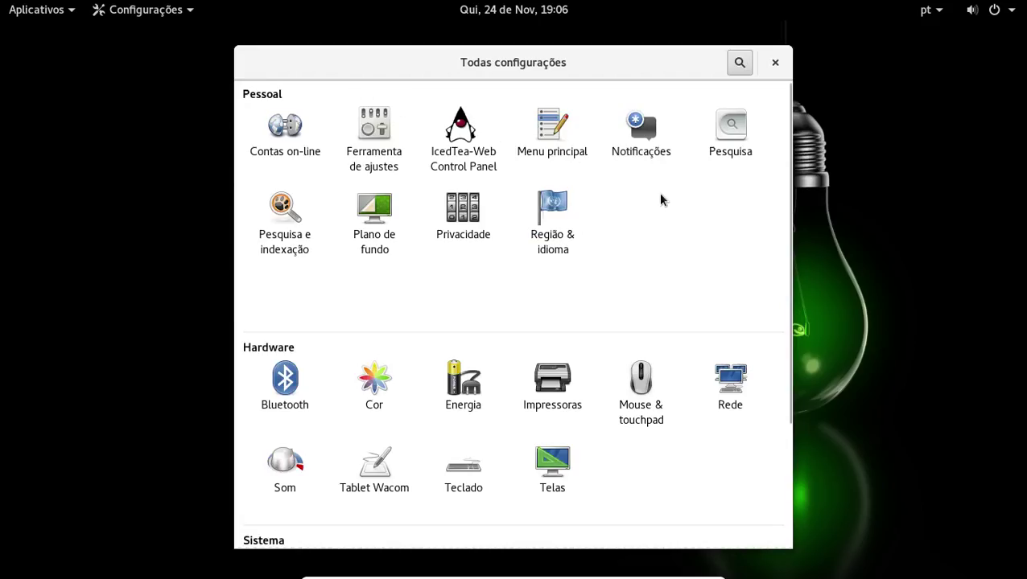
Glance at the main menu editor and the Plano de fundo settings, then return to the overview.
{"action": "left_click", "coordinate": [550, 135]}
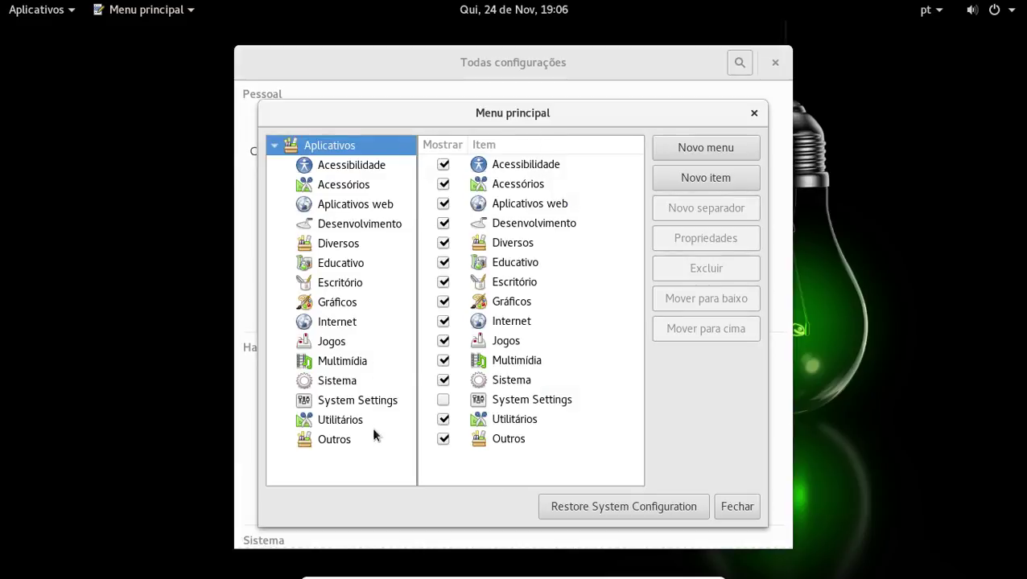
{"action": "left_click", "coordinate": [731, 512]}
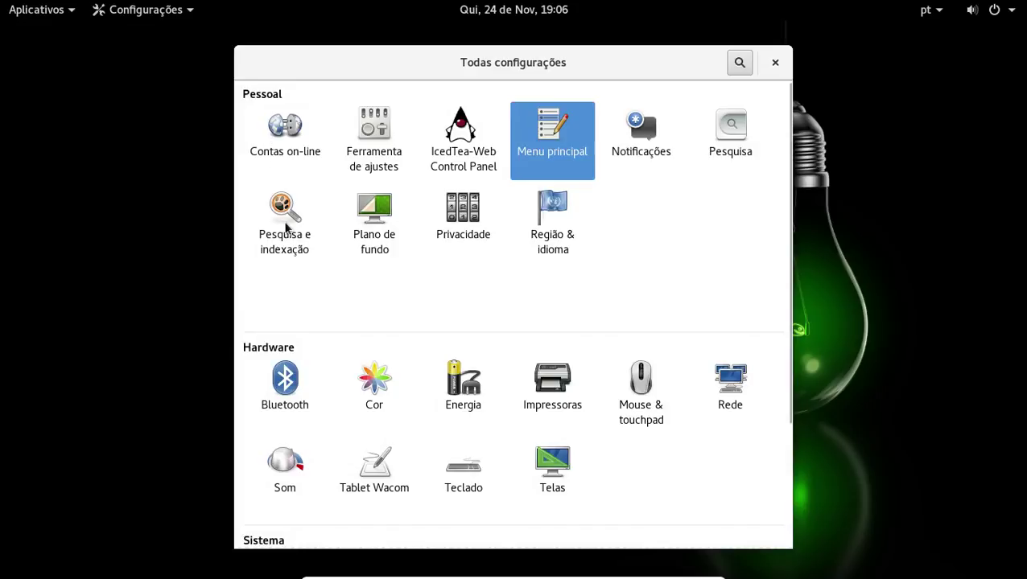
{"action": "left_click", "coordinate": [380, 225]}
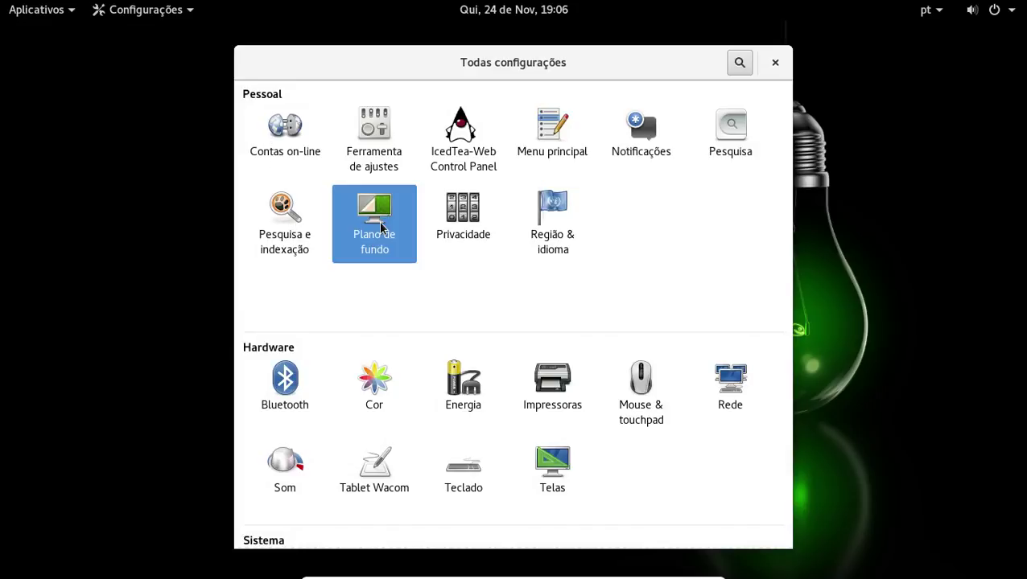
{"action": "left_click", "coordinate": [252, 64]}
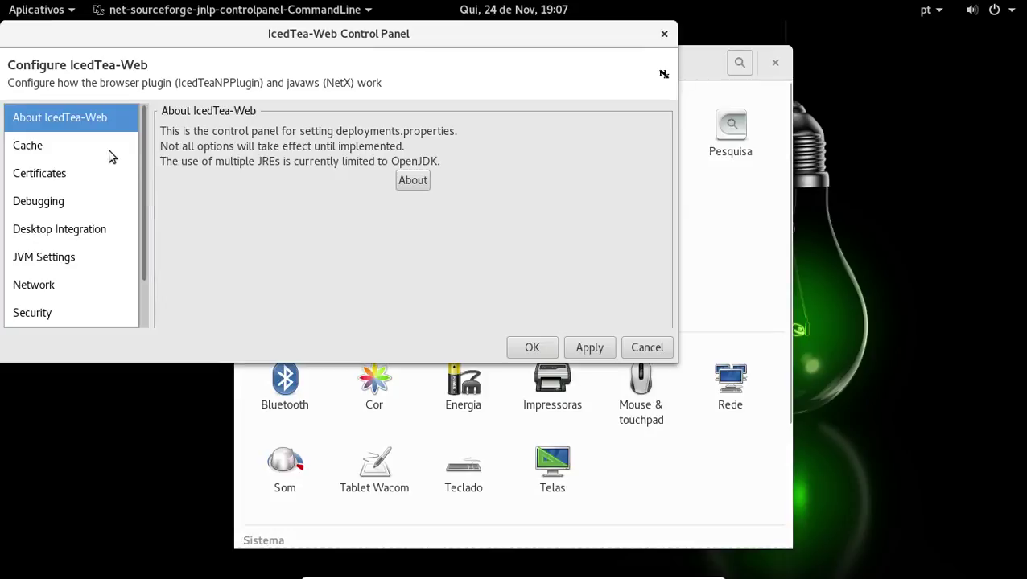
Review the IcedTea-Web cache, certificate, debugging, desktop, JVM and security pages, closing without saving.
{"action": "left_click", "coordinate": [63, 151]}
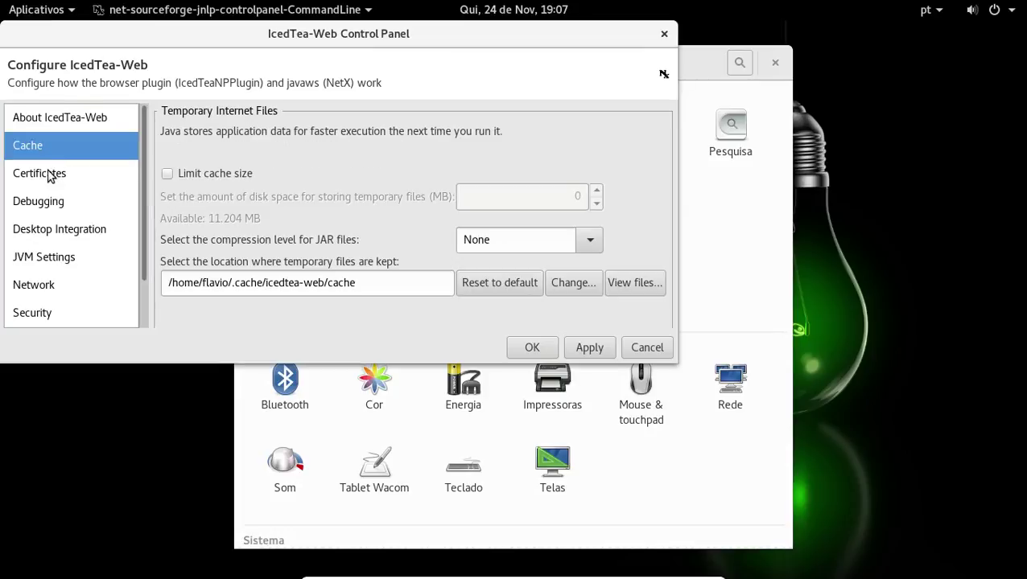
{"action": "left_click", "coordinate": [51, 176]}
{"action": "left_click", "coordinate": [51, 202]}
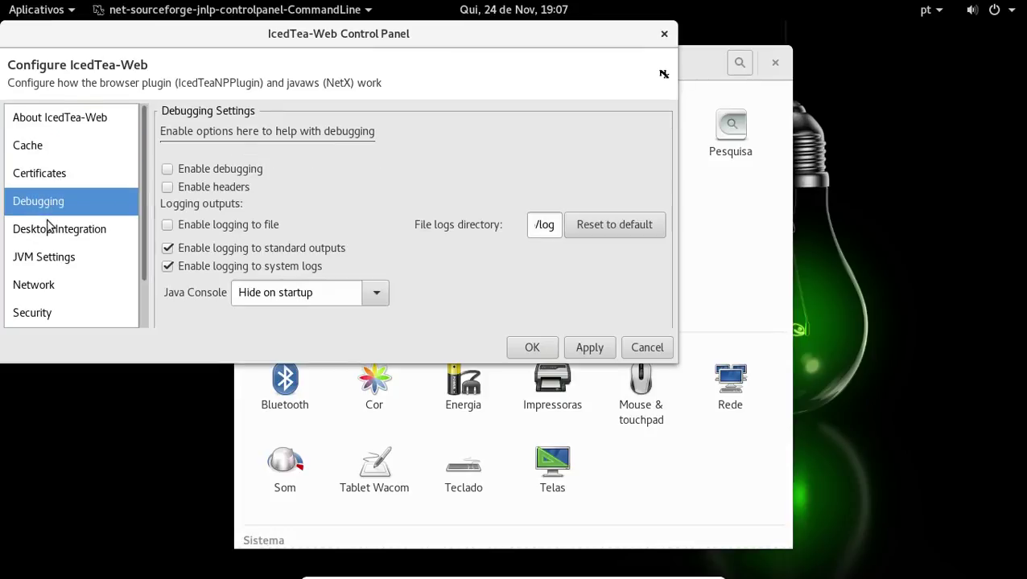
{"action": "left_click", "coordinate": [48, 230]}
{"action": "left_click", "coordinate": [47, 261]}
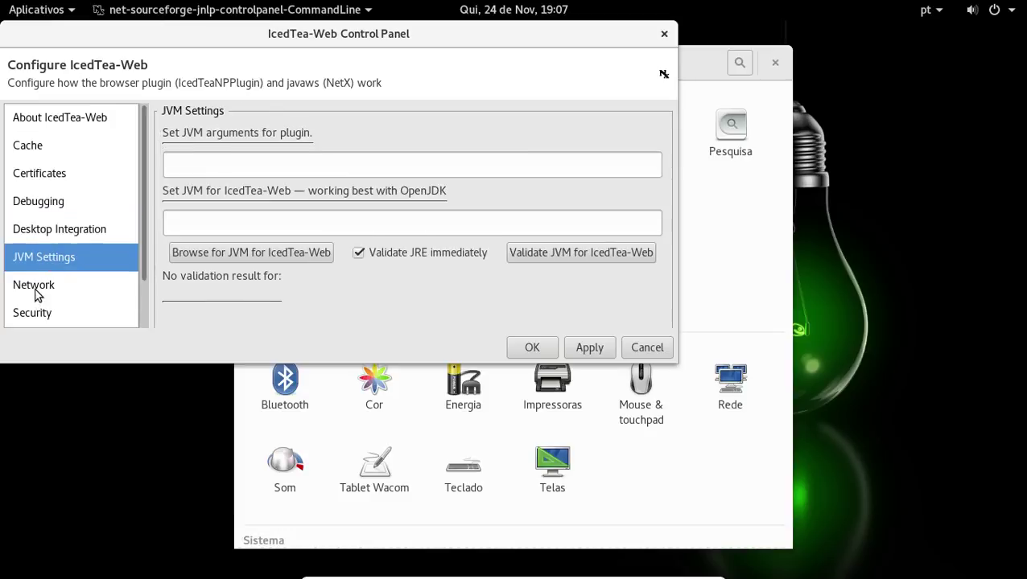
{"action": "left_click", "coordinate": [41, 312]}
{"action": "left_click", "coordinate": [648, 350]}
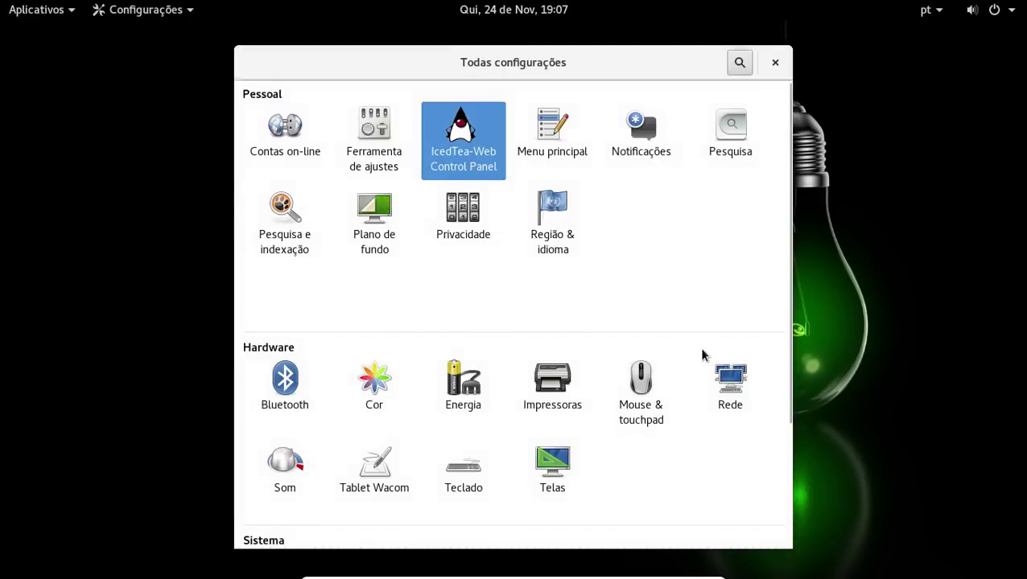
Glance at the Displays settings, then open the Som panel from the overview.
{"action": "scroll", "coordinate": [704, 354], "scroll_direction": "down", "scroll_amount": 3}
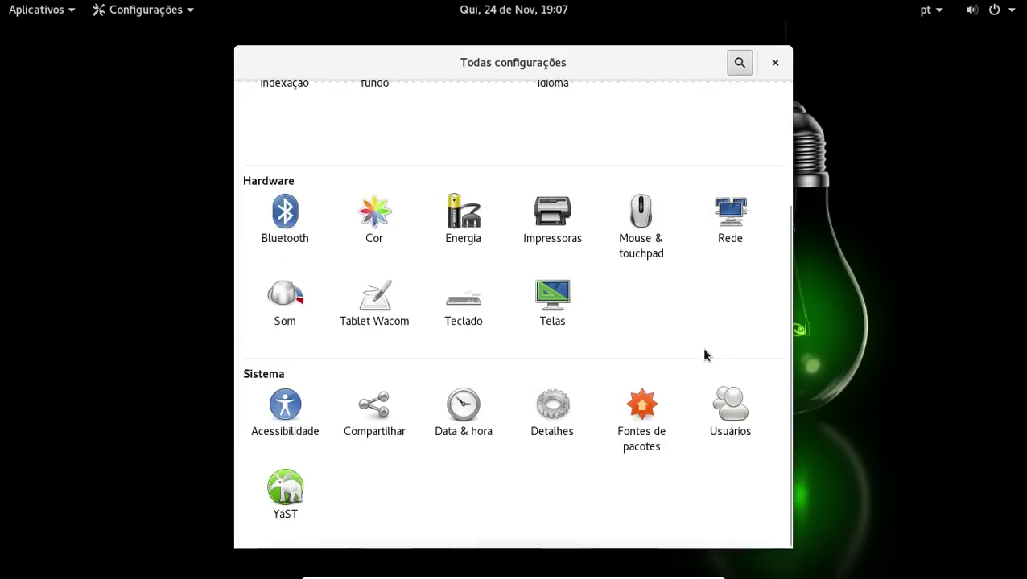
{"action": "left_click", "coordinate": [561, 294]}
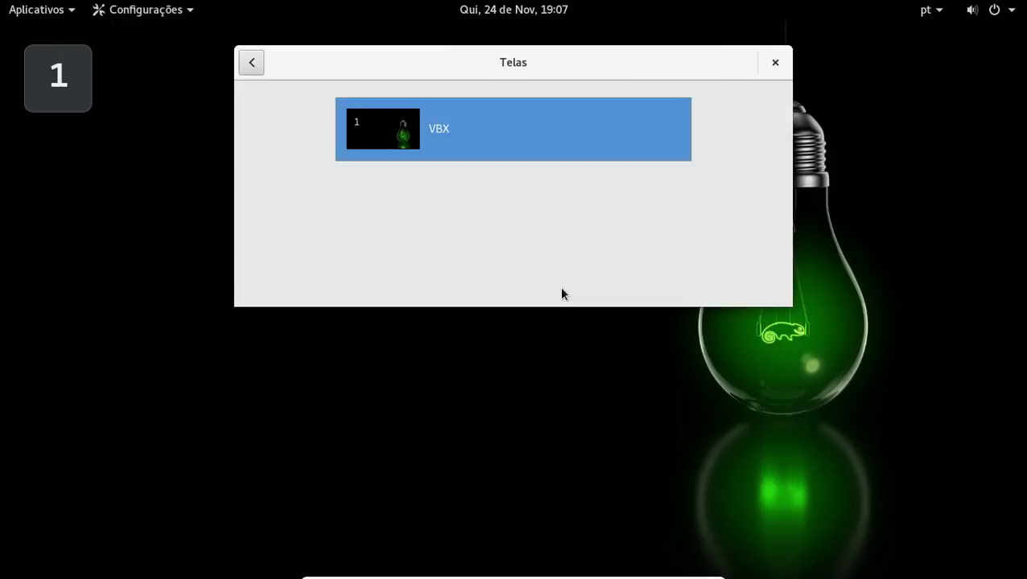
{"action": "left_click", "coordinate": [251, 68]}
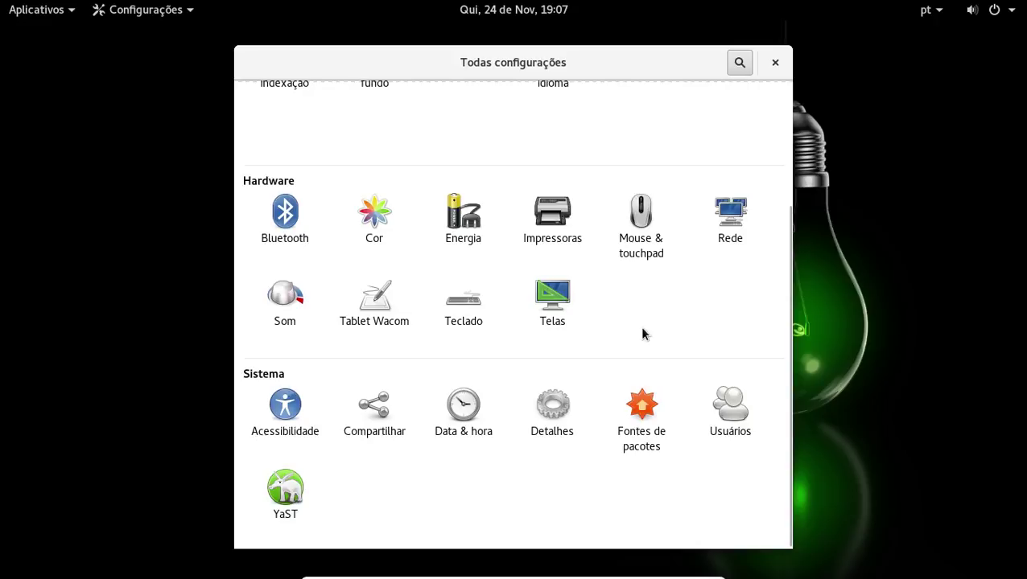
{"action": "scroll", "coordinate": [641, 330], "scroll_direction": "up", "scroll_amount": 3}
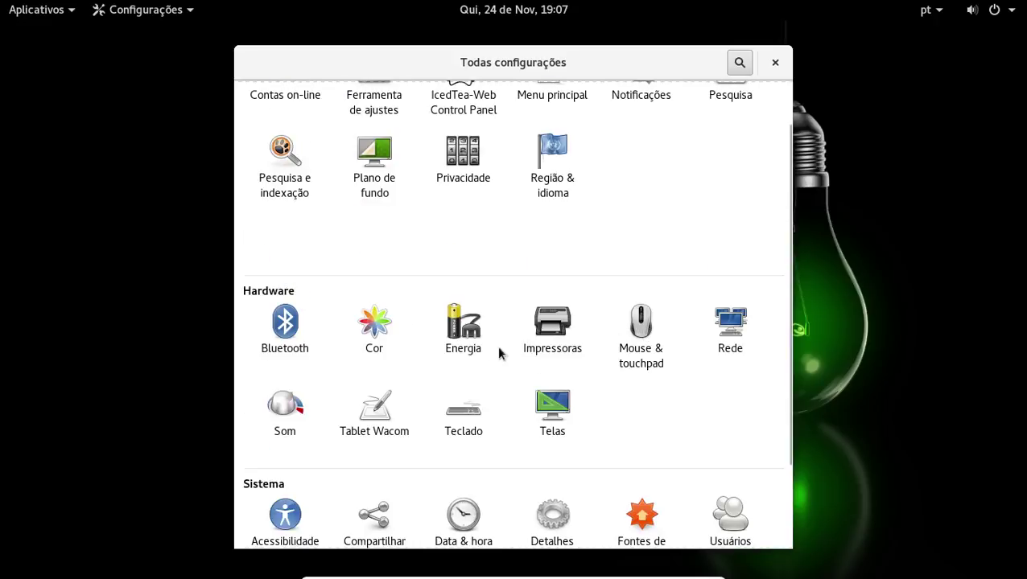
{"action": "left_click", "coordinate": [292, 396]}
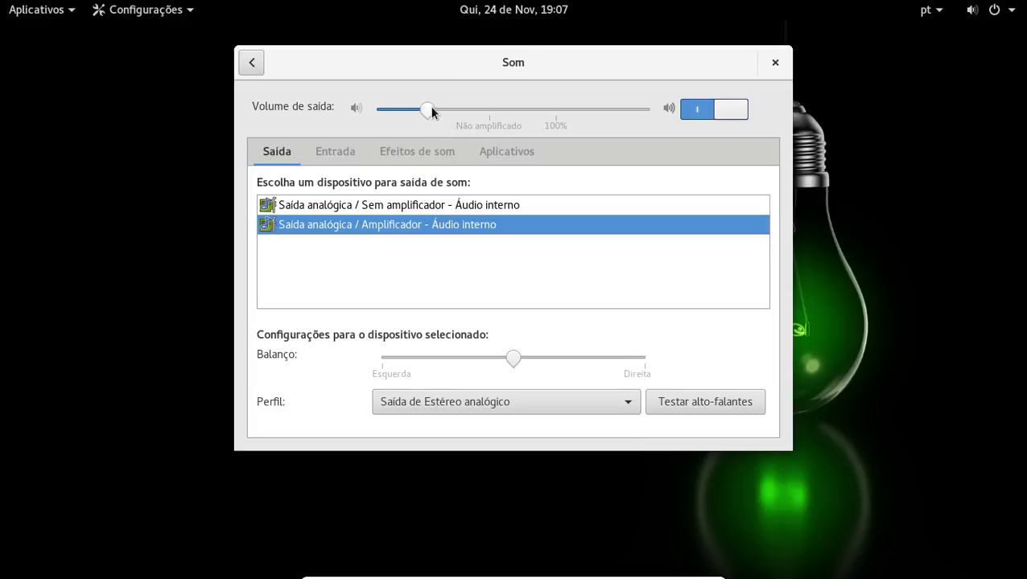
Raise output volume to maximum and play test sounds on the left and right speakers.
{"action": "left_click_drag", "start_coordinate": [430, 107], "coordinate": [671, 107]}
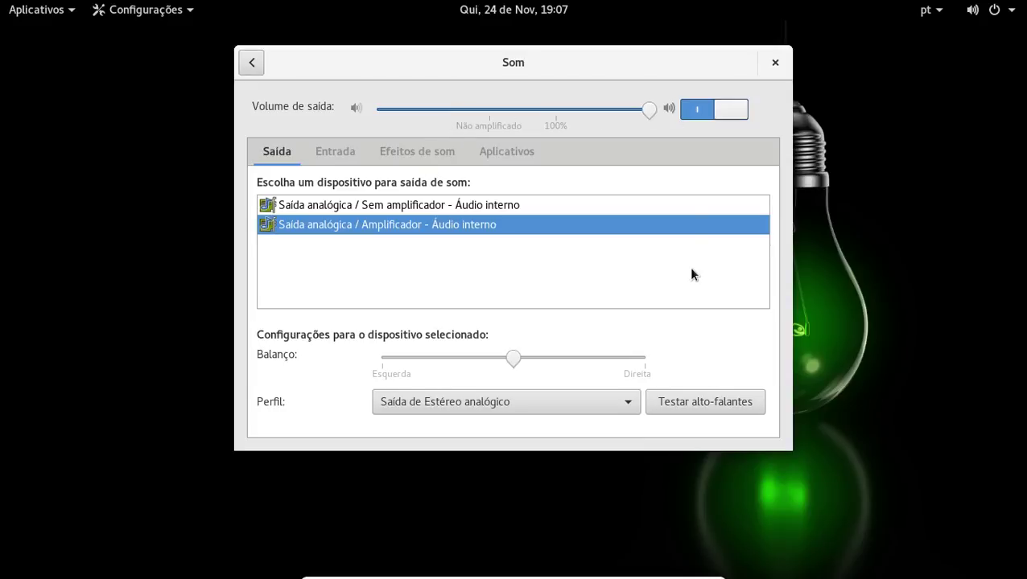
{"action": "left_click", "coordinate": [690, 404]}
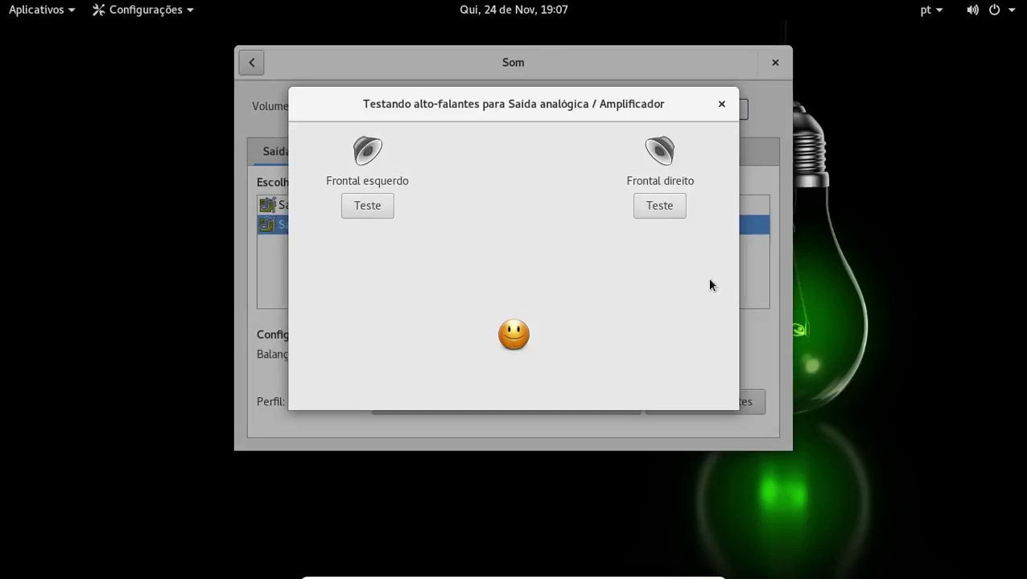
{"action": "left_click", "coordinate": [373, 214]}
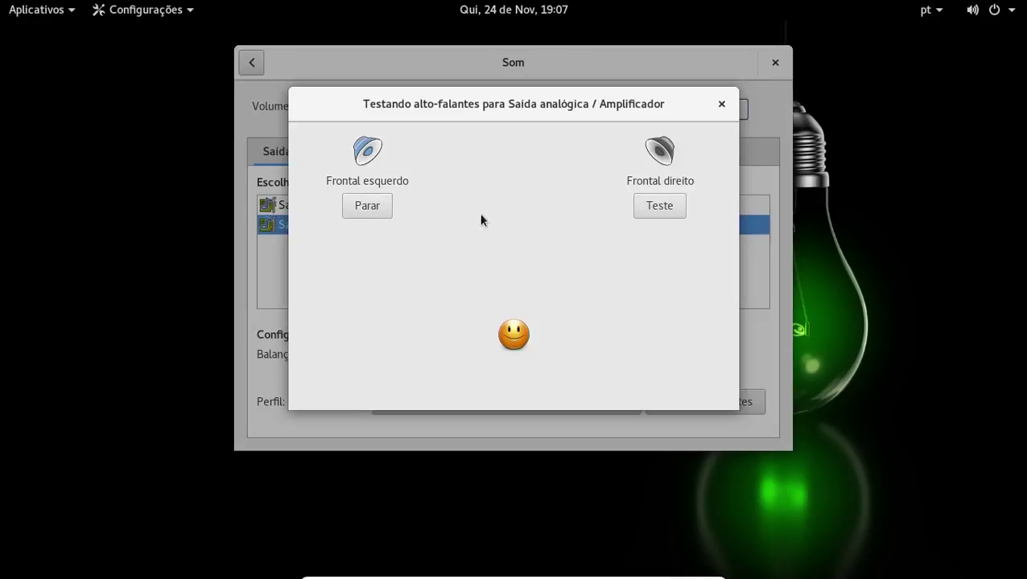
{"action": "left_click", "coordinate": [643, 209]}
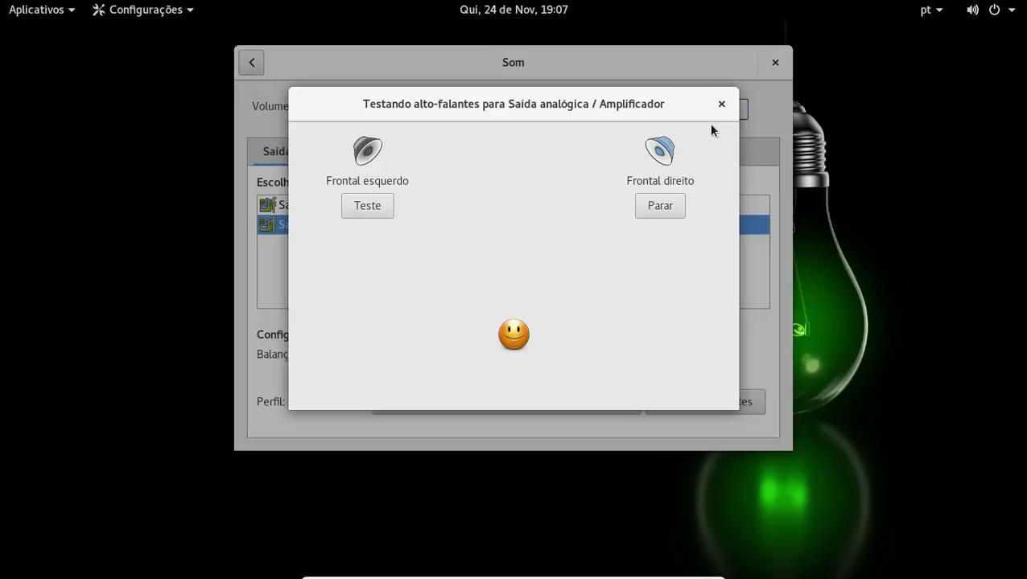
{"action": "left_click", "coordinate": [721, 103]}
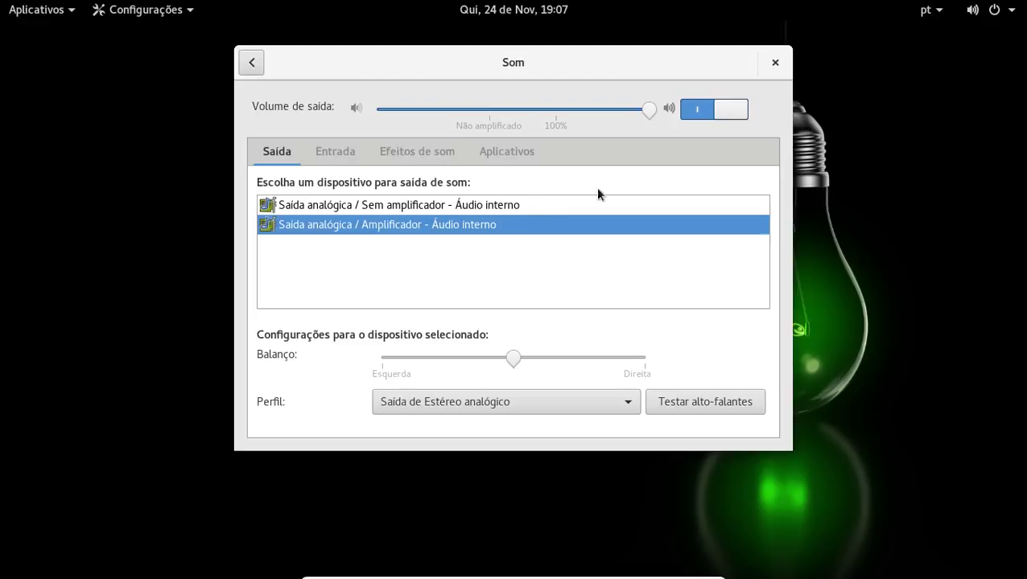
Check the Entrada tab, preview Latido, Pingo d'água, Copo and Sonar alerts, keep Padrão, and go back.
{"action": "left_click", "coordinate": [336, 150]}
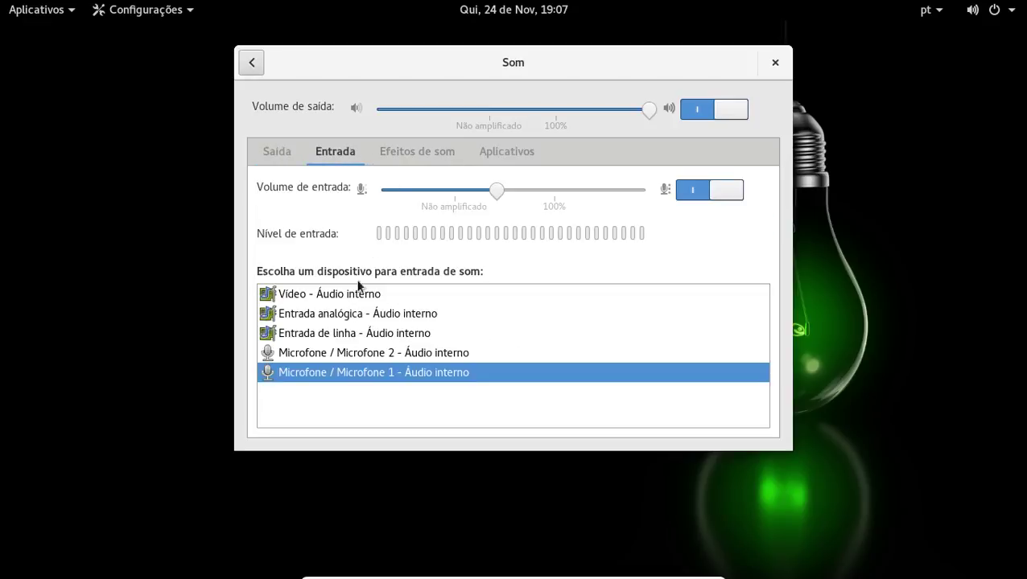
{"action": "left_click", "coordinate": [408, 152]}
{"action": "left_click", "coordinate": [286, 269]}
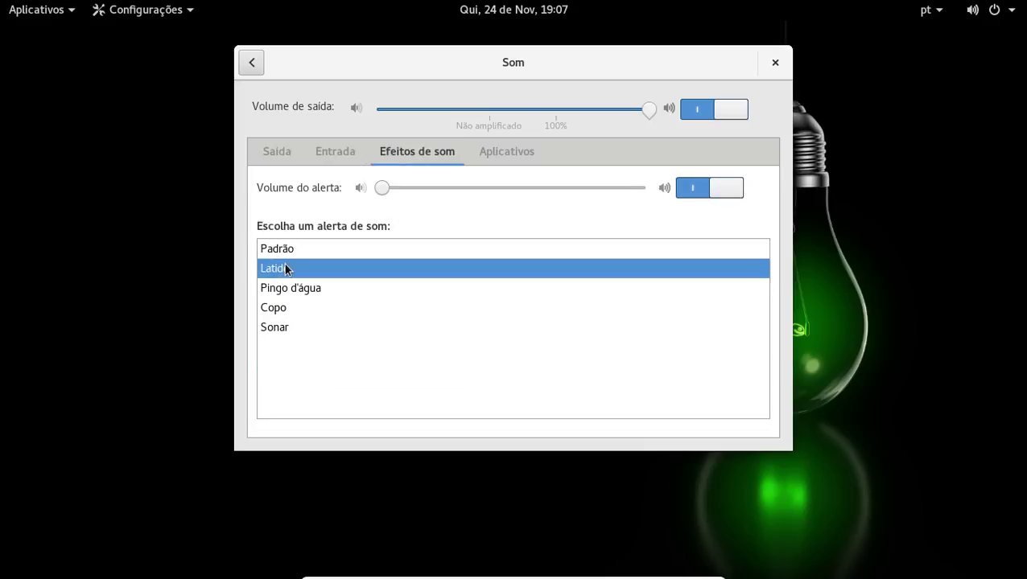
{"action": "left_click", "coordinate": [295, 289]}
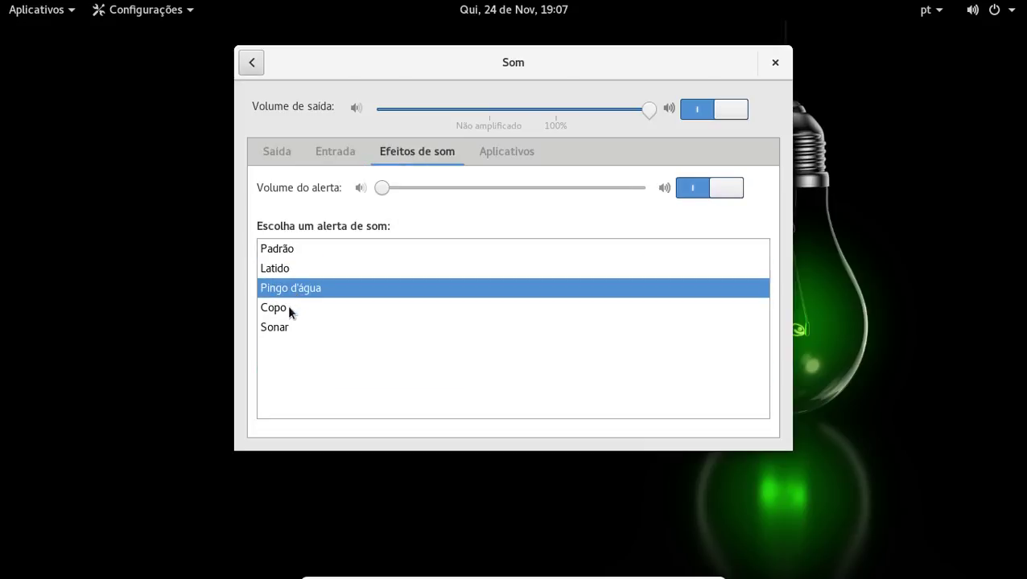
{"action": "left_click", "coordinate": [288, 307]}
{"action": "left_click", "coordinate": [287, 329]}
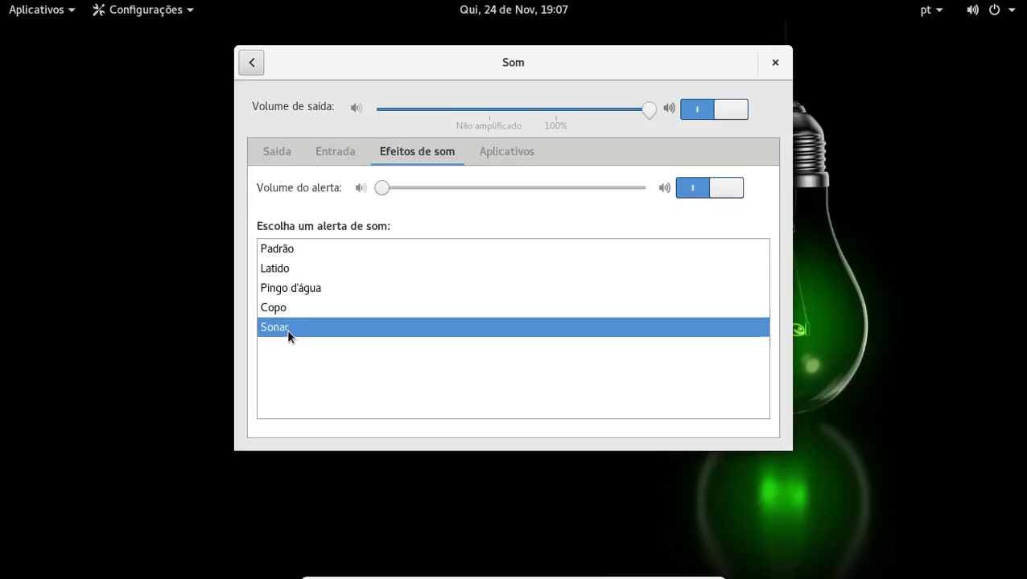
{"action": "left_click", "coordinate": [287, 252]}
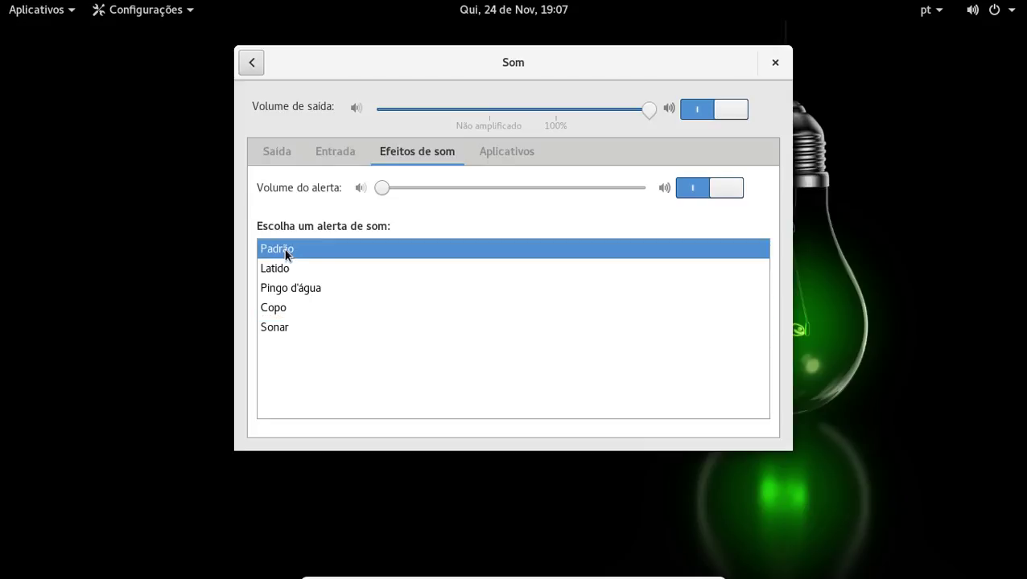
{"action": "left_click", "coordinate": [252, 64]}
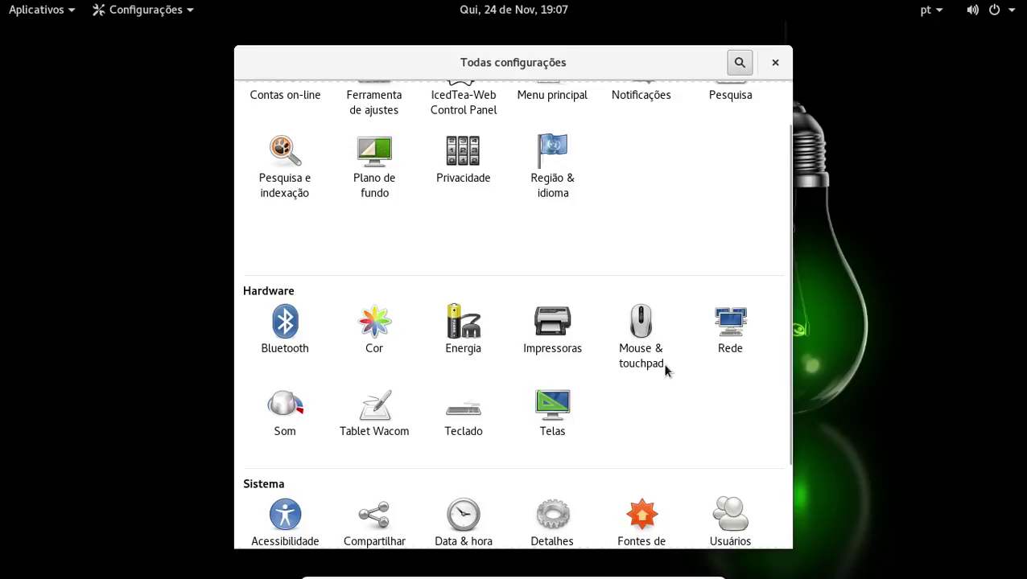
In Energia, set the screen to blank after 15 minutos and return to the overview.
{"action": "left_click", "coordinate": [465, 348]}
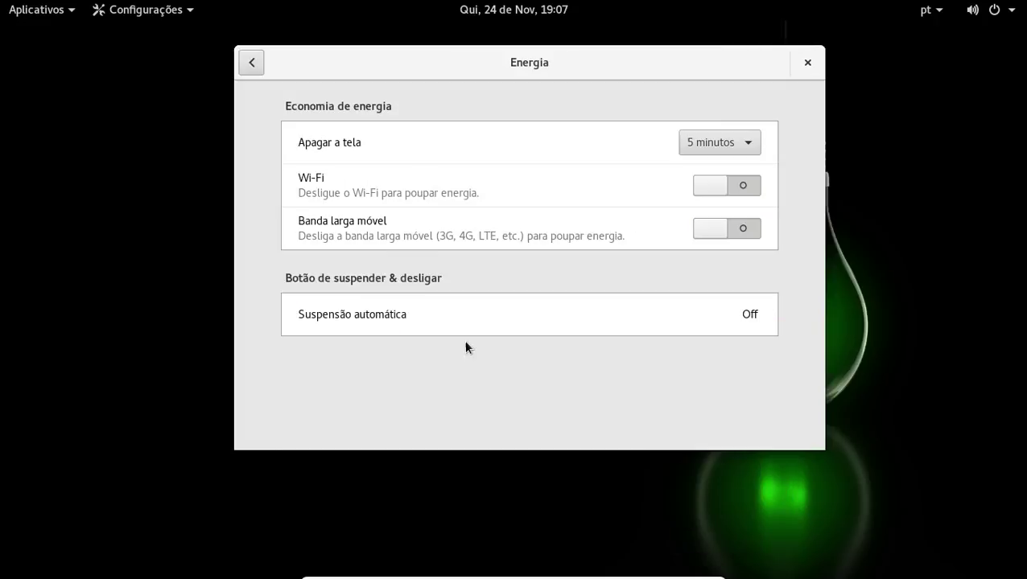
{"action": "left_click", "coordinate": [704, 141]}
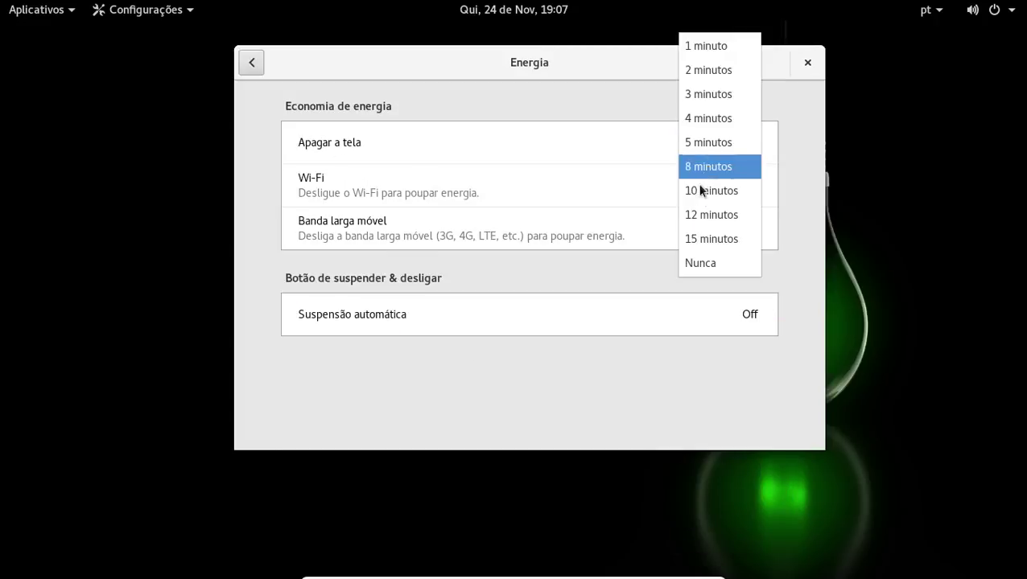
{"action": "left_click", "coordinate": [700, 239]}
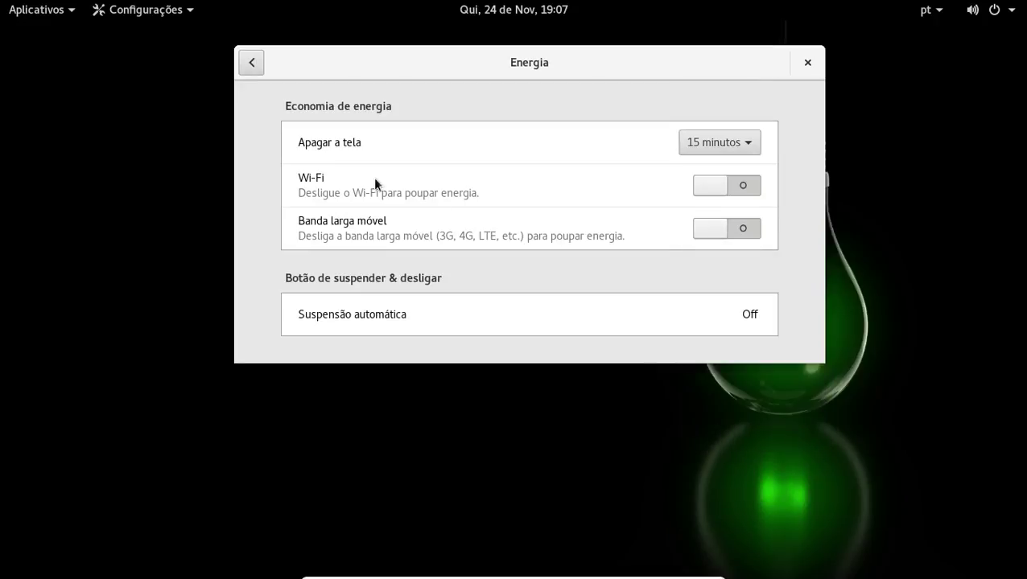
{"action": "left_click", "coordinate": [254, 64]}
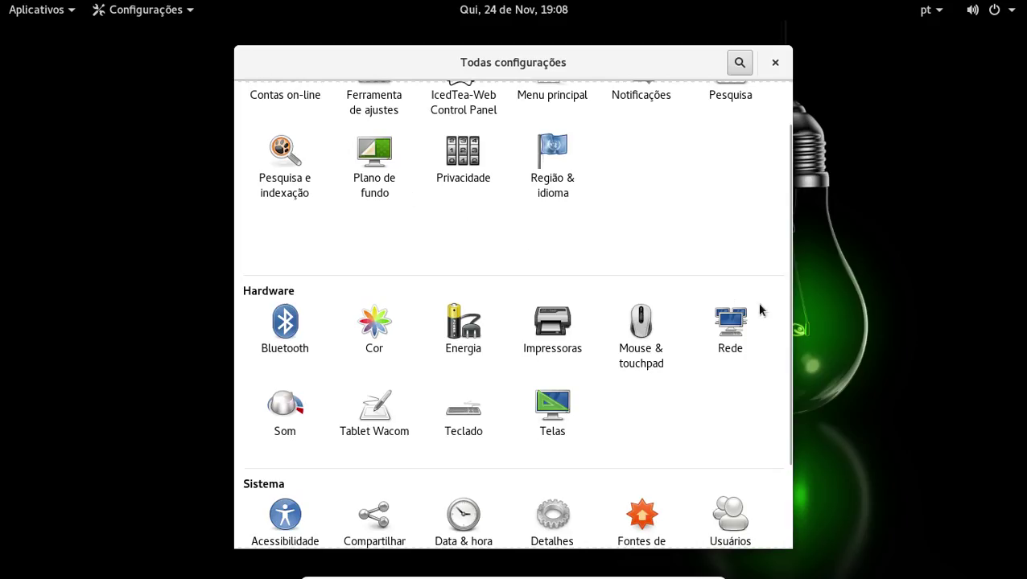
Glance at keyboard shortcuts and Data & hora, then open the Detalhes system overview.
{"action": "left_click", "coordinate": [450, 423]}
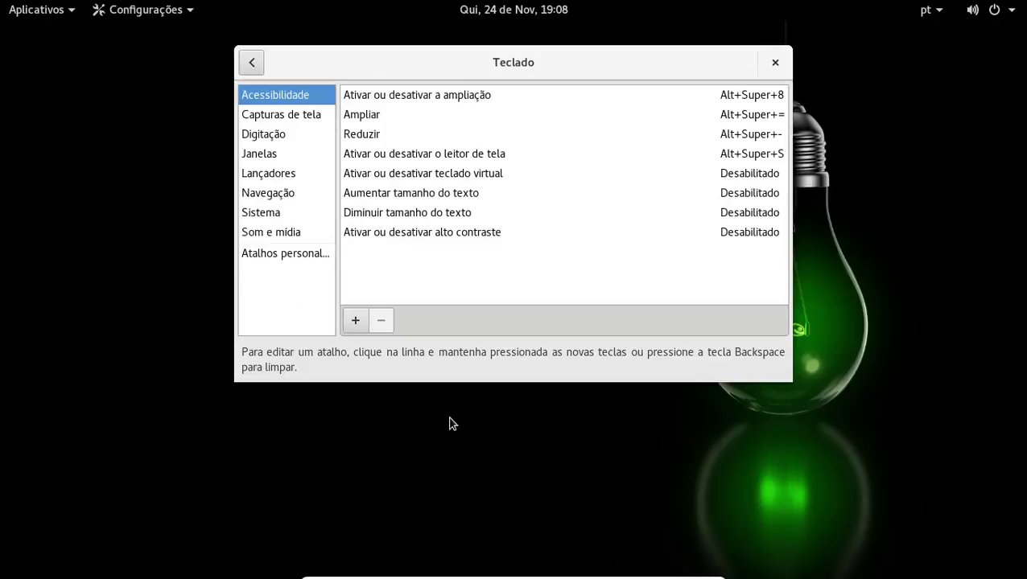
{"action": "left_click", "coordinate": [254, 65]}
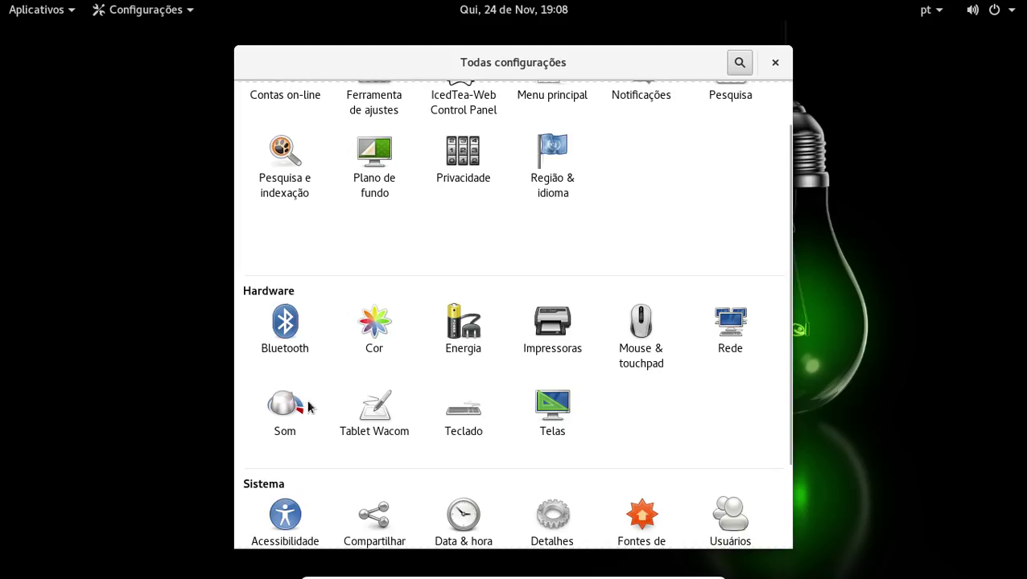
{"action": "scroll", "coordinate": [562, 374], "scroll_direction": "up", "scroll_amount": 1}
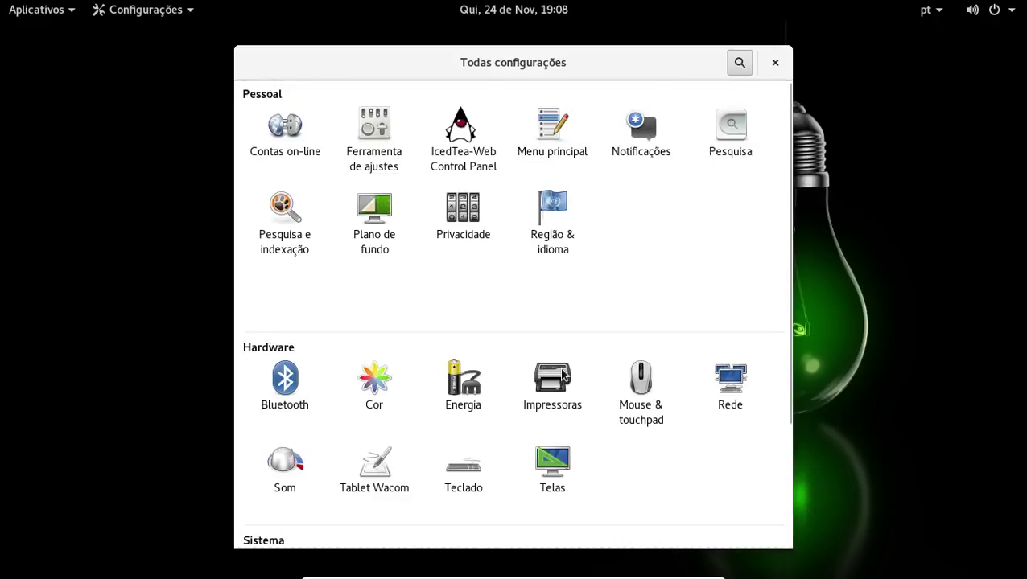
{"action": "scroll", "coordinate": [562, 375], "scroll_direction": "down", "scroll_amount": 3}
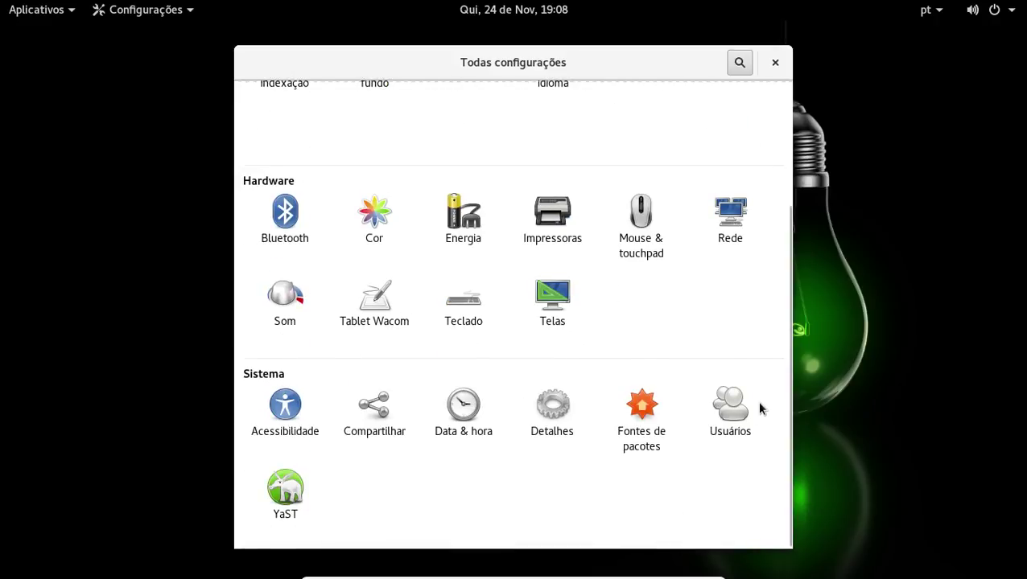
{"action": "left_click", "coordinate": [454, 418]}
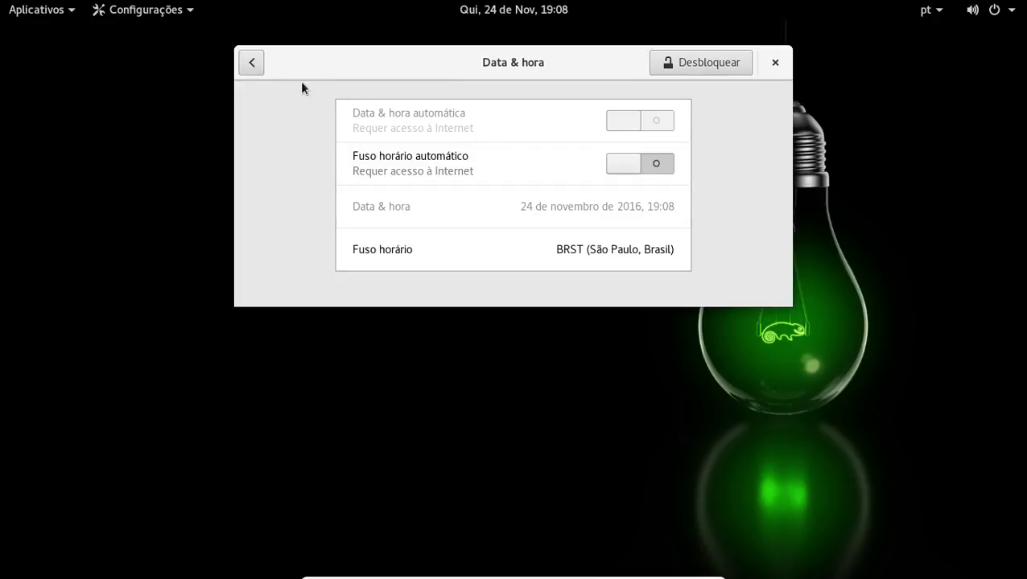
{"action": "left_click", "coordinate": [251, 63]}
{"action": "left_click", "coordinate": [552, 406]}
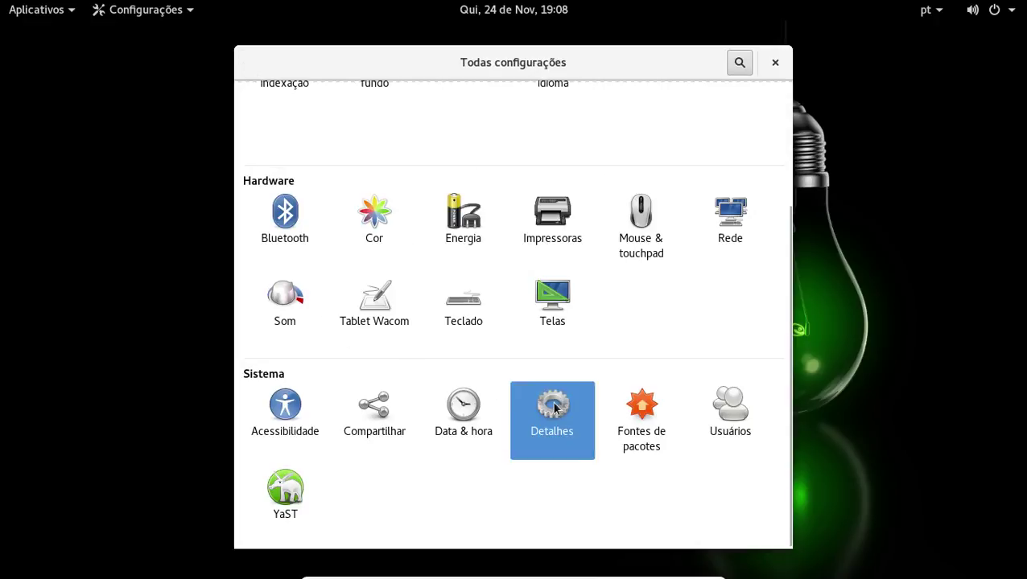
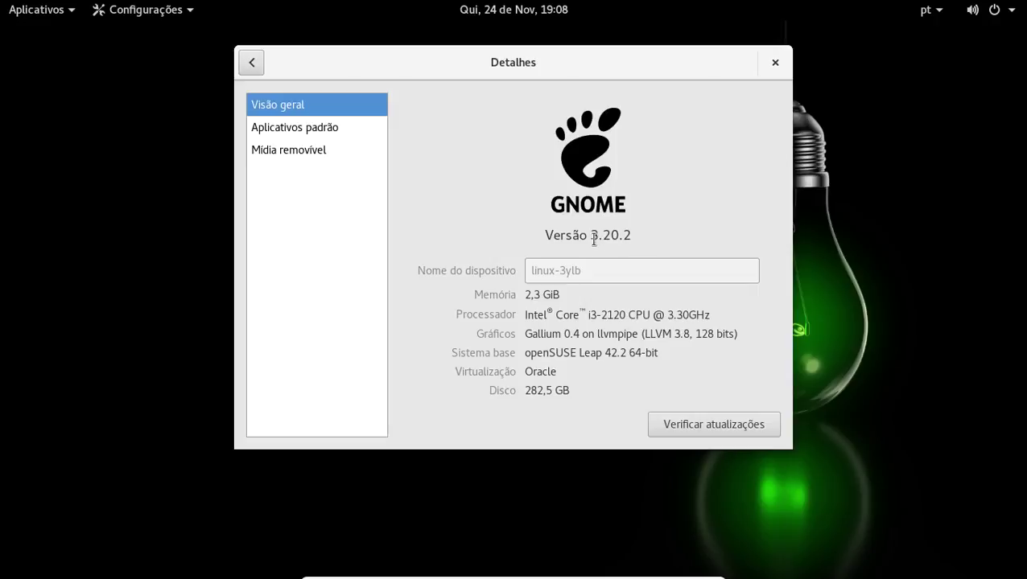
Select the GNOME version, 'Gallium' and the openSUSE Leap 42.2 64-bit base system text in Details.
{"action": "left_click_drag", "start_coordinate": [623, 228], "coordinate": [601, 229]}
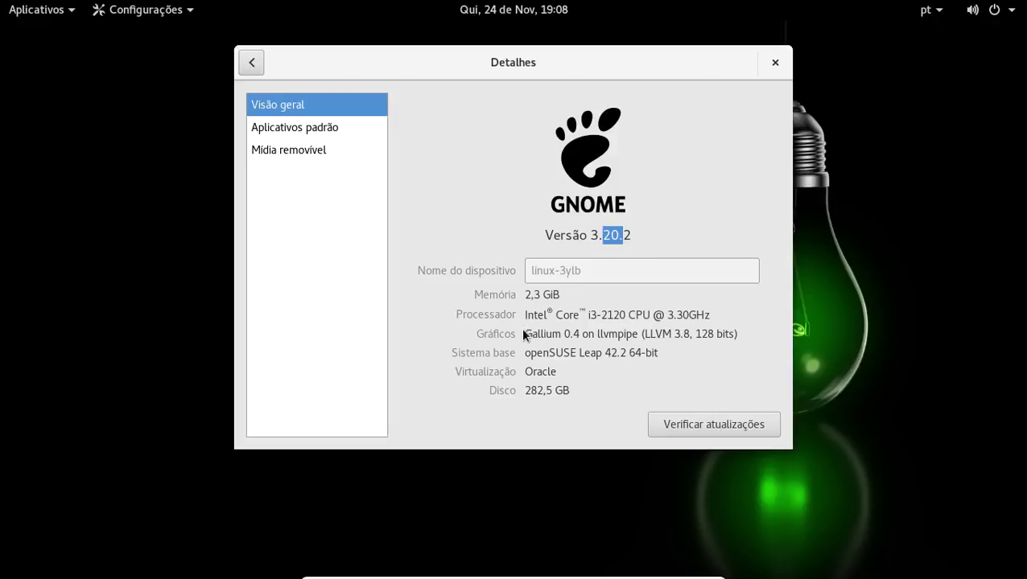
{"action": "left_click_drag", "start_coordinate": [525, 334], "coordinate": [565, 334]}
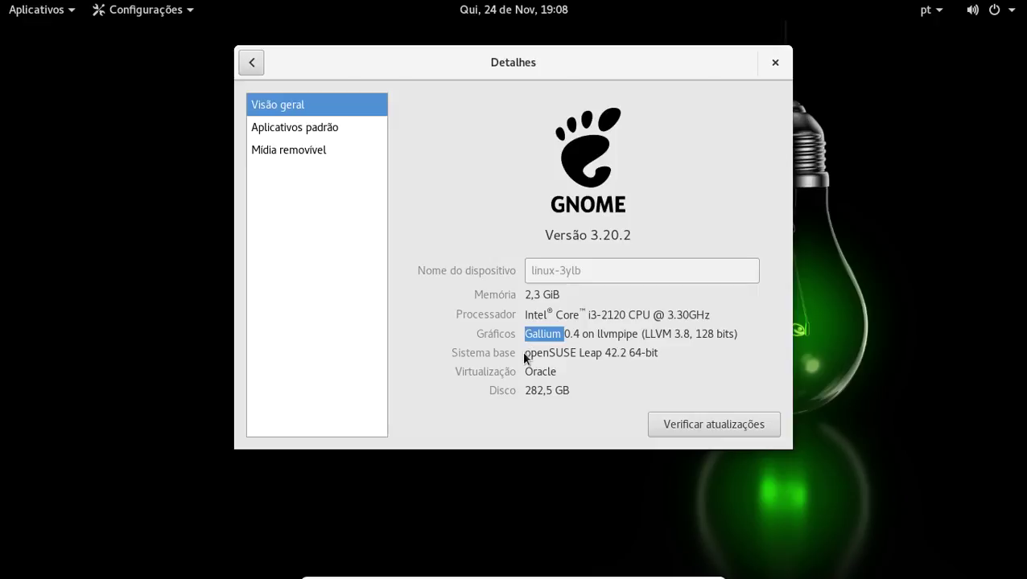
{"action": "left_click", "coordinate": [672, 352]}
{"action": "left_click_drag", "start_coordinate": [672, 353], "coordinate": [522, 390]}
View the Default Applications and Removable Media pages, then return to the settings overview.
{"action": "left_click", "coordinate": [301, 137]}
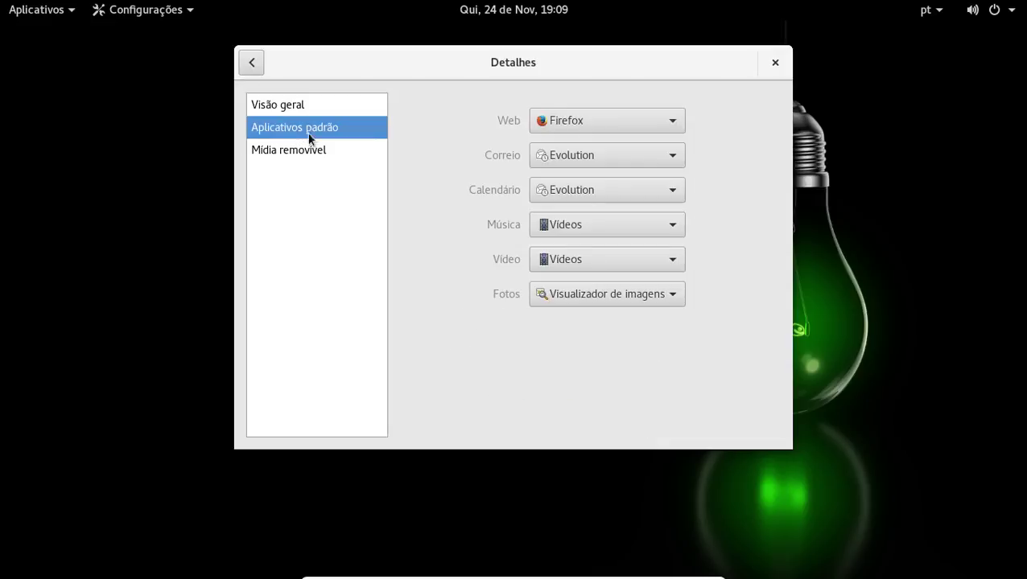
{"action": "left_click", "coordinate": [305, 151]}
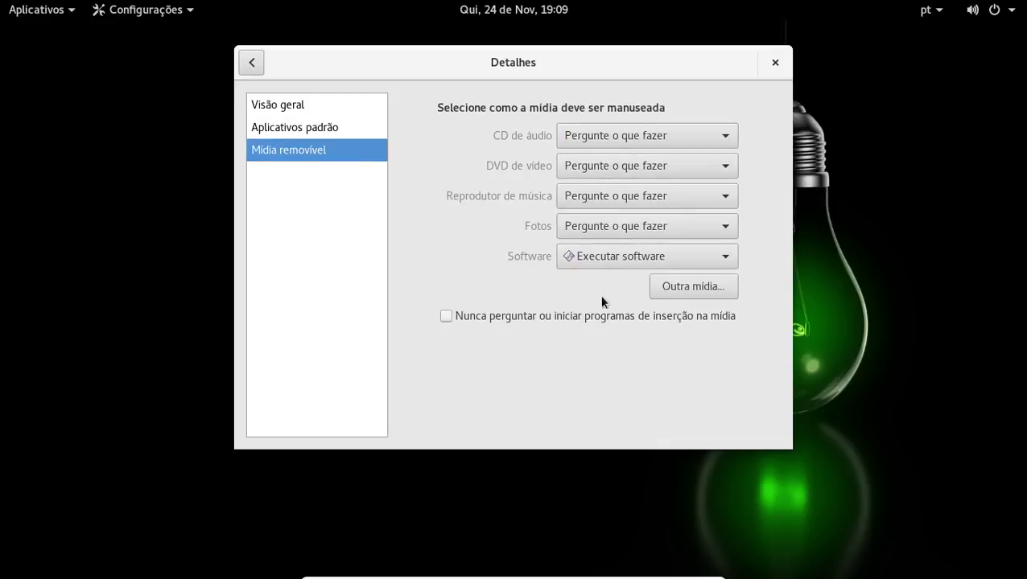
{"action": "left_click", "coordinate": [250, 62]}
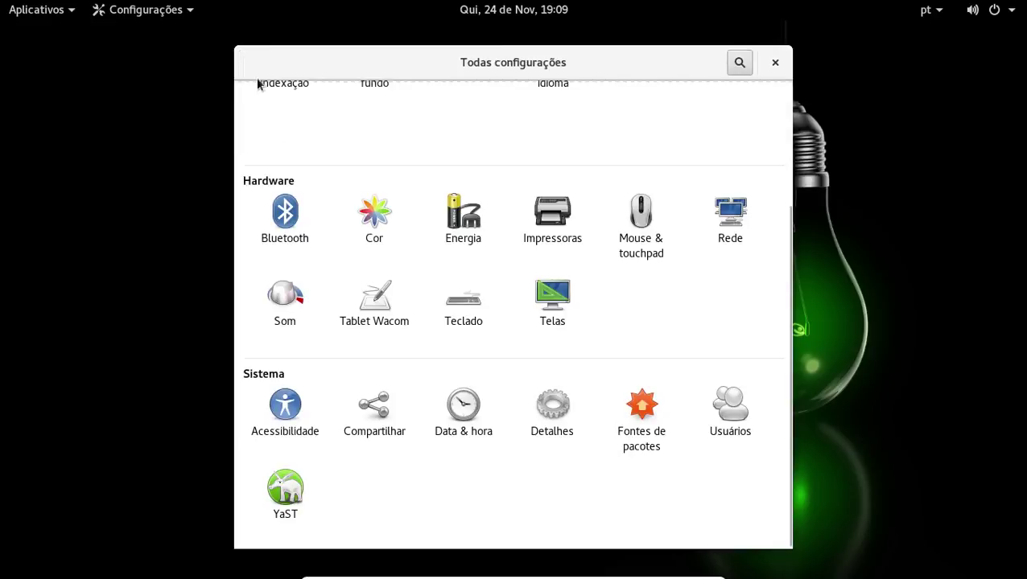
Check package sources, then set the Users account picture to the penguin and return to All Settings.
{"action": "left_click", "coordinate": [641, 415]}
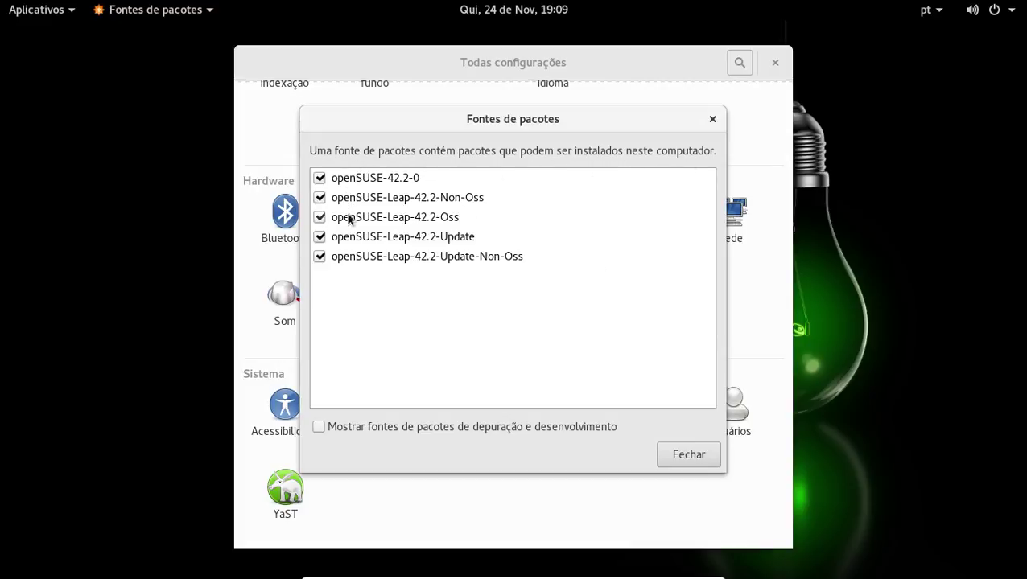
{"action": "left_click", "coordinate": [696, 460]}
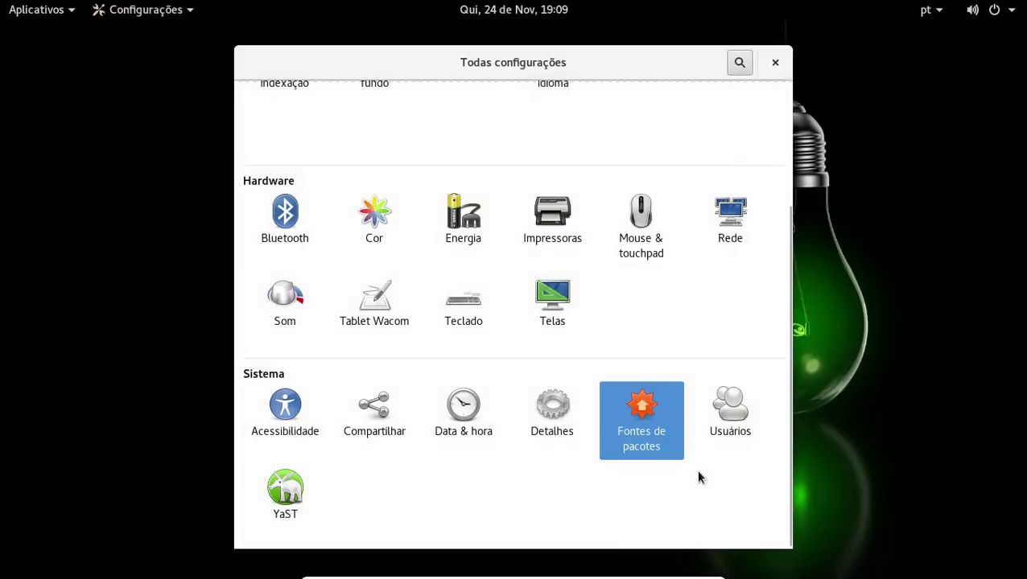
{"action": "left_click", "coordinate": [732, 426]}
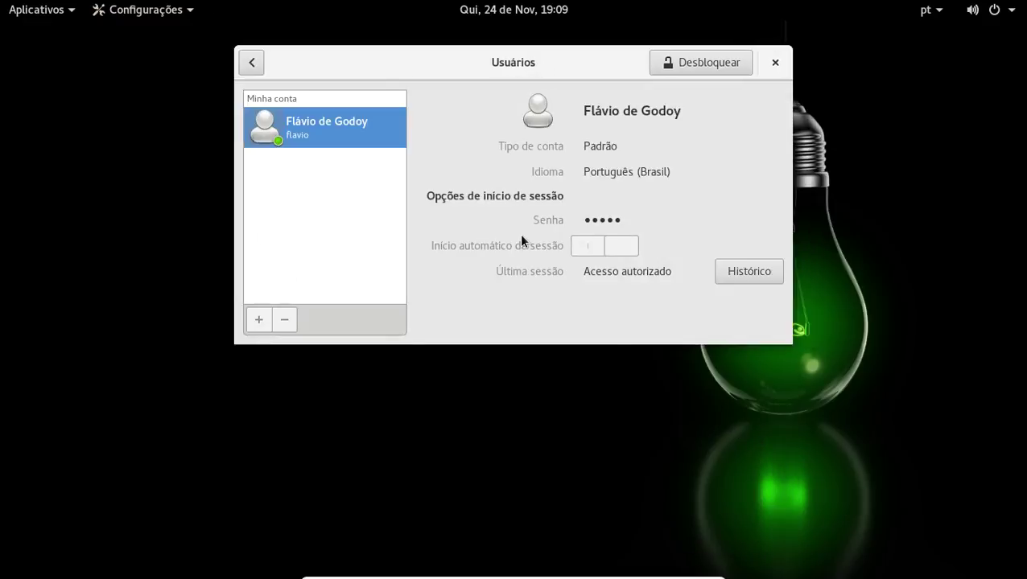
{"action": "left_click", "coordinate": [542, 118]}
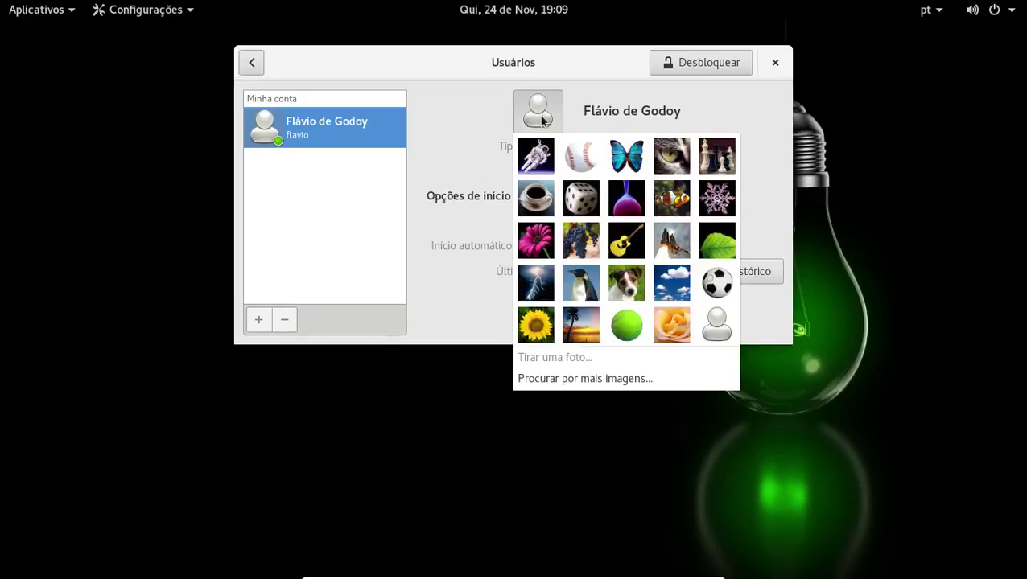
{"action": "left_click", "coordinate": [582, 281]}
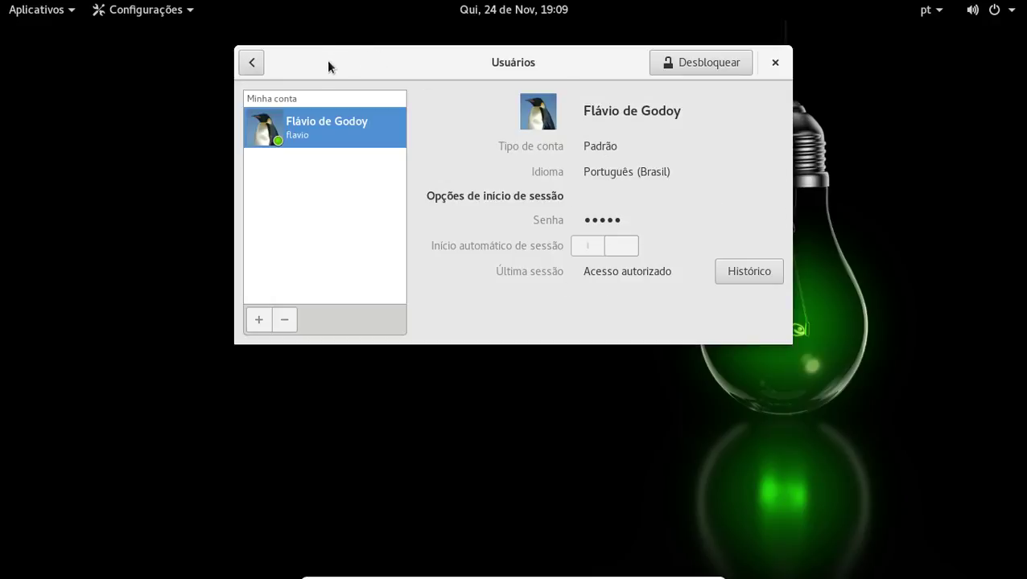
{"action": "left_click", "coordinate": [251, 62]}
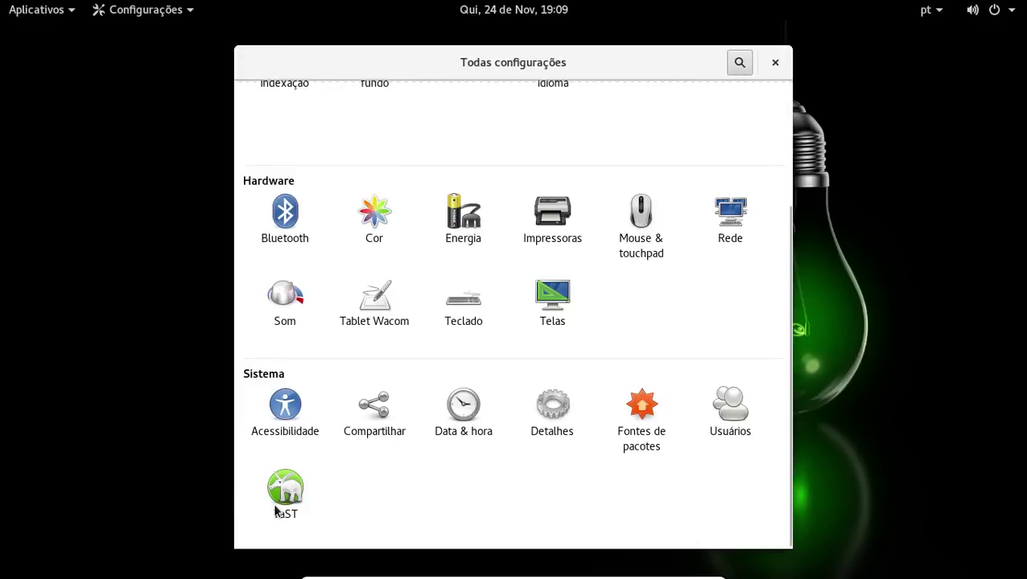
{"action": "left_click", "coordinate": [310, 500]}
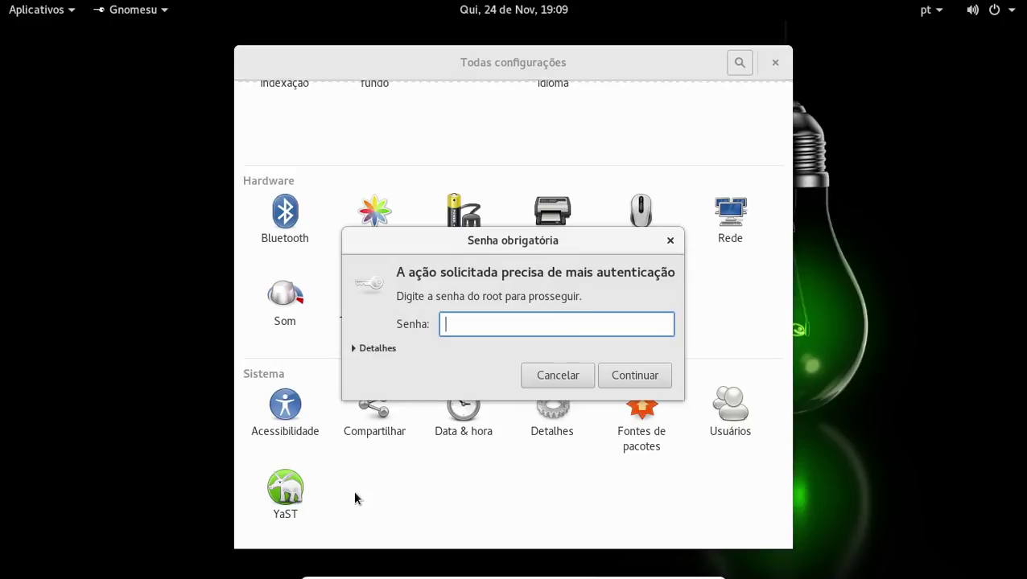
{"action": "type", "text": "••••••••••••••••"}
{"action": "key", "text": "Return"}
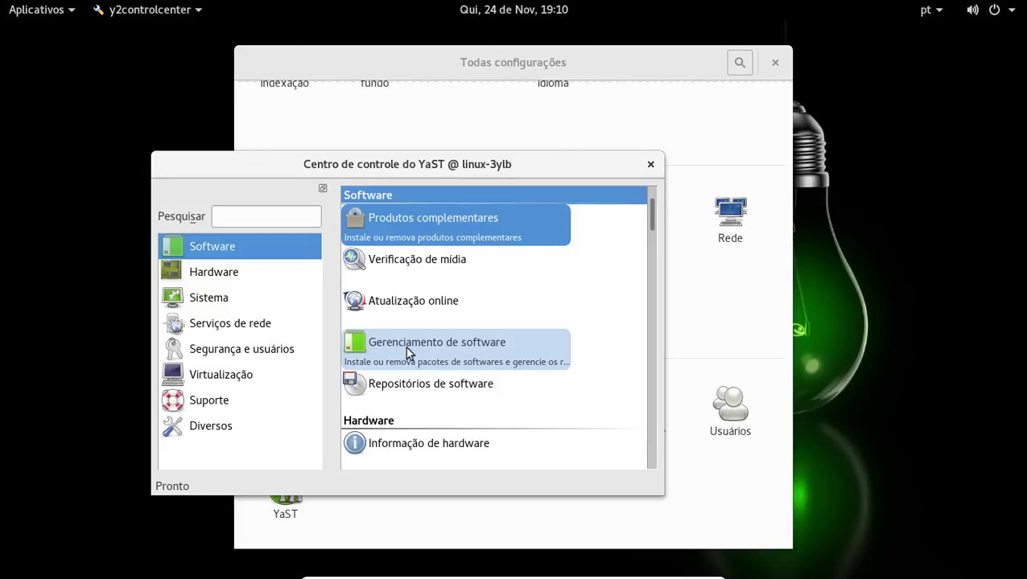
{"action": "left_click_drag", "start_coordinate": [407, 174], "coordinate": [498, 168]}
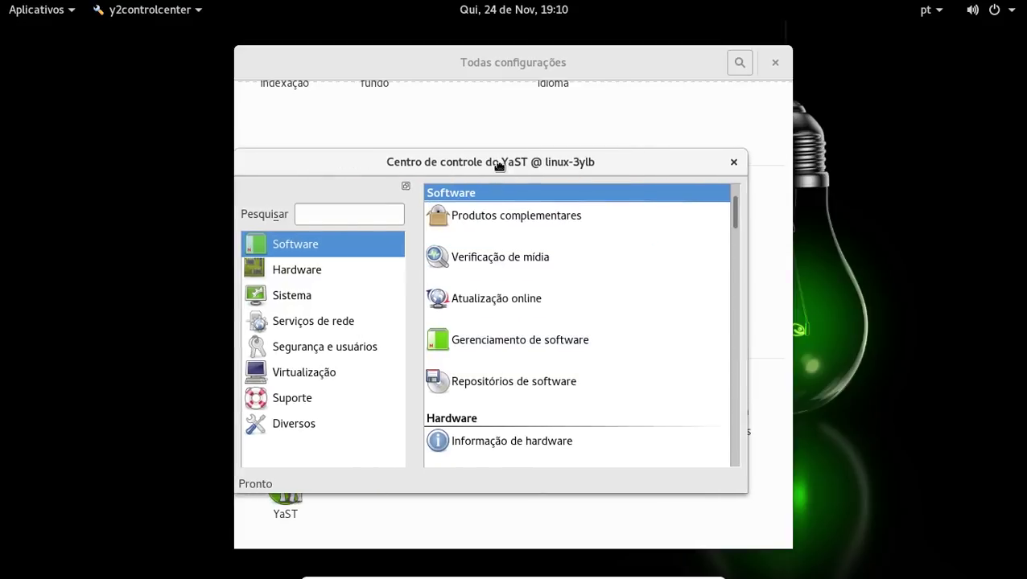
{"action": "double_click", "coordinate": [498, 165]}
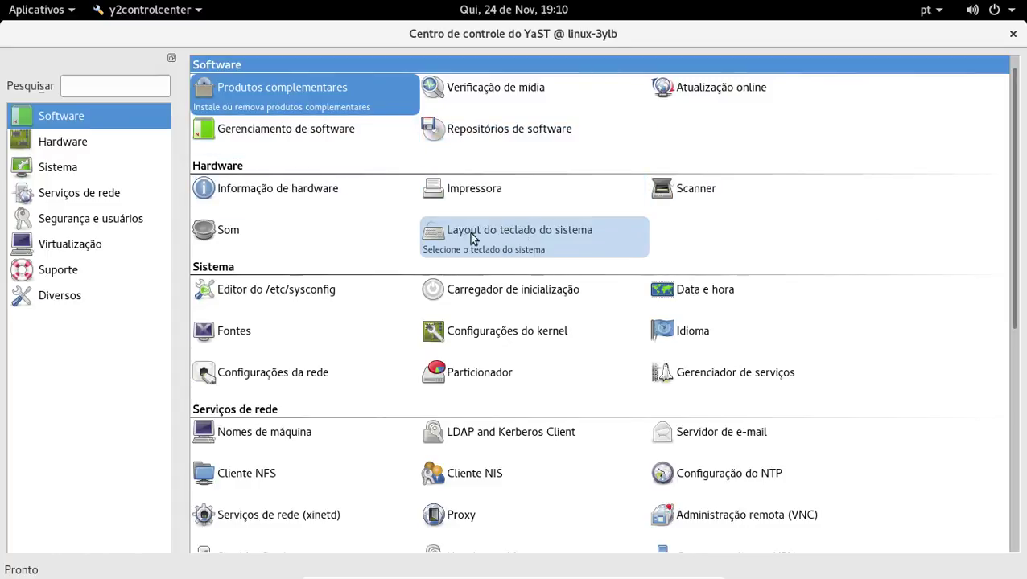
{"action": "scroll", "coordinate": [382, 239], "scroll_direction": "down", "scroll_amount": 3}
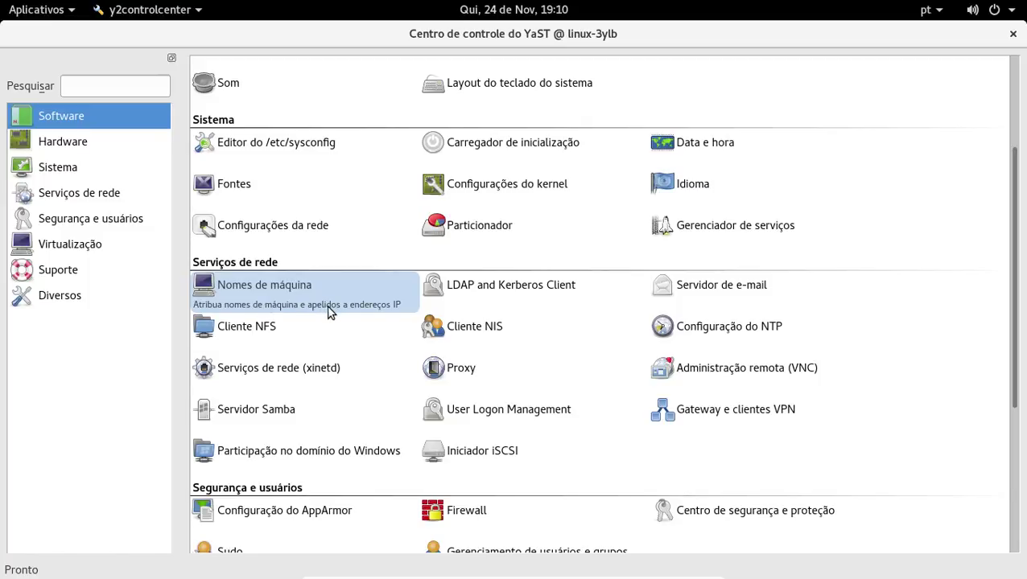
{"action": "scroll", "coordinate": [328, 312], "scroll_direction": "down", "scroll_amount": 5}
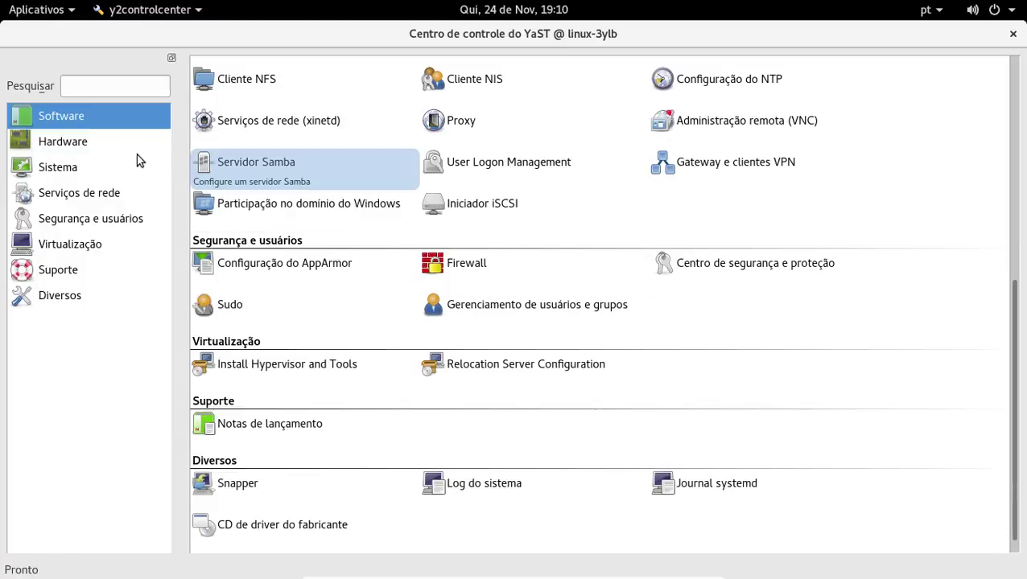
{"action": "left_click", "coordinate": [75, 145]}
{"action": "scroll", "coordinate": [369, 150], "scroll_direction": "down", "scroll_amount": 5}
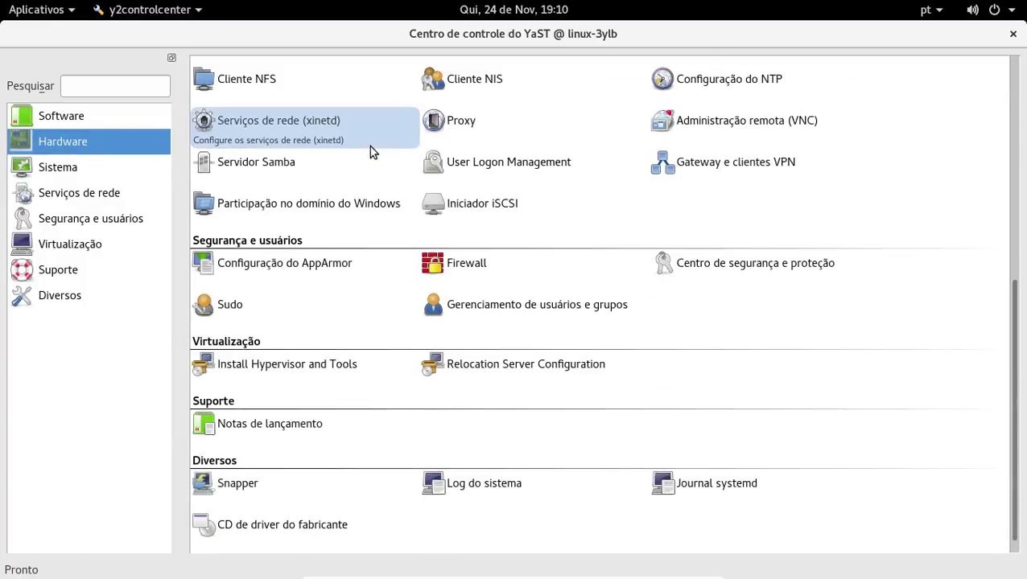
{"action": "left_click", "coordinate": [69, 170]}
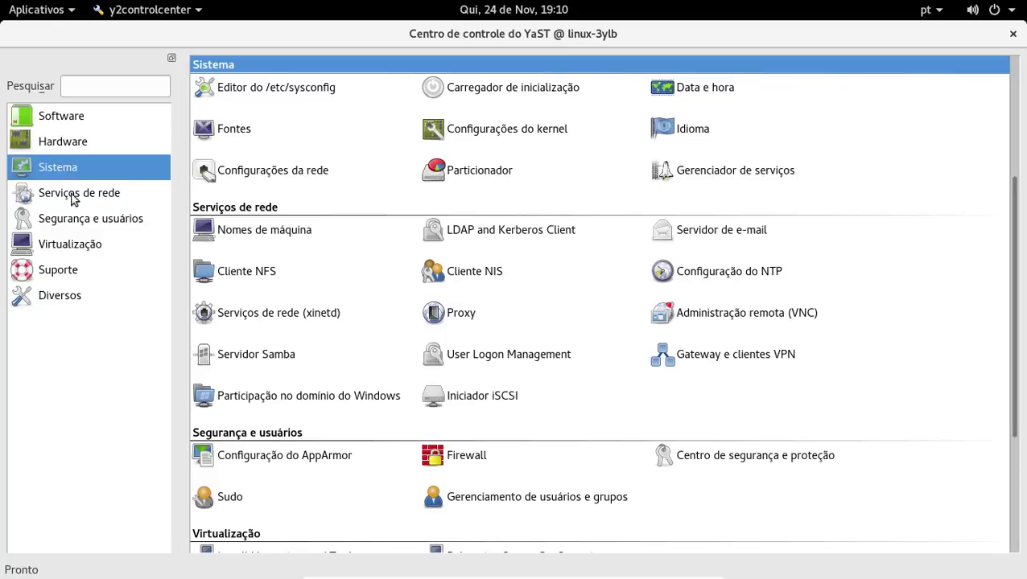
{"action": "left_click", "coordinate": [72, 199]}
{"action": "scroll", "coordinate": [435, 243], "scroll_direction": "down", "scroll_amount": 2}
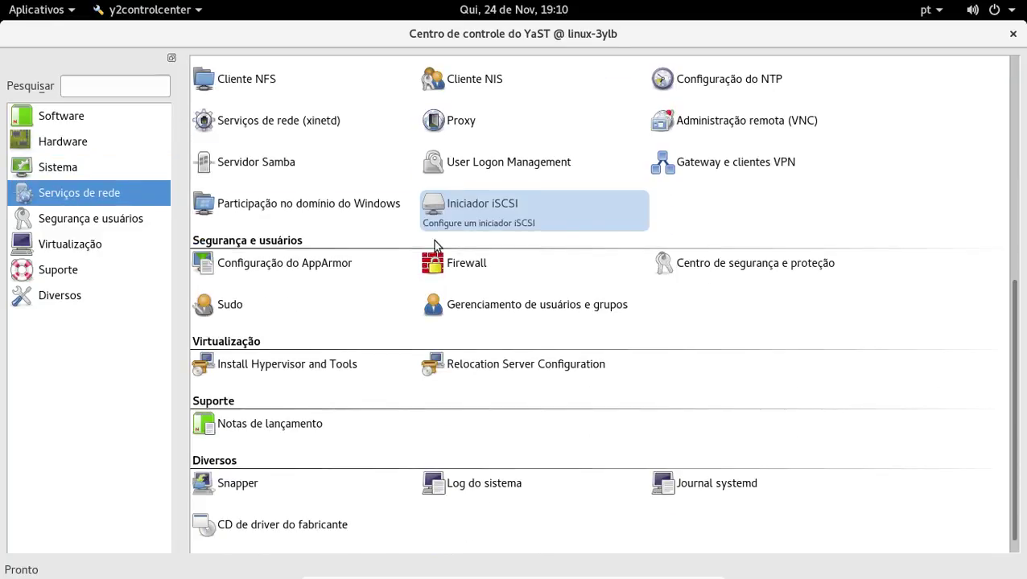
{"action": "left_click", "coordinate": [95, 222]}
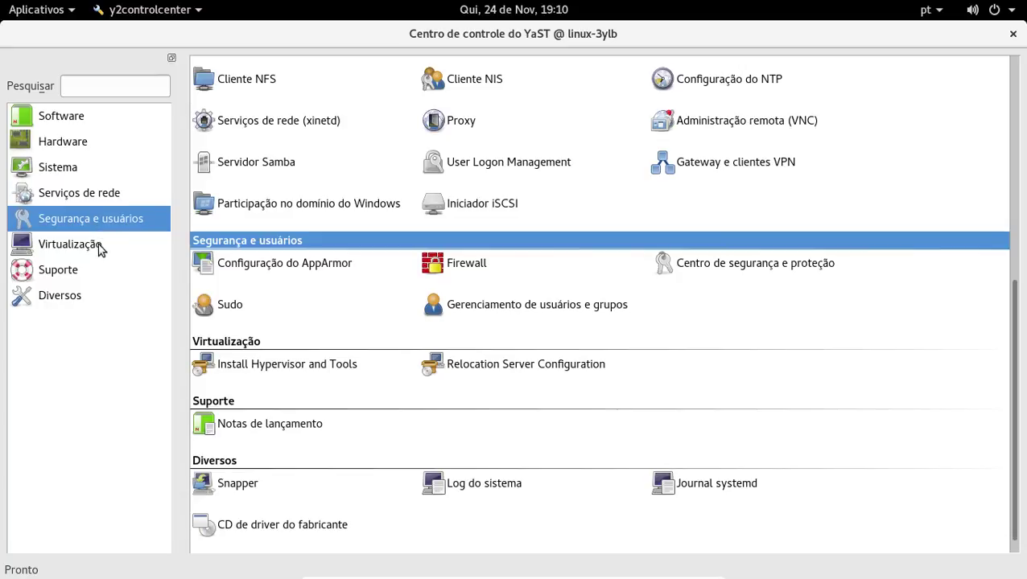
{"action": "left_click", "coordinate": [77, 251]}
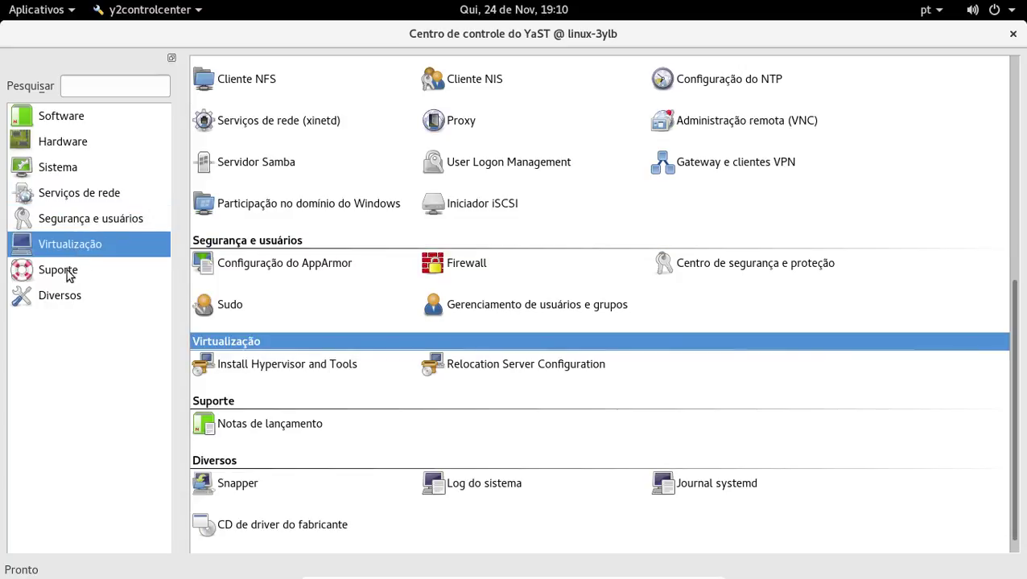
{"action": "left_click", "coordinate": [69, 276]}
{"action": "left_click", "coordinate": [61, 302]}
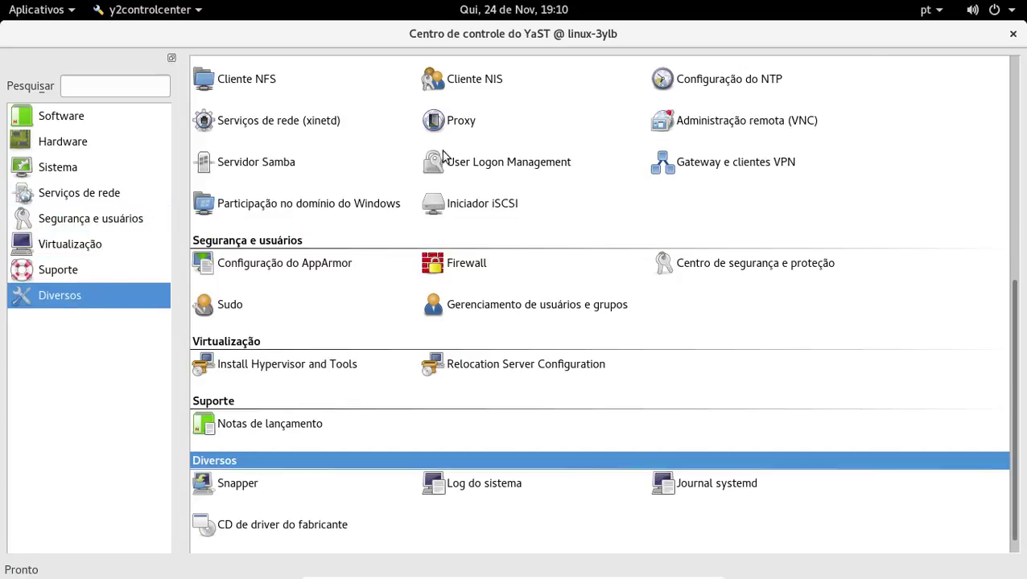
{"action": "double_click", "coordinate": [897, 34]}
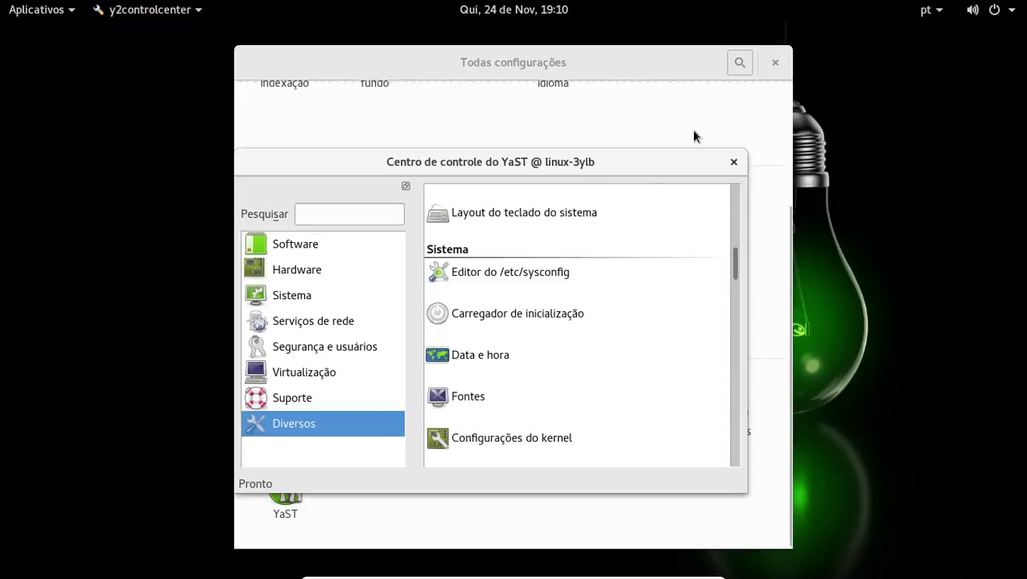
{"action": "left_click", "coordinate": [733, 162]}
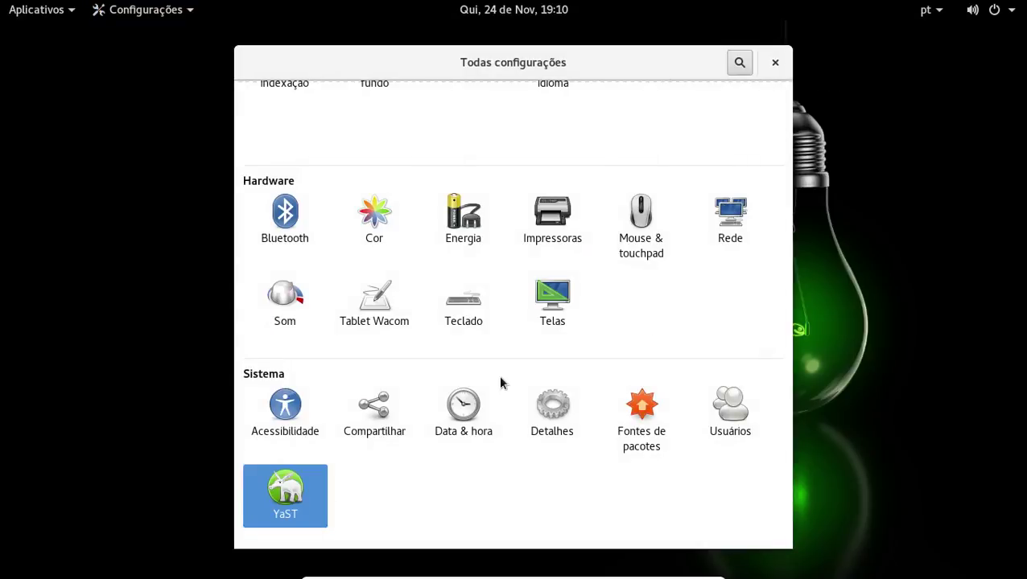
Close Settings and glance at the calendar panel and the system menu.
{"action": "left_click", "coordinate": [775, 64]}
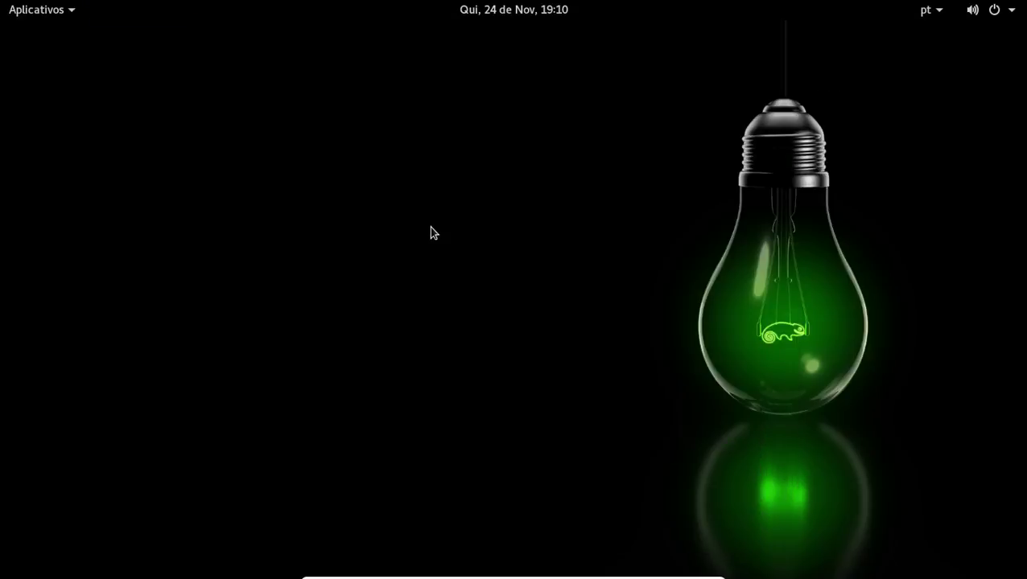
{"action": "left_click", "coordinate": [501, 12]}
{"action": "left_click", "coordinate": [501, 14]}
{"action": "left_click", "coordinate": [1012, 15]}
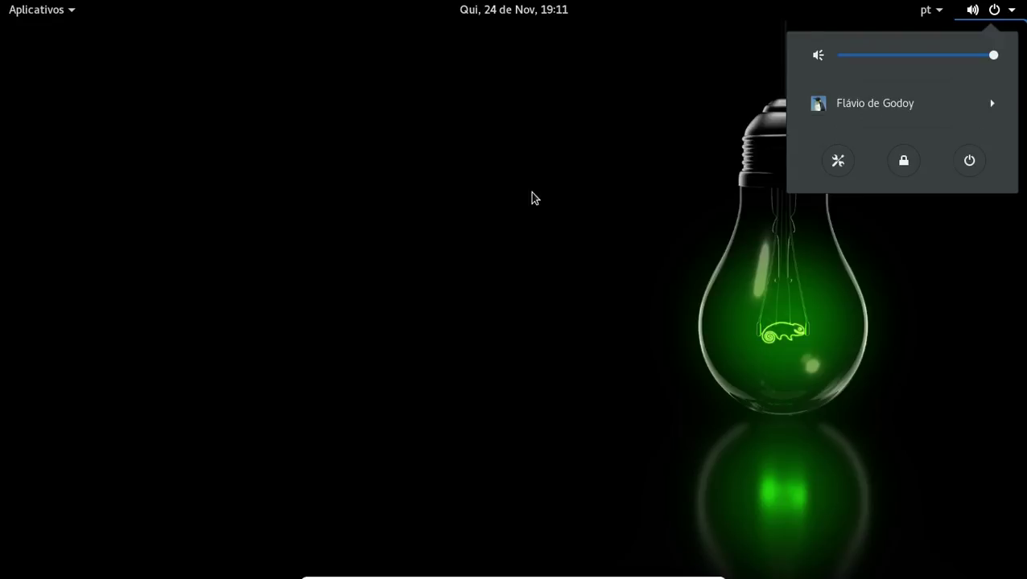
{"action": "left_click", "coordinate": [457, 159]}
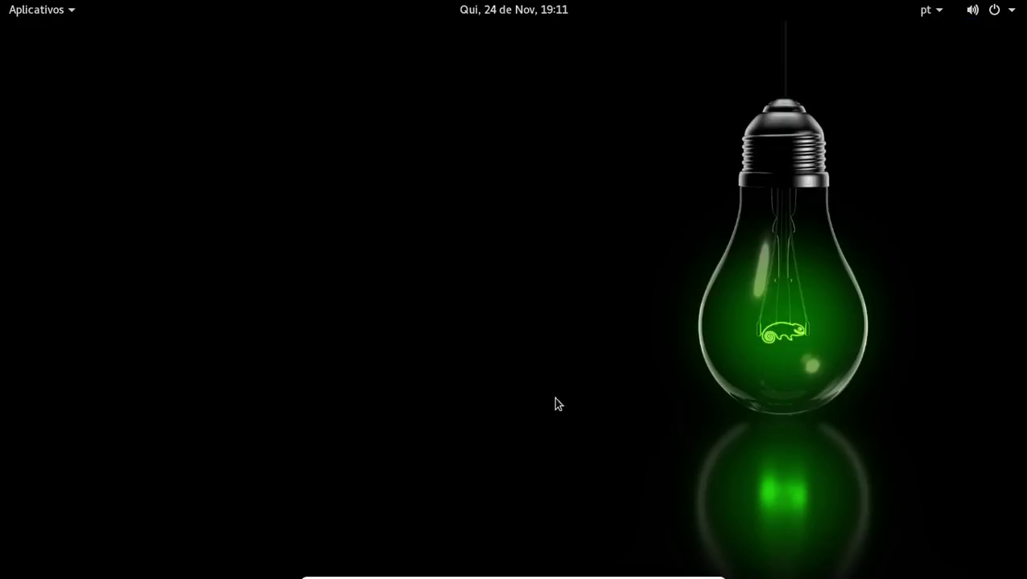
Launch the Arquivos file manager from the Applications menu's Accessories category.
{"action": "left_click", "coordinate": [53, 12]}
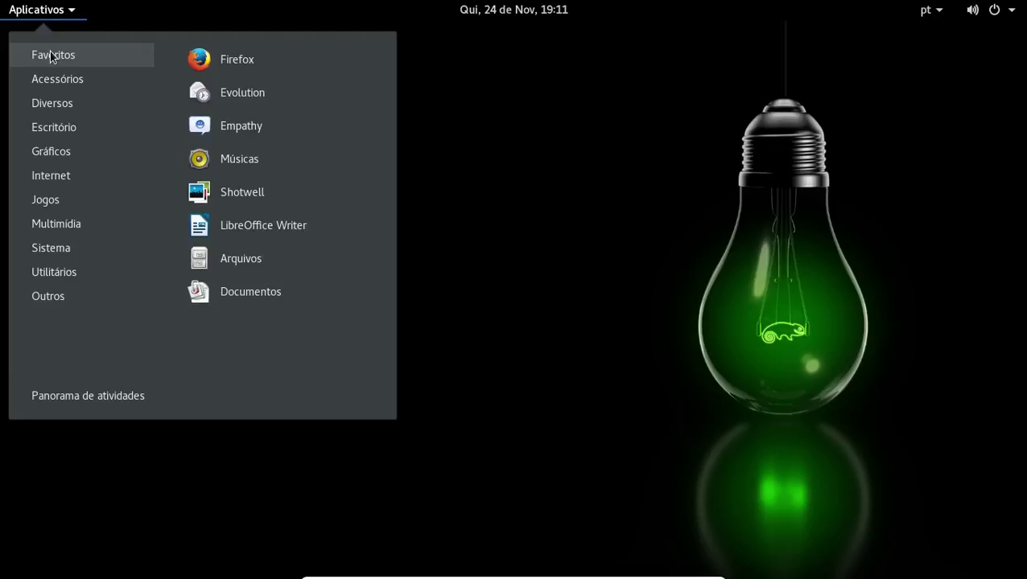
{"action": "mouse_move", "coordinate": [59, 78]}
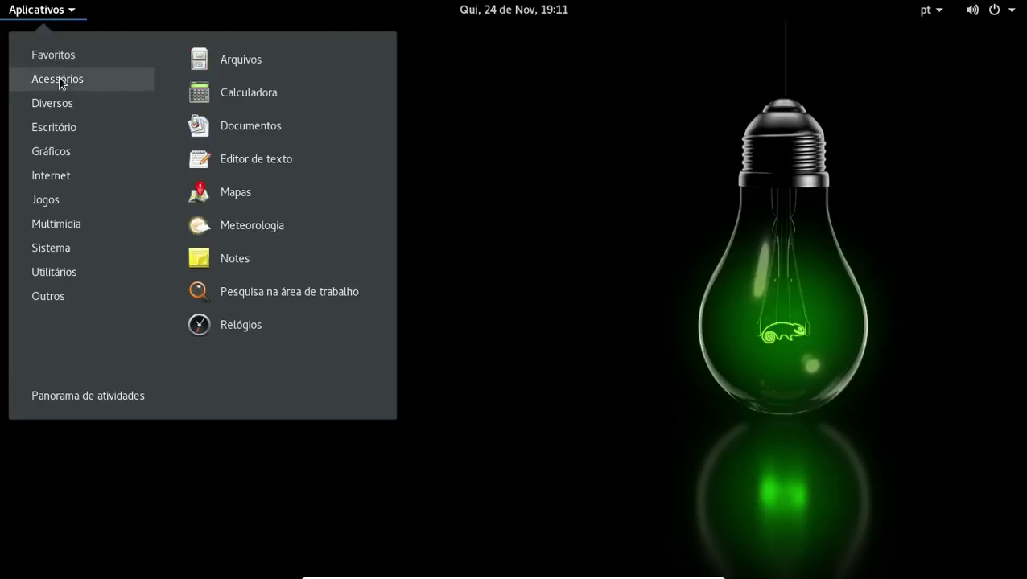
{"action": "mouse_move", "coordinate": [71, 56]}
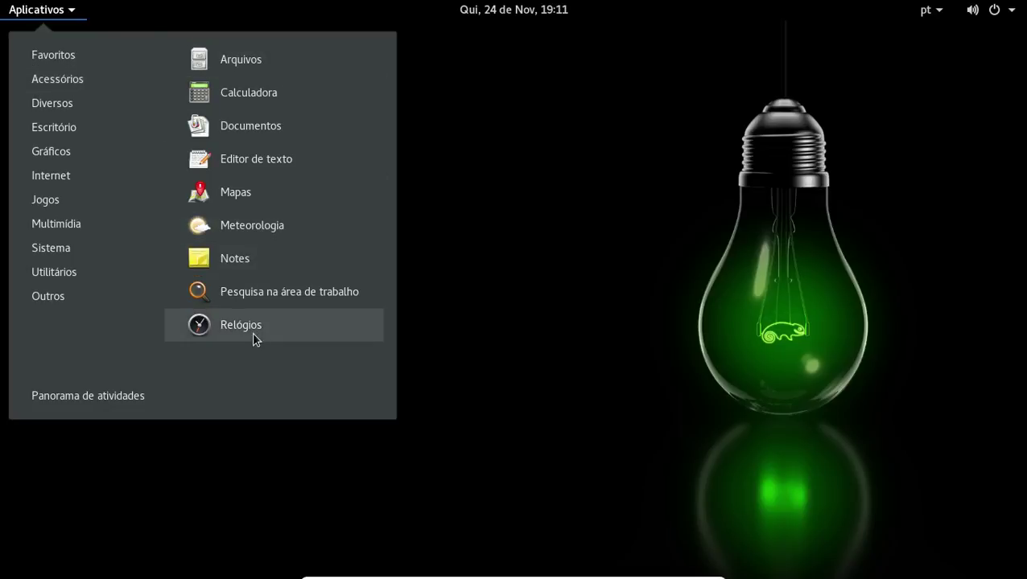
{"action": "left_click", "coordinate": [291, 64]}
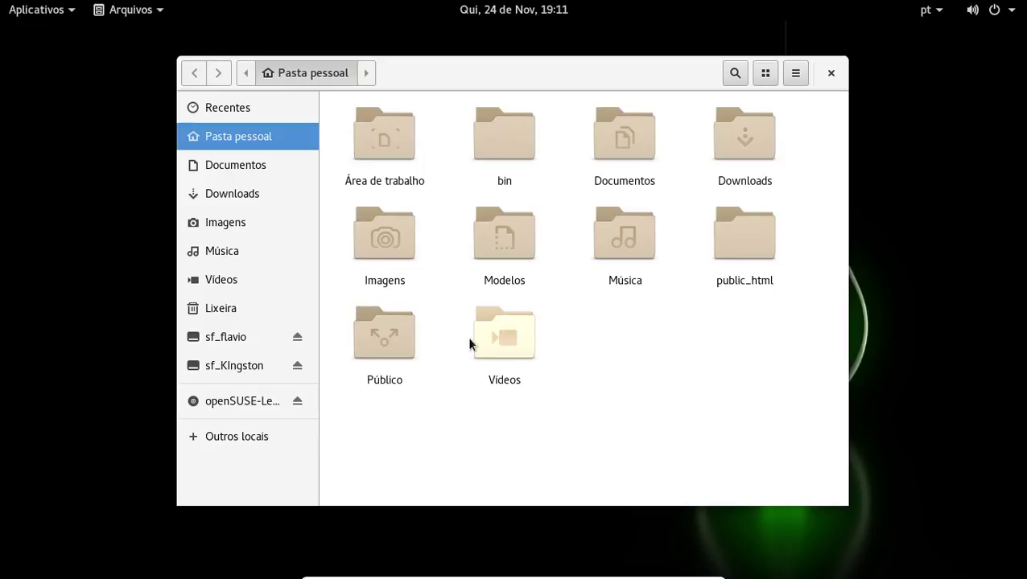
Open the Modelos and Imagens folders, returning to the home folder each time.
{"action": "left_click", "coordinate": [494, 246]}
{"action": "double_click", "coordinate": [493, 244]}
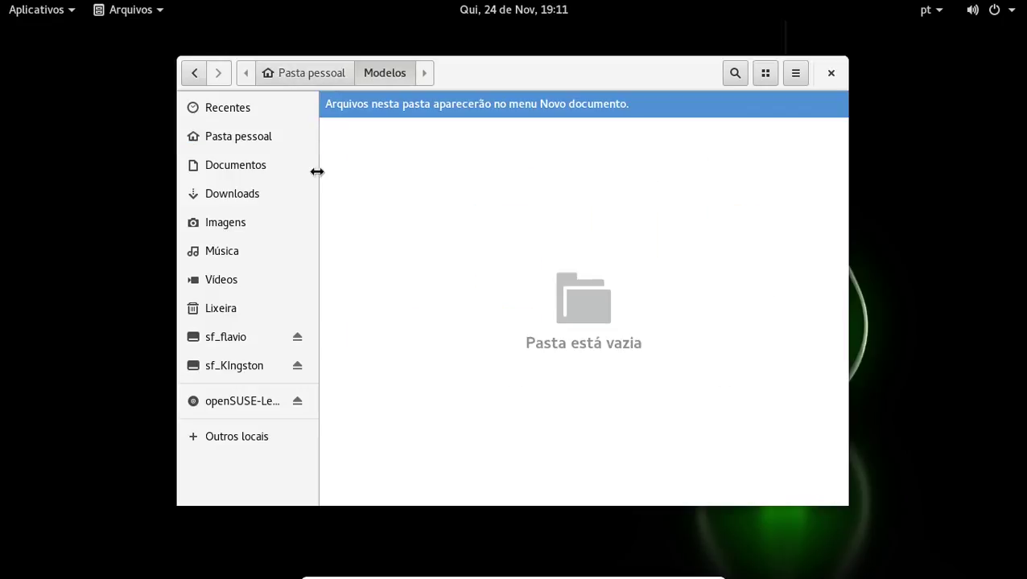
{"action": "left_click", "coordinate": [197, 75]}
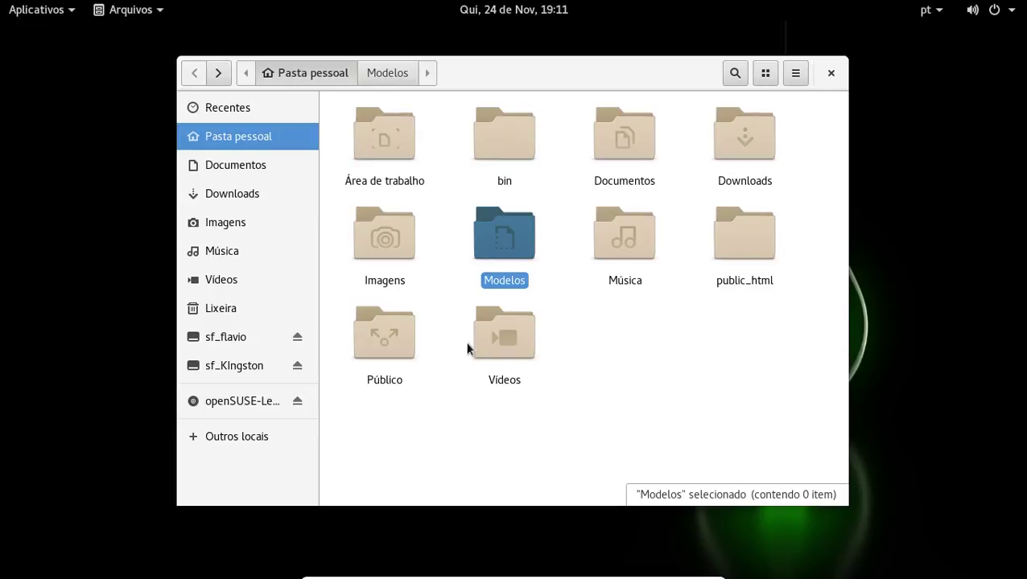
{"action": "double_click", "coordinate": [378, 243]}
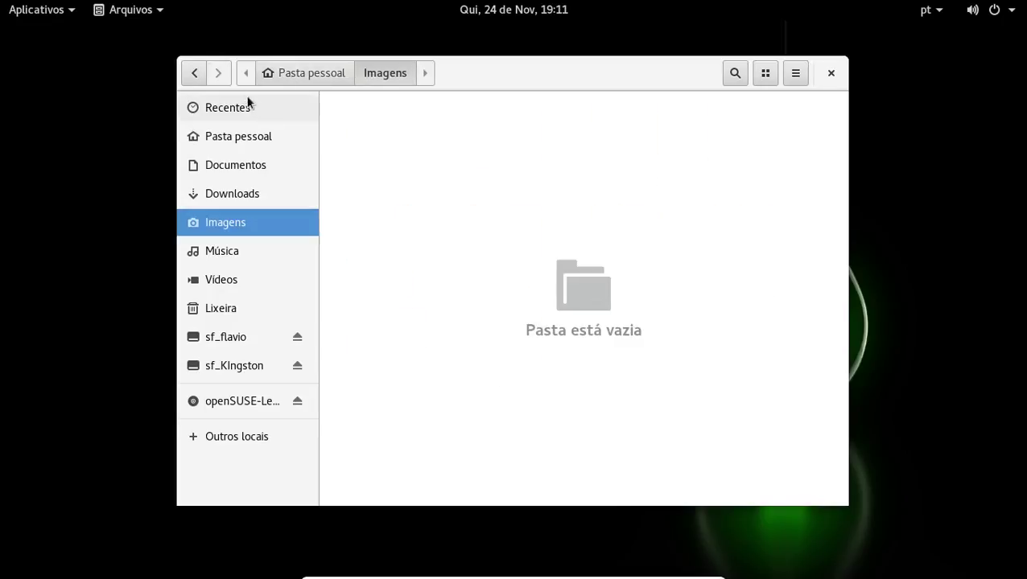
{"action": "left_click", "coordinate": [194, 74]}
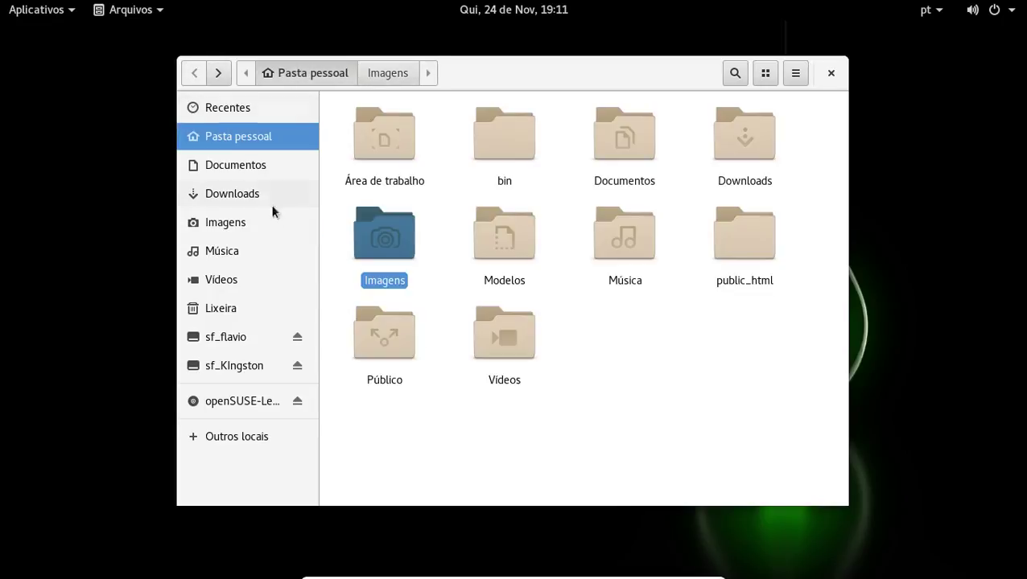
Try the sf_flavio and sf_KIngston shared drives, dismissing the permission errors.
{"action": "left_click", "coordinate": [231, 343]}
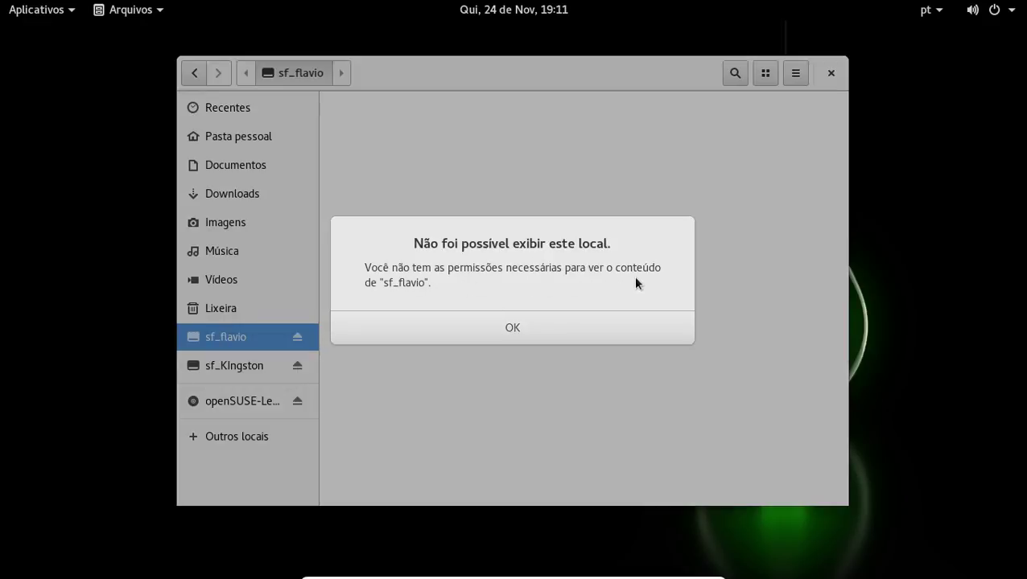
{"action": "left_click", "coordinate": [481, 326]}
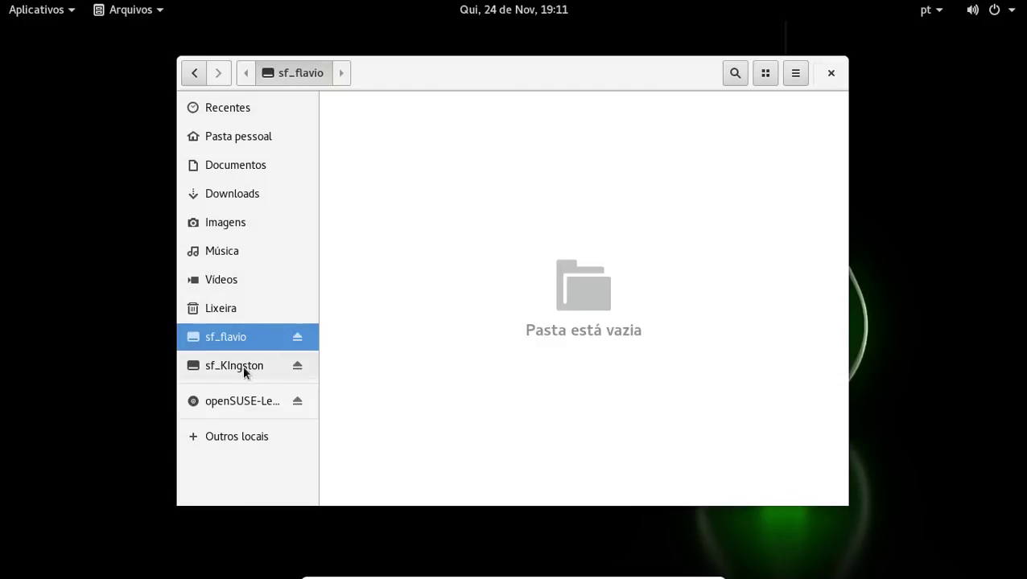
{"action": "left_click", "coordinate": [240, 367]}
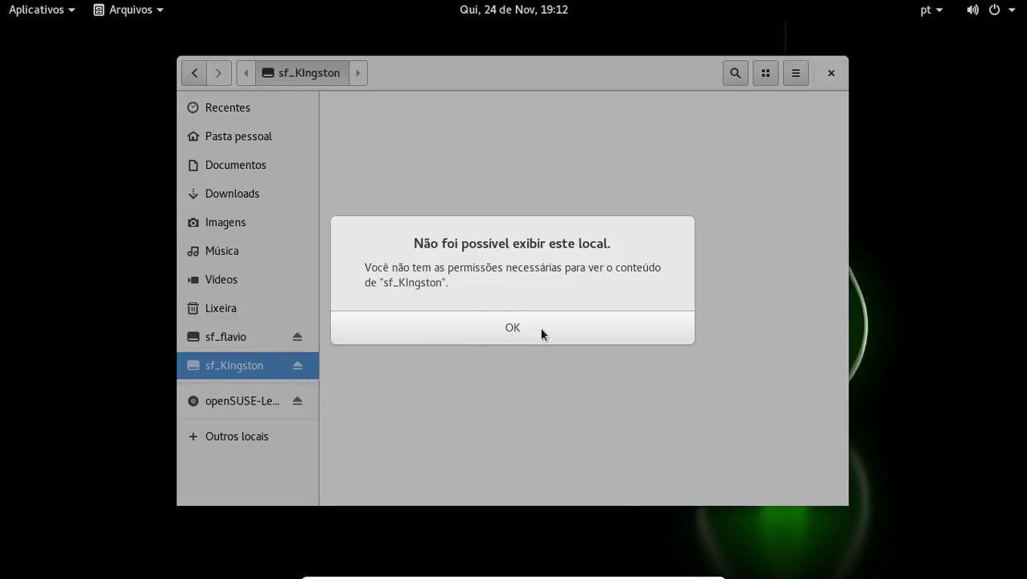
{"action": "left_click", "coordinate": [541, 329]}
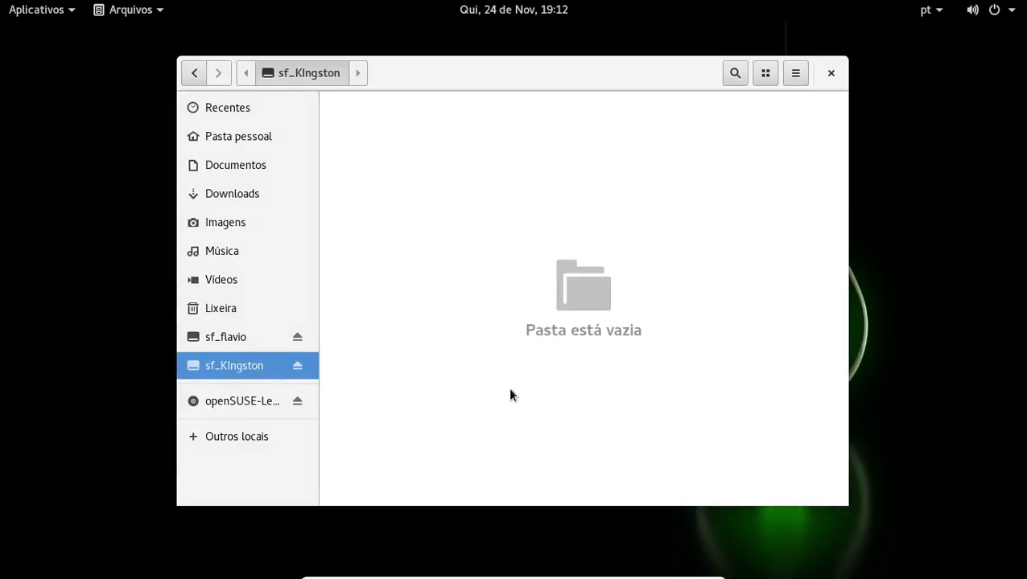
{"action": "left_click", "coordinate": [247, 134]}
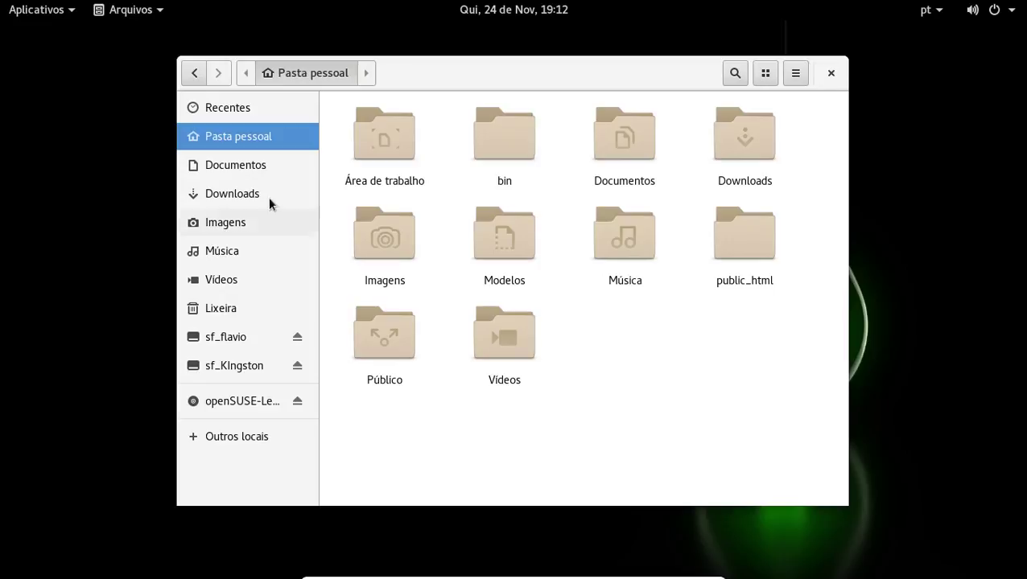
Browse the openSUSE Leap DVD and its media.1 folder, then show Outros locais.
{"action": "left_click", "coordinate": [229, 407]}
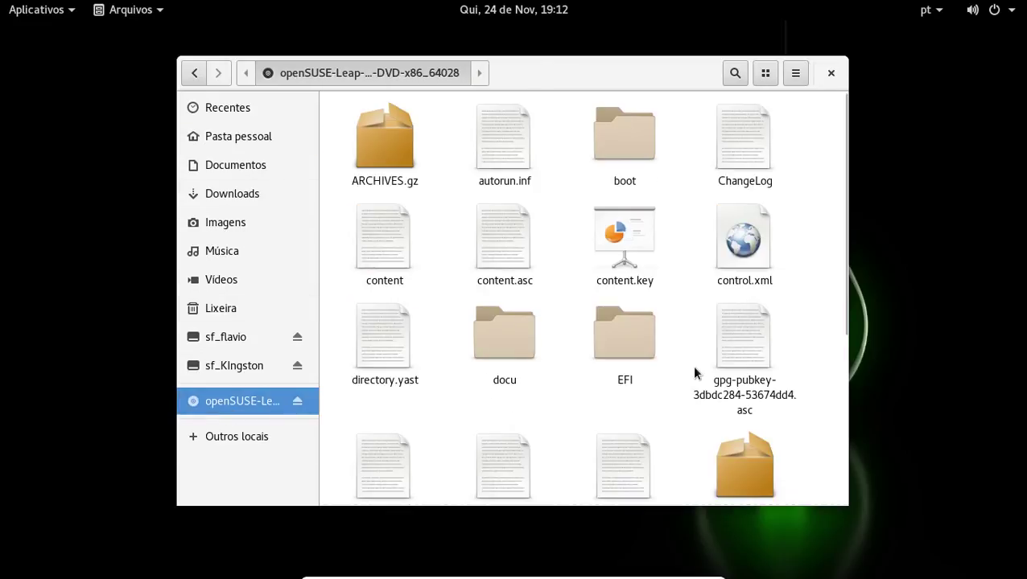
{"action": "scroll", "coordinate": [694, 368], "scroll_direction": "down", "scroll_amount": 5}
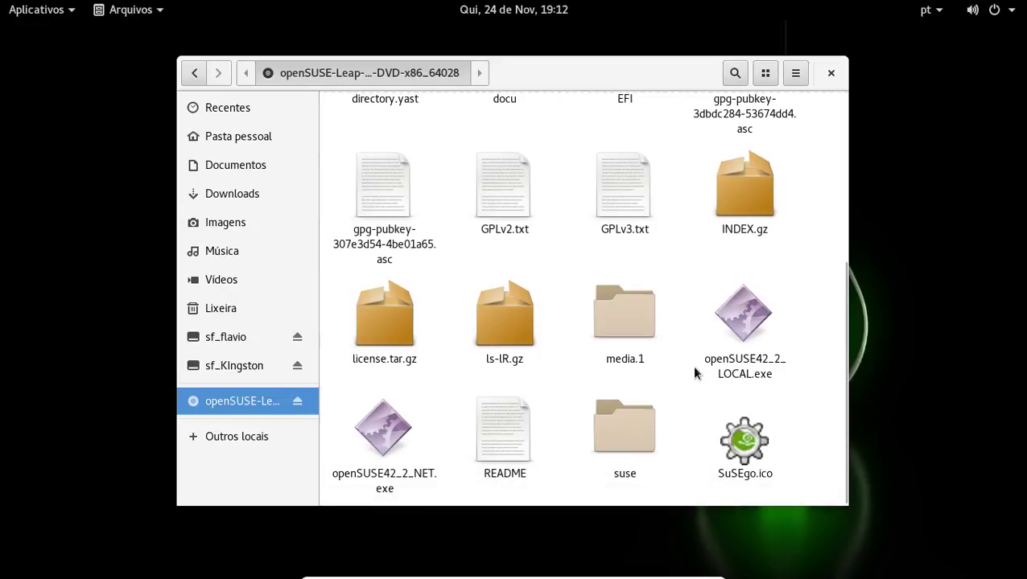
{"action": "double_click", "coordinate": [627, 322]}
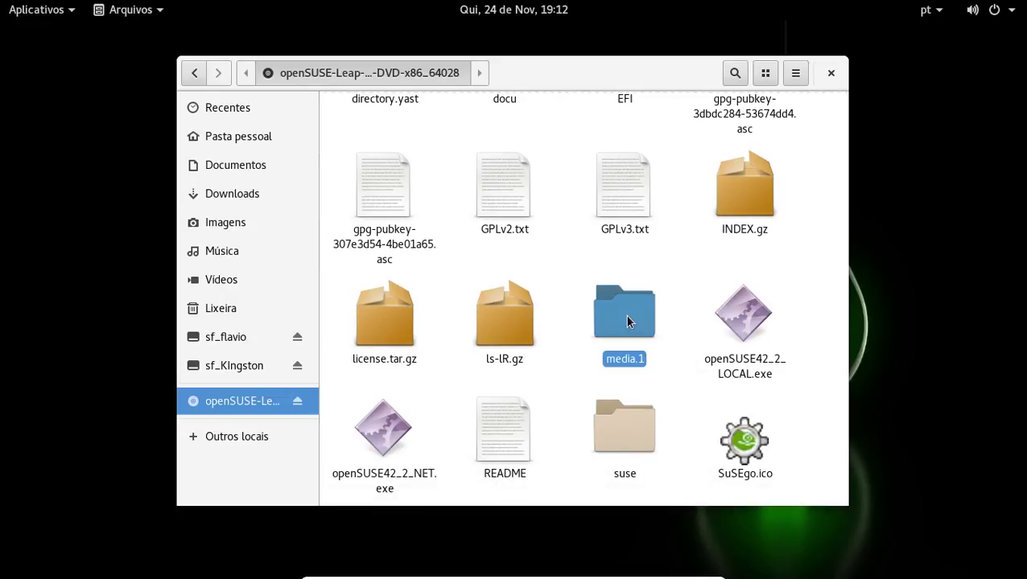
{"action": "left_click", "coordinate": [190, 76]}
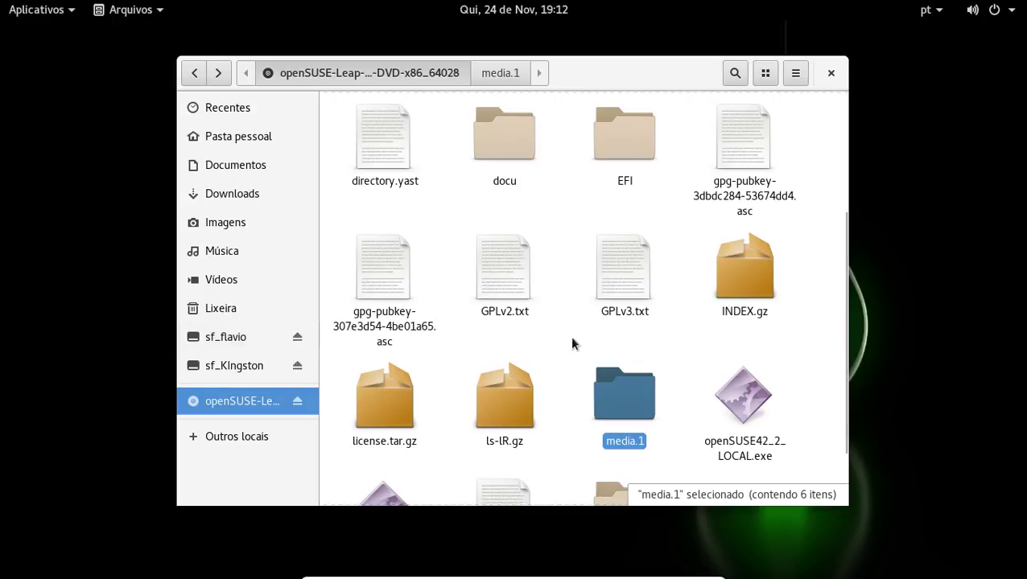
{"action": "scroll", "coordinate": [717, 355], "scroll_direction": "up", "scroll_amount": 3}
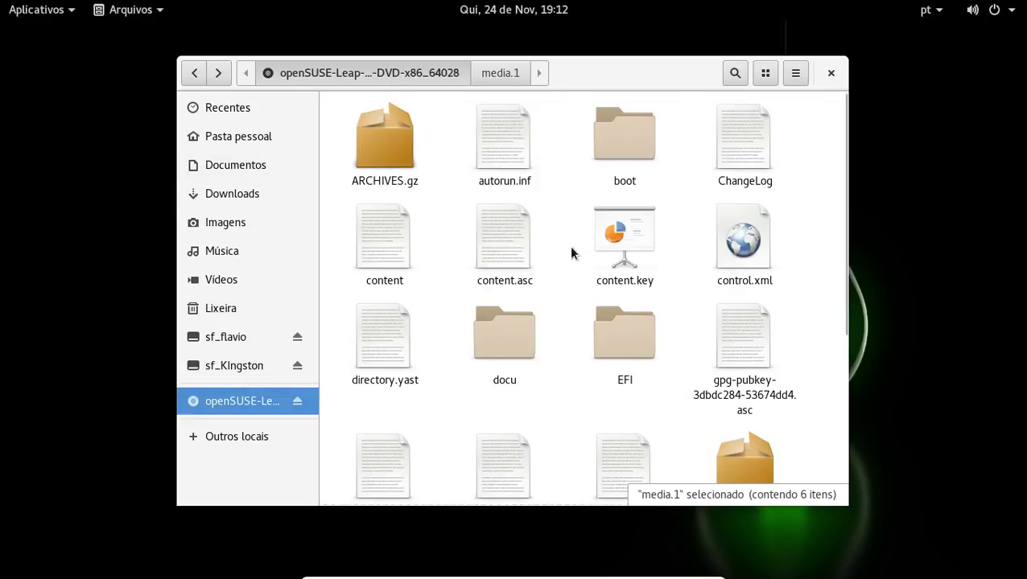
{"action": "scroll", "coordinate": [589, 347], "scroll_direction": "down", "scroll_amount": 3}
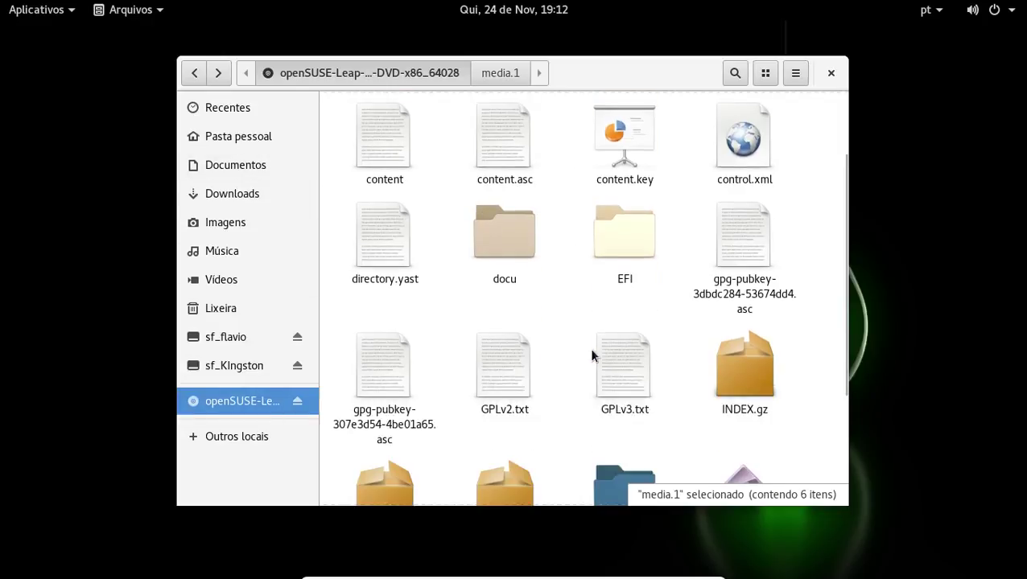
{"action": "scroll", "coordinate": [592, 354], "scroll_direction": "down", "scroll_amount": 2}
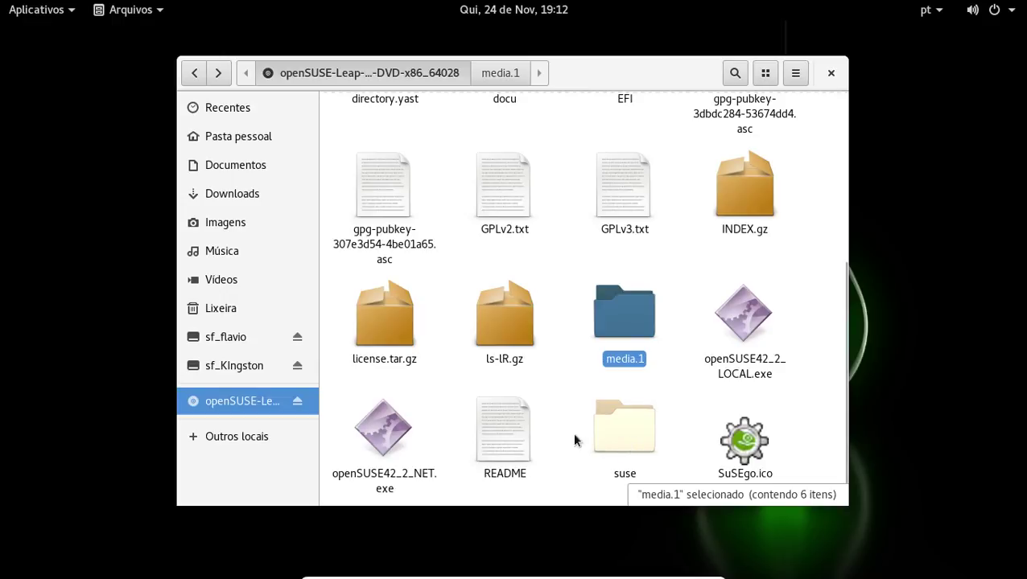
{"action": "left_click", "coordinate": [223, 439]}
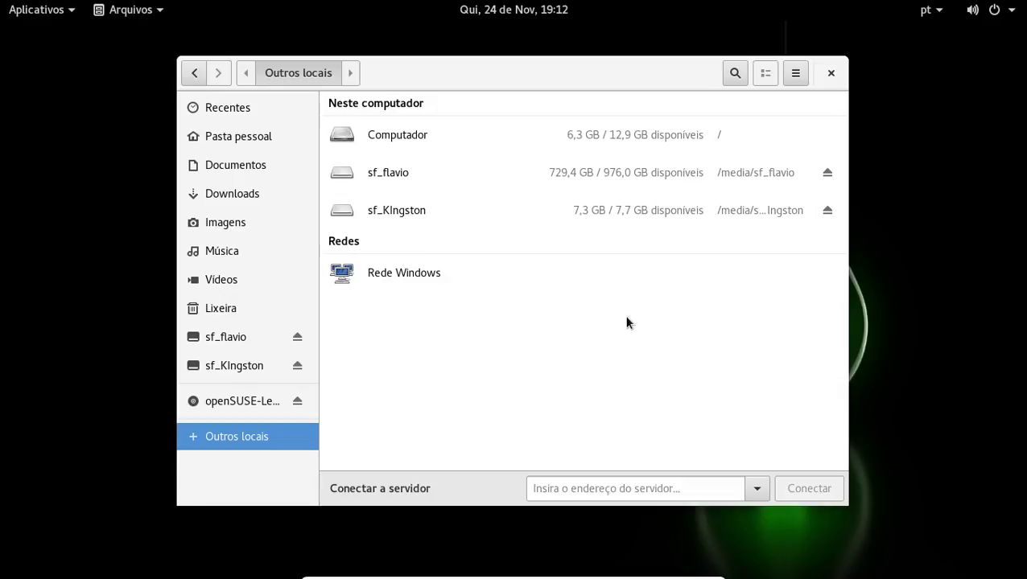
{"action": "left_click", "coordinate": [379, 172]}
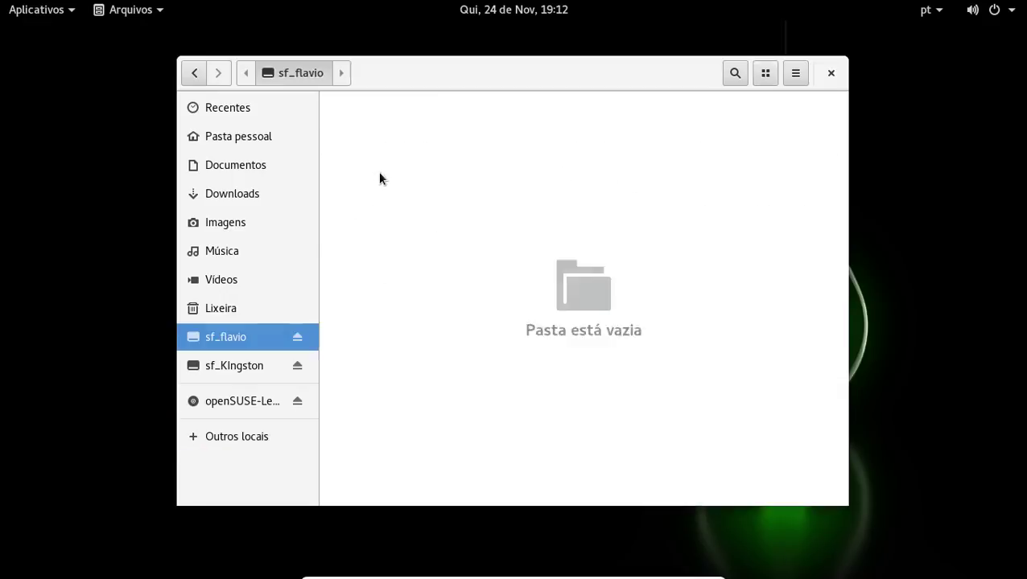
{"action": "left_click", "coordinate": [459, 339]}
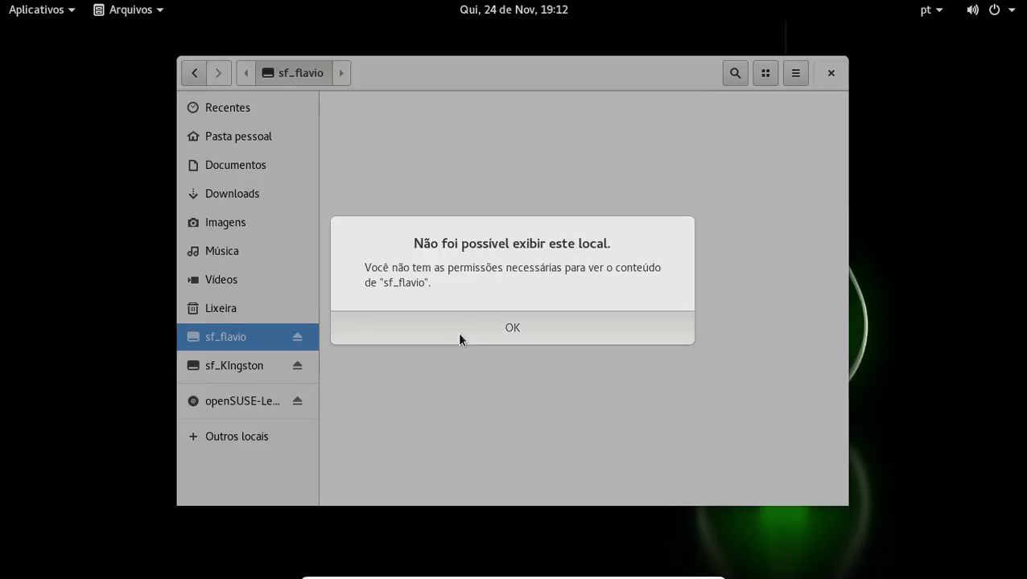
{"action": "left_click", "coordinate": [193, 74]}
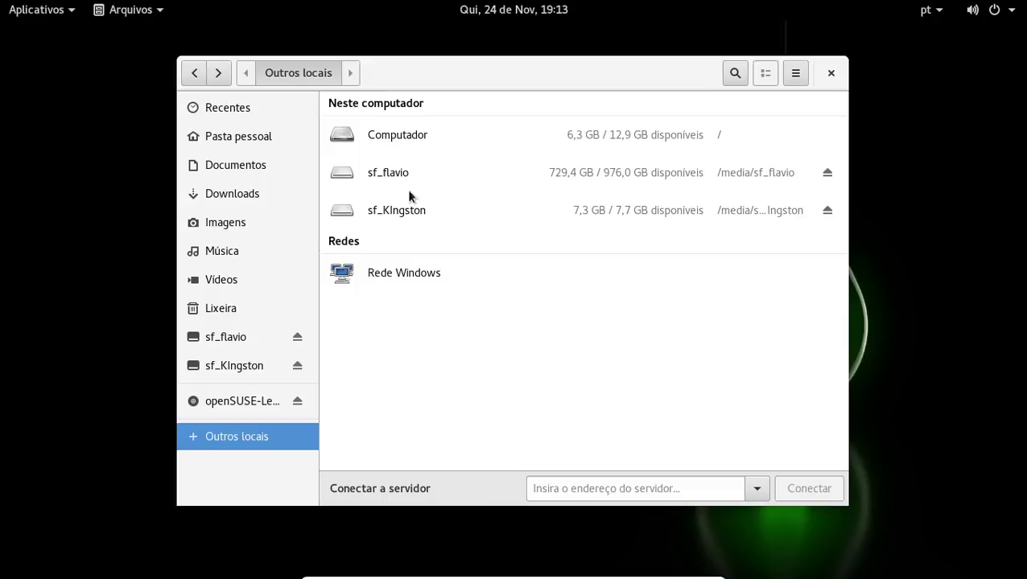
Open the media folder under Computador, showing sf_flavio and sf_KIngston.
{"action": "left_click", "coordinate": [413, 135]}
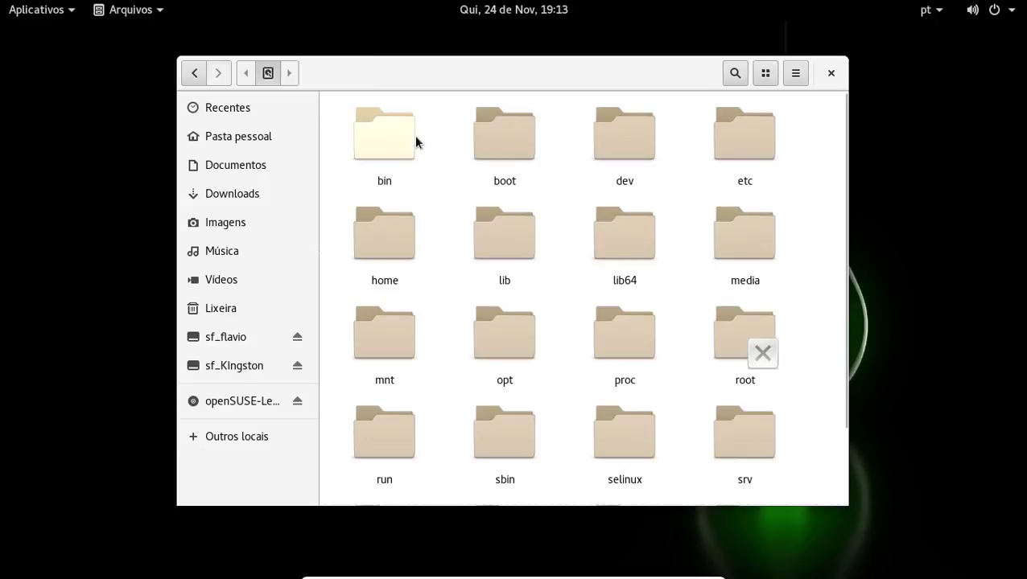
{"action": "double_click", "coordinate": [756, 233]}
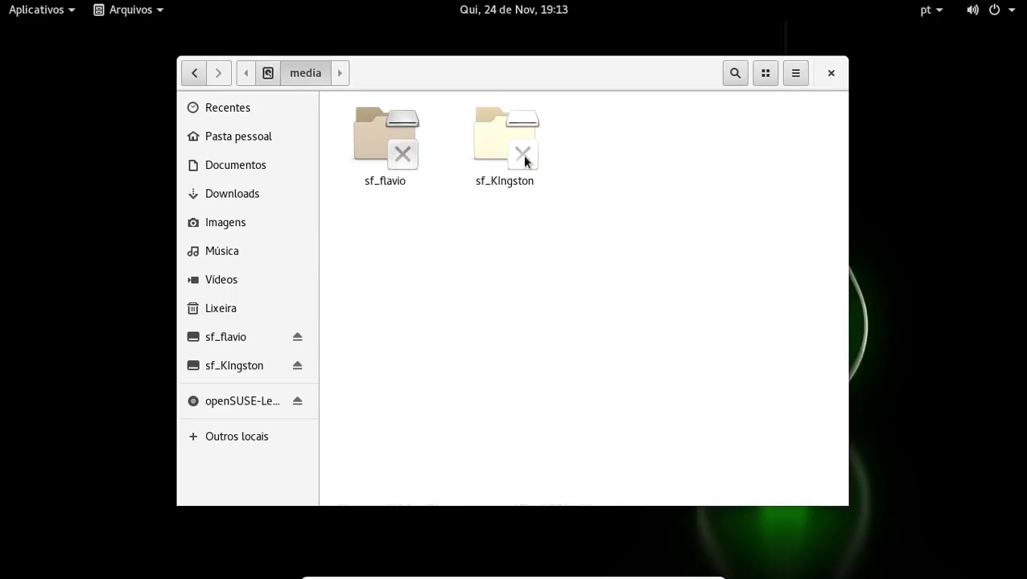
{"action": "right_click", "coordinate": [383, 148]}
{"action": "left_click", "coordinate": [359, 231]}
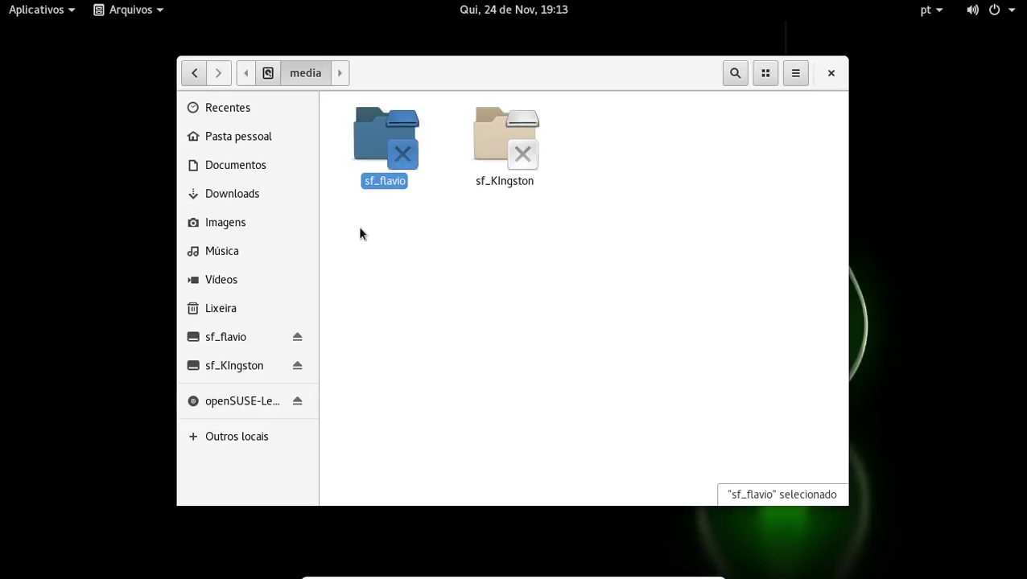
Open a terminal in the media folder, then close it and the file manager.
{"action": "right_click", "coordinate": [360, 232]}
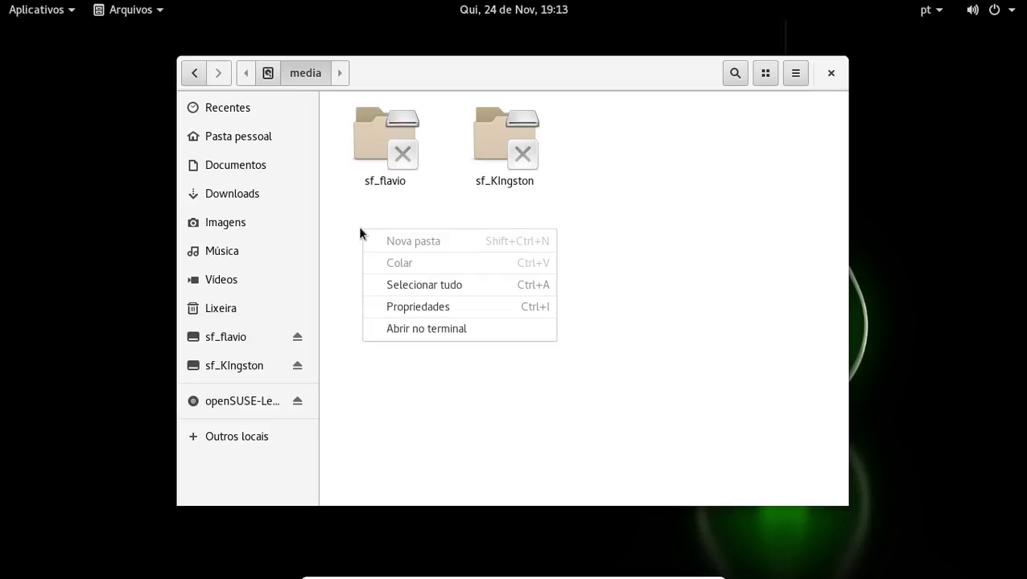
{"action": "left_click", "coordinate": [449, 328]}
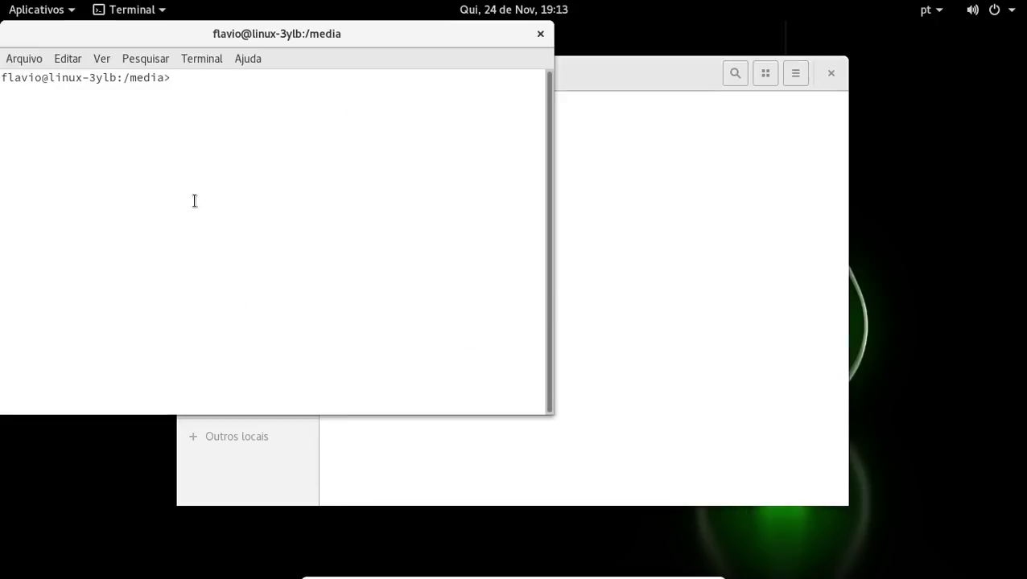
{"action": "left_click", "coordinate": [540, 34]}
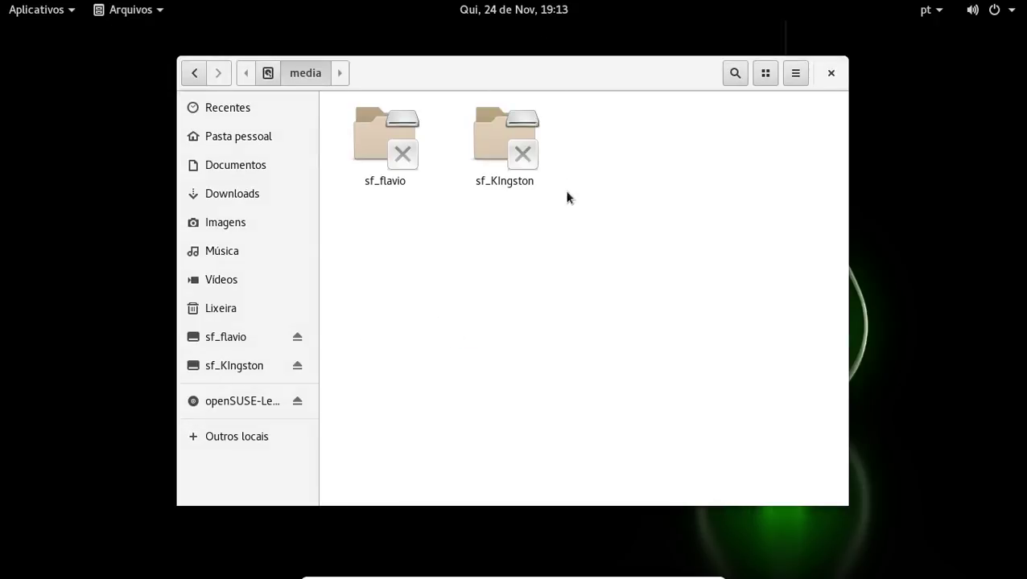
{"action": "left_click", "coordinate": [830, 74]}
Launch LibreOffice from the Applications menu's Escritório category.
{"action": "left_click", "coordinate": [48, 11]}
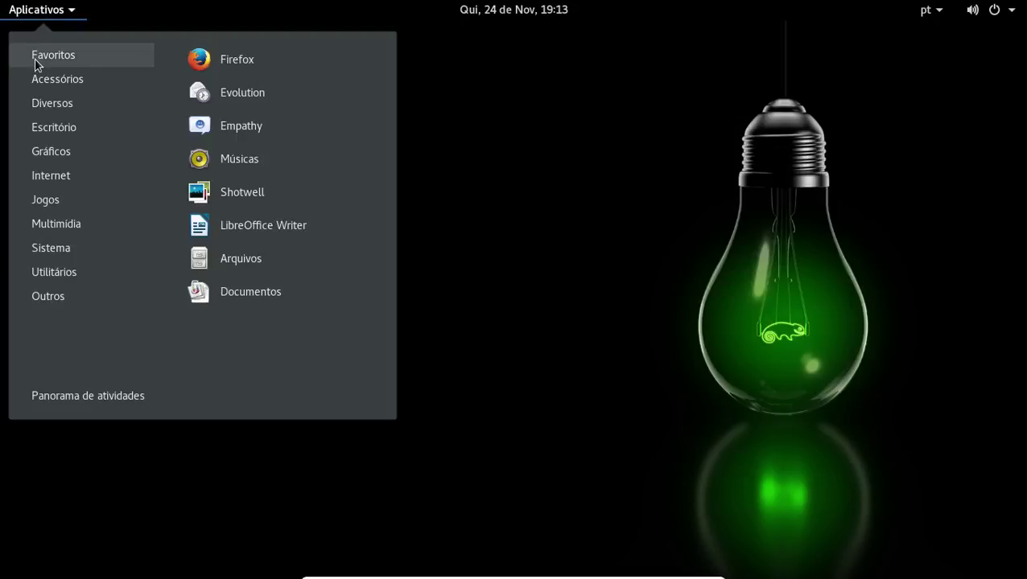
{"action": "mouse_move", "coordinate": [52, 85]}
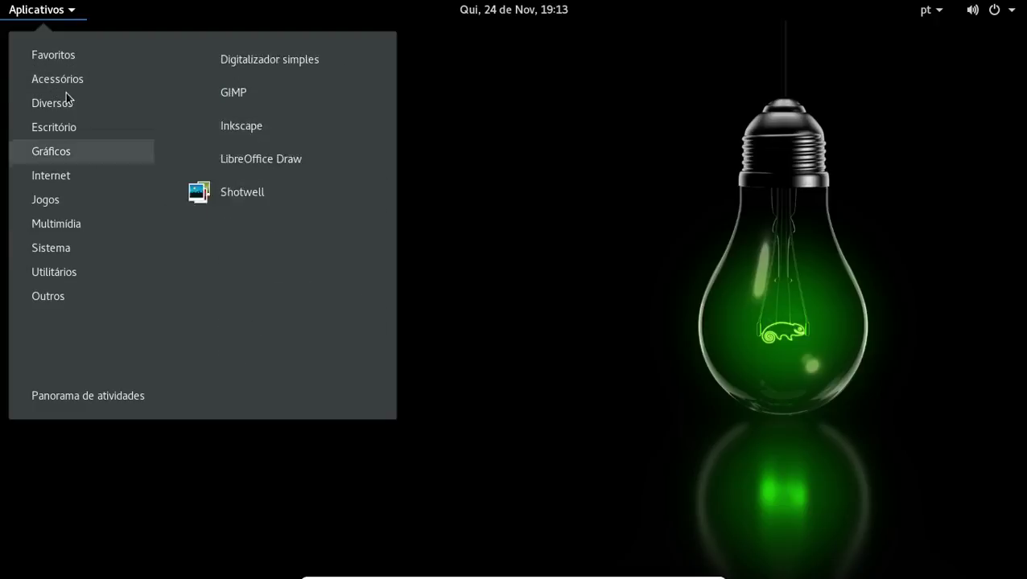
{"action": "mouse_move", "coordinate": [56, 103]}
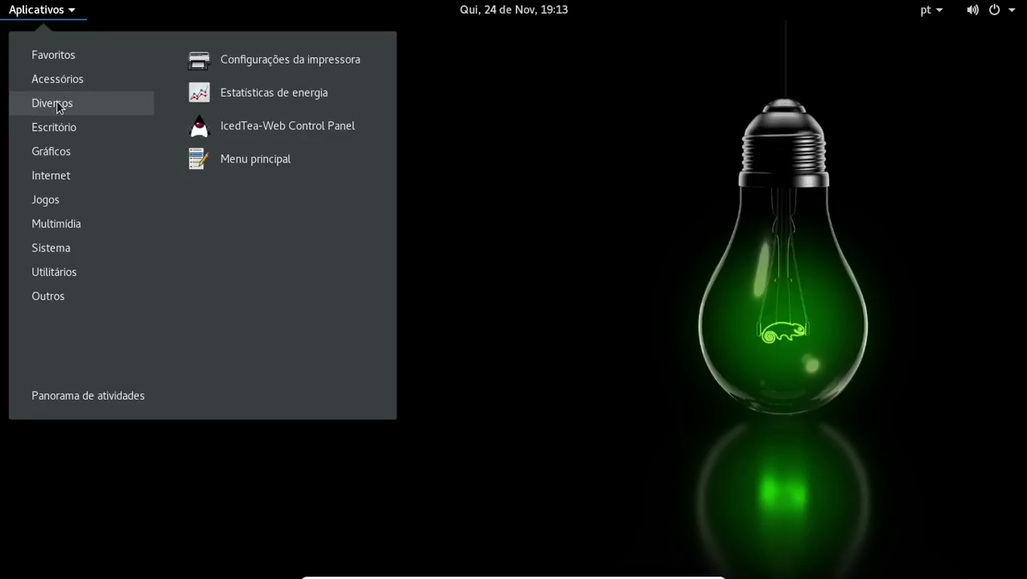
{"action": "mouse_move", "coordinate": [57, 131]}
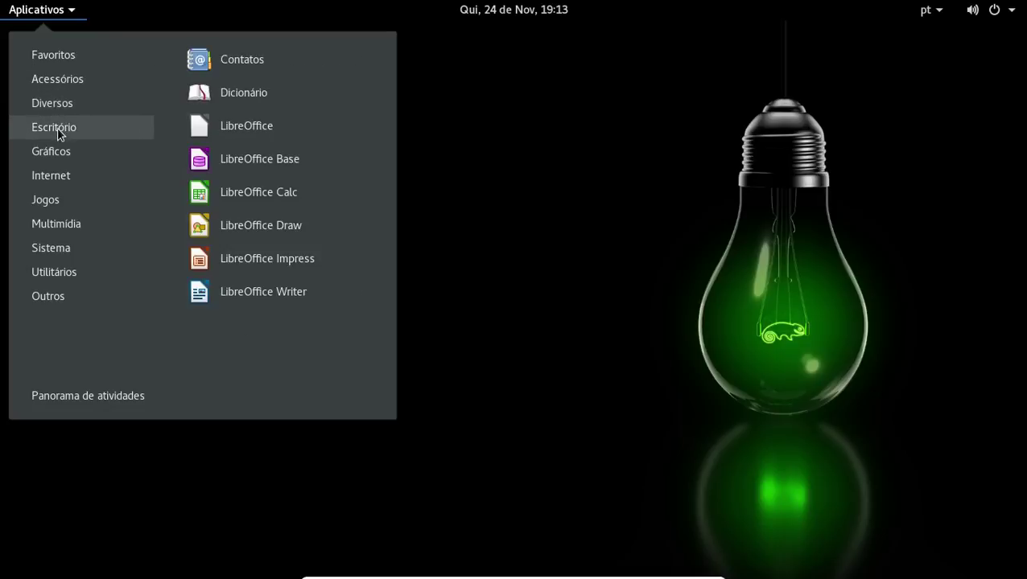
{"action": "left_click", "coordinate": [285, 128]}
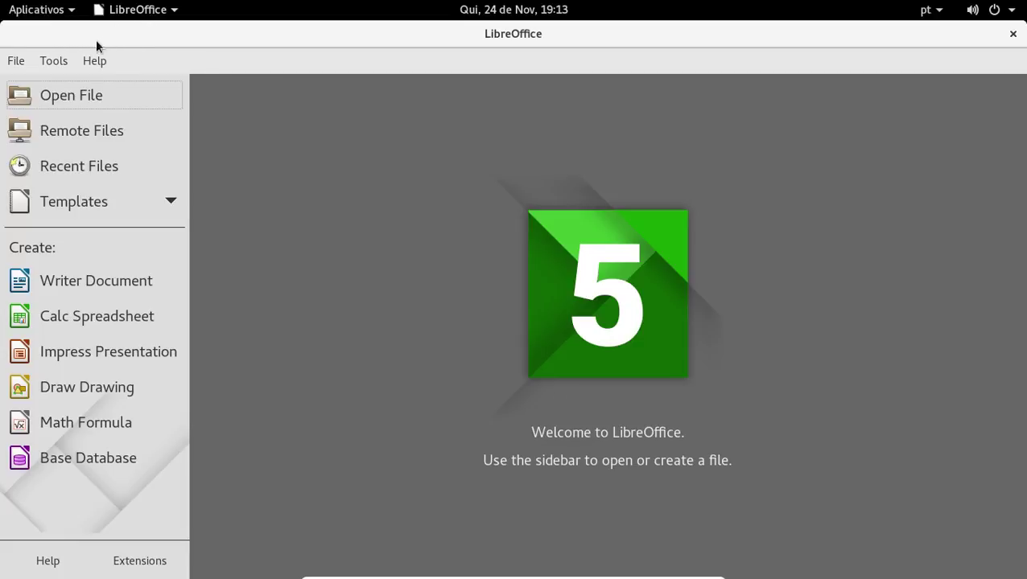
In Options > Languages, keep Portuguese (Brazil) locale and tick Ignore system input language.
{"action": "left_click", "coordinate": [53, 61]}
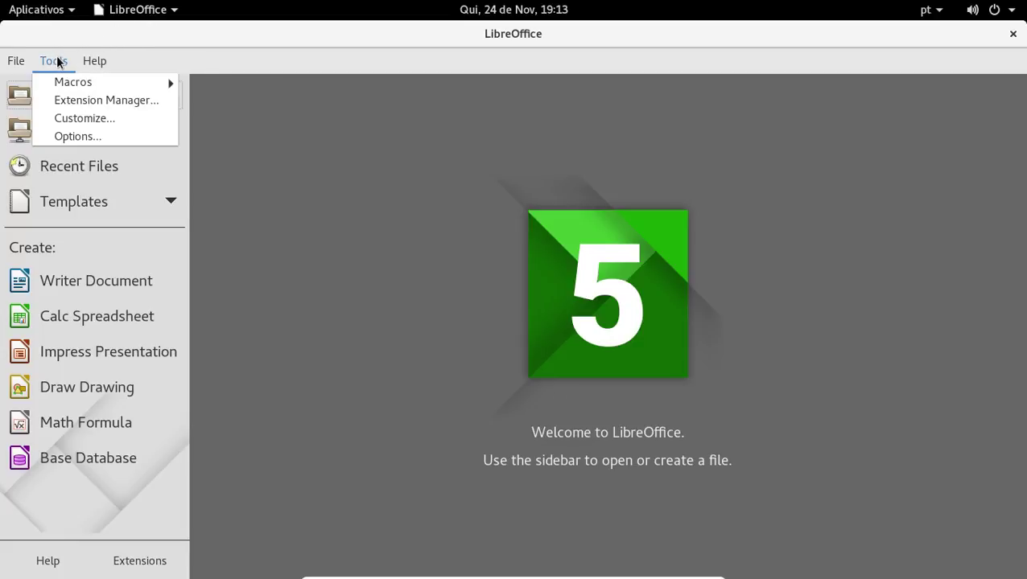
{"action": "left_click", "coordinate": [77, 136]}
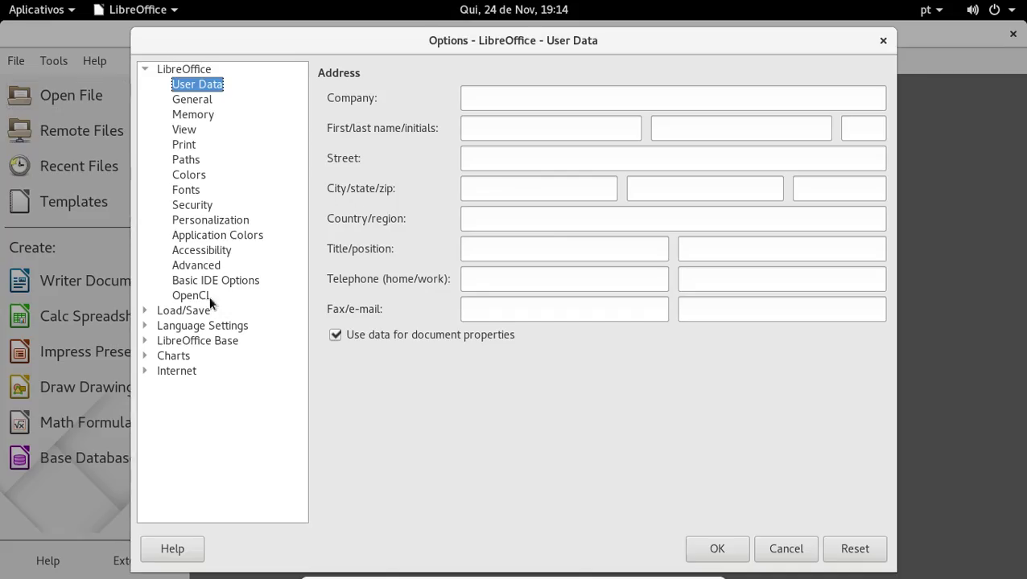
{"action": "left_click", "coordinate": [182, 325]}
{"action": "left_click", "coordinate": [145, 325]}
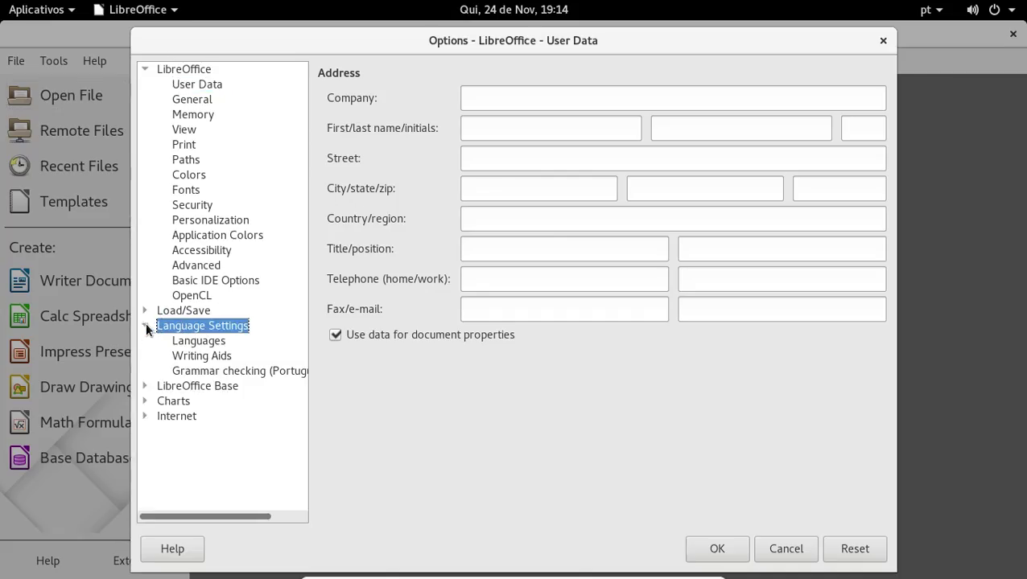
{"action": "left_click", "coordinate": [192, 342]}
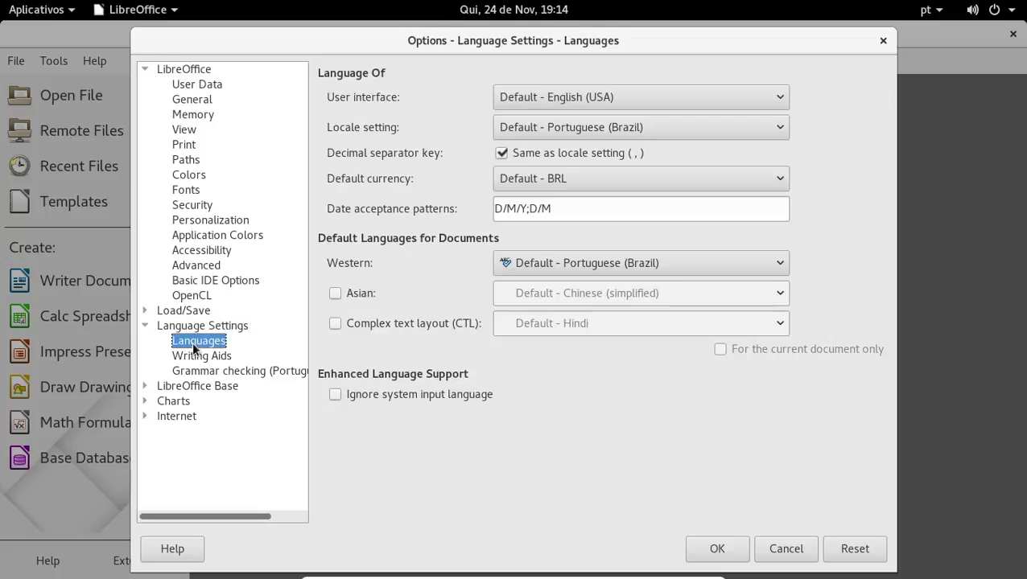
{"action": "left_click", "coordinate": [515, 98]}
{"action": "left_click", "coordinate": [519, 102]}
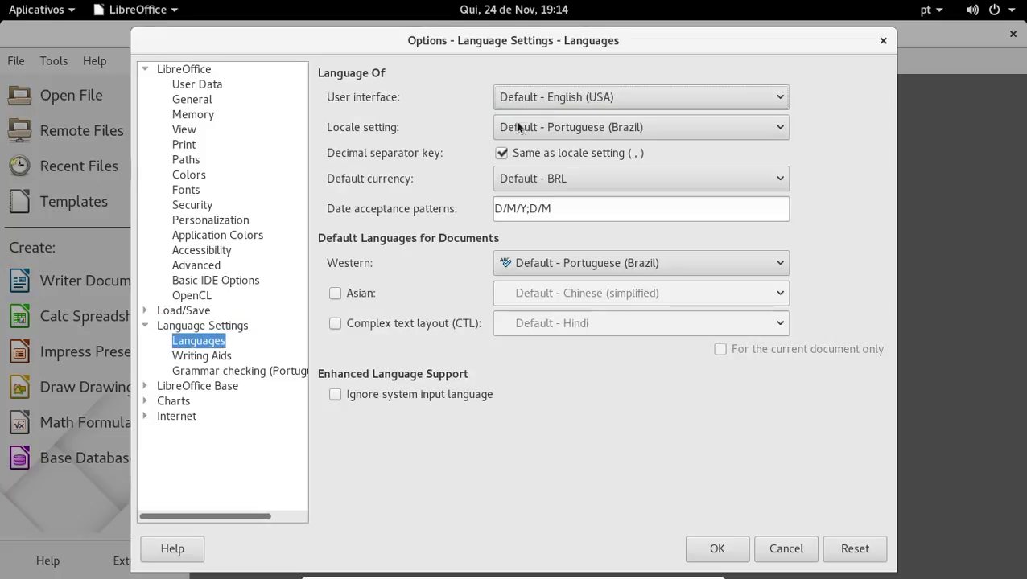
{"action": "left_click", "coordinate": [515, 130]}
{"action": "left_click", "coordinate": [515, 133]}
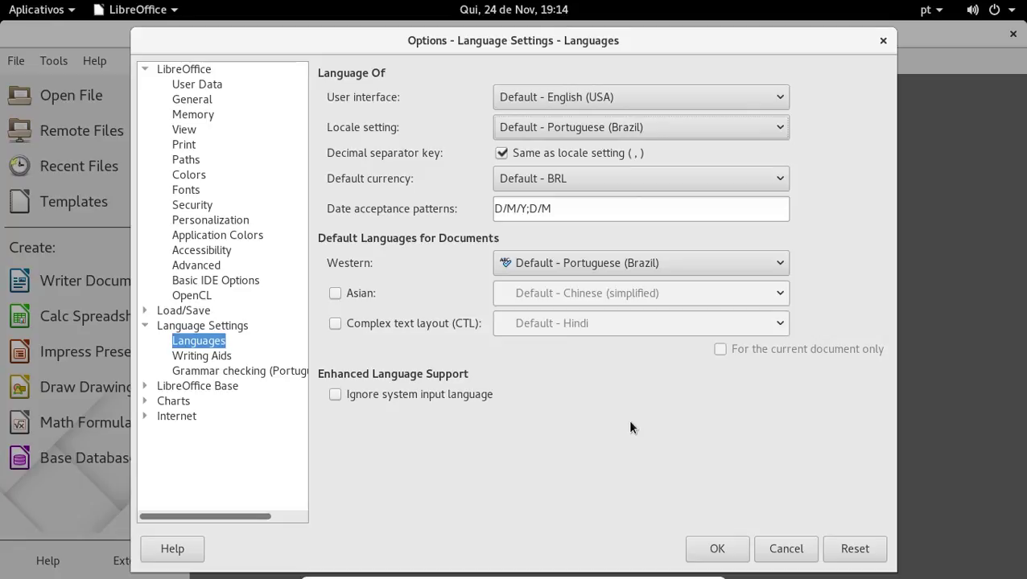
{"action": "left_click", "coordinate": [463, 398]}
Browse Writing Aids, enable Extended tips under General, view Memory, and confirm with OK.
{"action": "left_click", "coordinate": [280, 370]}
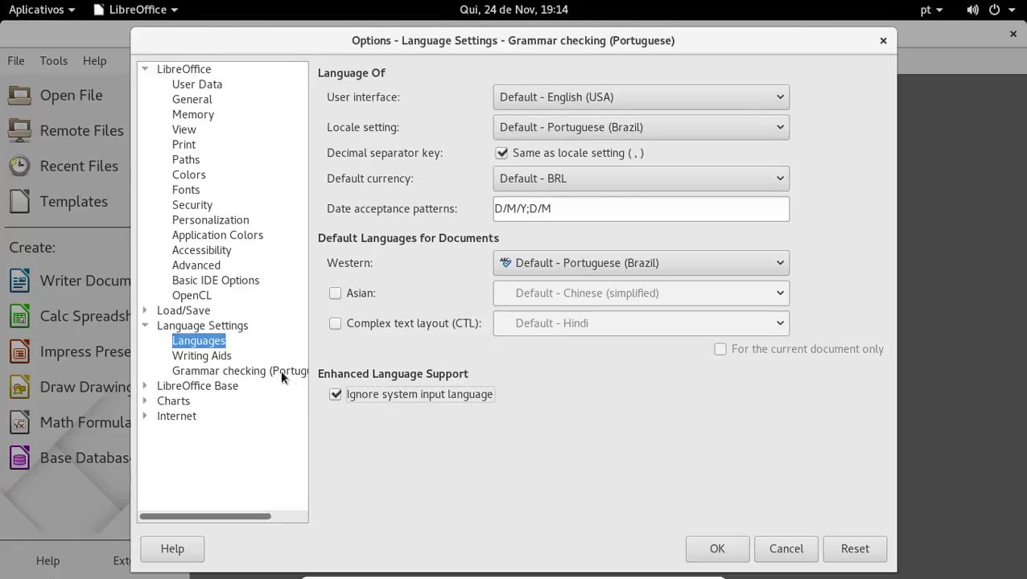
{"action": "left_click", "coordinate": [220, 359]}
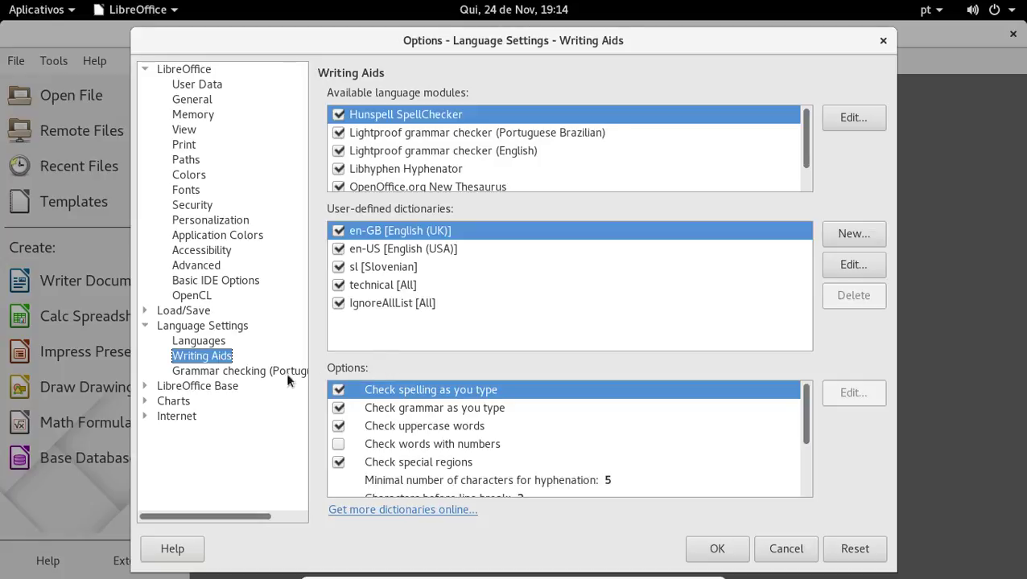
{"action": "left_click", "coordinate": [191, 100]}
{"action": "left_click", "coordinate": [360, 94]}
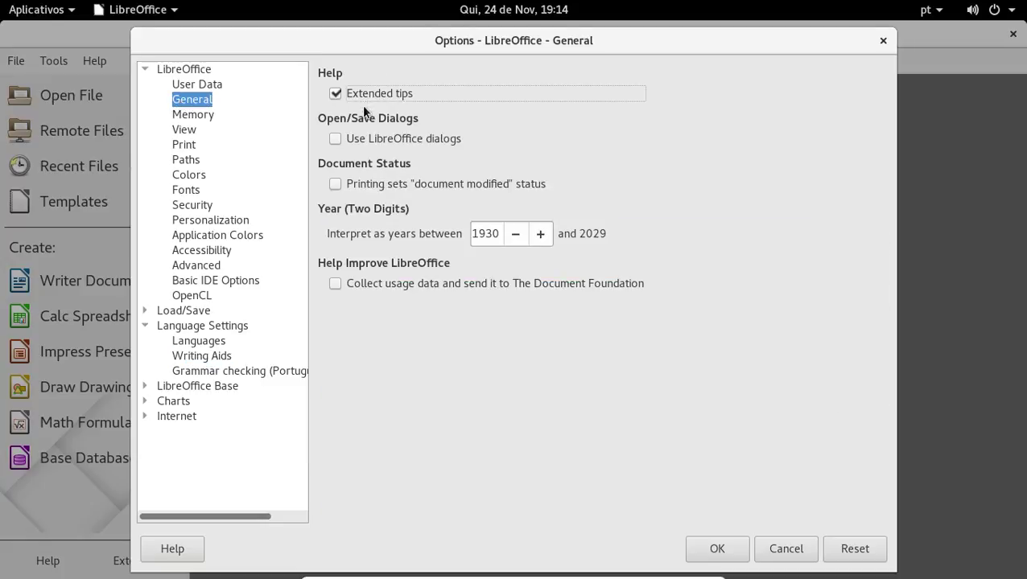
{"action": "left_click", "coordinate": [193, 115]}
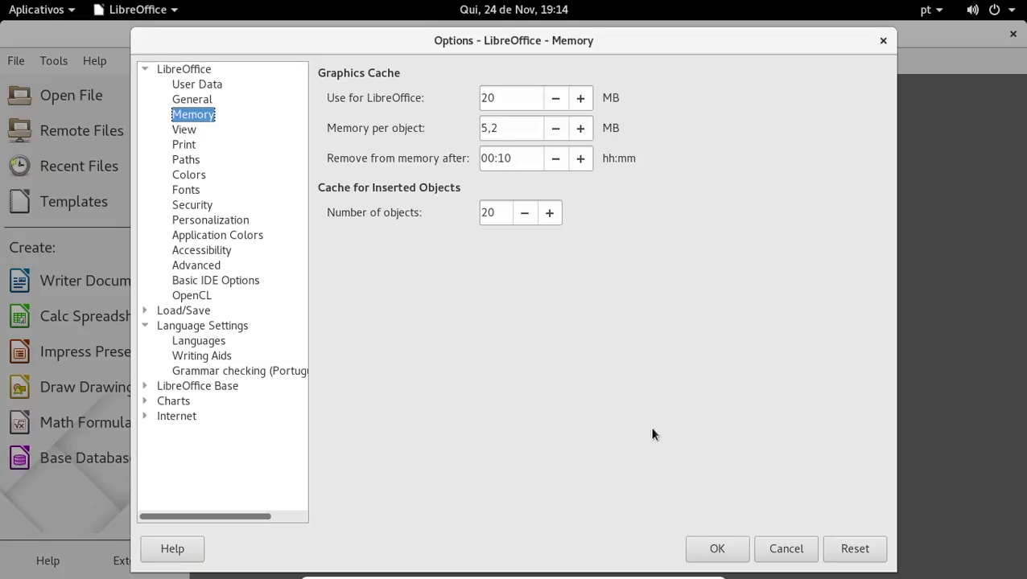
{"action": "left_click", "coordinate": [714, 550]}
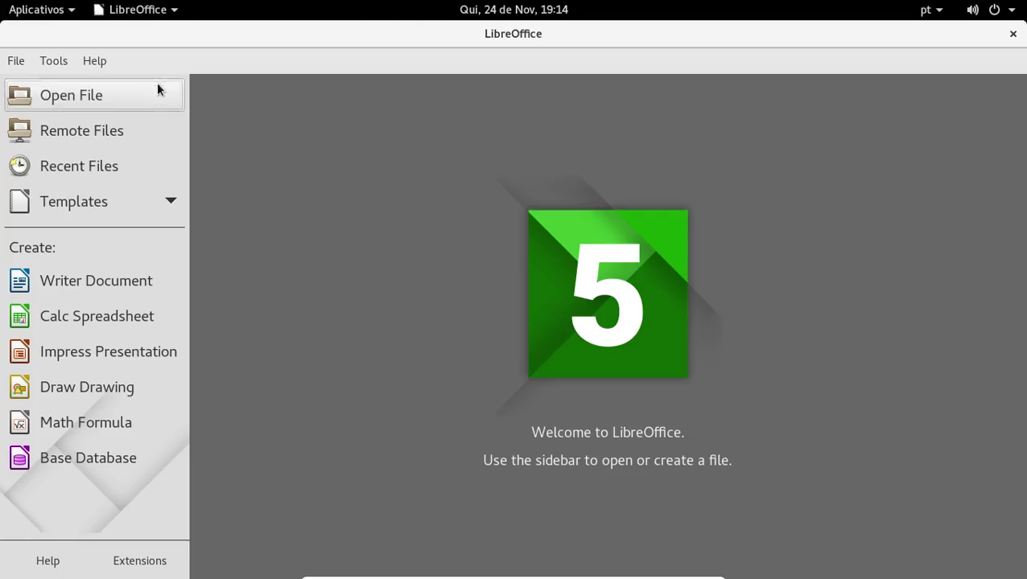
Review the installed extensions in Tools > Extension Manager, then close it.
{"action": "left_click", "coordinate": [53, 63]}
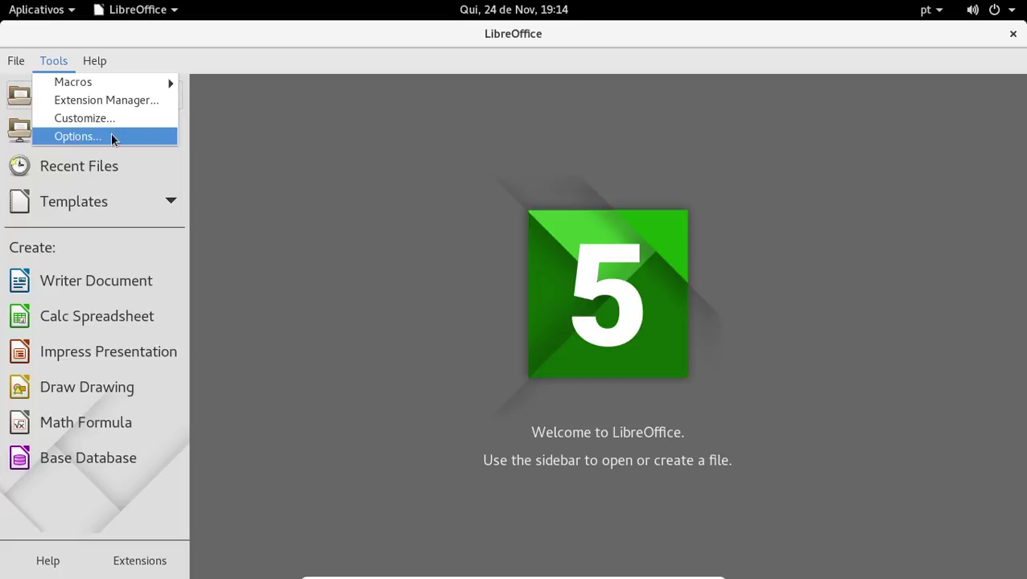
{"action": "left_click", "coordinate": [145, 100]}
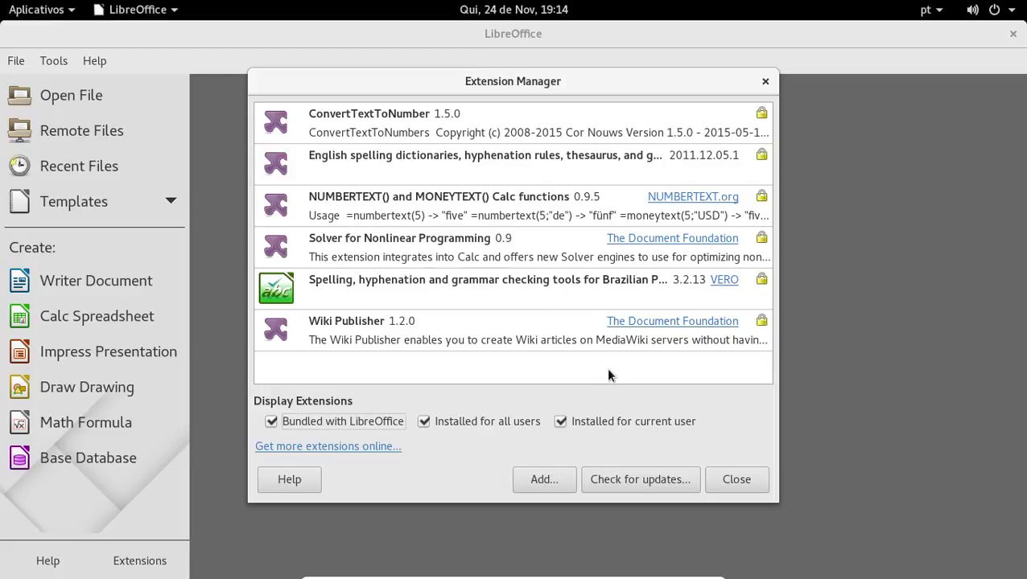
{"action": "left_click", "coordinate": [733, 479]}
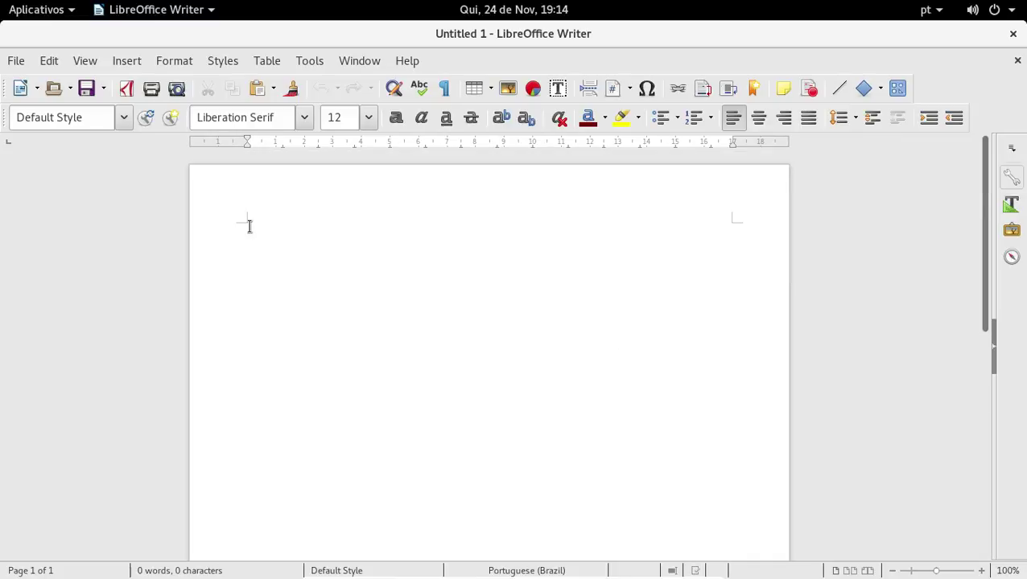
{"action": "left_click", "coordinate": [307, 59]}
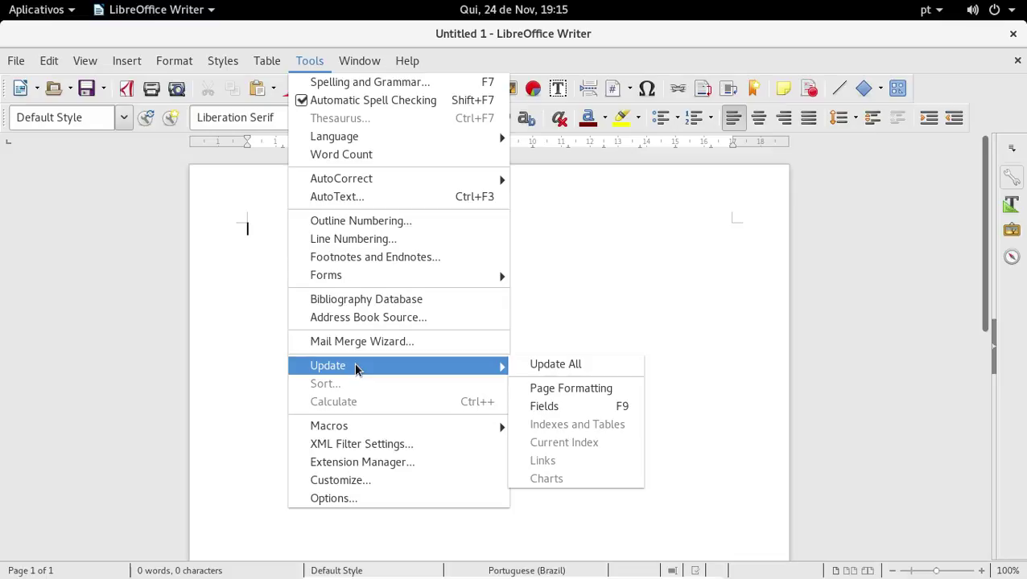
{"action": "mouse_move", "coordinate": [404, 62]}
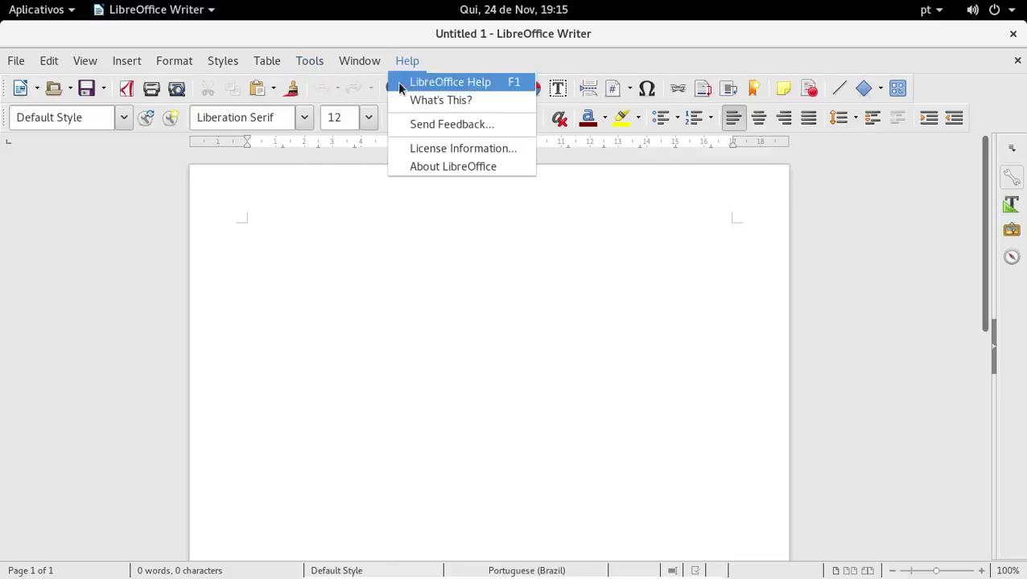
{"action": "mouse_move", "coordinate": [352, 64]}
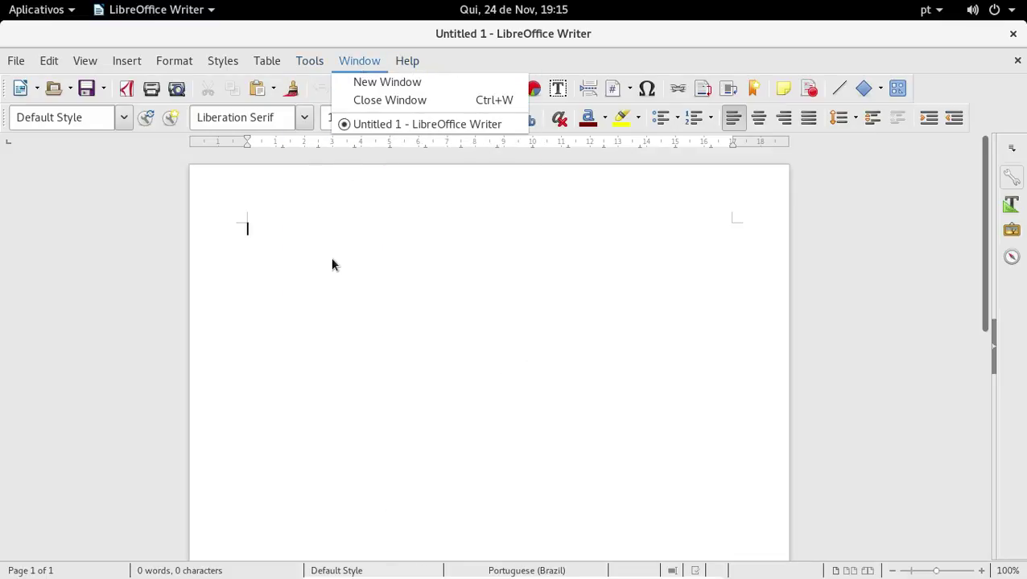
{"action": "left_click", "coordinate": [422, 168]}
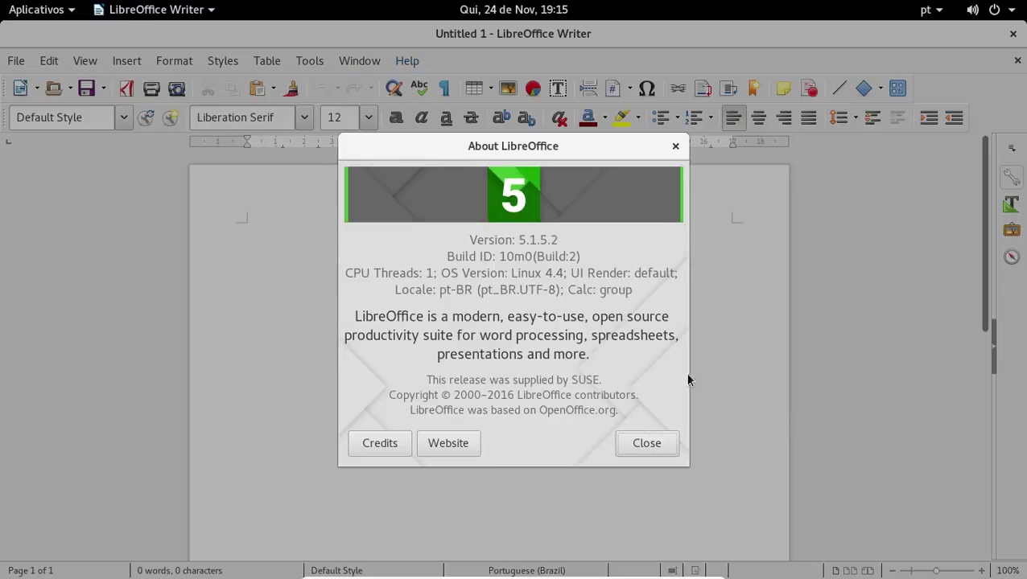
{"action": "left_click", "coordinate": [643, 443]}
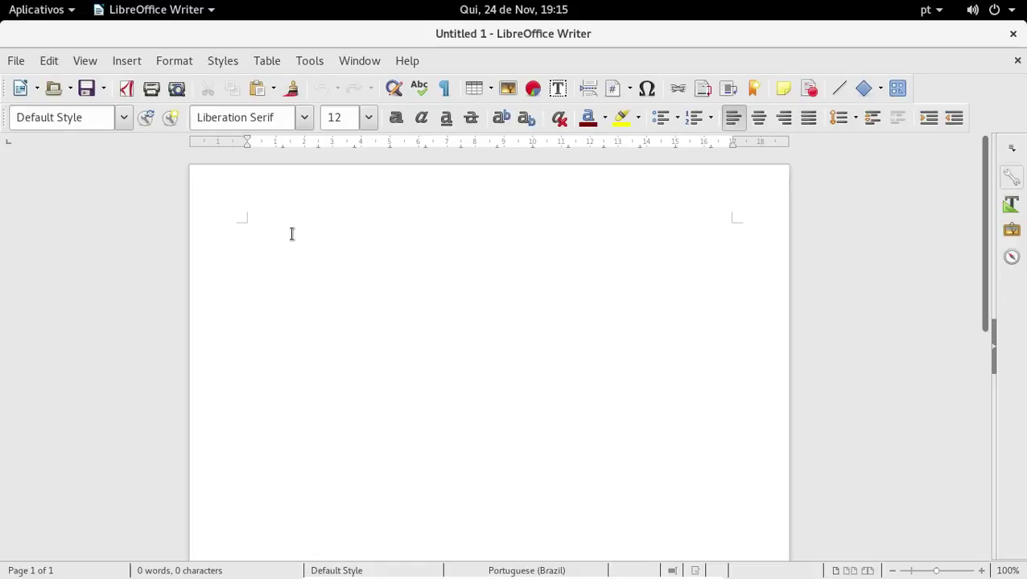
Type spell-check test lines: 'Vamos testar se o corretor ortográfico está ativado. Livru' and 'conputador'.
{"action": "type", "text": "Vamos testar"}
{"action": "type", "text": " o"}
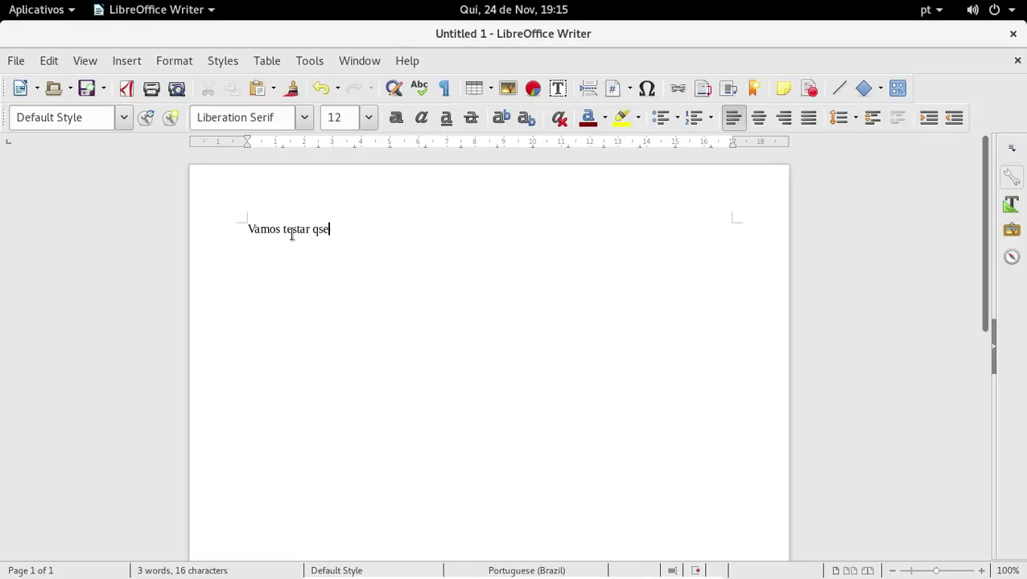
{"action": "key", "text": "BackSpace"}
{"action": "type", "text": "se o corretor ortogr"}
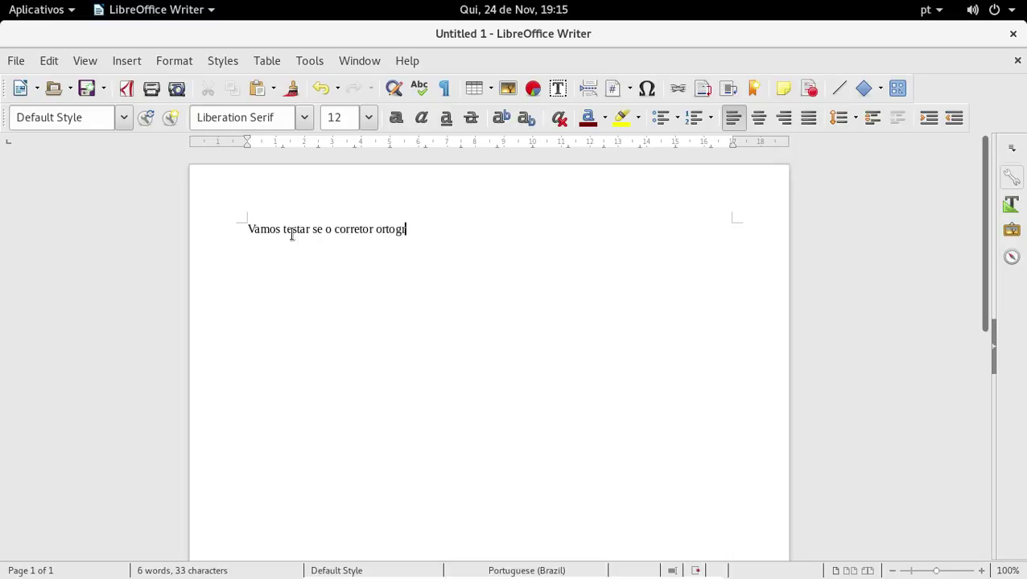
{"action": "type", "text": "áfico está a"}
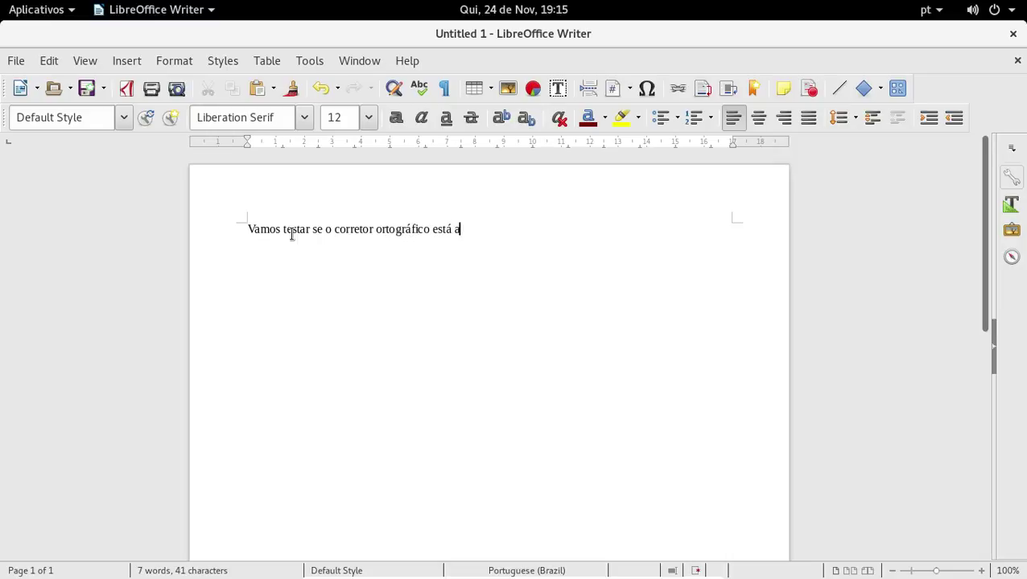
{"action": "type", "text": "tivado.  L"}
{"action": "type", "text": "iv"}
{"action": "type", "text": "ru"}
{"action": "key", "text": "Return"}
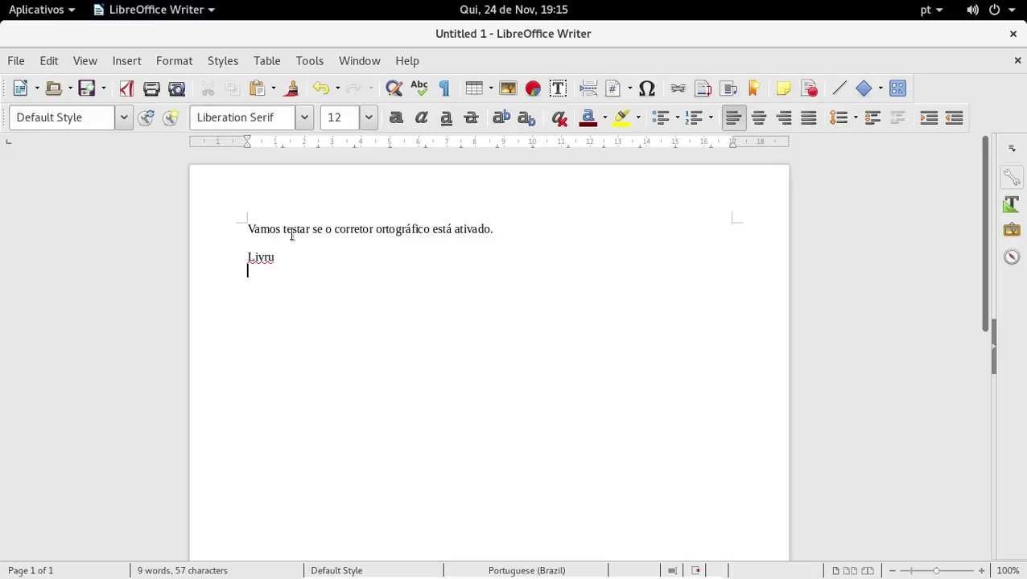
{"action": "type", "text": "com"}
{"action": "key", "text": "BackSpace"}
{"action": "type", "text": "n"}
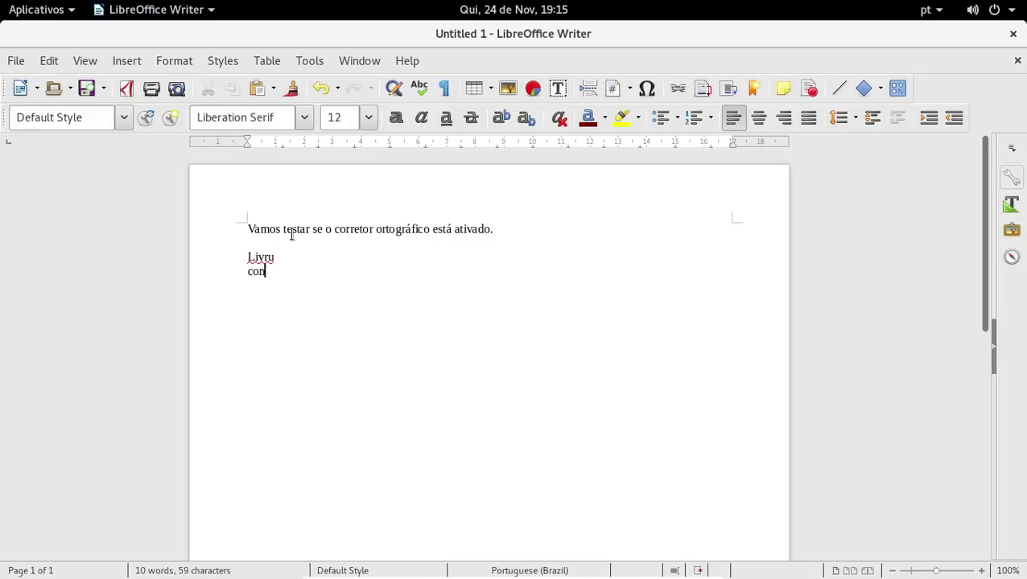
{"action": "type", "text": "putador"}
{"action": "key", "text": "Return"}
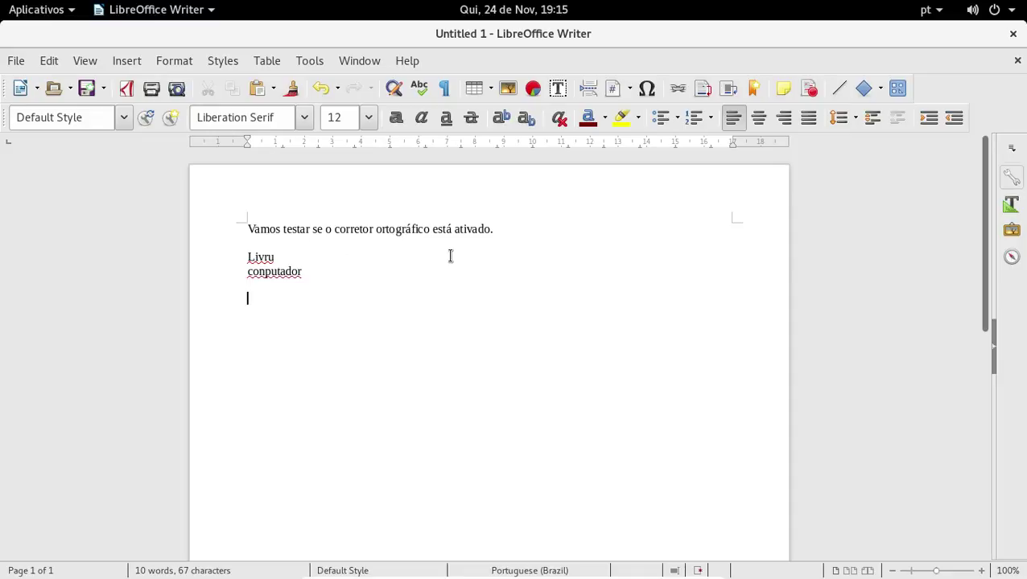
Type the grammar test sentence and remove the extra space before 'computador' via spelling suggestion.
{"action": "type", "text": "Testando gramátic"}
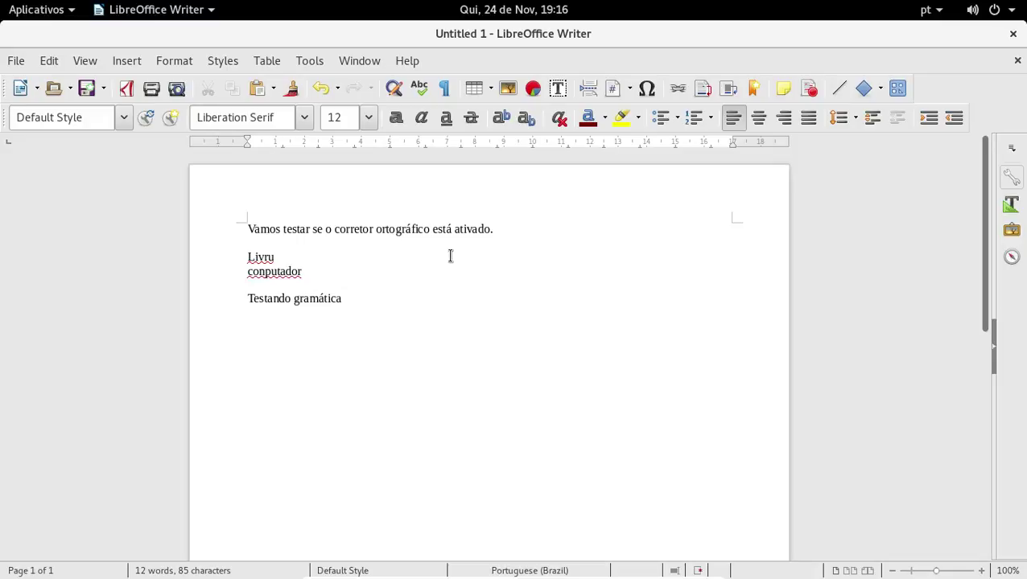
{"action": "type", "text": "A meu livro foi"}
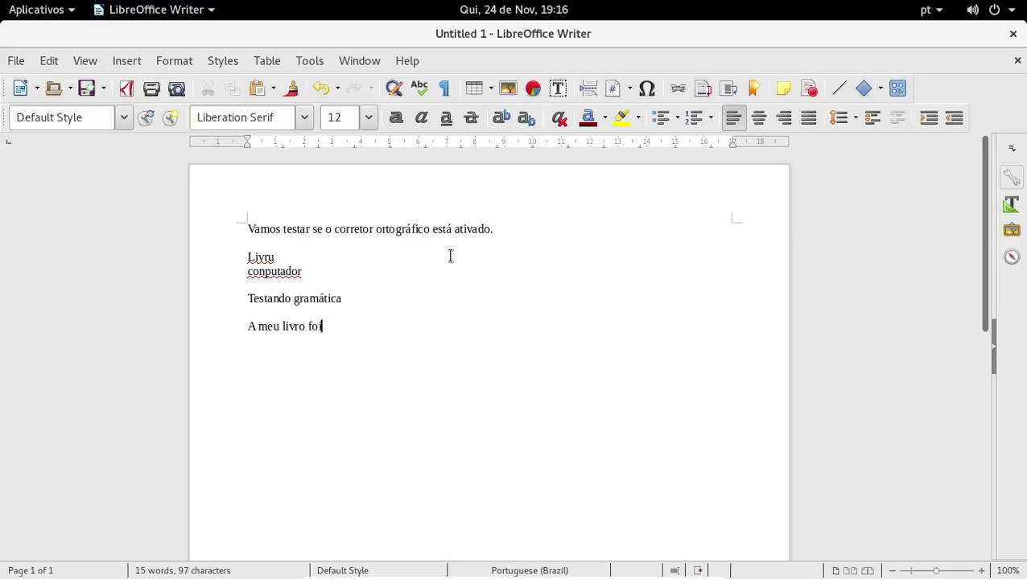
{"action": "type", "text": " todo "}
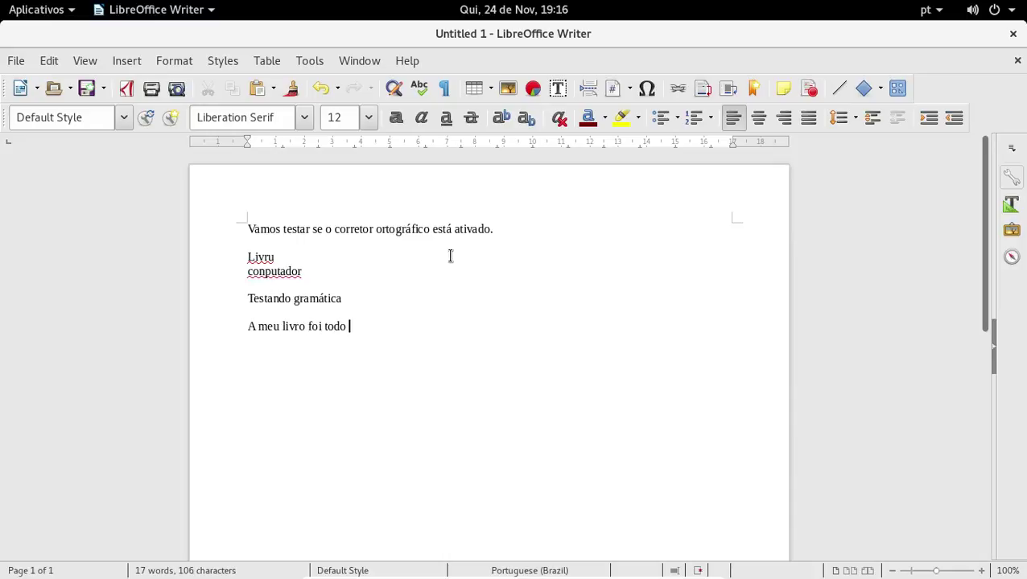
{"action": "type", "text": "copiado para o "}
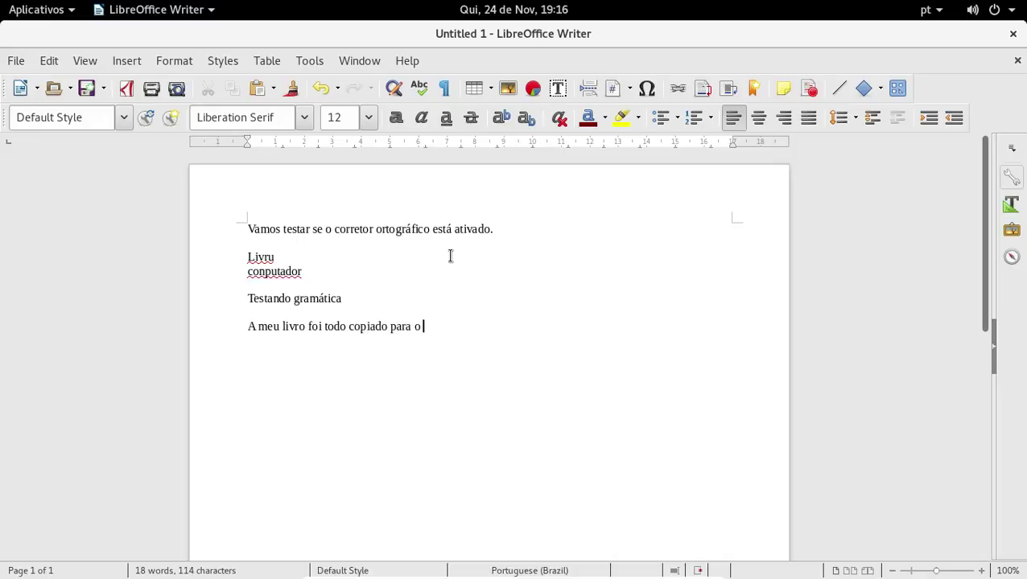
{"action": "type", "text": "computador."}
{"action": "right_click", "coordinate": [424, 331]}
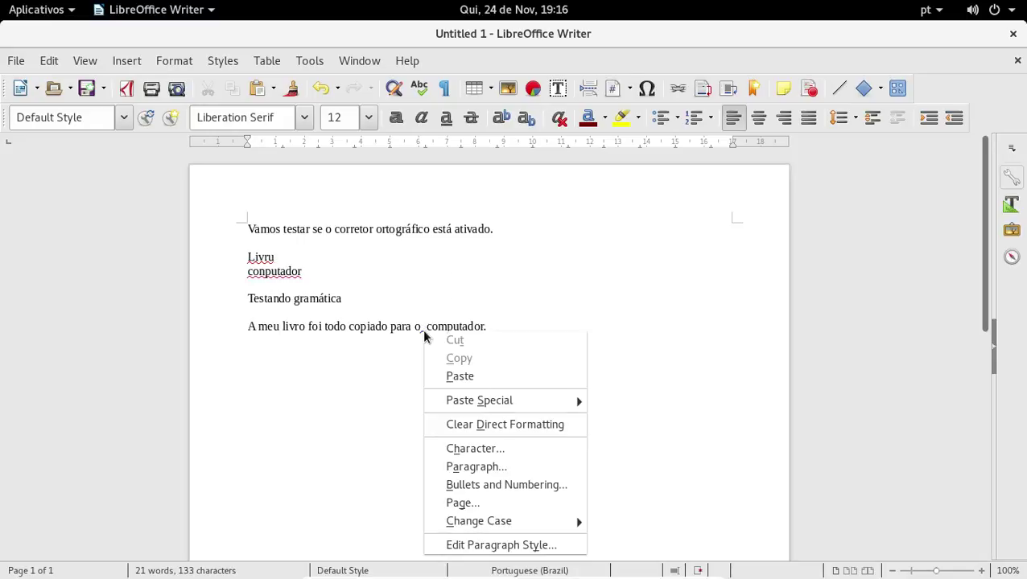
{"action": "left_click", "coordinate": [385, 346]}
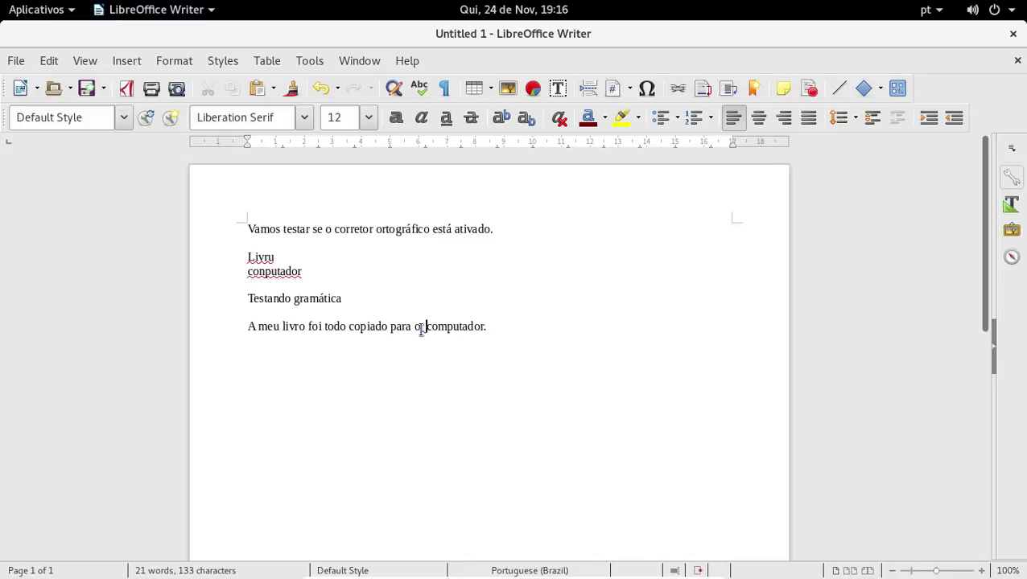
{"action": "right_click", "coordinate": [422, 328]}
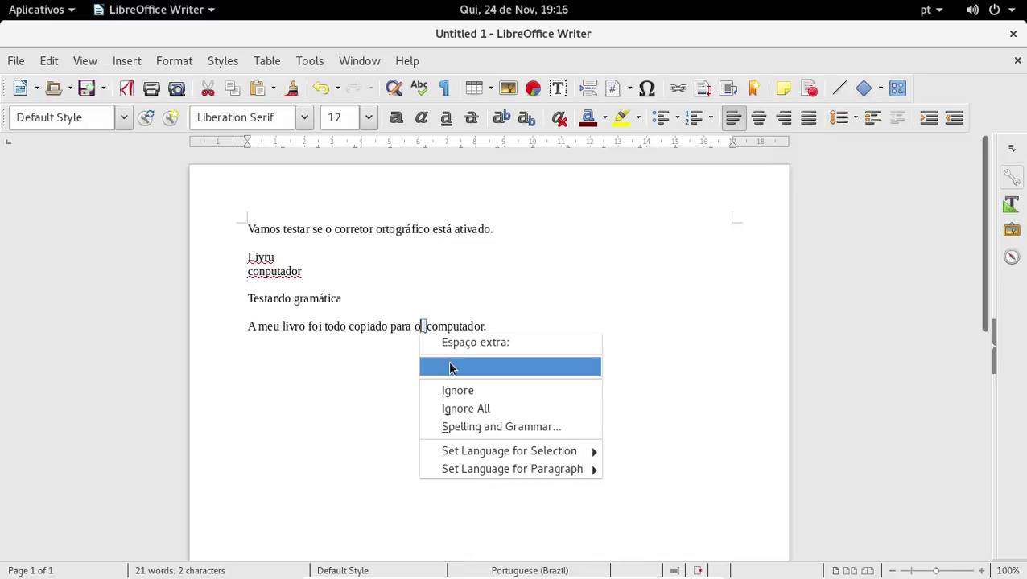
{"action": "left_click", "coordinate": [448, 366]}
{"action": "left_click_drag", "start_coordinate": [483, 325], "coordinate": [233, 330]}
{"action": "left_click", "coordinate": [440, 355]}
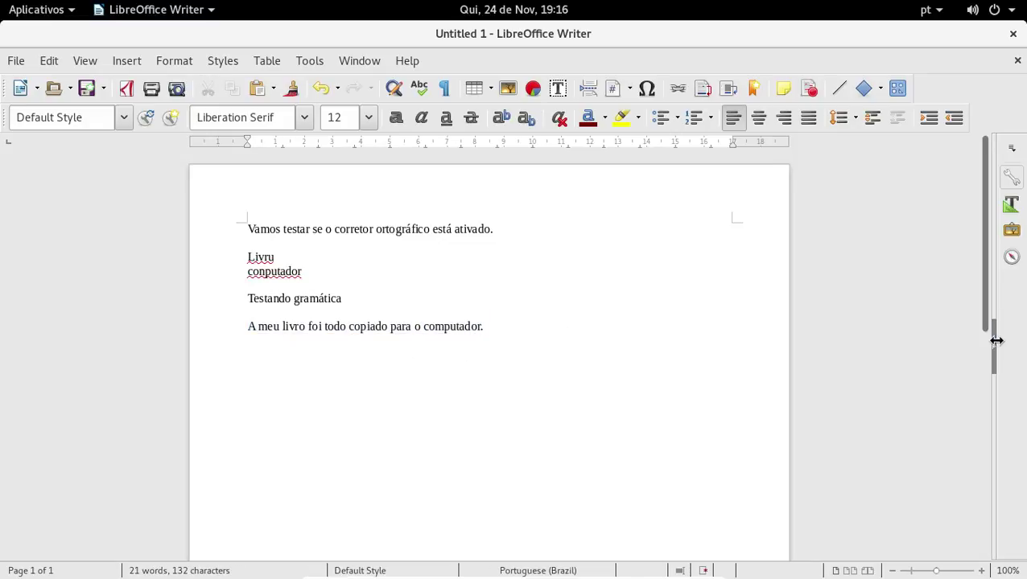
Open the Navigator sidebar, collapse it to Headings, then close it.
{"action": "left_click", "coordinate": [1011, 257]}
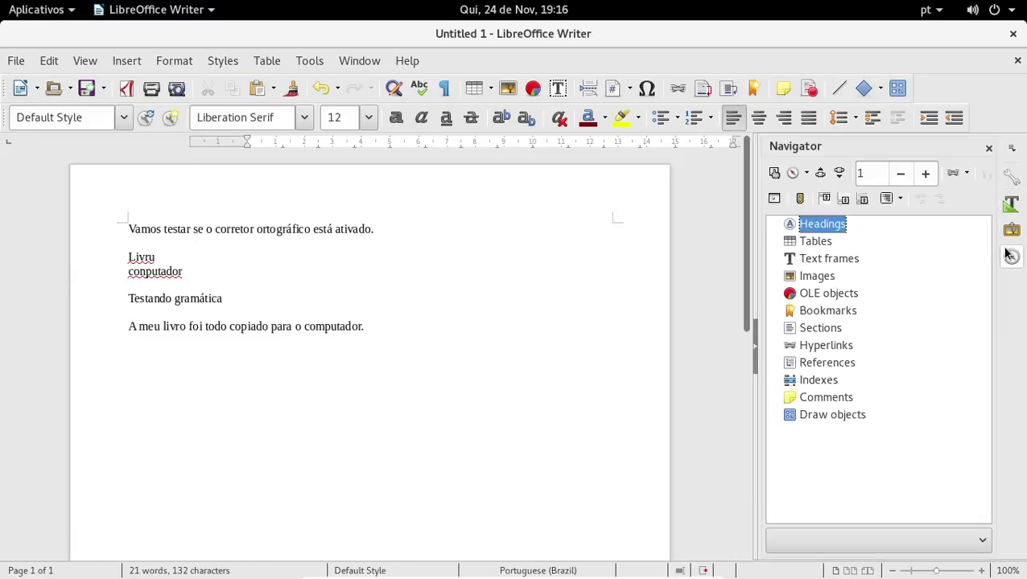
{"action": "left_click", "coordinate": [774, 199]}
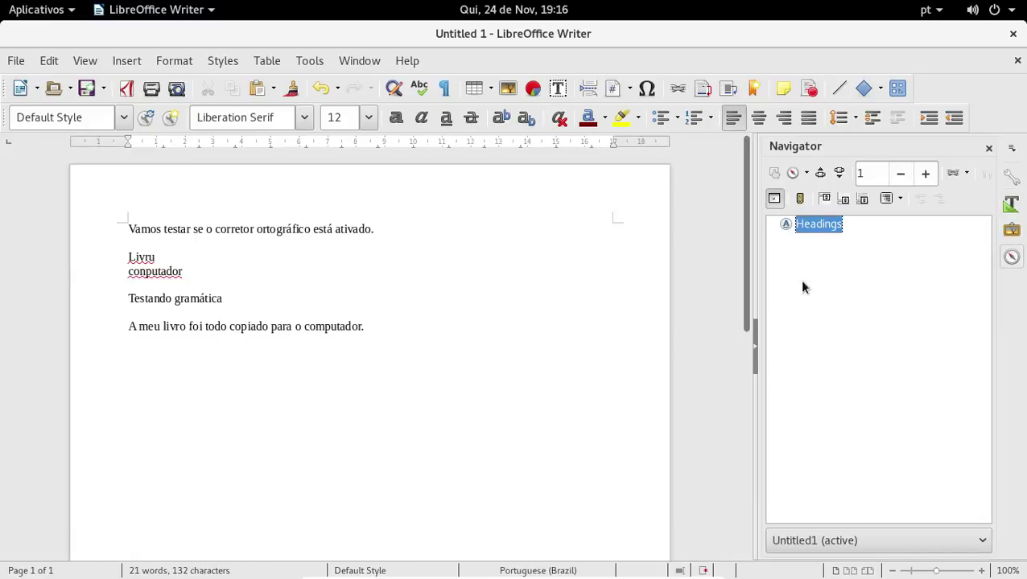
{"action": "left_click", "coordinate": [988, 148]}
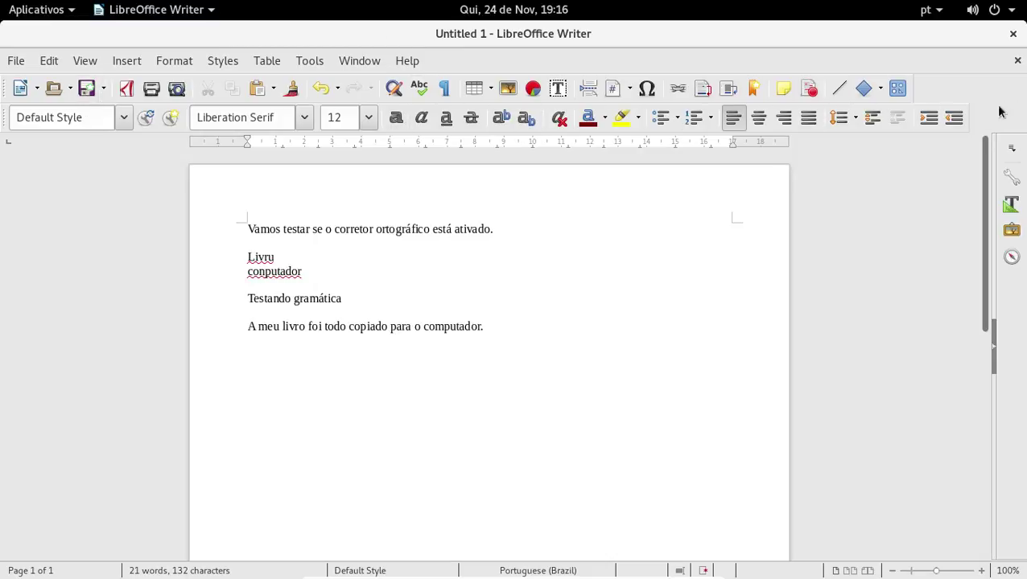
Close Untitled 1 without saving and close the LibreOffice Start Center.
{"action": "left_click", "coordinate": [1013, 34]}
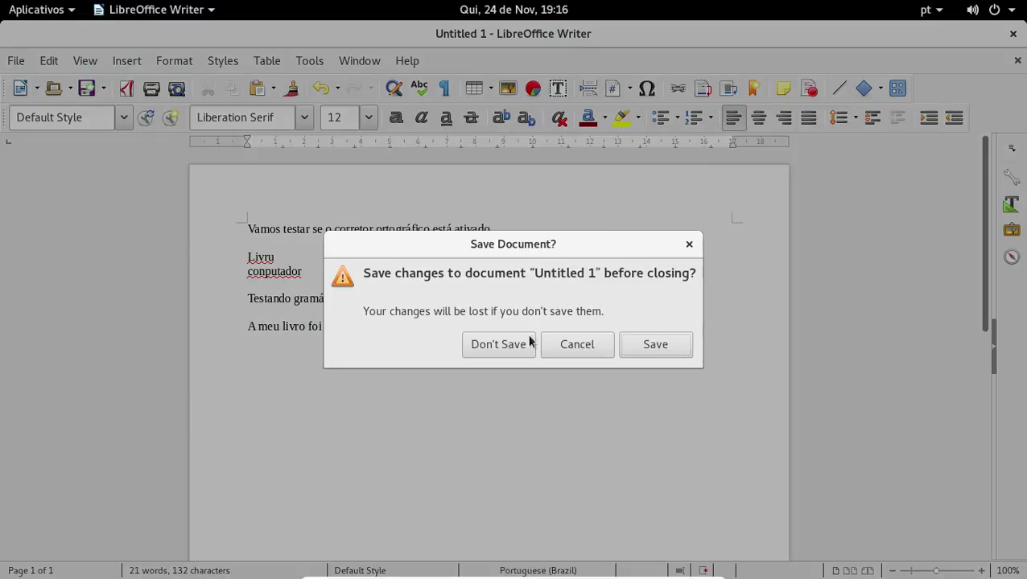
{"action": "left_click", "coordinate": [528, 343]}
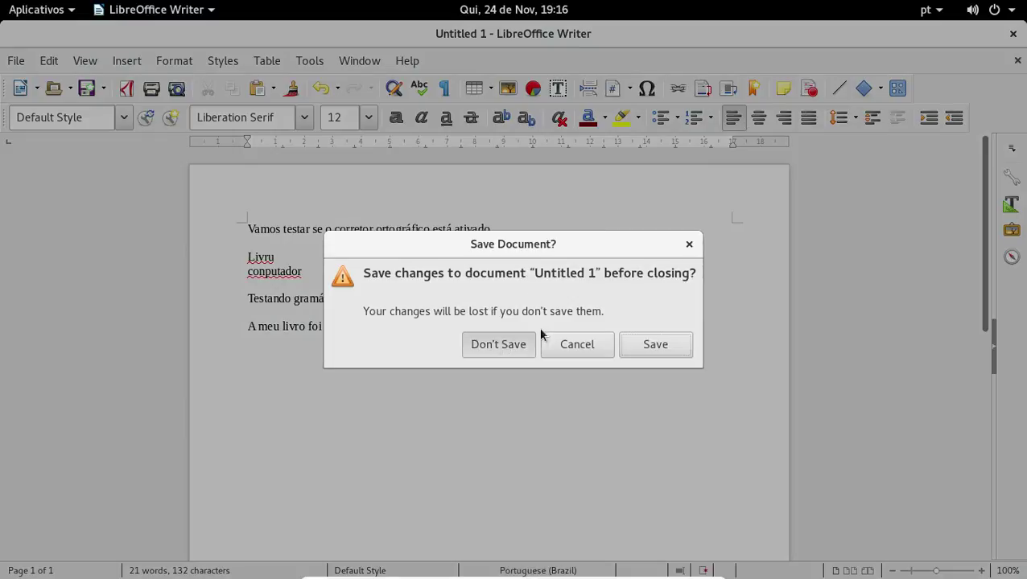
{"action": "left_click", "coordinate": [1013, 34]}
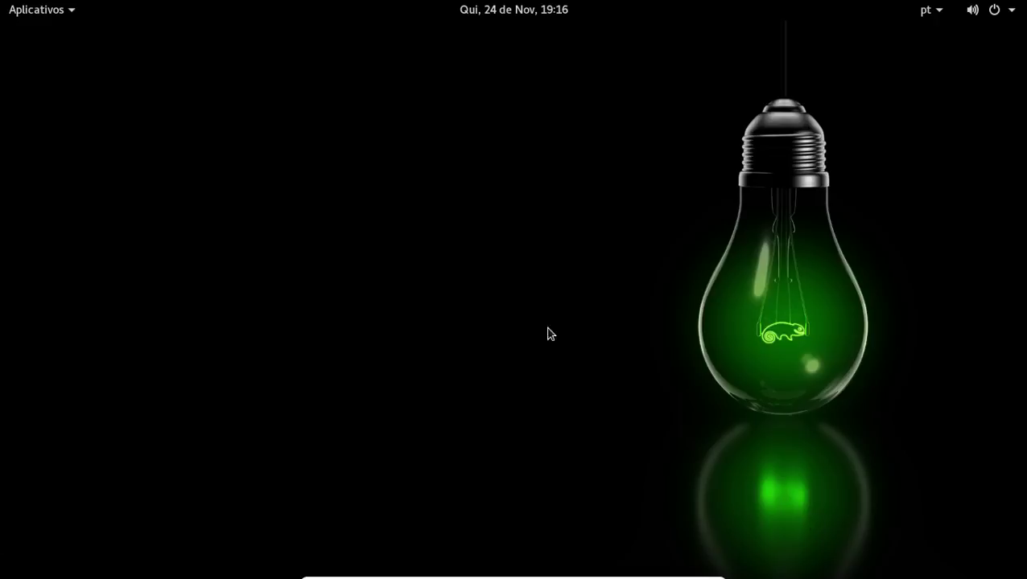
Start GIMP from the Gráficos category of the Aplicativos menu.
{"action": "left_click", "coordinate": [22, 10]}
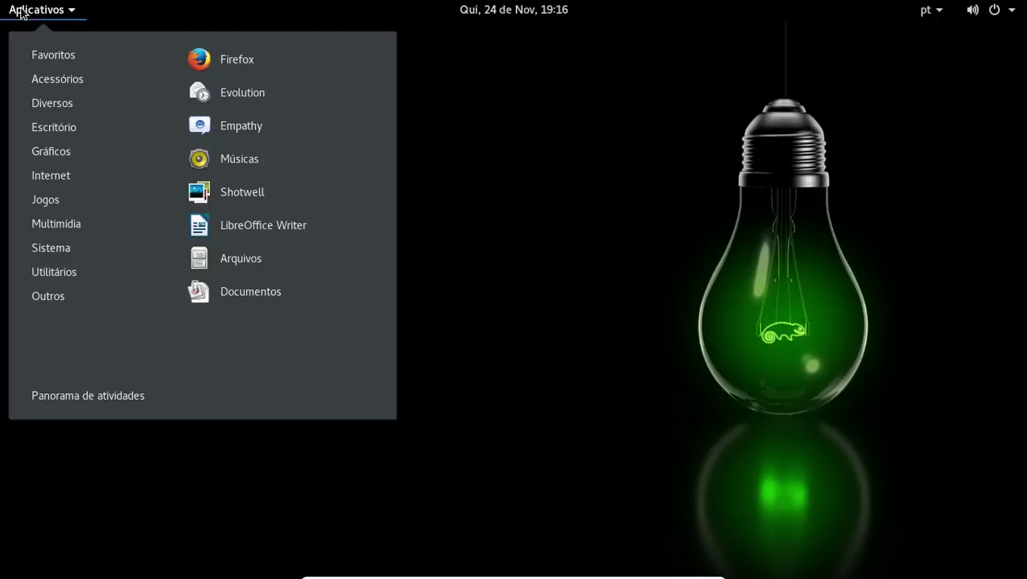
{"action": "mouse_move", "coordinate": [71, 137]}
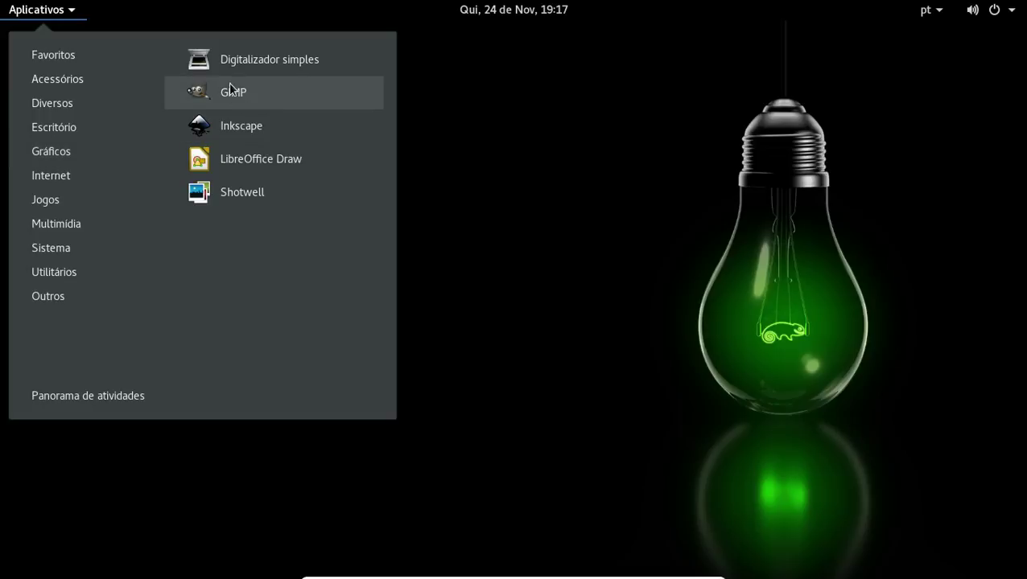
{"action": "left_click", "coordinate": [230, 84]}
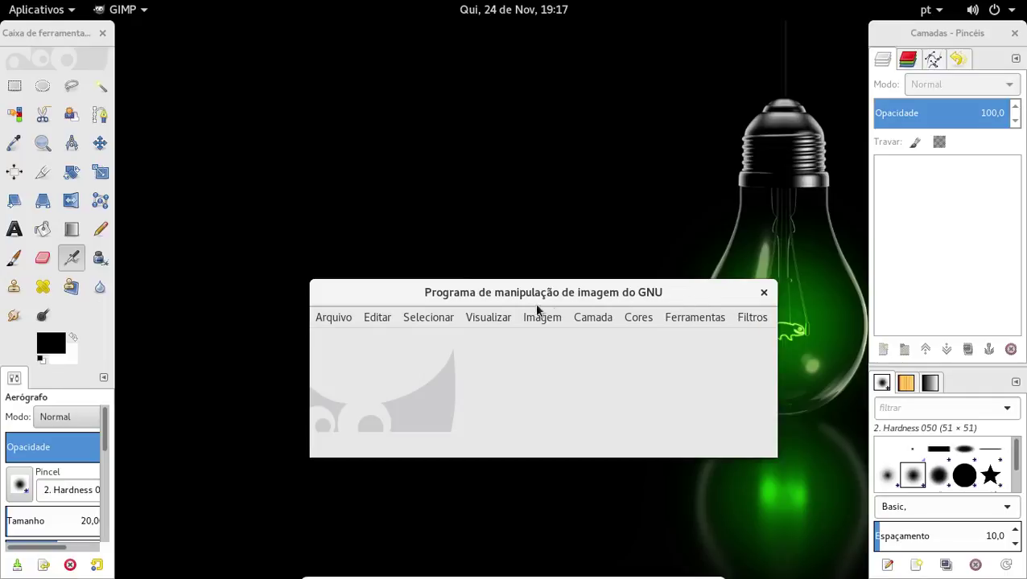
Look through GIMP's view settings, dismiss them, and maximize the image window.
{"action": "left_click", "coordinate": [475, 320]}
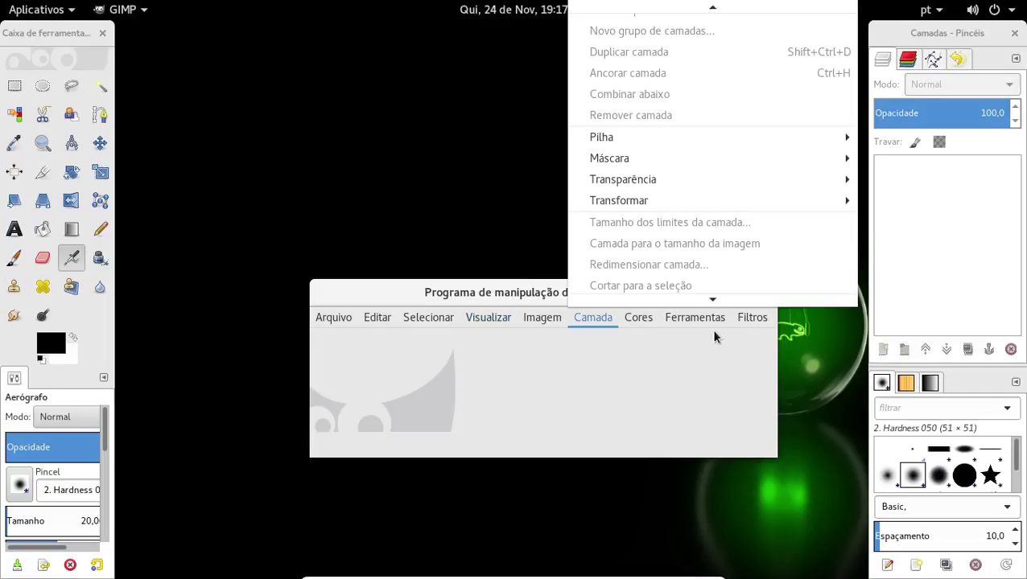
{"action": "mouse_move", "coordinate": [738, 319]}
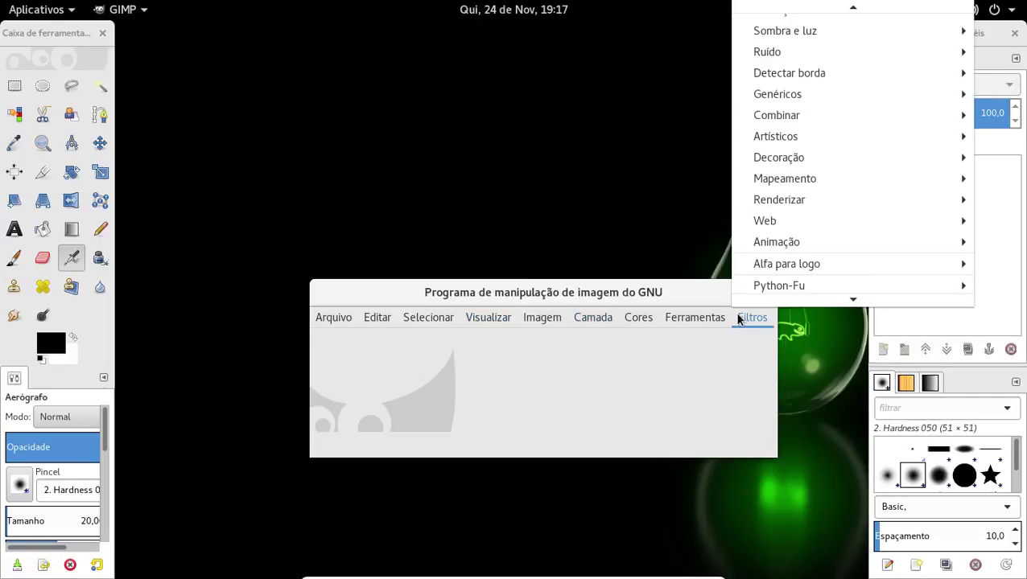
{"action": "mouse_move", "coordinate": [491, 319]}
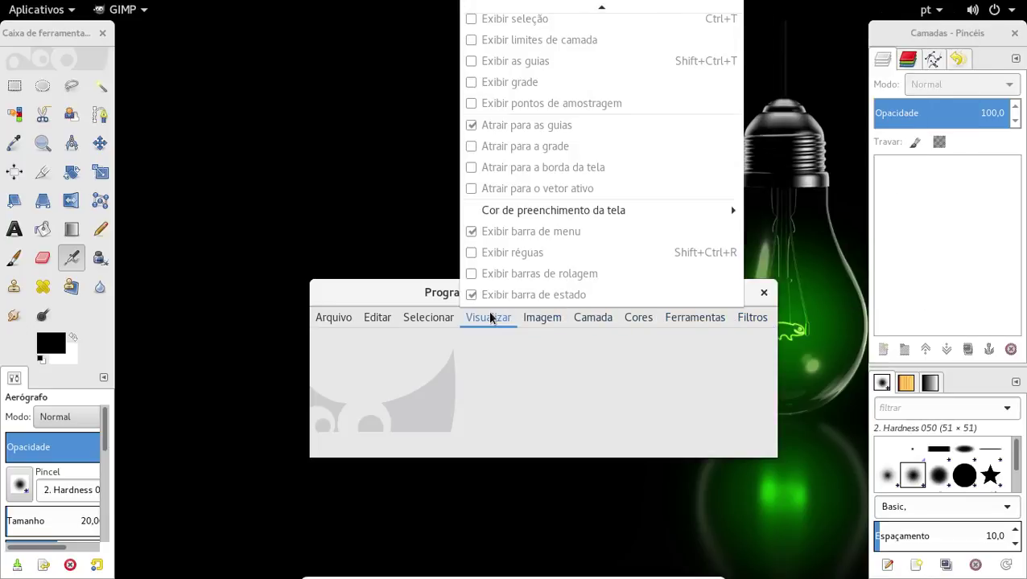
{"action": "left_click", "coordinate": [409, 294]}
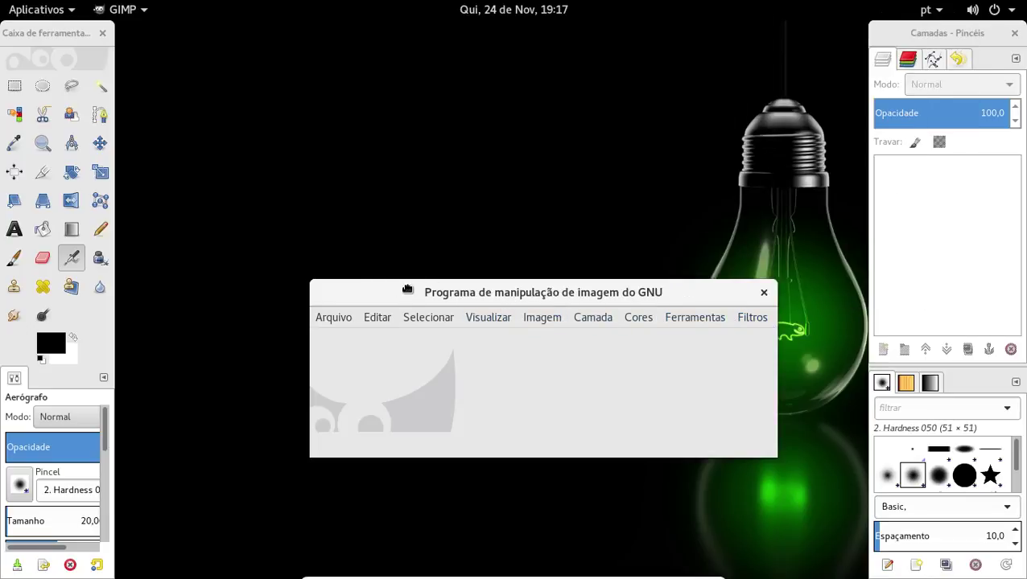
{"action": "key", "text": "super+Up"}
Turn on Janelas > Modo de janela única, fill the screen, then quit GIMP.
{"action": "left_click", "coordinate": [530, 64]}
{"action": "mouse_move", "coordinate": [489, 63]}
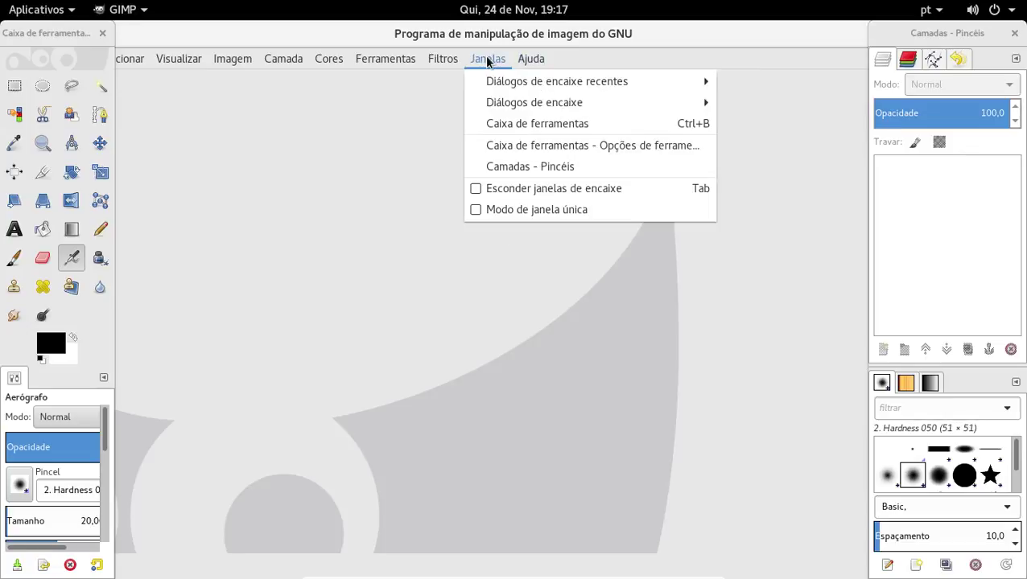
{"action": "left_click", "coordinate": [515, 208]}
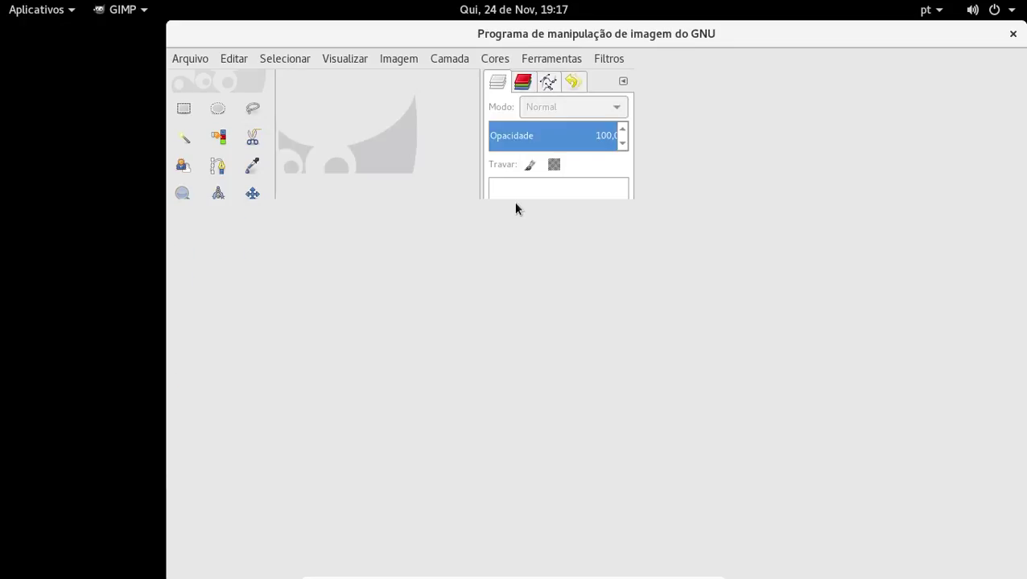
{"action": "double_click", "coordinate": [666, 38]}
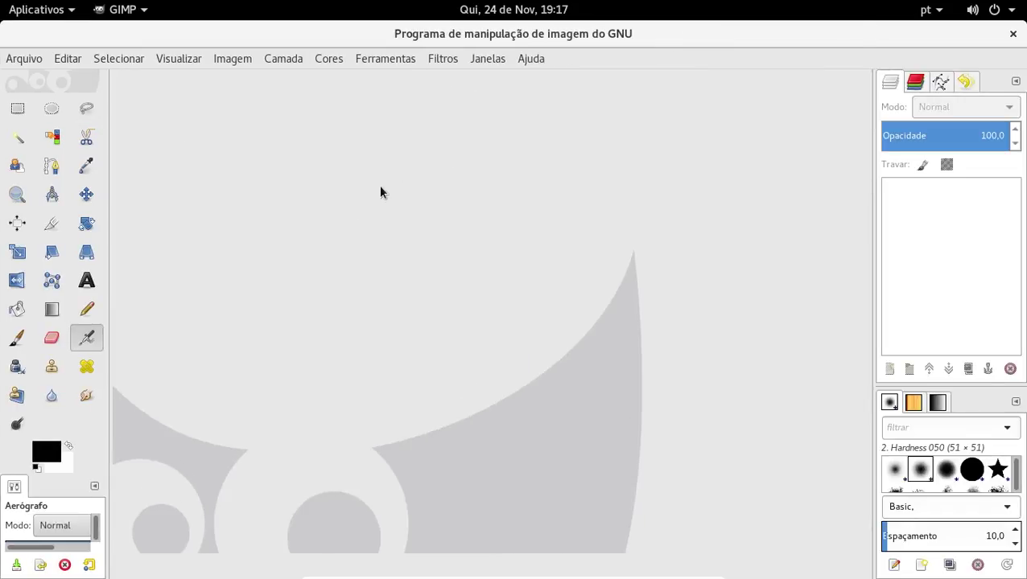
{"action": "left_click", "coordinate": [1013, 34]}
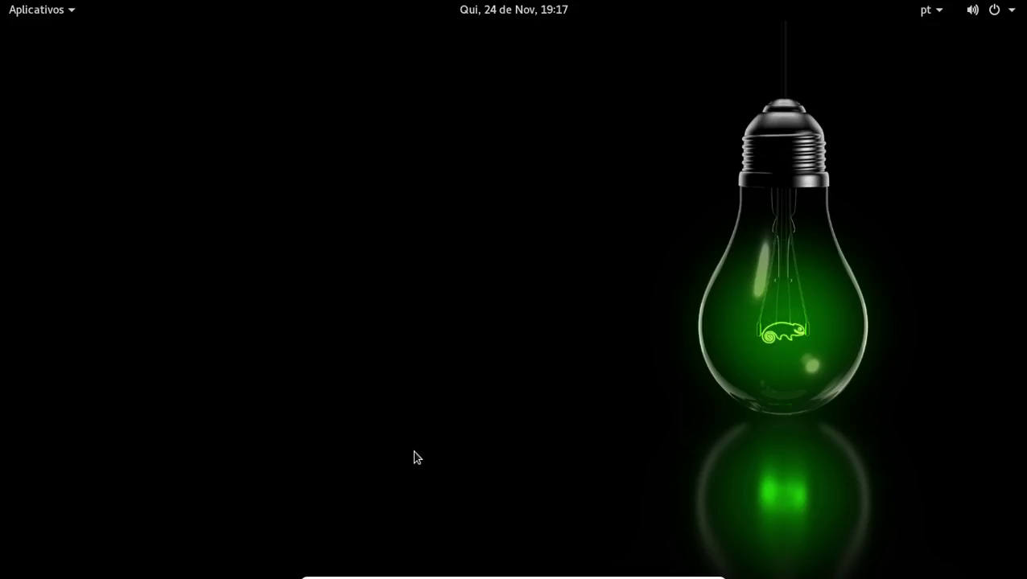
Start Firefox from the Internet category of the Aplicativos menu.
{"action": "left_click", "coordinate": [18, 13]}
{"action": "mouse_move", "coordinate": [41, 160]}
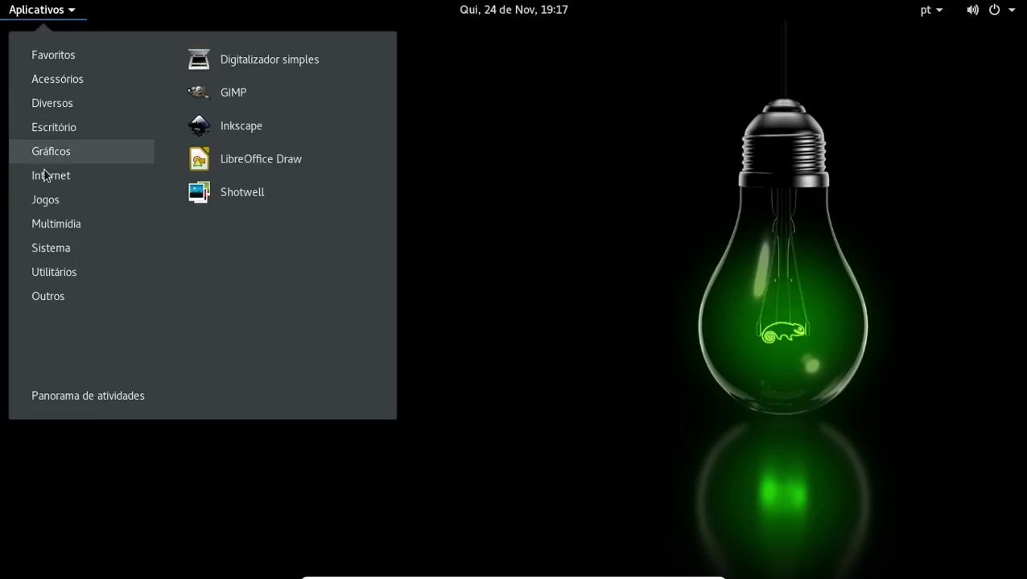
{"action": "mouse_move", "coordinate": [53, 178]}
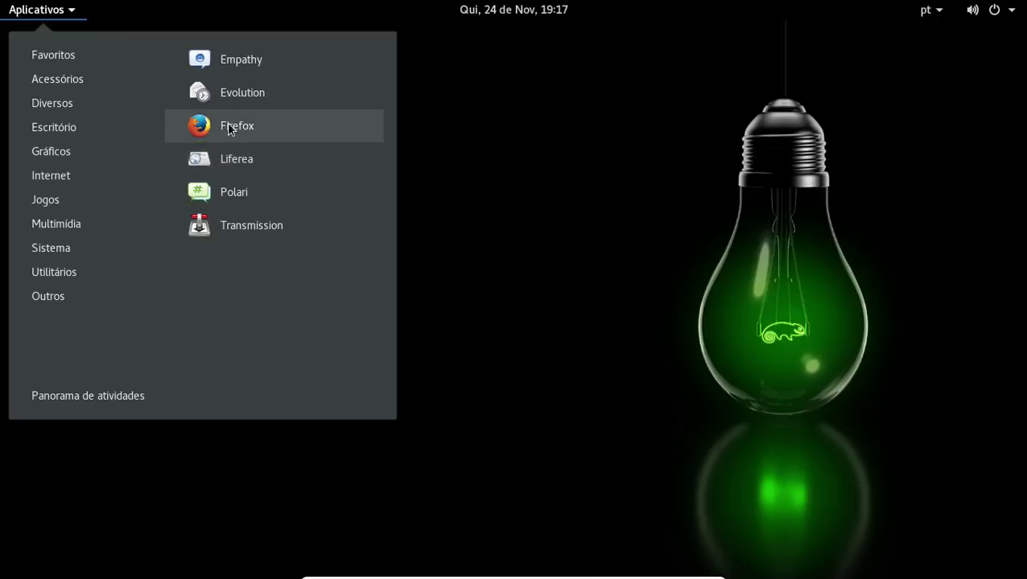
{"action": "left_click", "coordinate": [231, 130]}
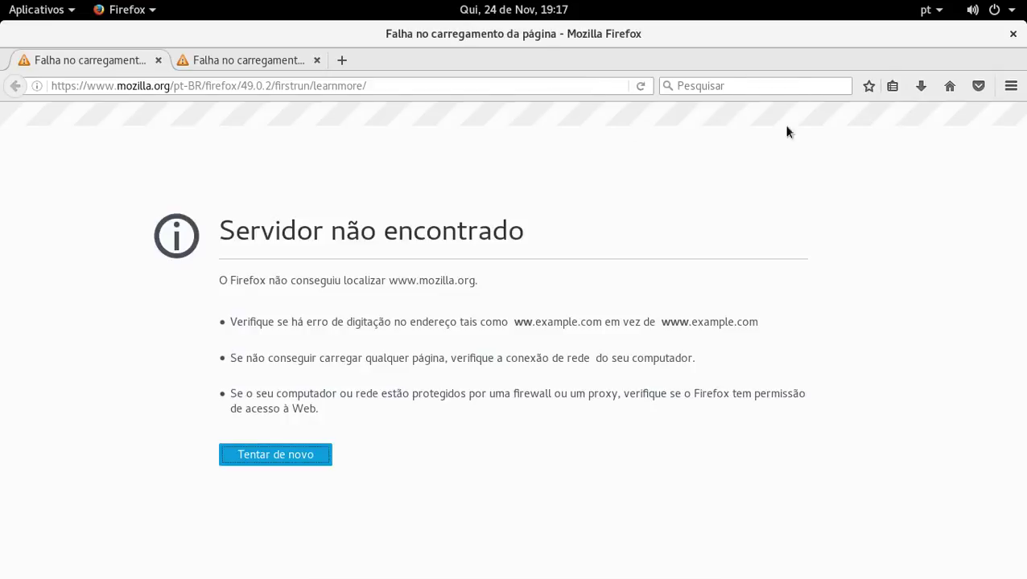
Open Sobre o Firefox from the Help menu to see version 49.0.2.
{"action": "left_click", "coordinate": [1010, 88]}
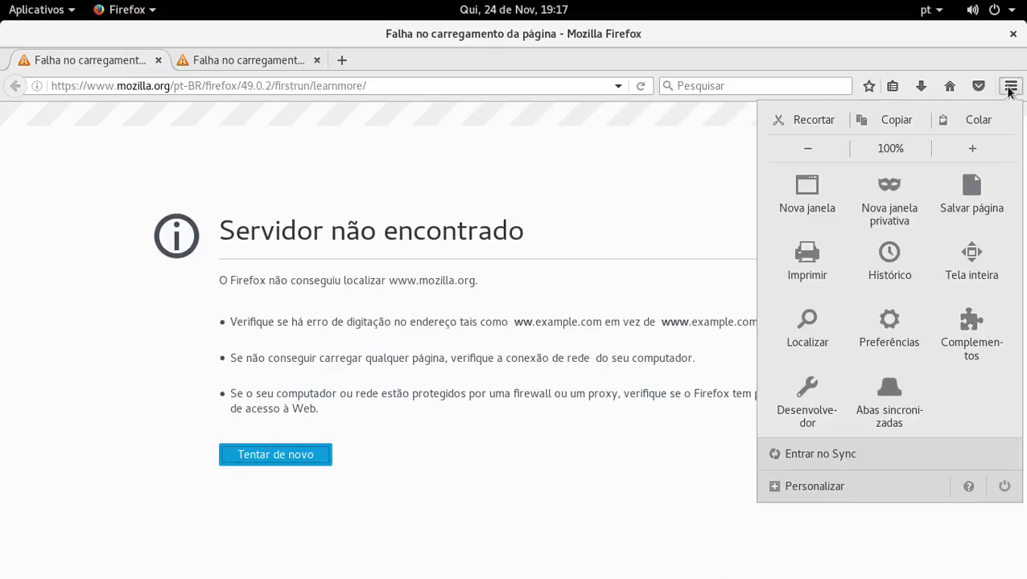
{"action": "left_click", "coordinate": [973, 488]}
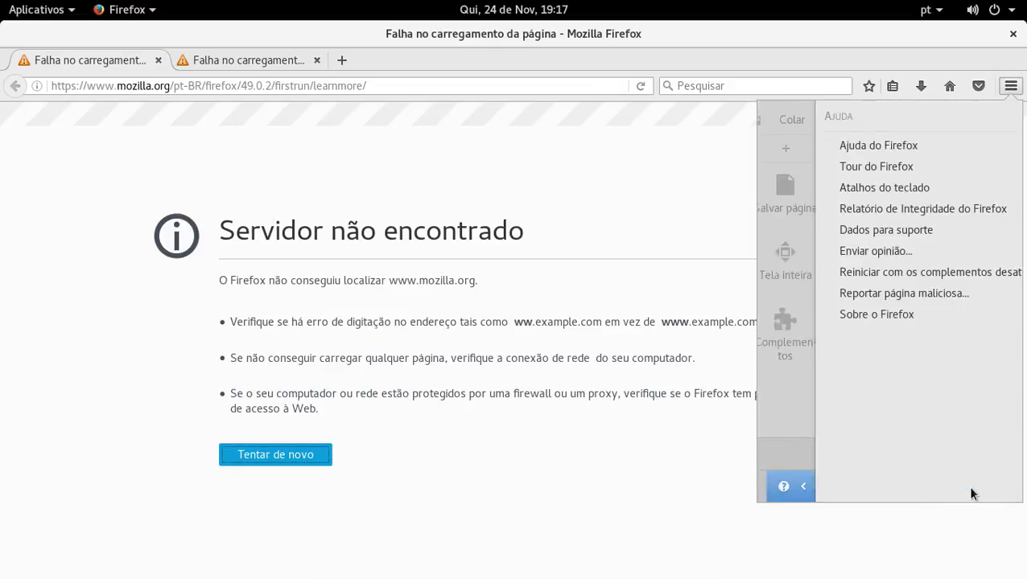
{"action": "left_click", "coordinate": [835, 317]}
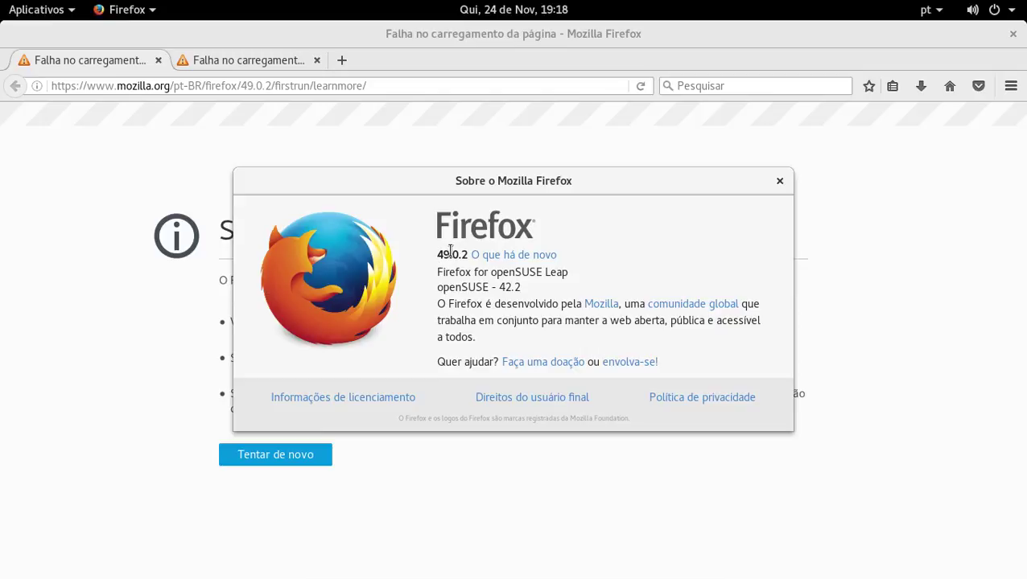
{"action": "left_click_drag", "start_coordinate": [450, 251], "coordinate": [430, 254]}
Close the About dialog and the browser, confirming Fechar abas for both tabs.
{"action": "left_click", "coordinate": [780, 181]}
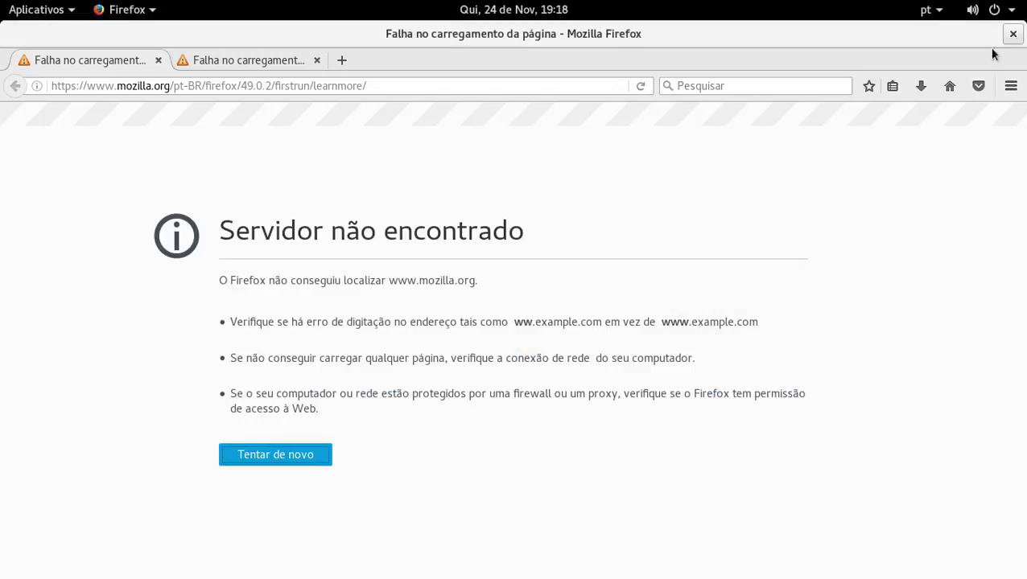
{"action": "left_click", "coordinate": [1013, 34]}
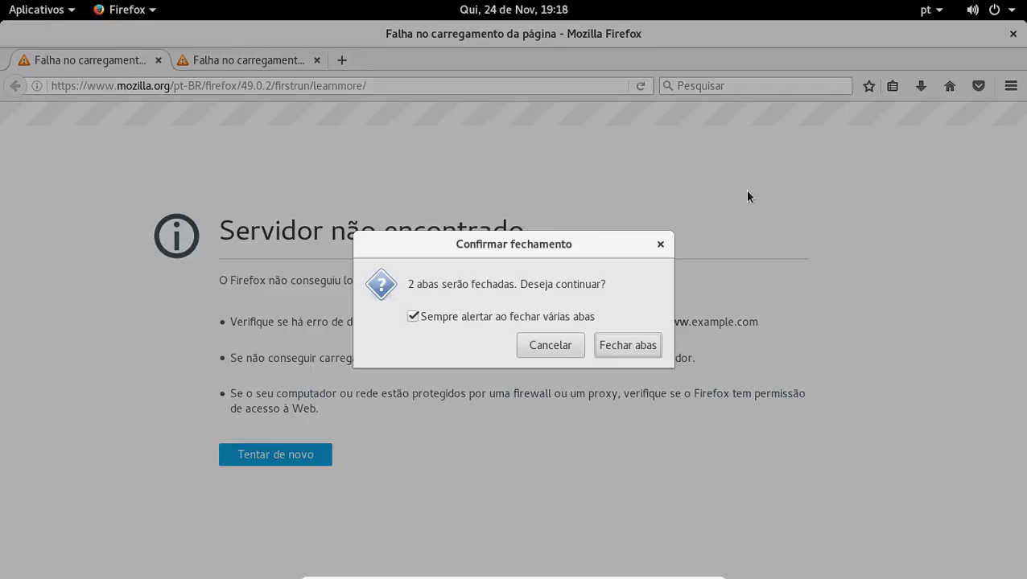
{"action": "left_click", "coordinate": [632, 346]}
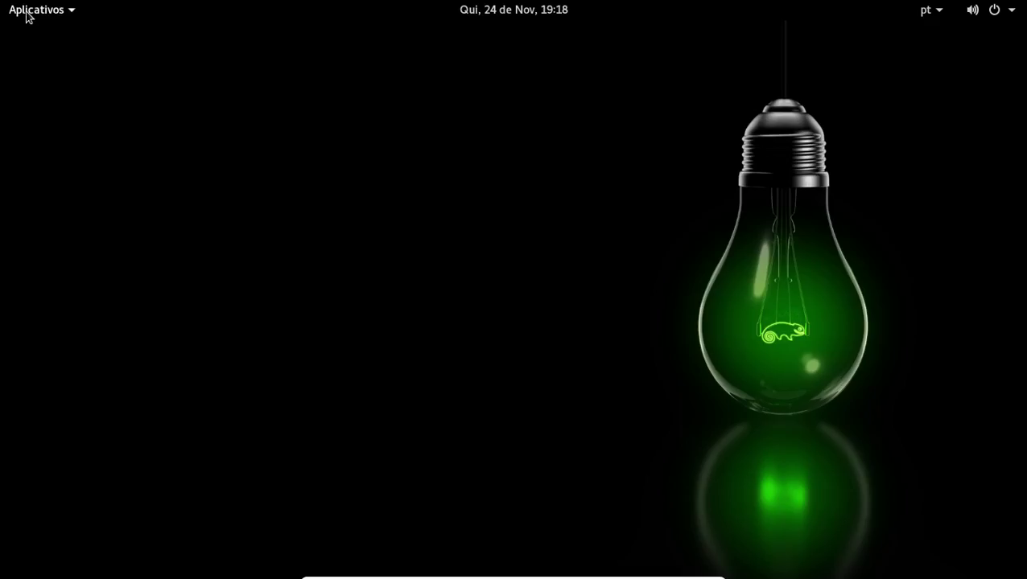
Browse the Internet, Games, Multimedia and System categories, then start Aplicativo Software do GNOME.
{"action": "left_click", "coordinate": [27, 11]}
{"action": "mouse_move", "coordinate": [40, 107]}
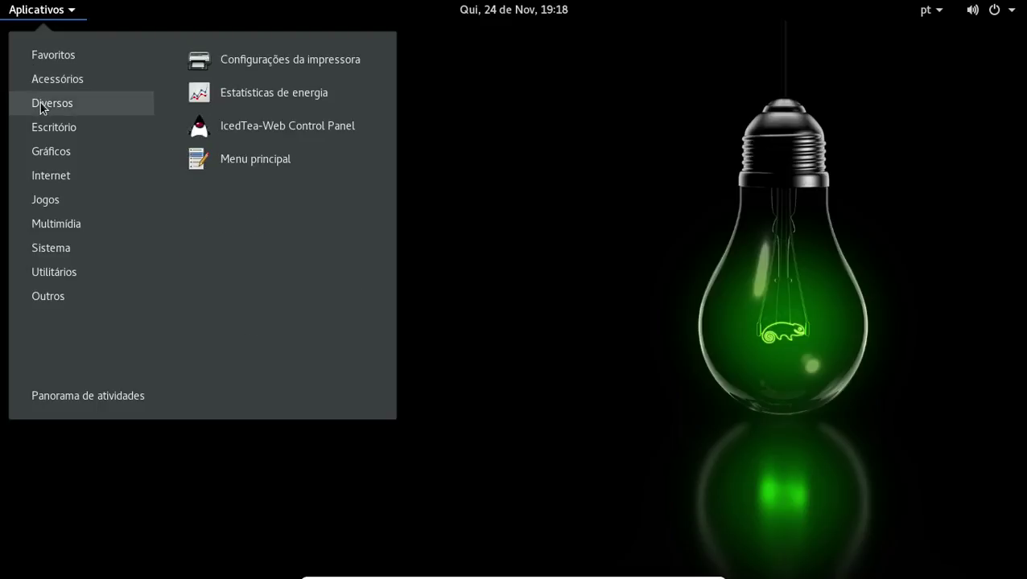
{"action": "mouse_move", "coordinate": [47, 126]}
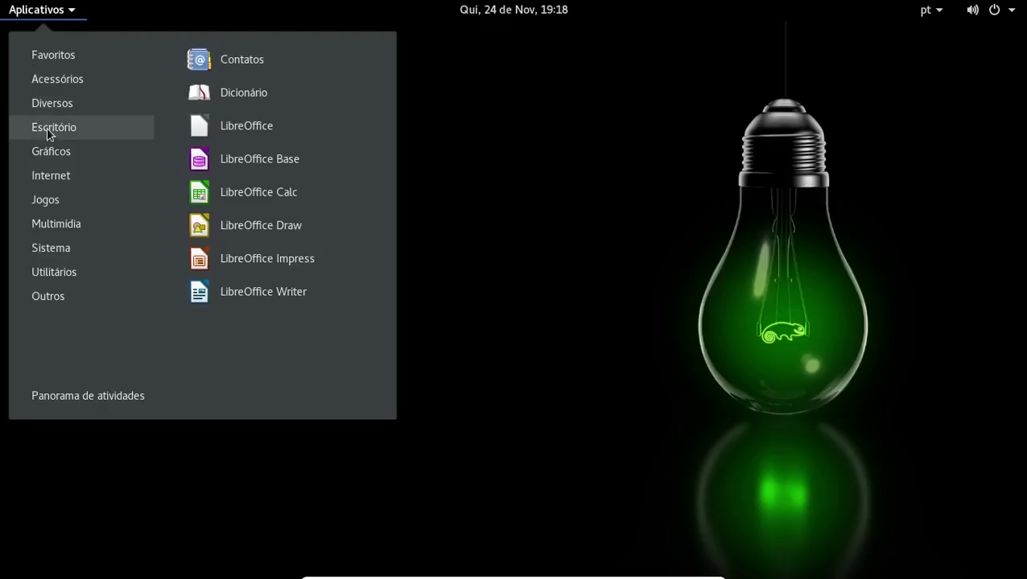
{"action": "mouse_move", "coordinate": [50, 152]}
{"action": "mouse_move", "coordinate": [54, 170]}
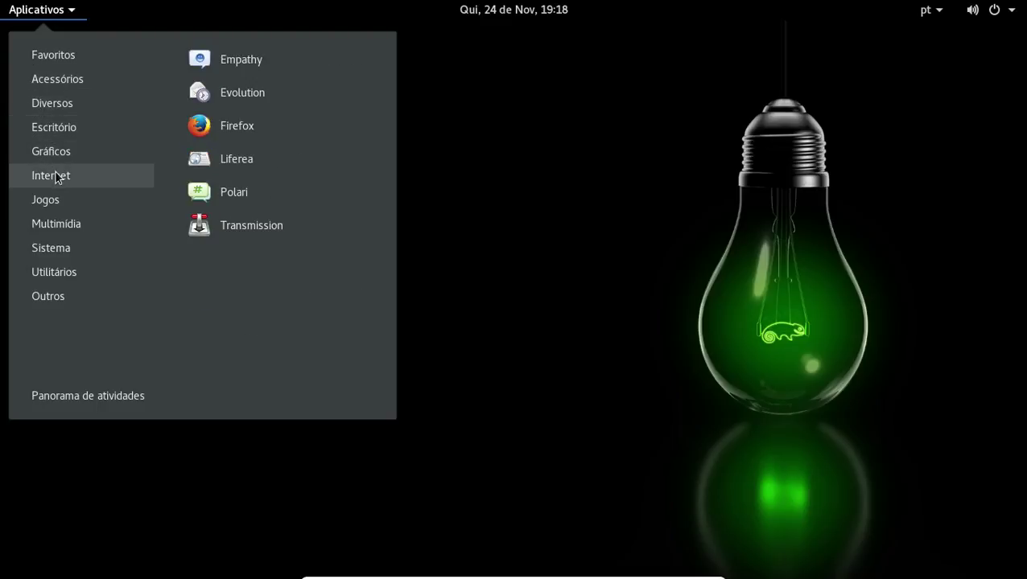
{"action": "mouse_move", "coordinate": [56, 201]}
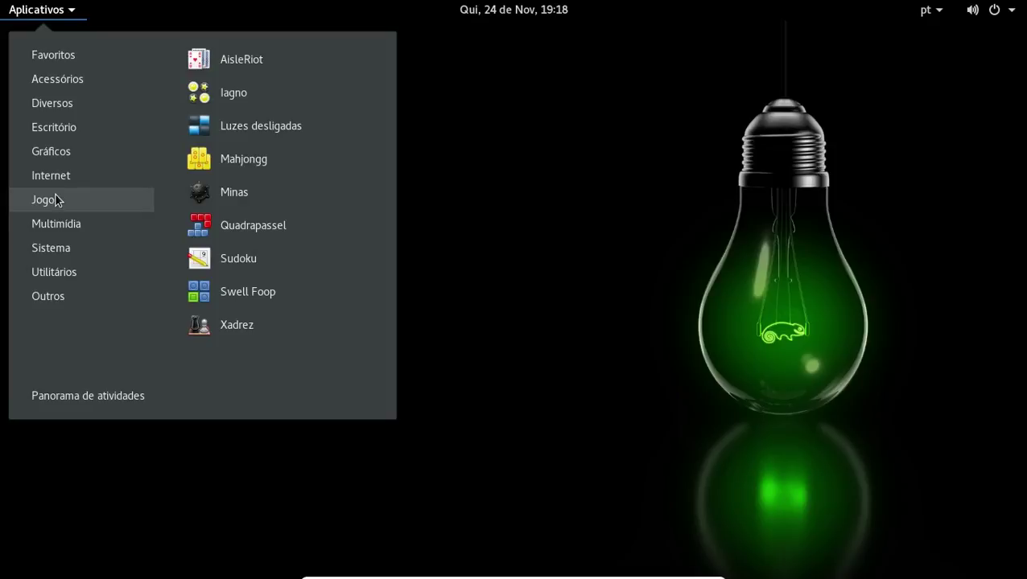
{"action": "mouse_move", "coordinate": [66, 172]}
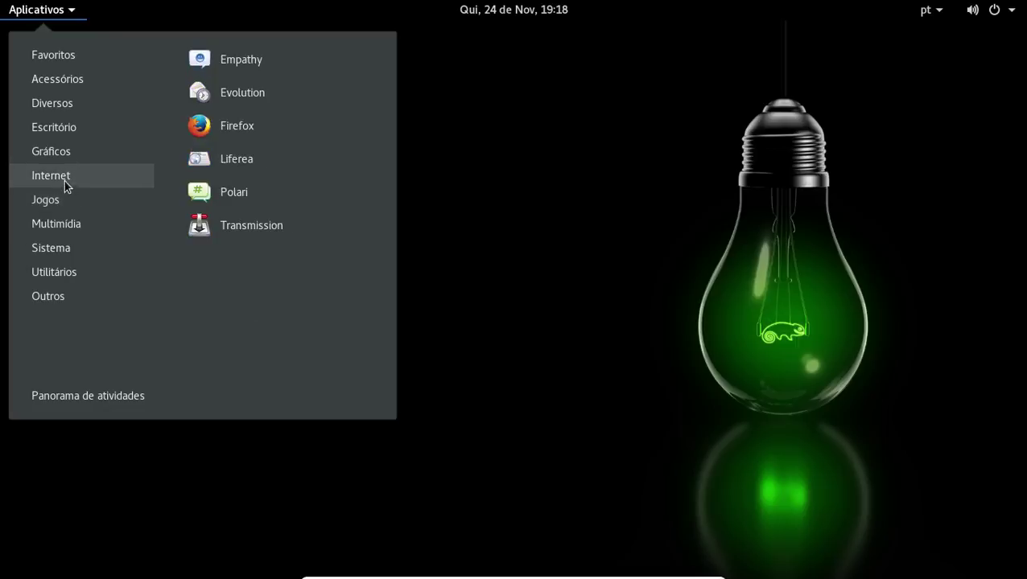
{"action": "mouse_move", "coordinate": [65, 198]}
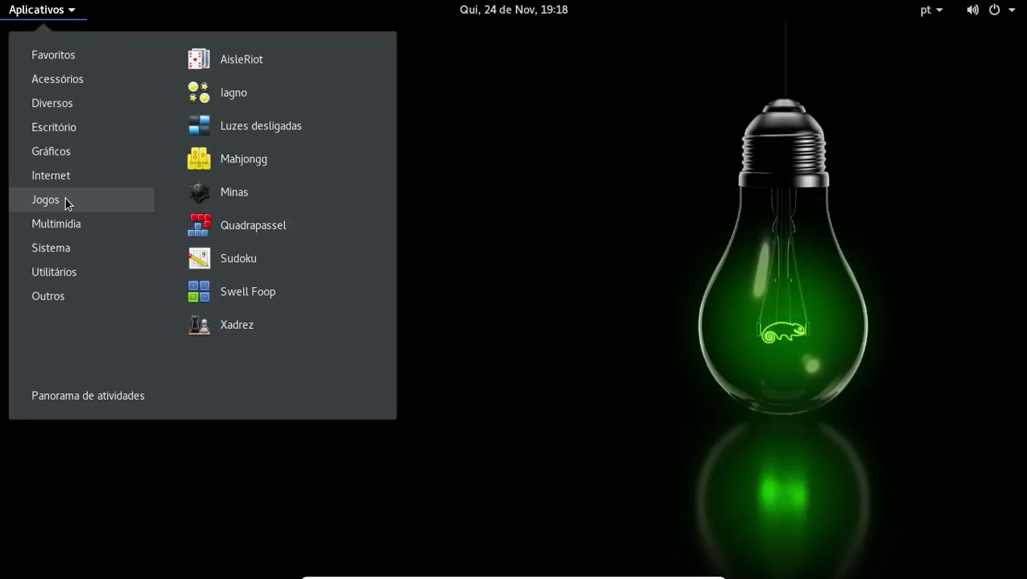
{"action": "mouse_move", "coordinate": [72, 226]}
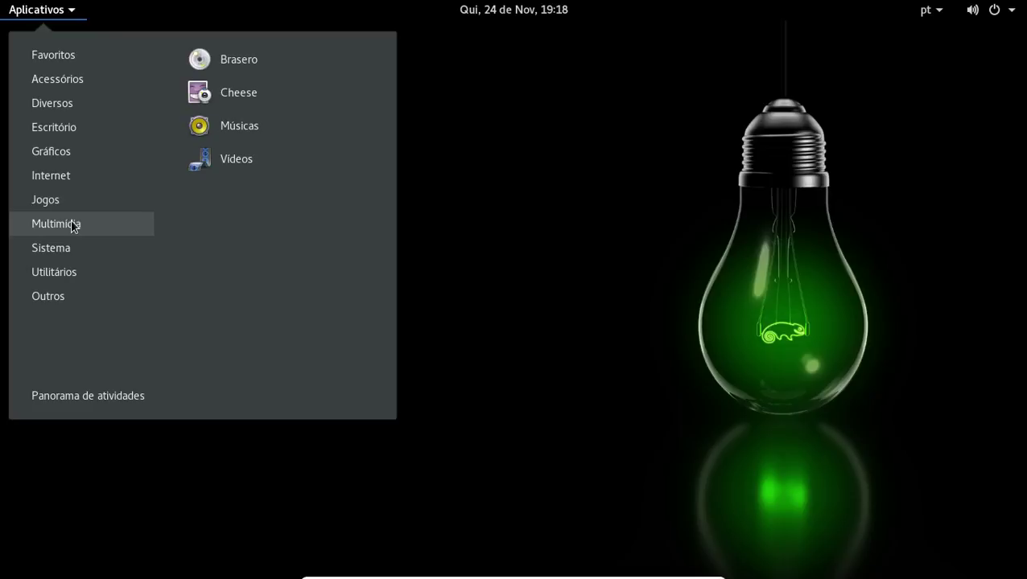
{"action": "mouse_move", "coordinate": [62, 246]}
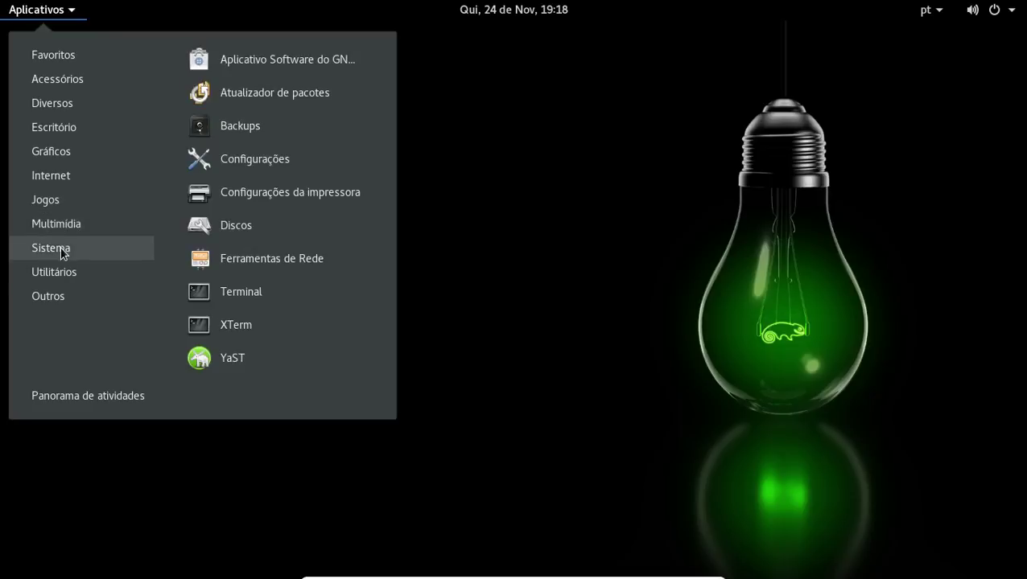
{"action": "left_click", "coordinate": [253, 67]}
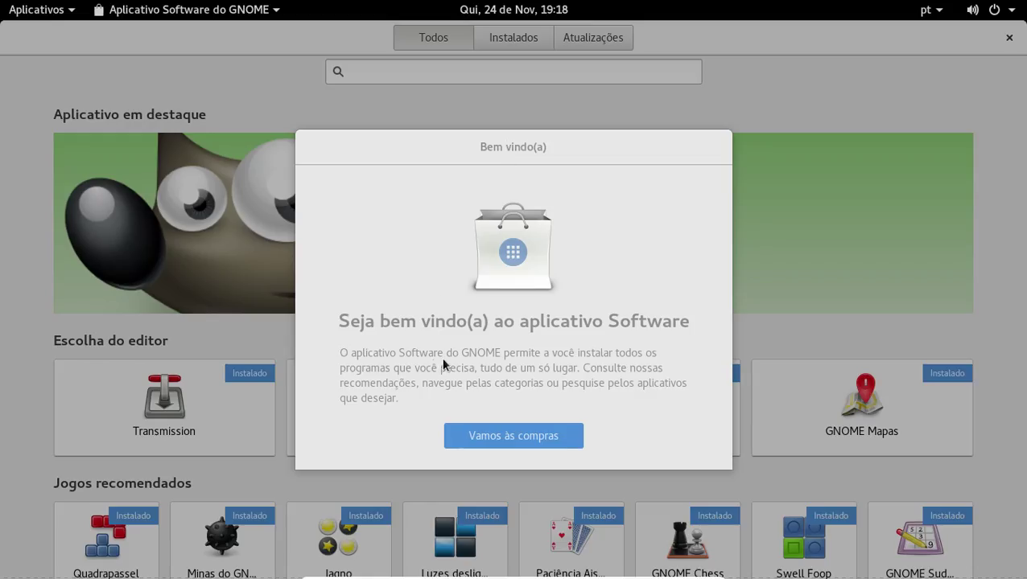
Dismiss the welcome with Vamos às compras and scroll through the featured apps.
{"action": "left_click", "coordinate": [545, 438]}
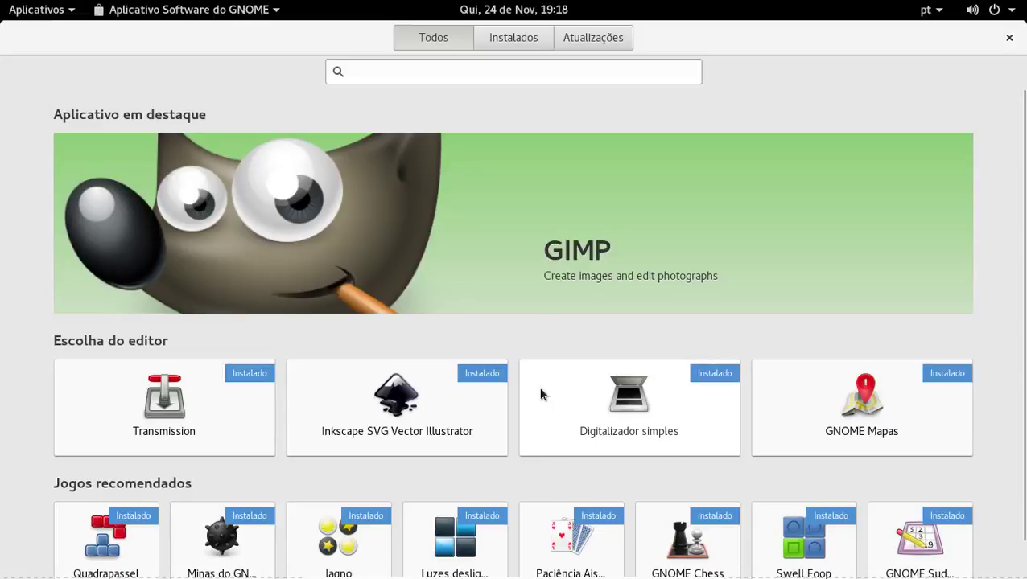
{"action": "scroll", "coordinate": [539, 386], "scroll_direction": "down", "scroll_amount": 1}
{"action": "scroll", "coordinate": [478, 435], "scroll_direction": "up", "scroll_amount": 1}
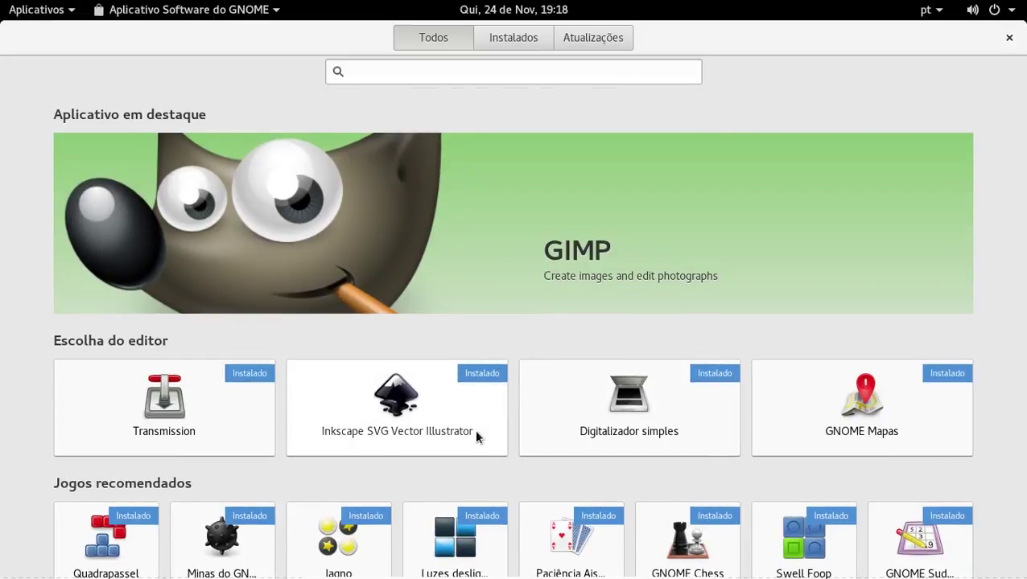
{"action": "scroll", "coordinate": [476, 435], "scroll_direction": "down", "scroll_amount": 1}
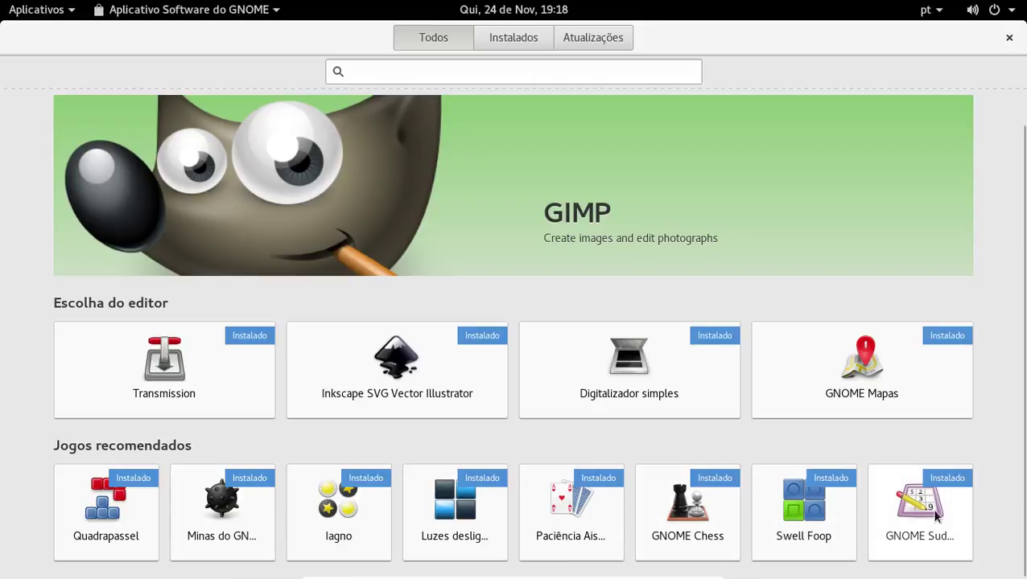
Scroll through the Instalados list (Evolution, Firefox, YaST) and close GNOME Software.
{"action": "left_click", "coordinate": [505, 40]}
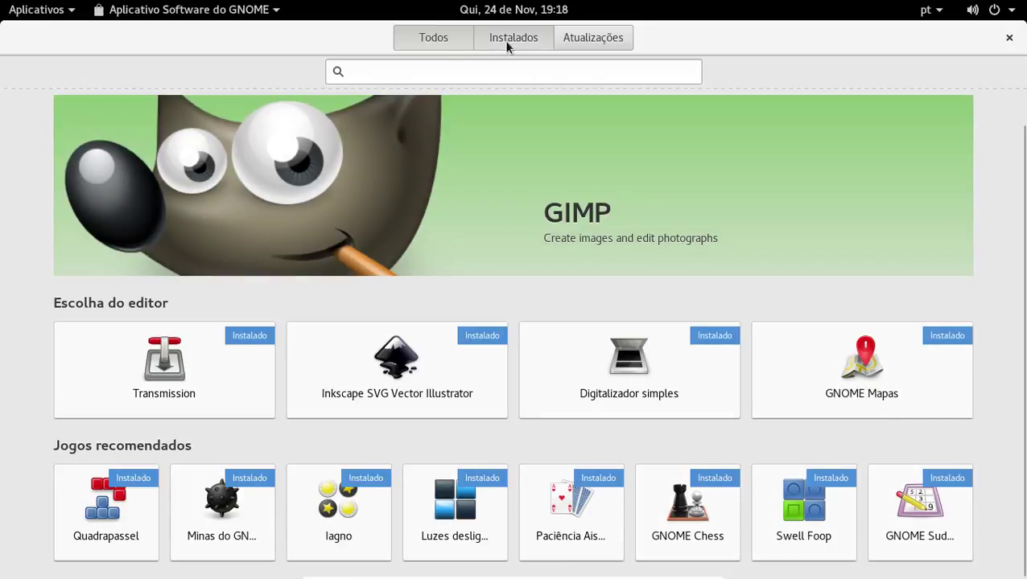
{"action": "scroll", "coordinate": [458, 337], "scroll_direction": "down", "scroll_amount": 4}
{"action": "scroll", "coordinate": [456, 337], "scroll_direction": "down", "scroll_amount": 10}
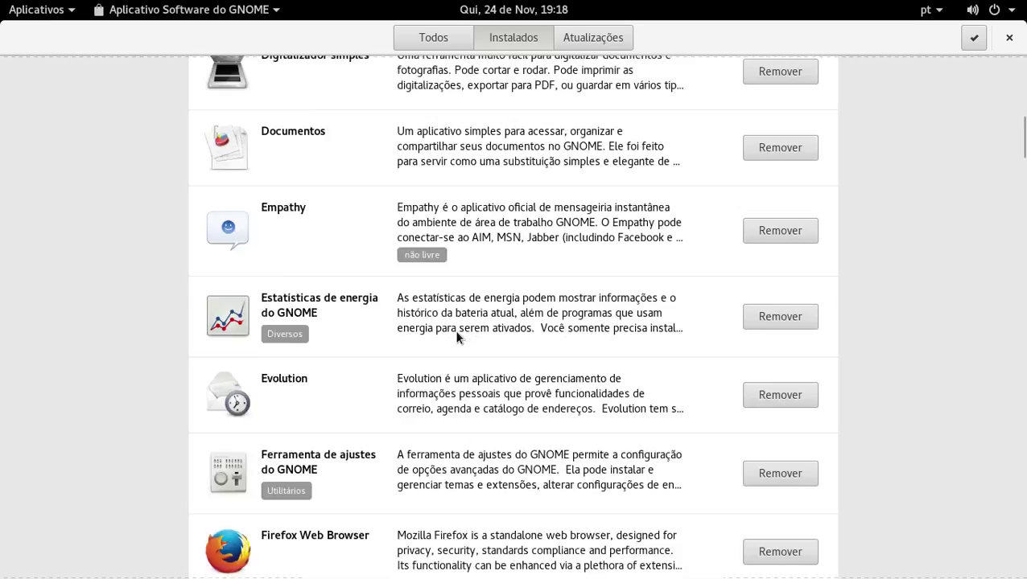
{"action": "scroll", "coordinate": [456, 337], "scroll_direction": "down", "scroll_amount": 4}
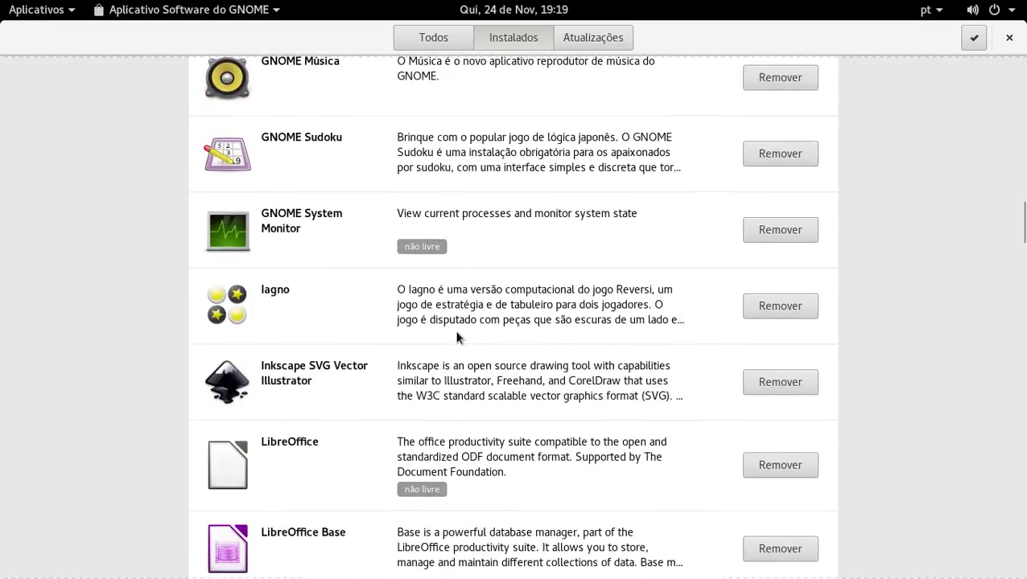
{"action": "scroll", "coordinate": [456, 336], "scroll_direction": "down", "scroll_amount": 9}
{"action": "scroll", "coordinate": [456, 336], "scroll_direction": "down", "scroll_amount": 12}
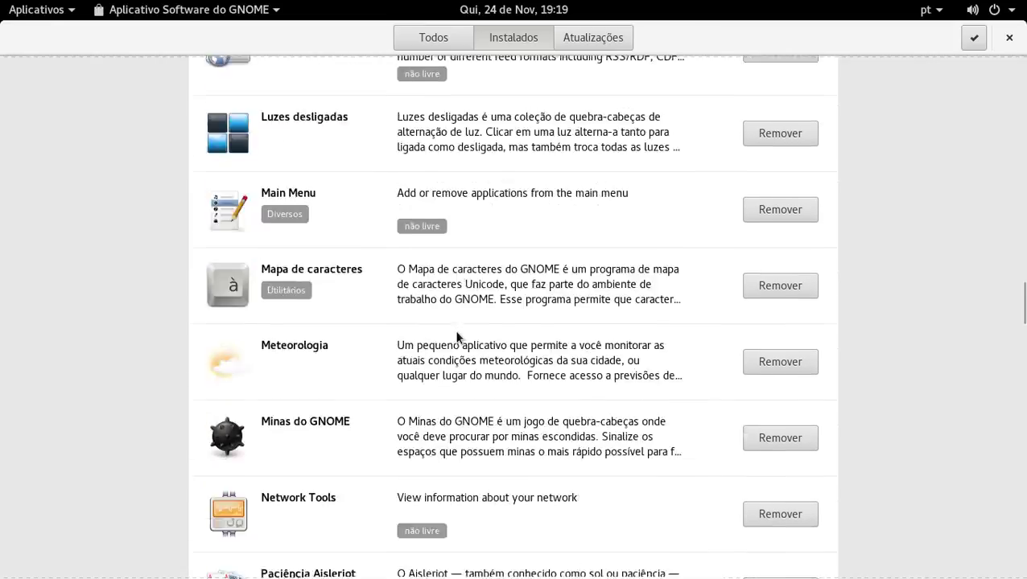
{"action": "scroll", "coordinate": [456, 337], "scroll_direction": "down", "scroll_amount": 14}
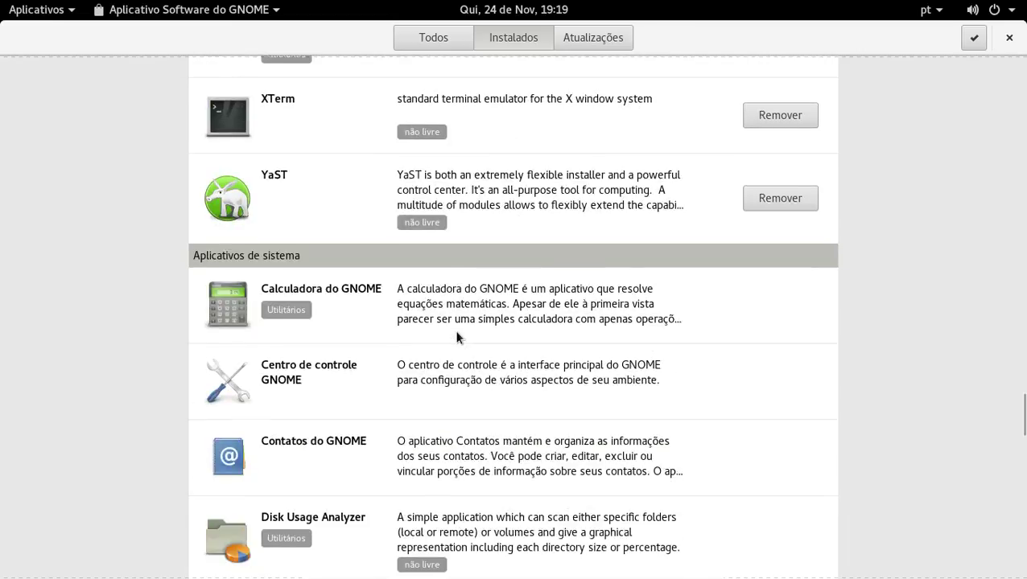
{"action": "left_click", "coordinate": [1010, 41]}
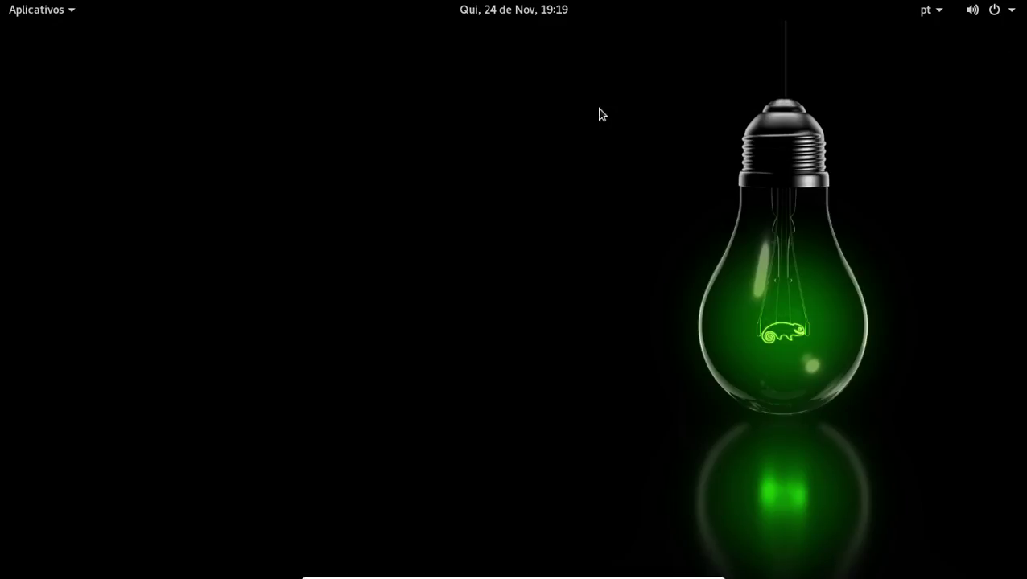
Start Monitor do sistema from the Utilitários category of the Aplicativos menu.
{"action": "left_click", "coordinate": [50, 14]}
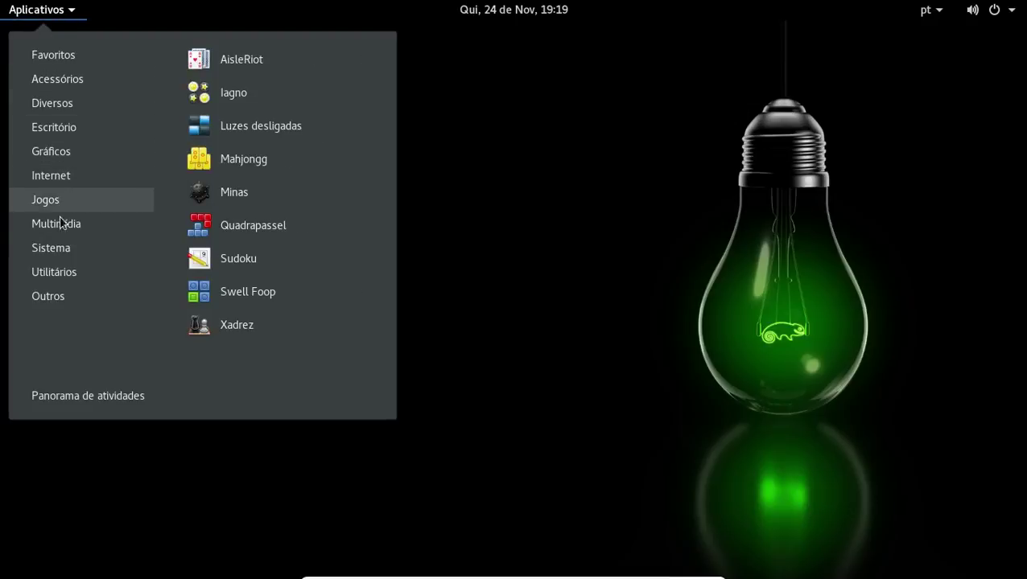
{"action": "mouse_move", "coordinate": [61, 248]}
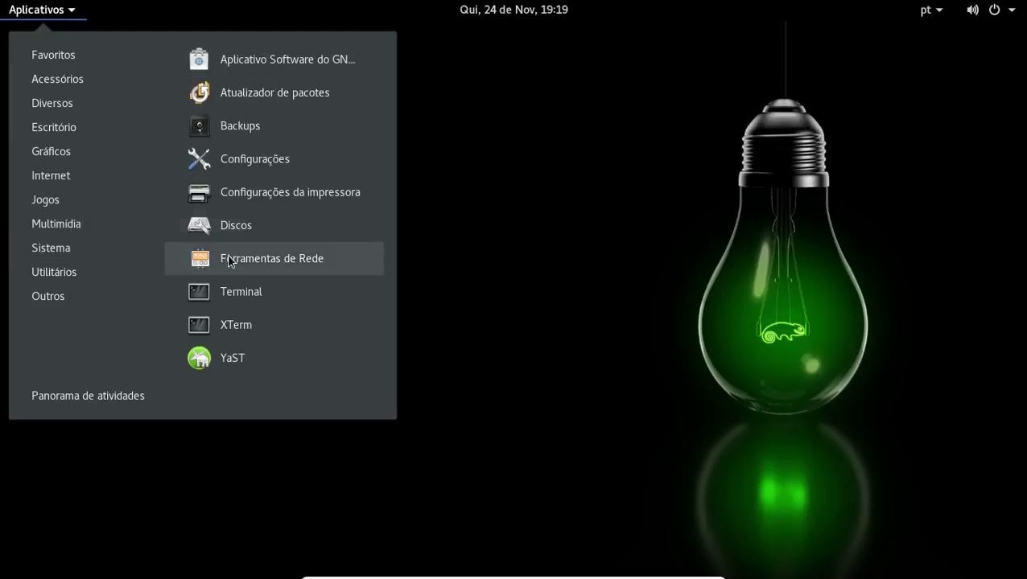
{"action": "mouse_move", "coordinate": [56, 274]}
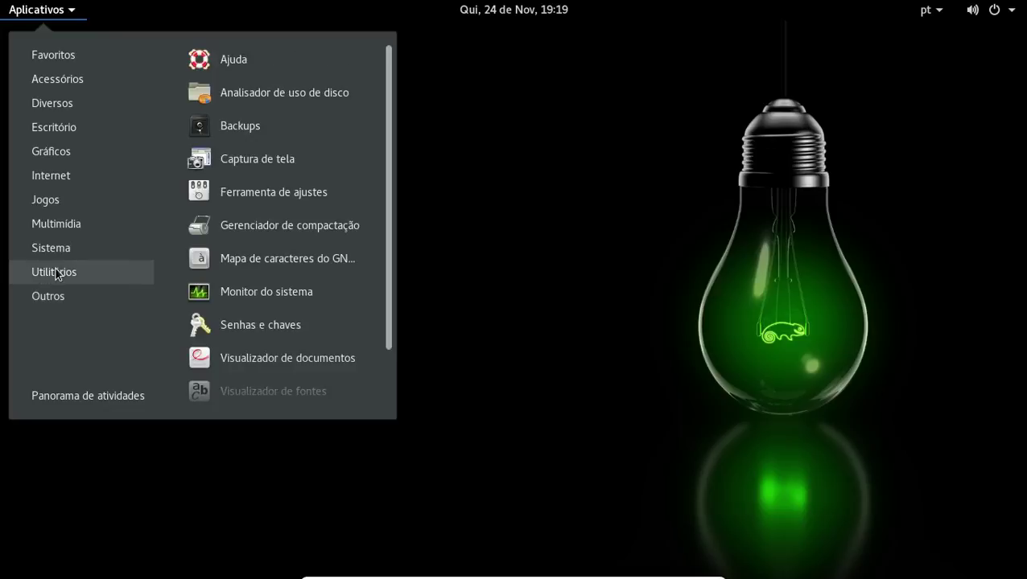
{"action": "scroll", "coordinate": [235, 165], "scroll_direction": "down", "scroll_amount": 2}
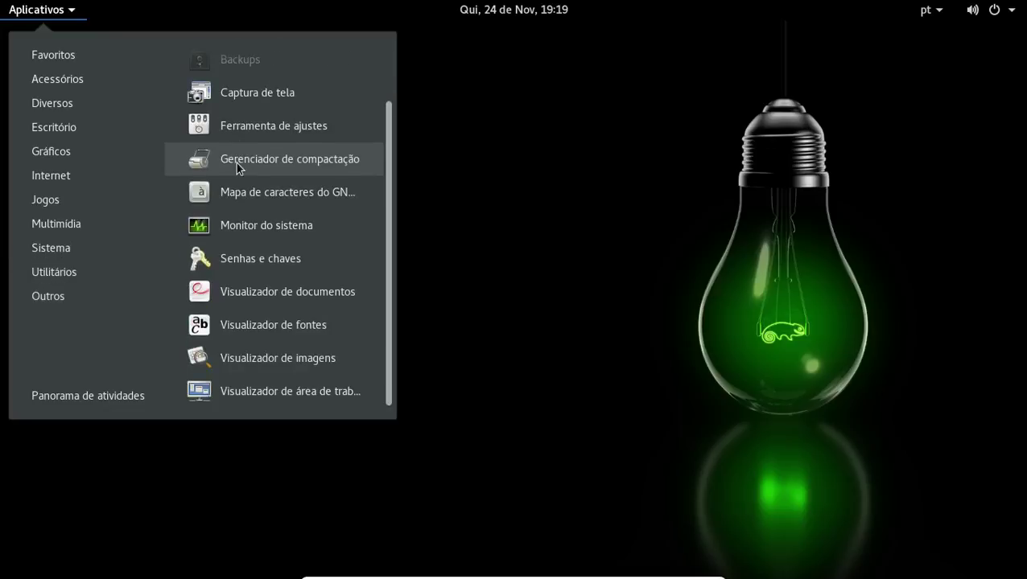
{"action": "left_click", "coordinate": [239, 226]}
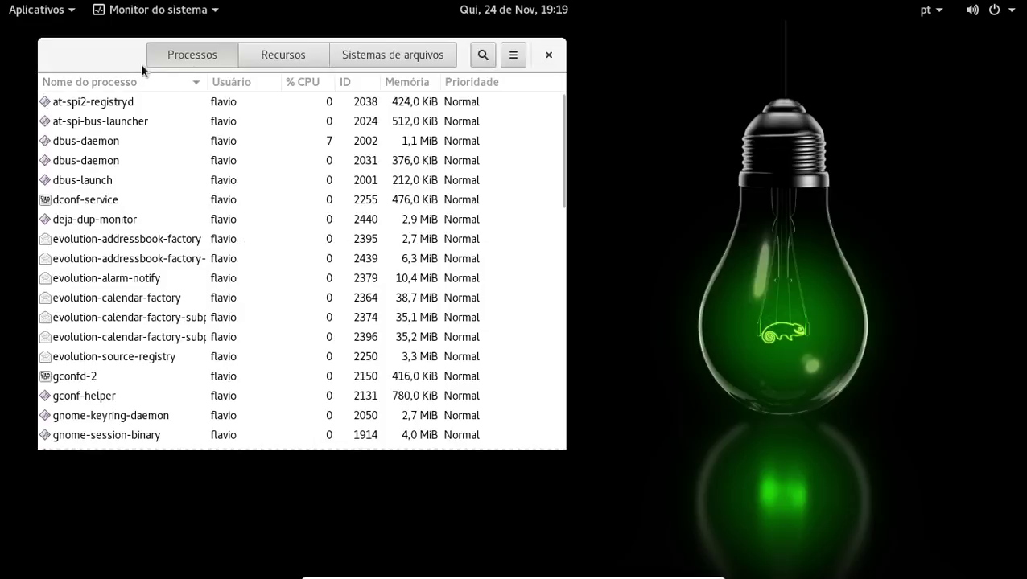
Centre the monitor, review the Recursos graphs and Sistemas de arquivos table, then close it.
{"action": "left_click_drag", "start_coordinate": [88, 54], "coordinate": [281, 76]}
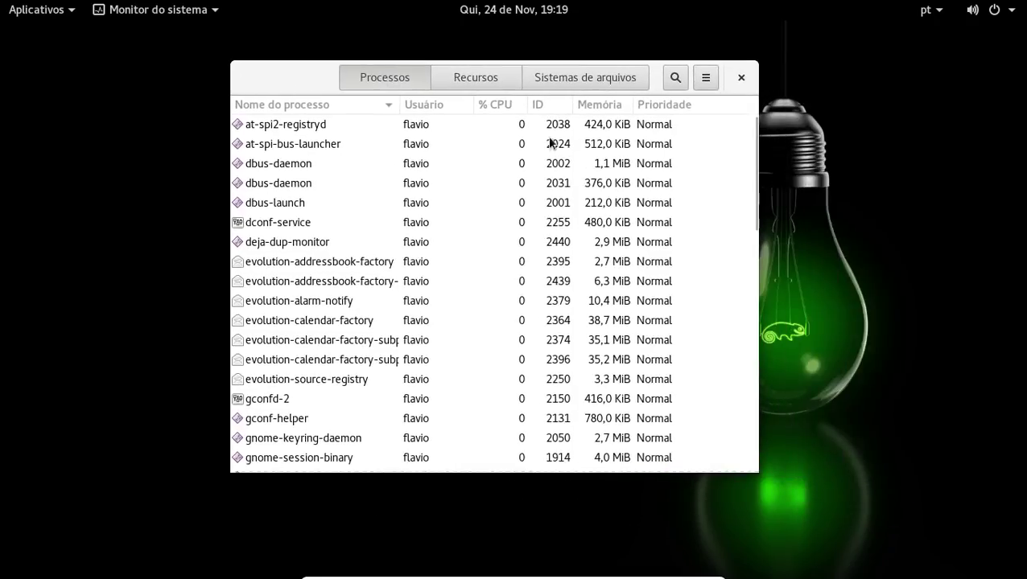
{"action": "left_click", "coordinate": [486, 79]}
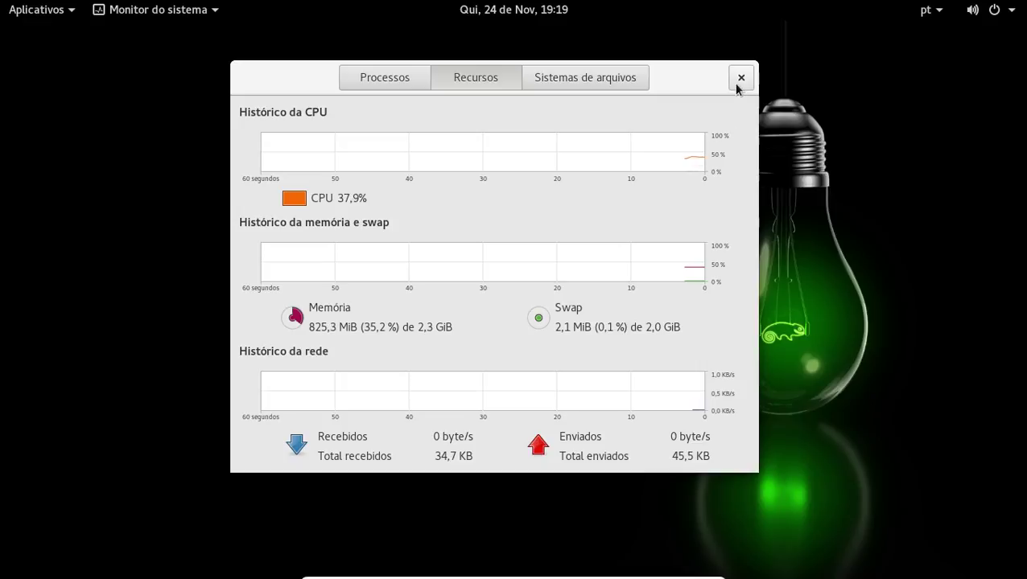
{"action": "left_click", "coordinate": [595, 78]}
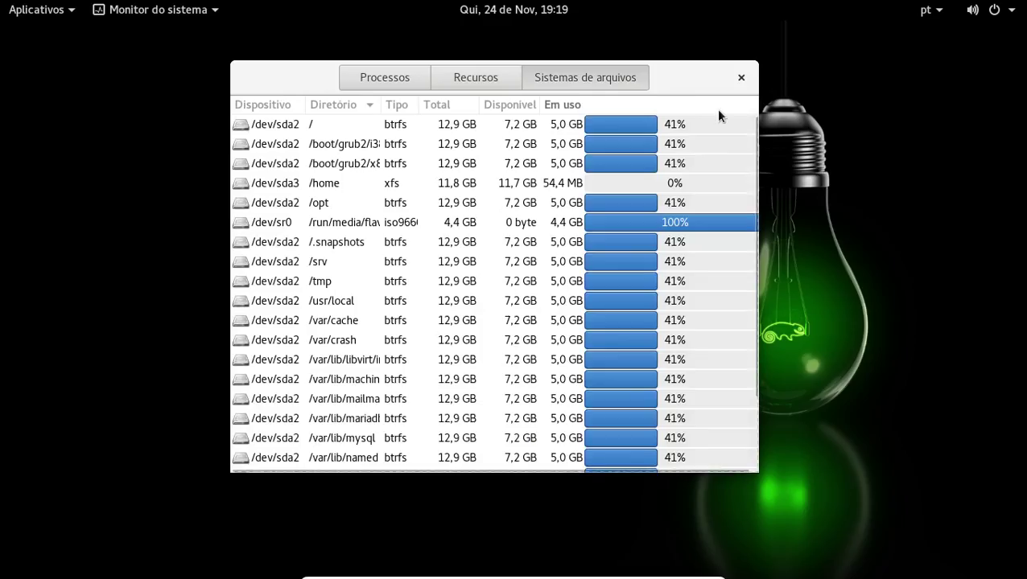
{"action": "scroll", "coordinate": [455, 337], "scroll_direction": "down", "scroll_amount": 3}
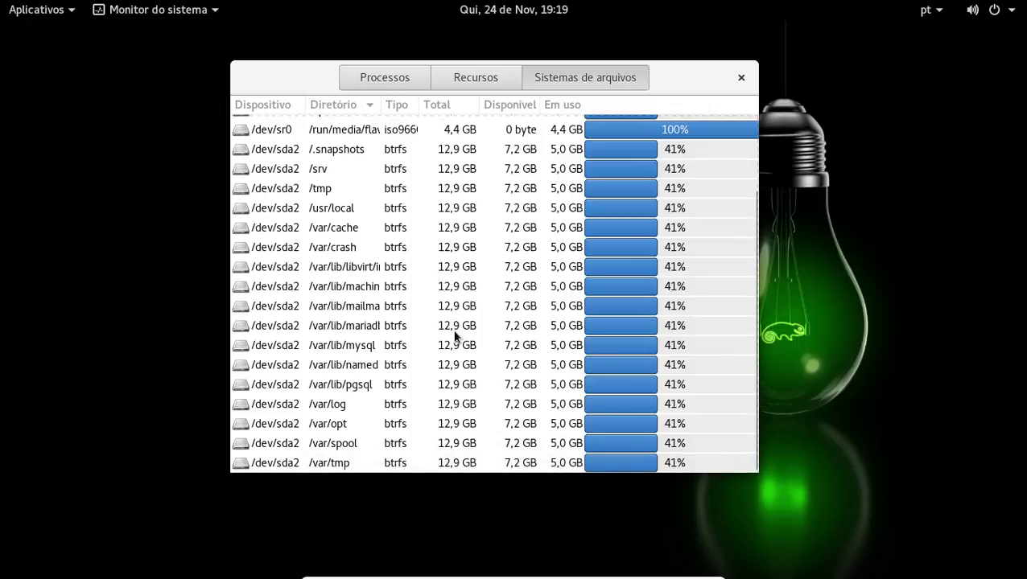
{"action": "scroll", "coordinate": [453, 331], "scroll_direction": "up", "scroll_amount": 3}
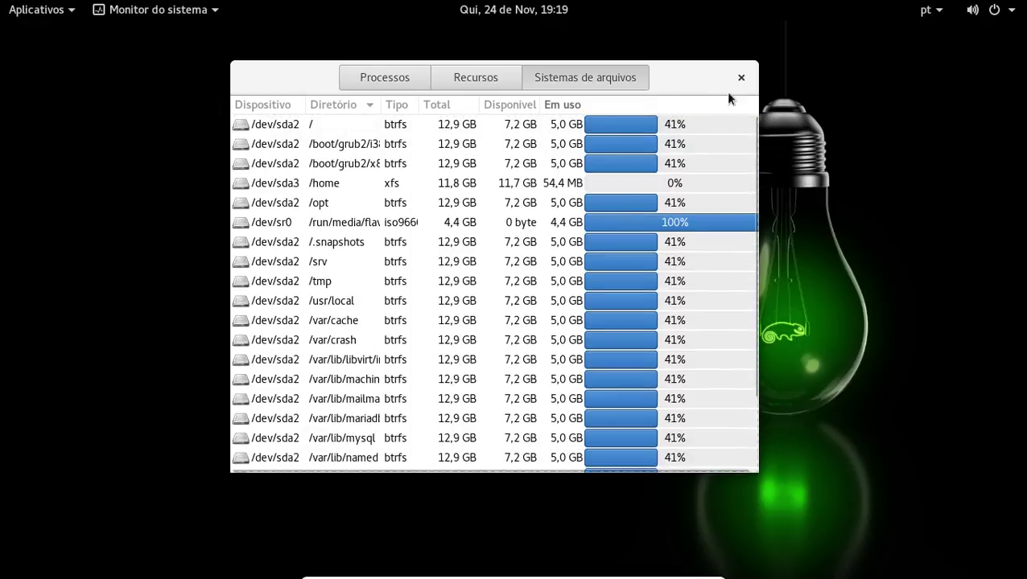
{"action": "left_click", "coordinate": [739, 79]}
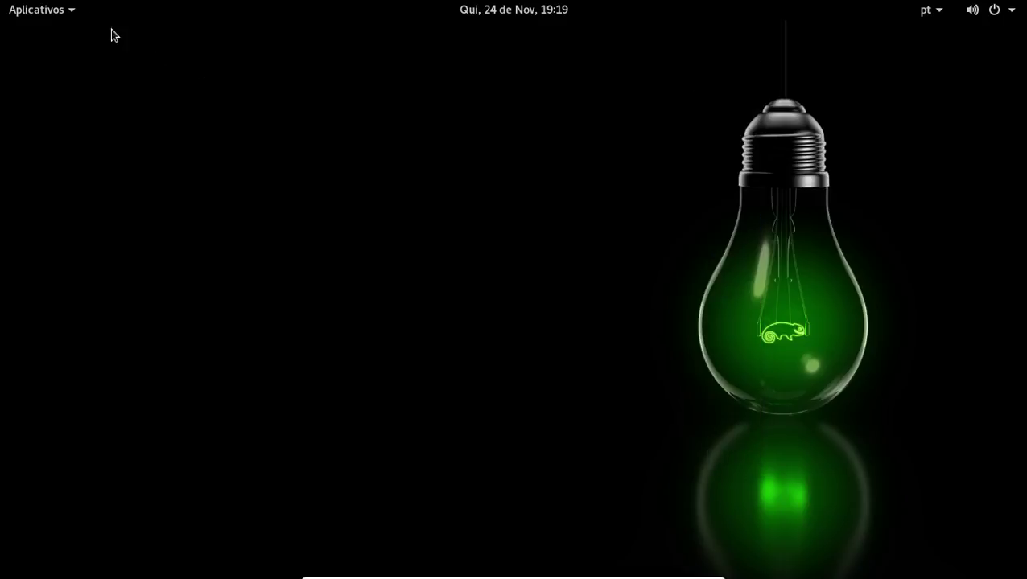
Open Panorama de atividades from the Aplicativos menu's Outros category.
{"action": "left_click", "coordinate": [58, 17]}
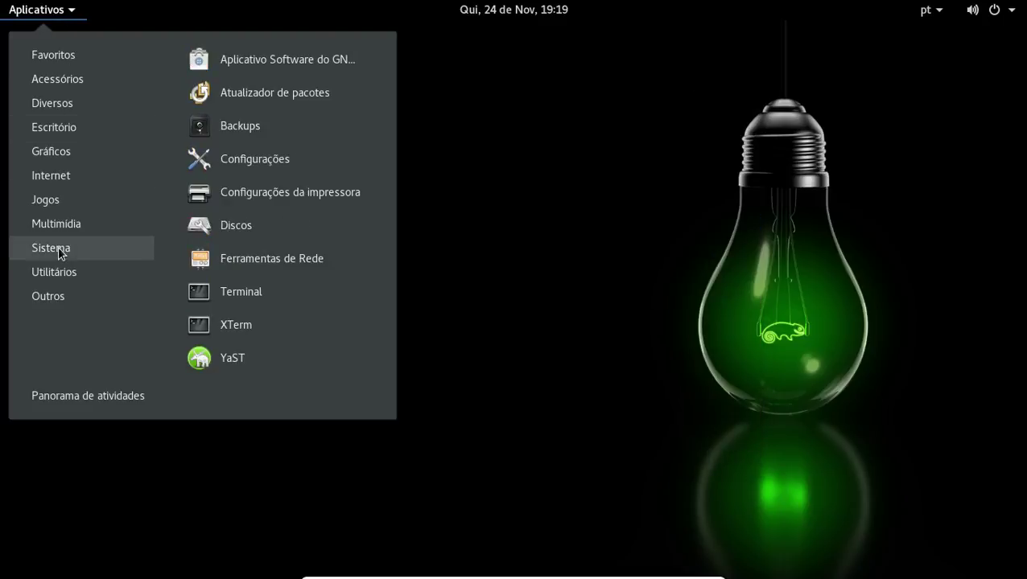
{"action": "mouse_move", "coordinate": [56, 267]}
{"action": "scroll", "coordinate": [311, 271], "scroll_direction": "down", "scroll_amount": 2}
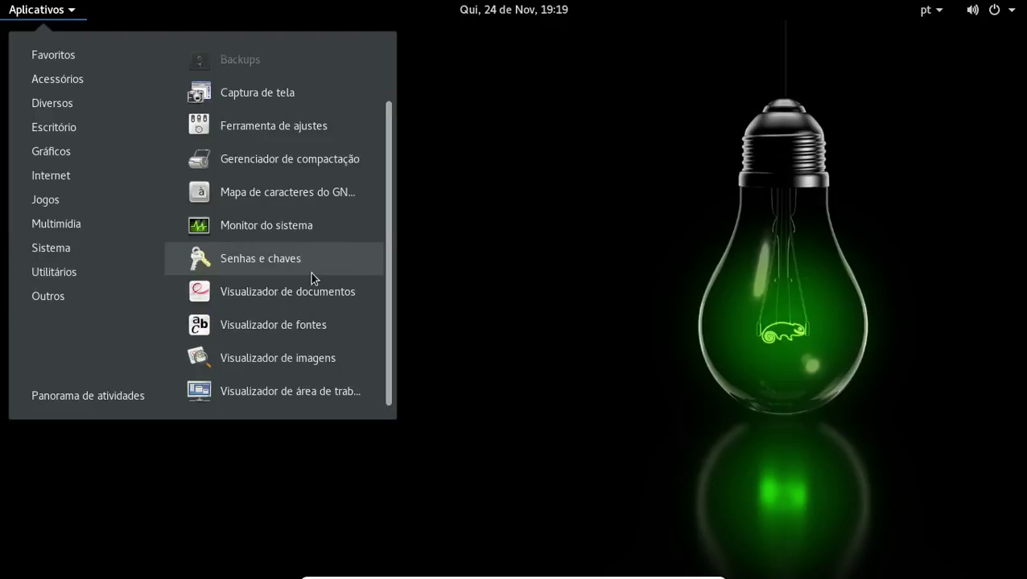
{"action": "mouse_move", "coordinate": [71, 298]}
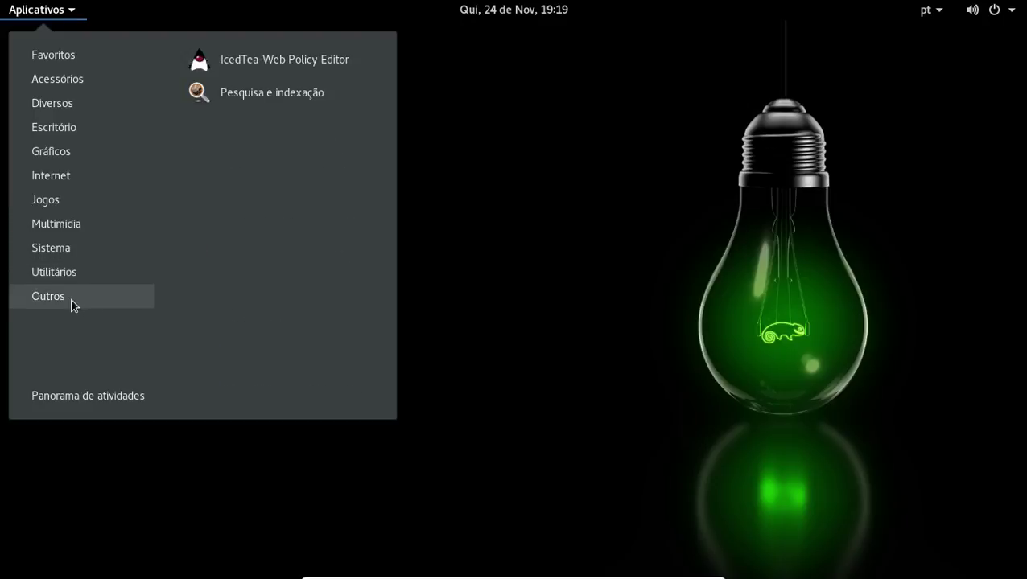
{"action": "left_click", "coordinate": [84, 397]}
{"action": "mouse_move", "coordinate": [982, 312]}
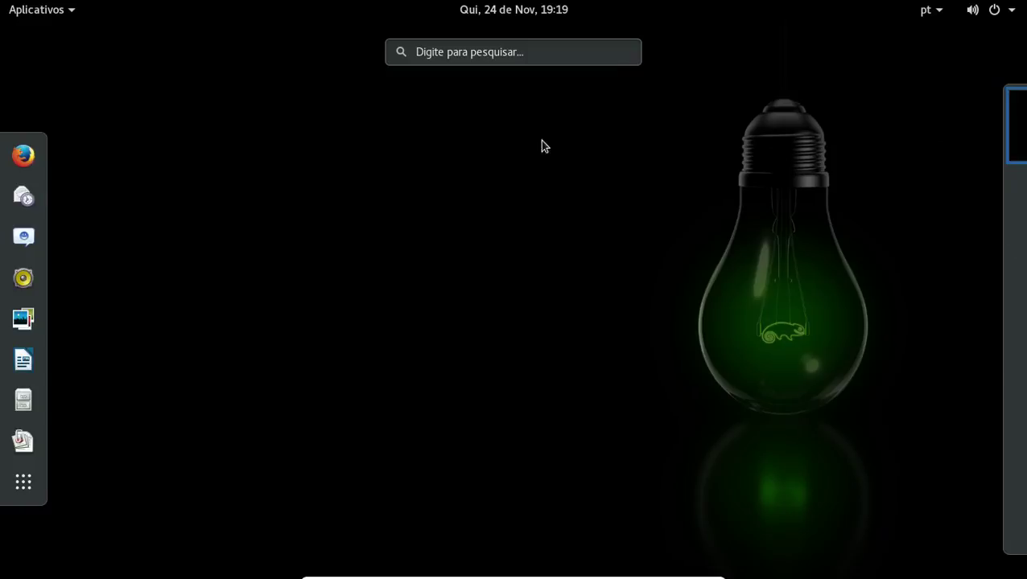
Page through the app grid, open and close the Diversos folder, and stop on page 2.
{"action": "left_click", "coordinate": [24, 485]}
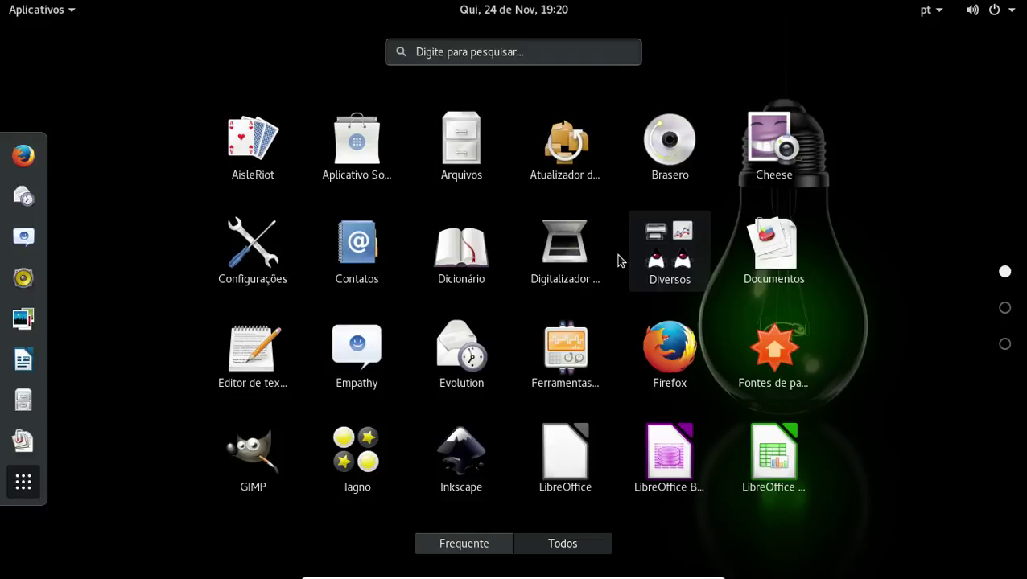
{"action": "scroll", "coordinate": [620, 259], "scroll_direction": "down", "scroll_amount": 1}
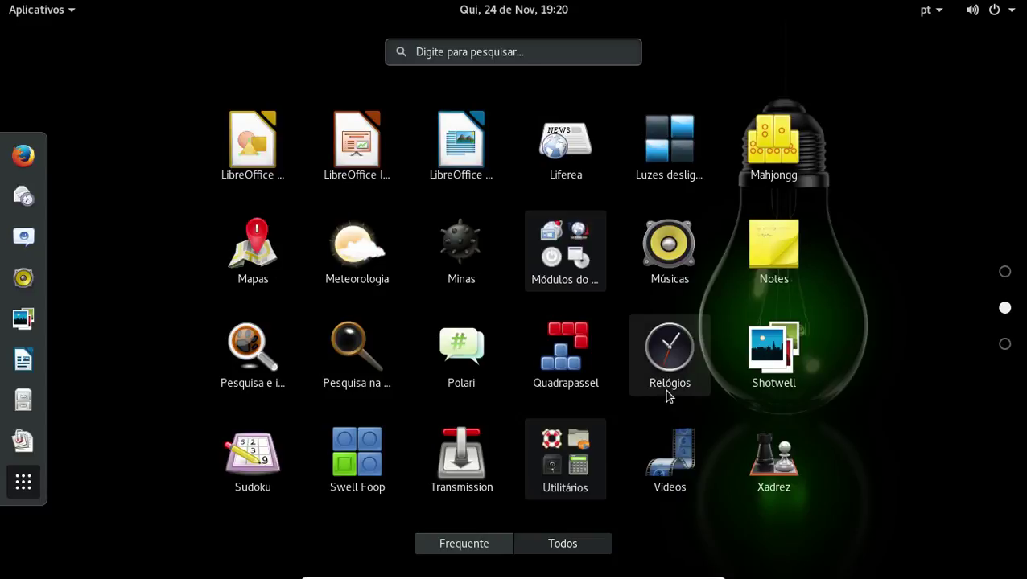
{"action": "scroll", "coordinate": [664, 389], "scroll_direction": "down", "scroll_amount": 1}
{"action": "scroll", "coordinate": [664, 390], "scroll_direction": "up", "scroll_amount": 1}
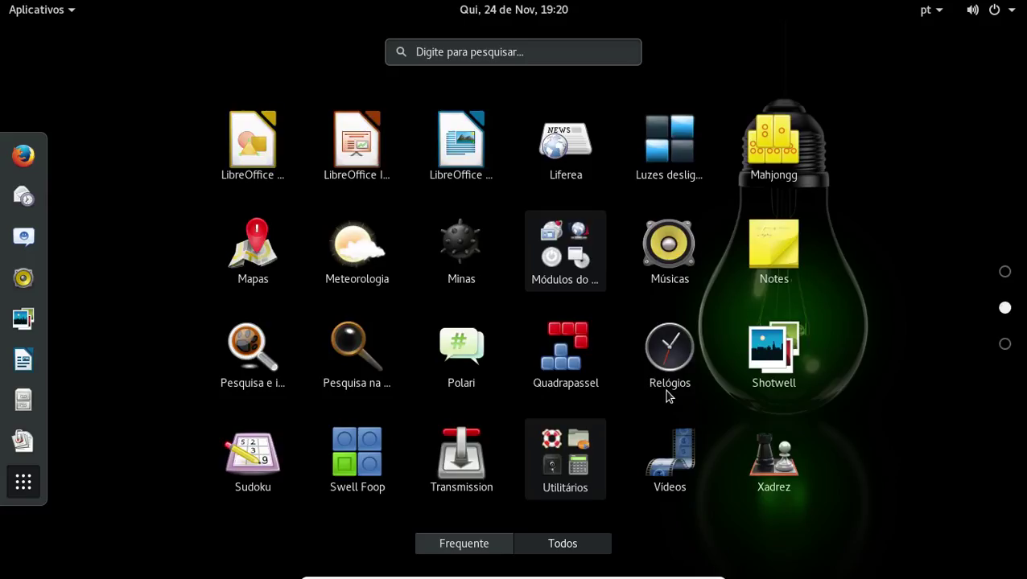
{"action": "scroll", "coordinate": [262, 459], "scroll_direction": "up", "scroll_amount": 1}
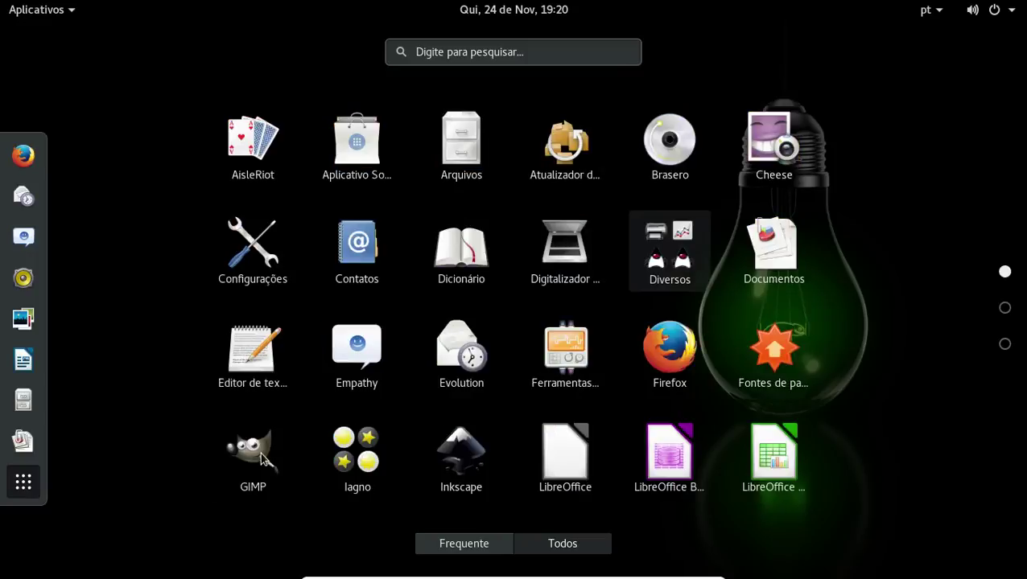
{"action": "left_click", "coordinate": [688, 257]}
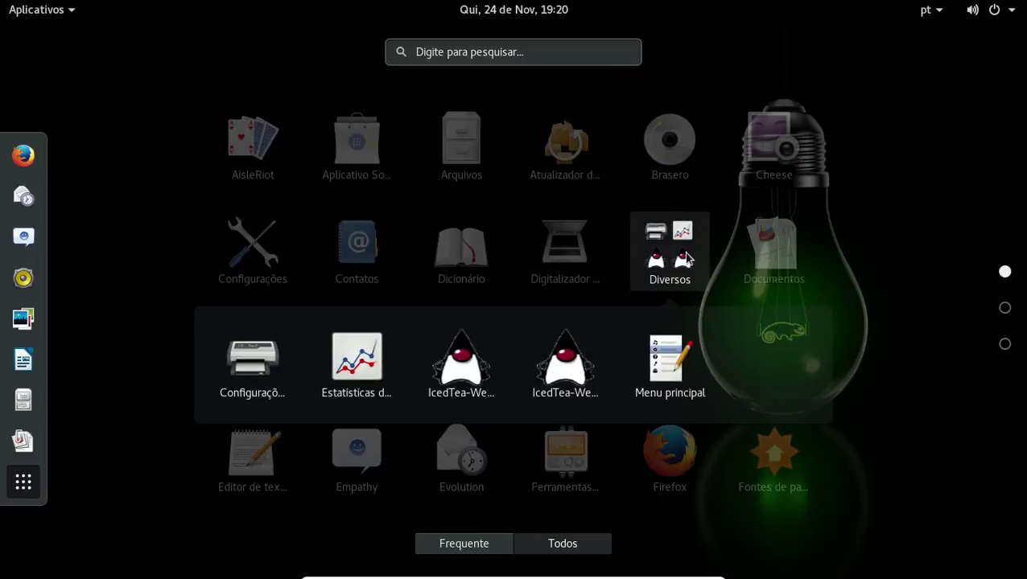
{"action": "left_click", "coordinate": [686, 258]}
{"action": "scroll", "coordinate": [686, 257], "scroll_direction": "down", "scroll_amount": 1}
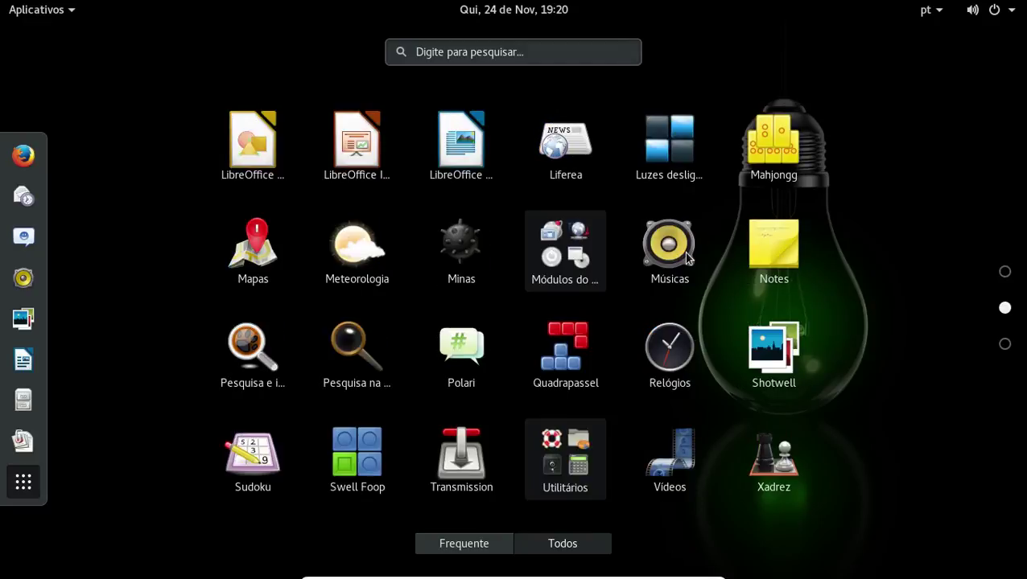
Browse through the Módulos do YaST folder's modules, then close the folder.
{"action": "left_click", "coordinate": [577, 275]}
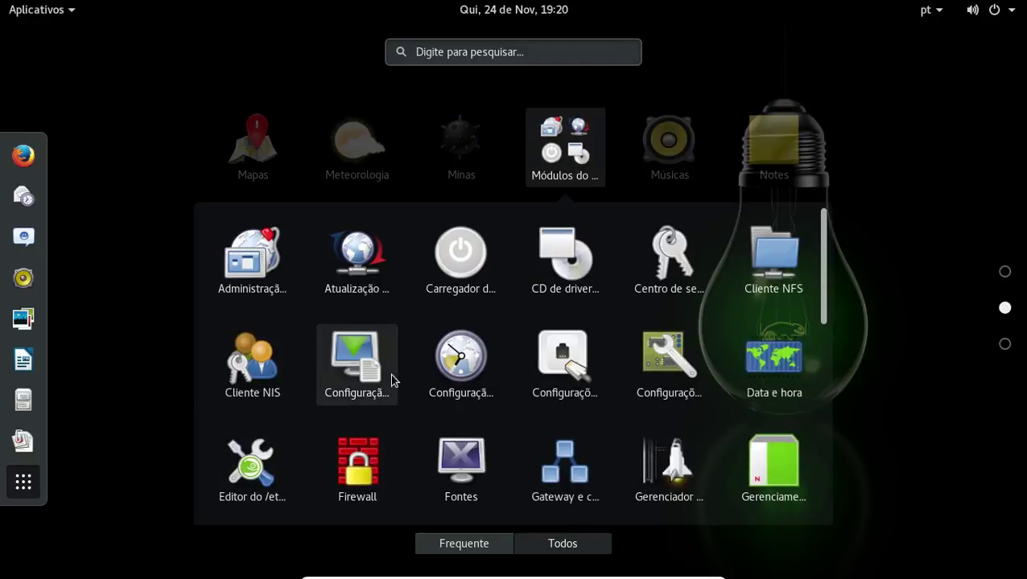
{"action": "scroll", "coordinate": [394, 381], "scroll_direction": "down", "scroll_amount": 4}
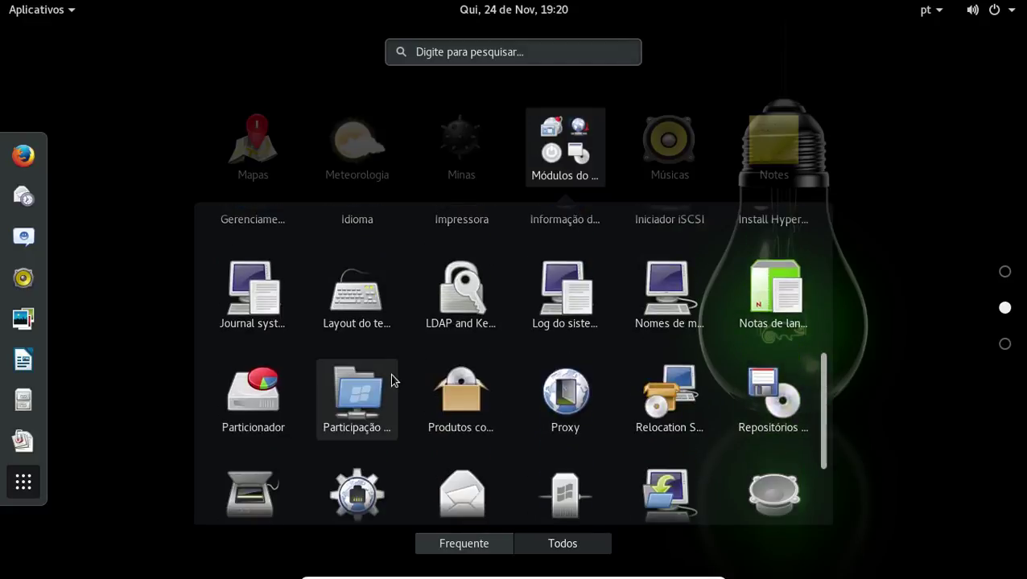
{"action": "scroll", "coordinate": [394, 381], "scroll_direction": "down", "scroll_amount": 1}
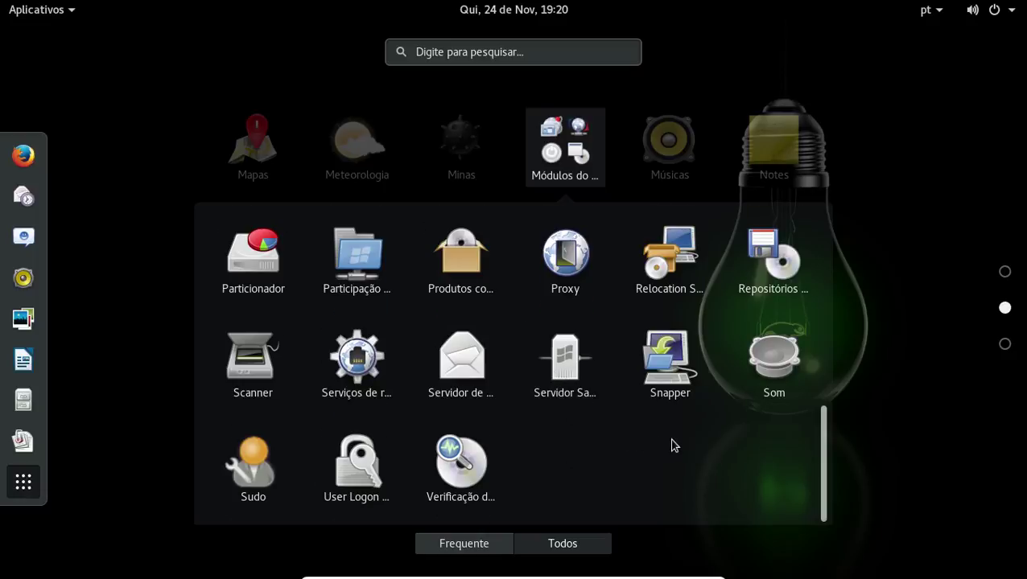
{"action": "scroll", "coordinate": [675, 445], "scroll_direction": "up", "scroll_amount": 10}
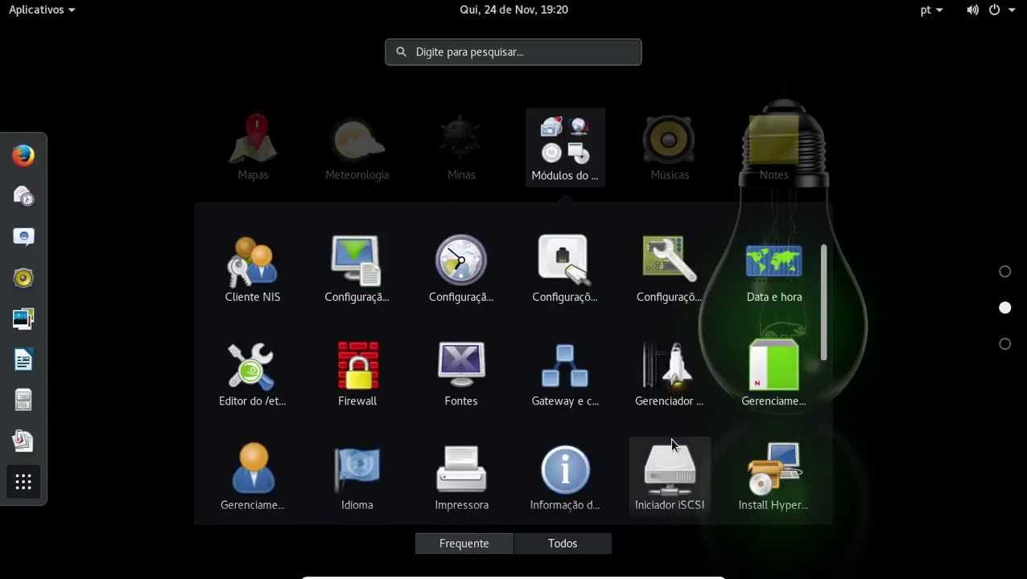
{"action": "scroll", "coordinate": [671, 445], "scroll_direction": "up", "scroll_amount": 2}
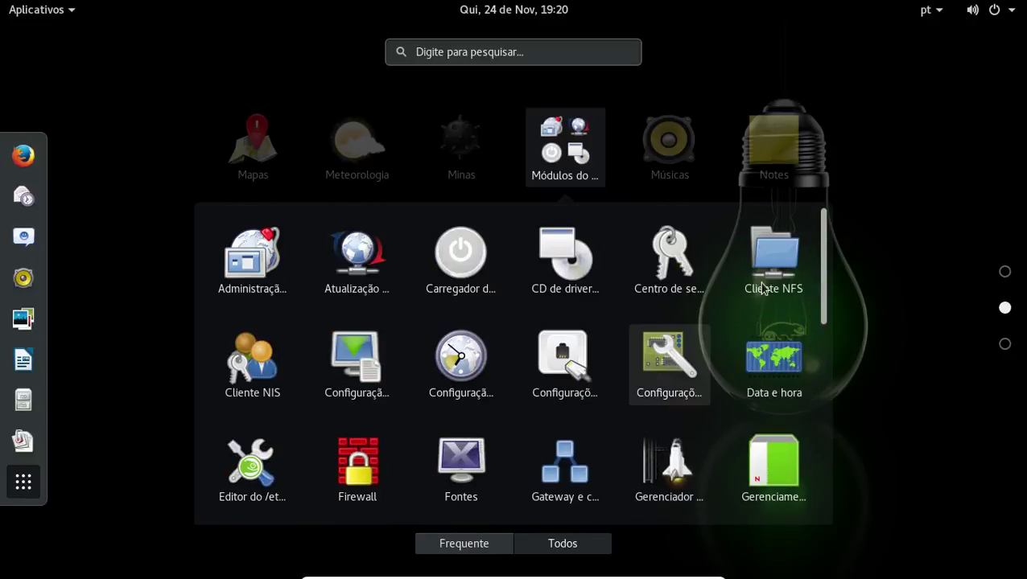
{"action": "left_click", "coordinate": [845, 241]}
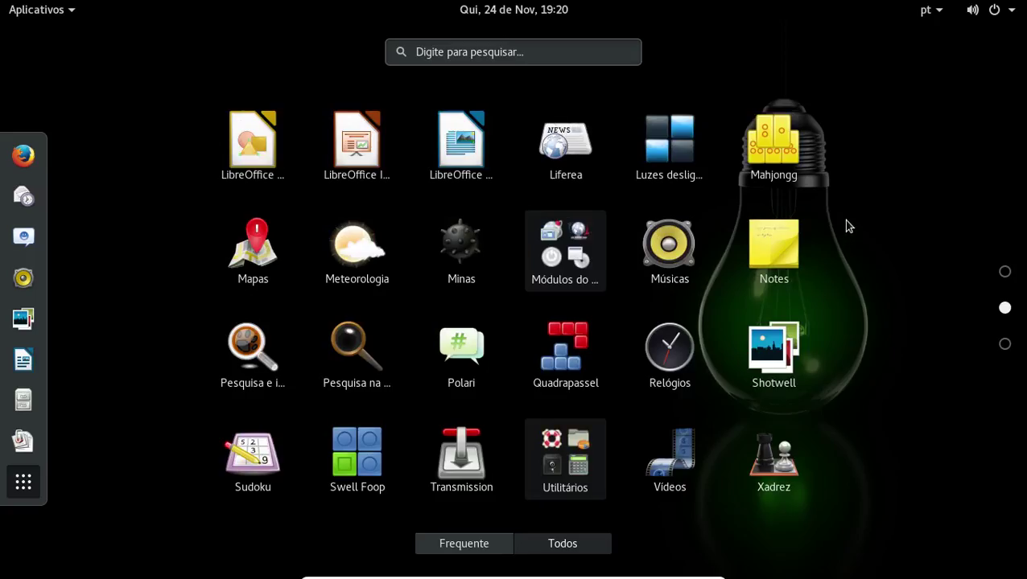
Peek into the Utilitários folder, then flip the app grid back to its first page.
{"action": "left_click", "coordinate": [547, 467]}
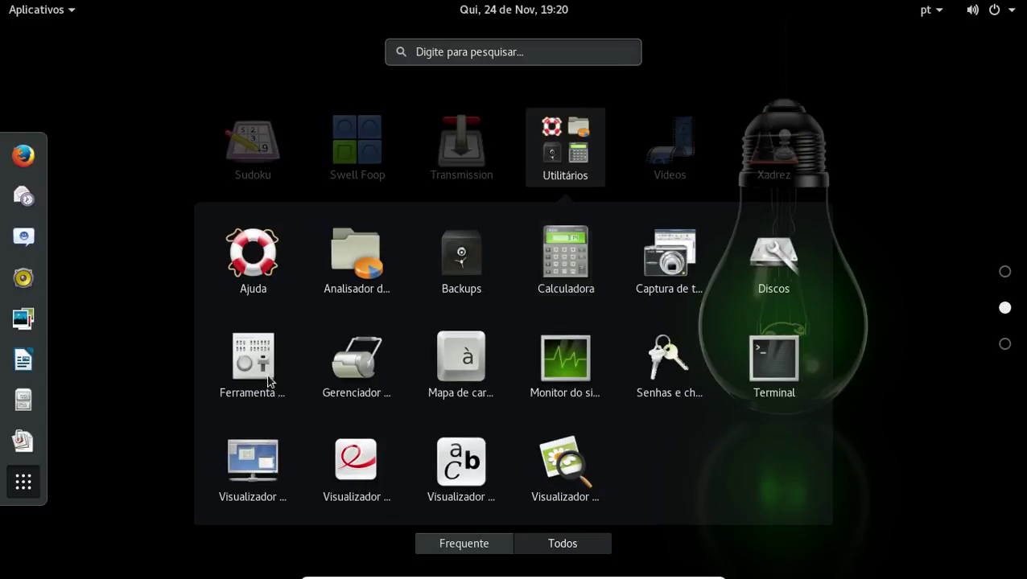
{"action": "left_click", "coordinate": [880, 424]}
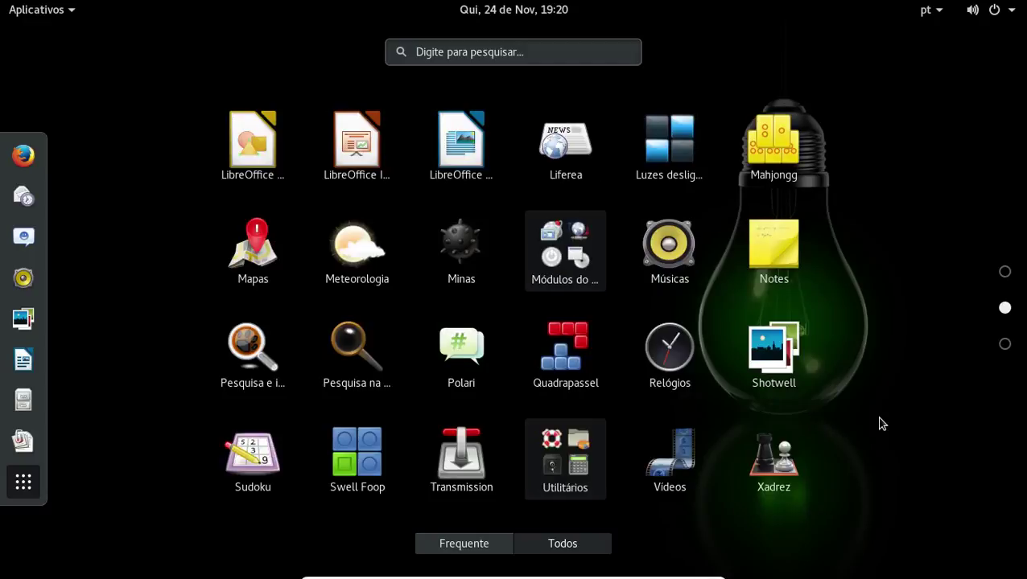
{"action": "scroll", "coordinate": [749, 425], "scroll_direction": "down", "scroll_amount": 1}
{"action": "scroll", "coordinate": [748, 419], "scroll_direction": "up", "scroll_amount": 1}
{"action": "scroll", "coordinate": [746, 418], "scroll_direction": "down", "scroll_amount": 1}
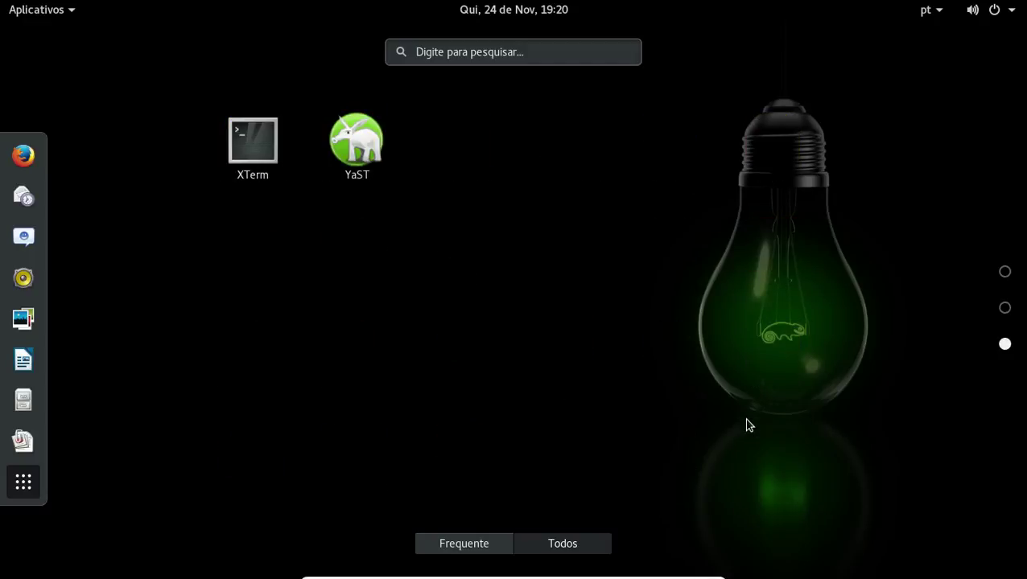
{"action": "scroll", "coordinate": [700, 403], "scroll_direction": "up", "scroll_amount": 2}
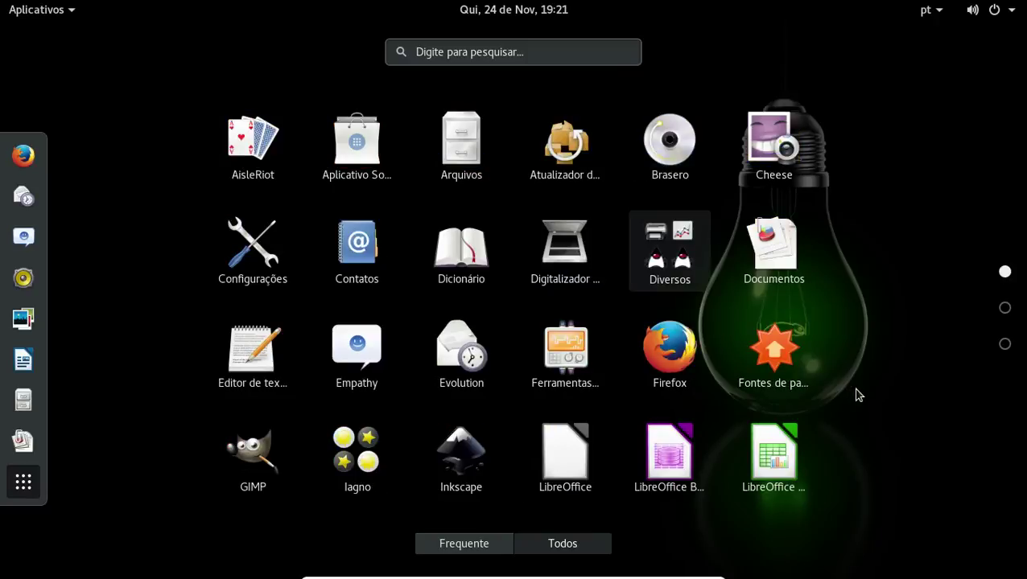
Show the app grid, list the Jogos category in the Aplicativos menu, then dismiss it to the desktop.
{"action": "left_click", "coordinate": [9, 488]}
{"action": "left_click", "coordinate": [24, 10]}
{"action": "left_click", "coordinate": [49, 199]}
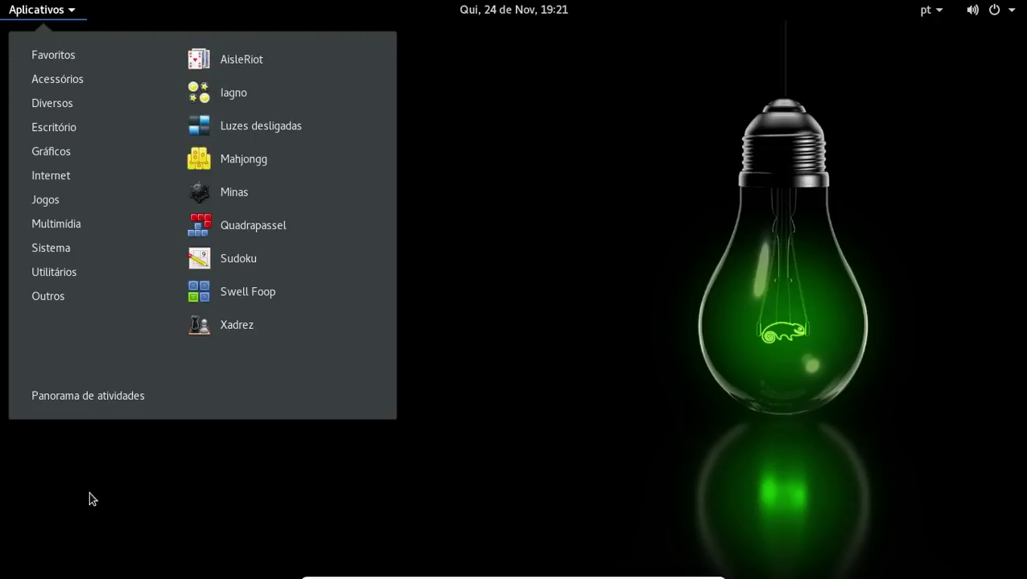
{"action": "left_click", "coordinate": [100, 488]}
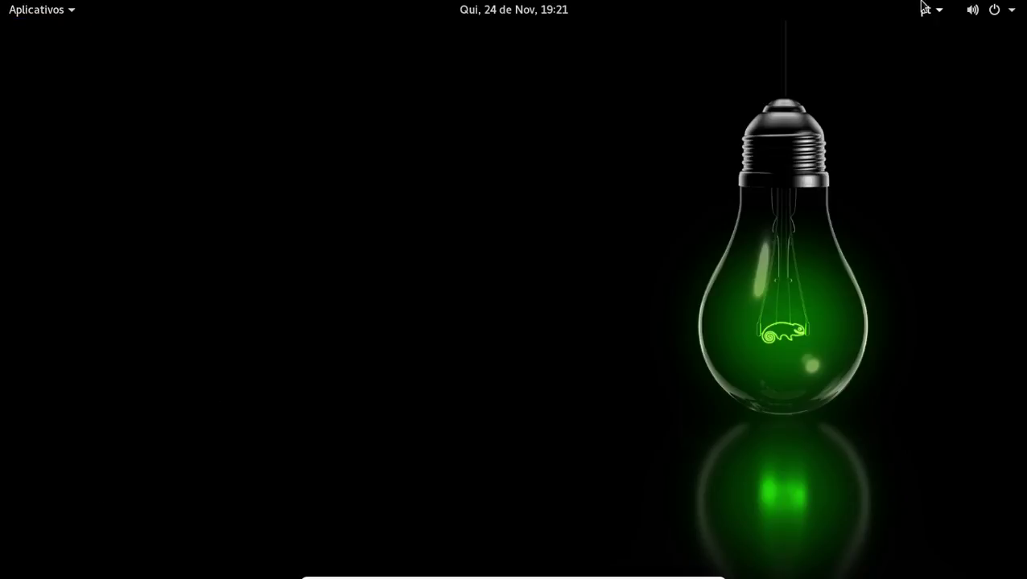
{"action": "mouse_move", "coordinate": [659, 575]}
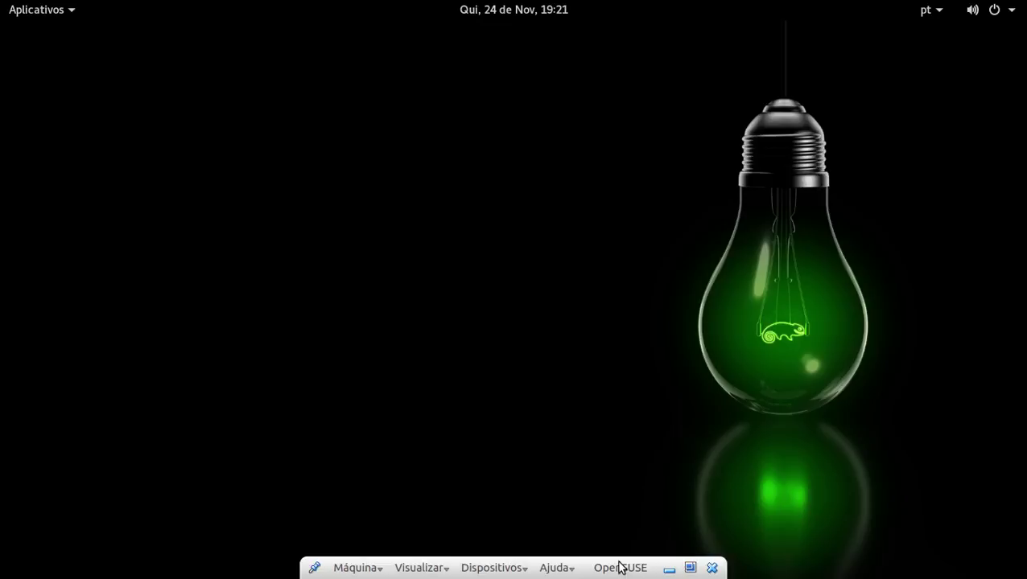
Turn off full-screen mode for the openSUSE VM with Visualizar > Alternar para Tela Cheia.
{"action": "left_click", "coordinate": [435, 569]}
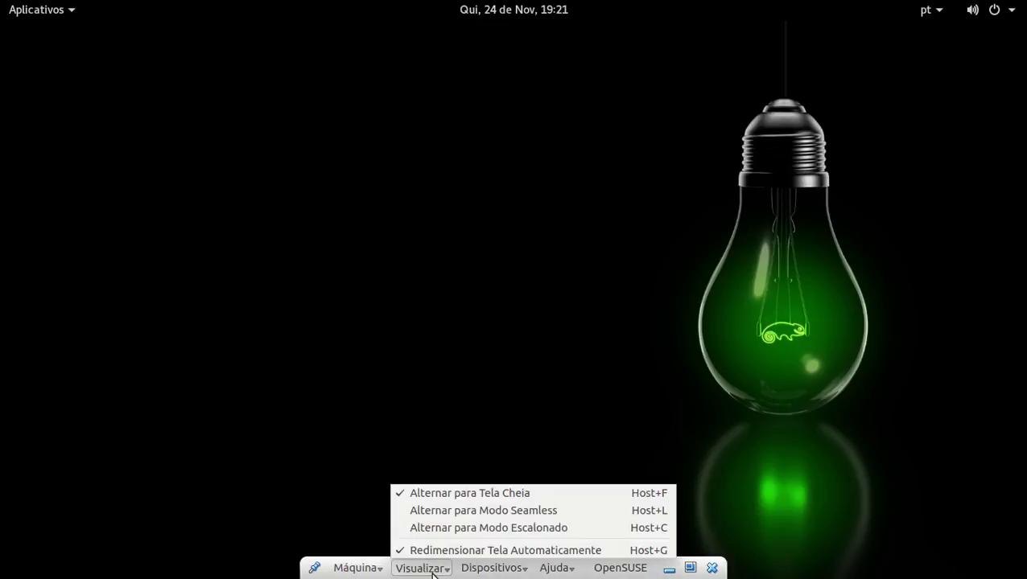
{"action": "left_click", "coordinate": [432, 499]}
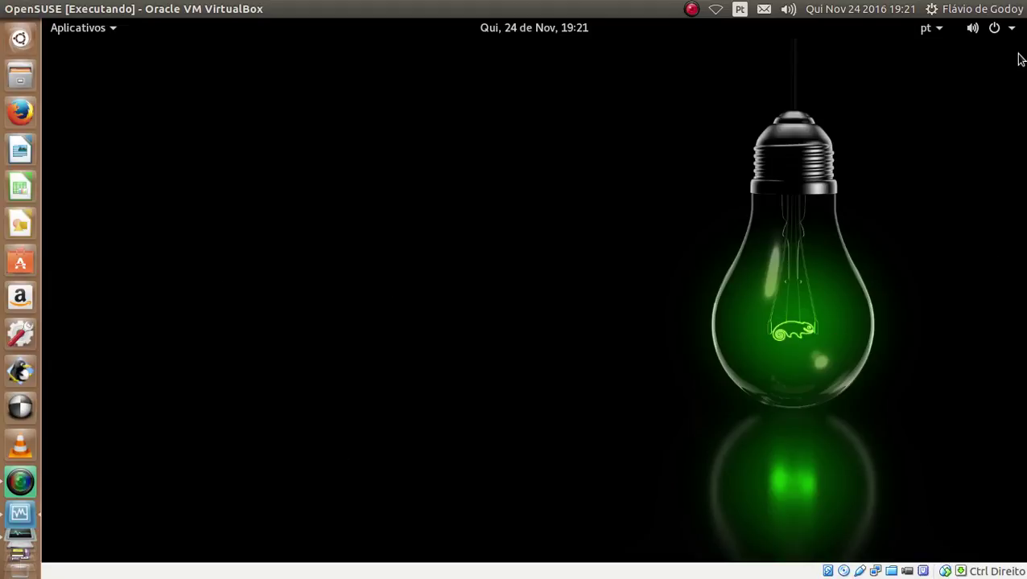
Power off the openSUSE guest from its system menu, confirming with Desligar.
{"action": "left_click", "coordinate": [1012, 31]}
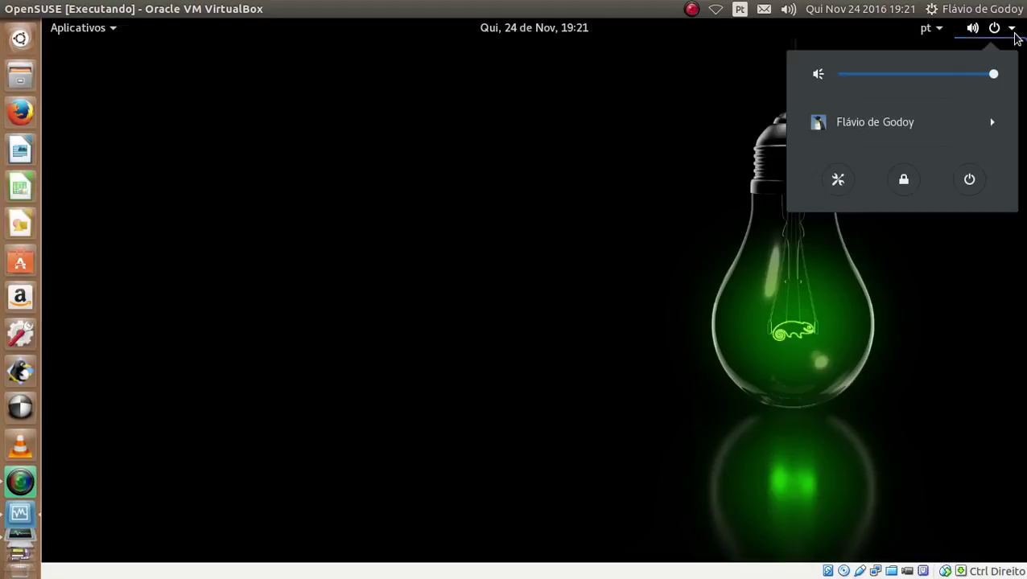
{"action": "left_click", "coordinate": [970, 179]}
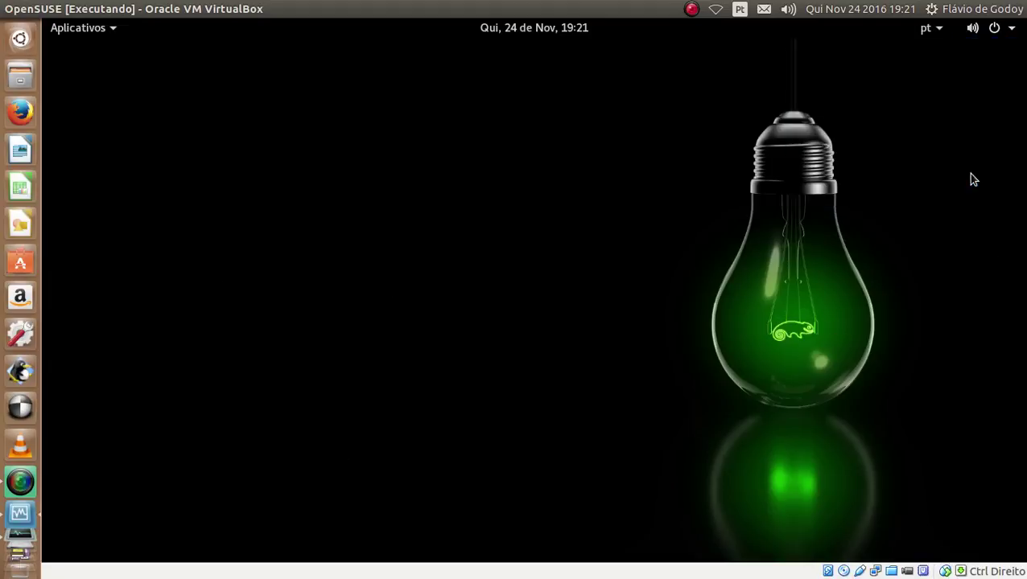
{"action": "left_click", "coordinate": [617, 342]}
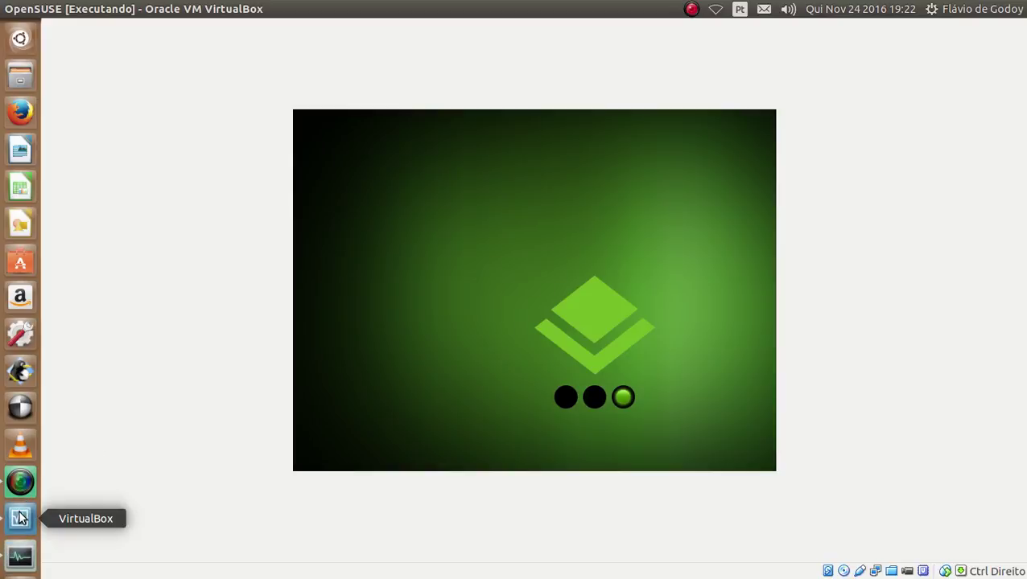
Check the Processos tab in the host's System Monitor, then bring SimpleScreenRecorder to the front.
{"action": "left_click", "coordinate": [20, 555]}
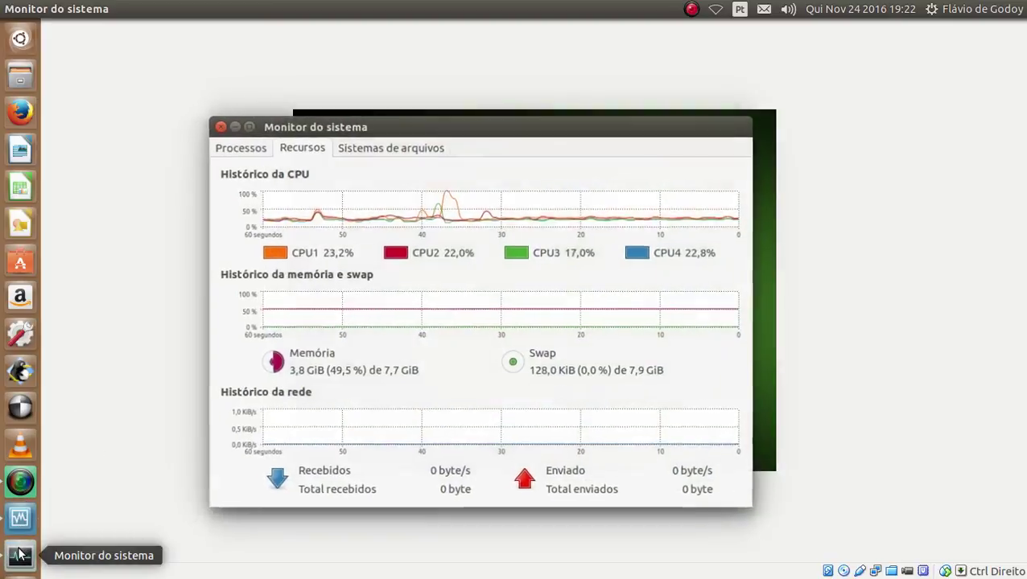
{"action": "left_click", "coordinate": [217, 150]}
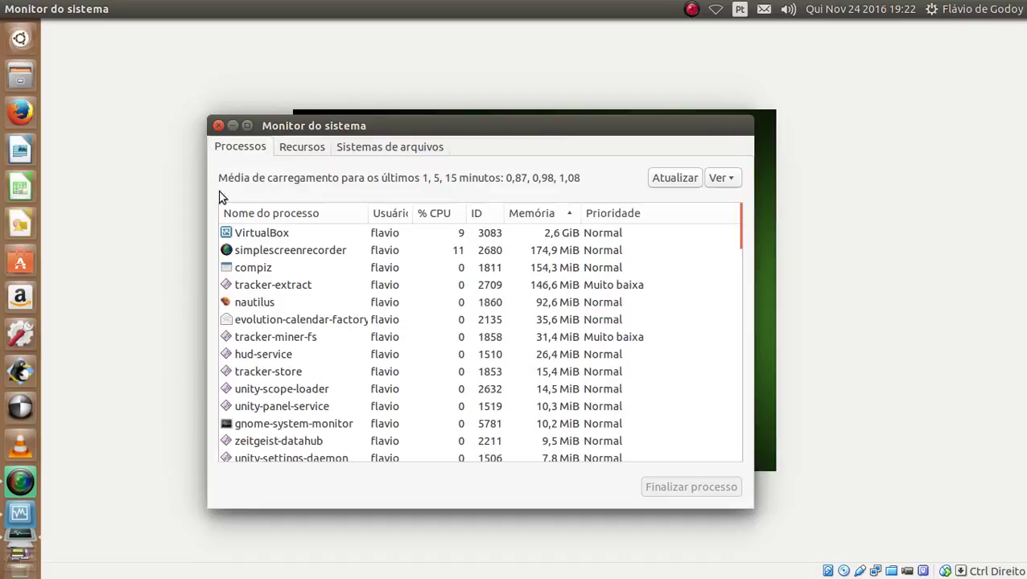
{"action": "left_click", "coordinate": [240, 295]}
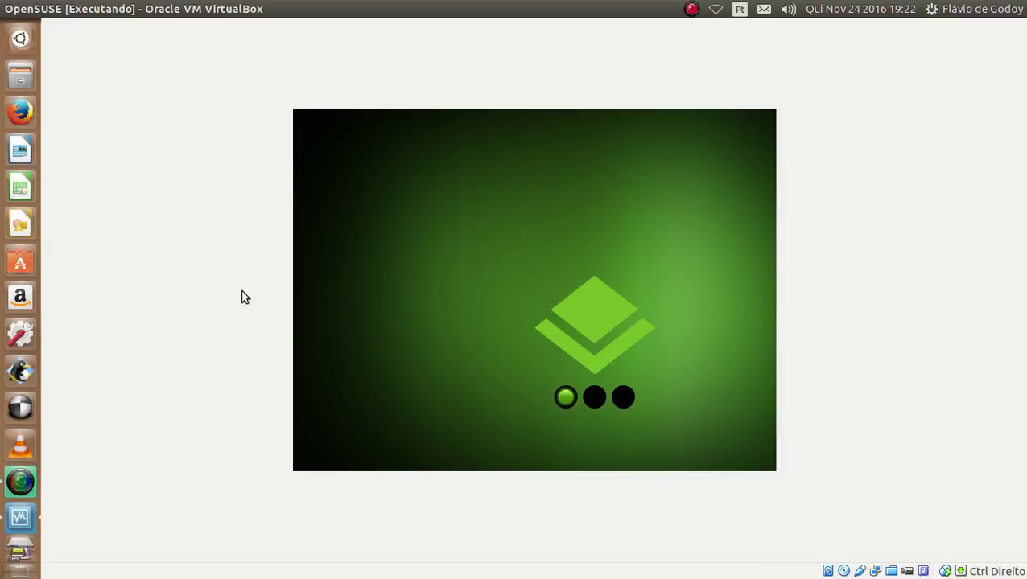
{"action": "left_click", "coordinate": [14, 484]}
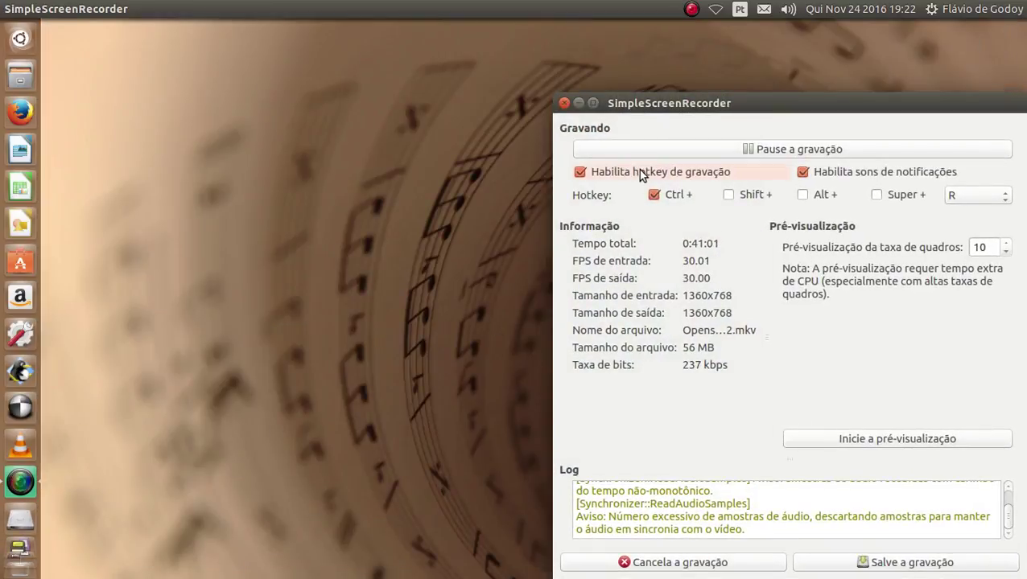